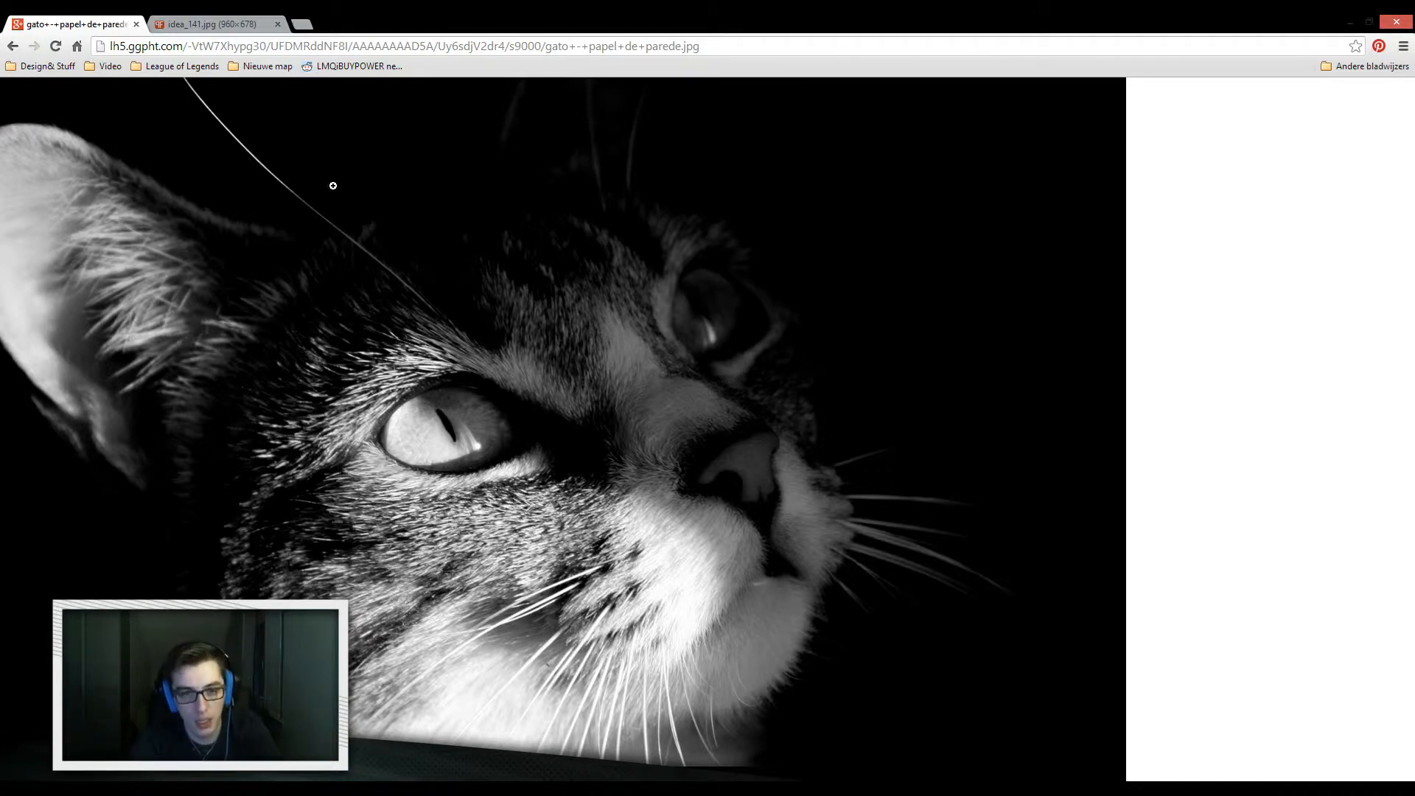
# - Copy the cat image from the browser page and switch to Photoshop
pyautogui.rightClick(329, 185)
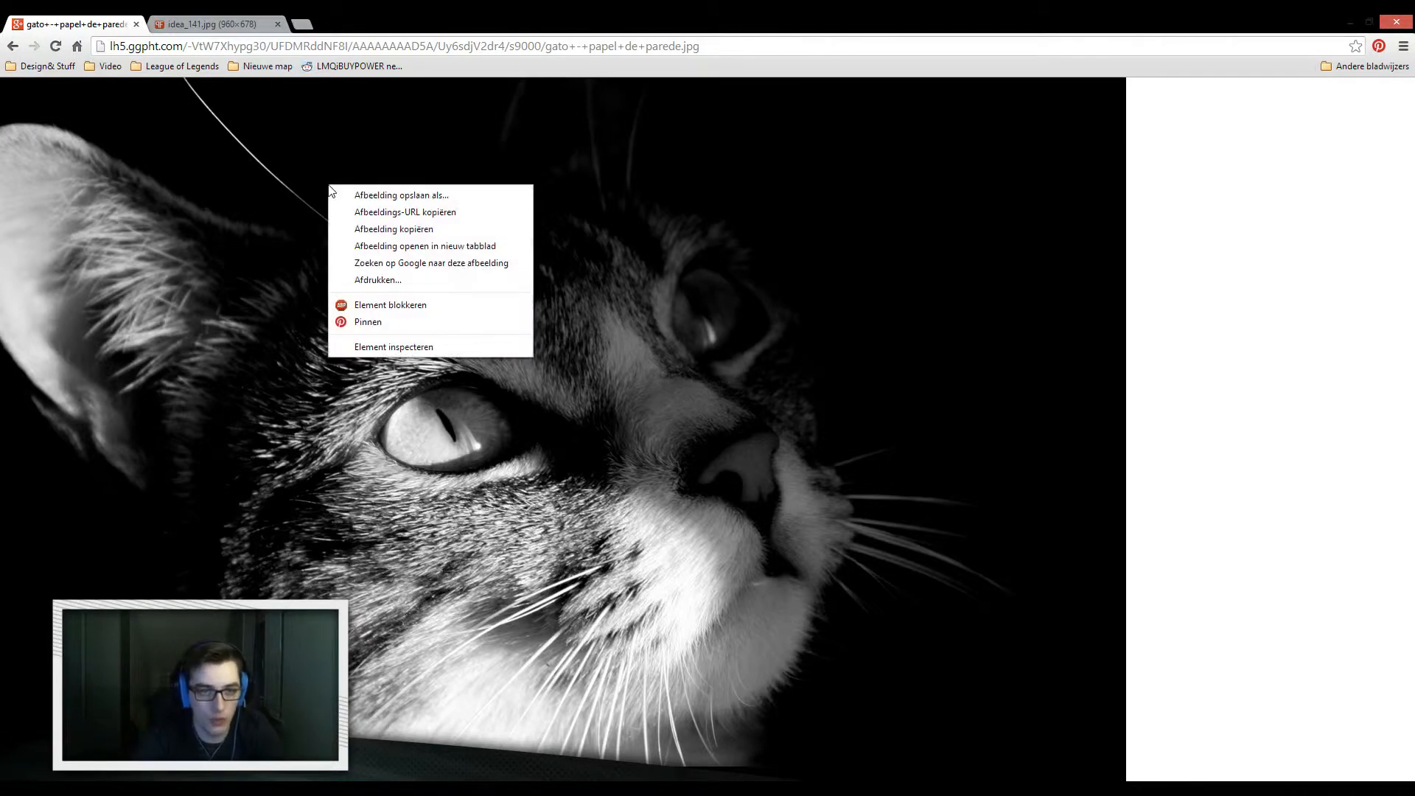
pyautogui.click(402, 233)
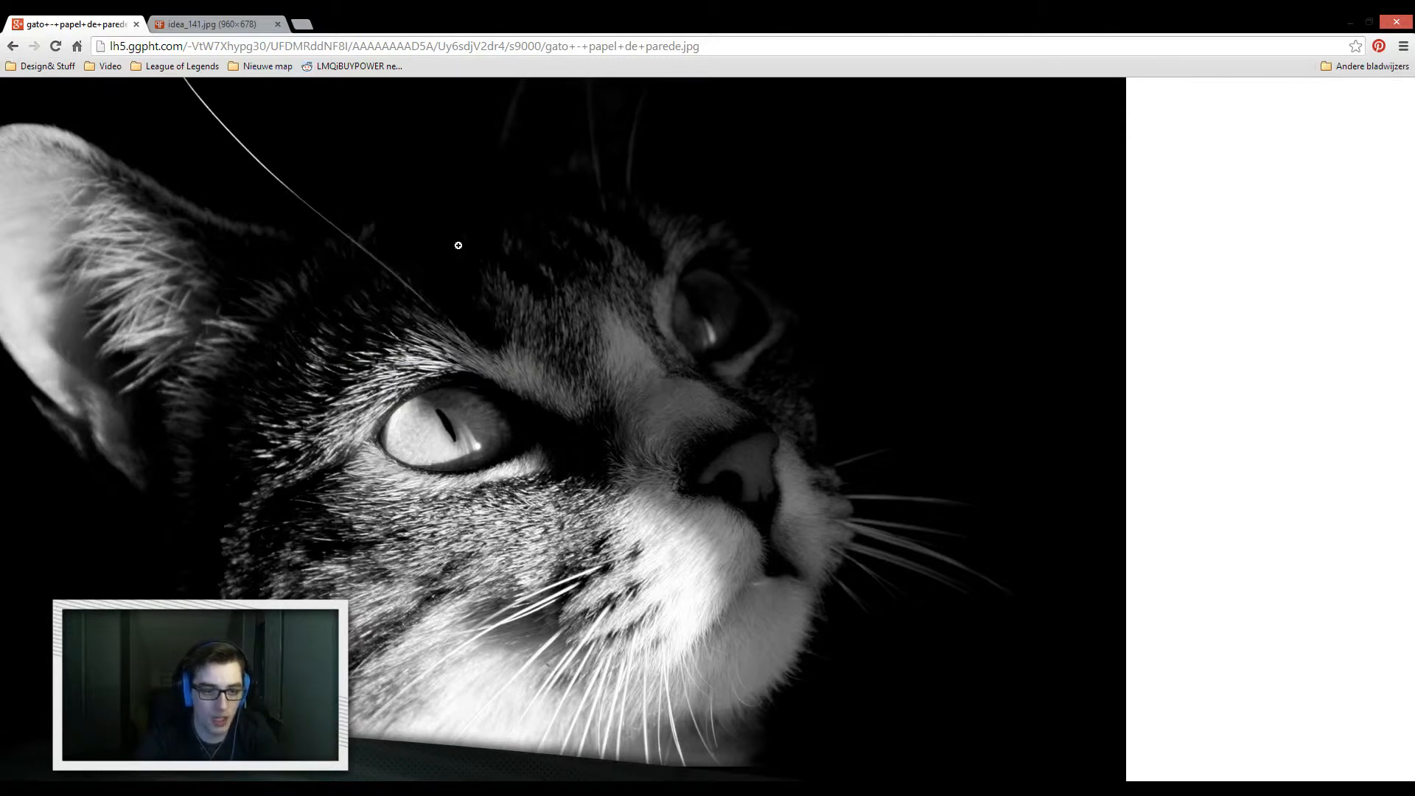
pyautogui.hotkey('alt', 'Tab')
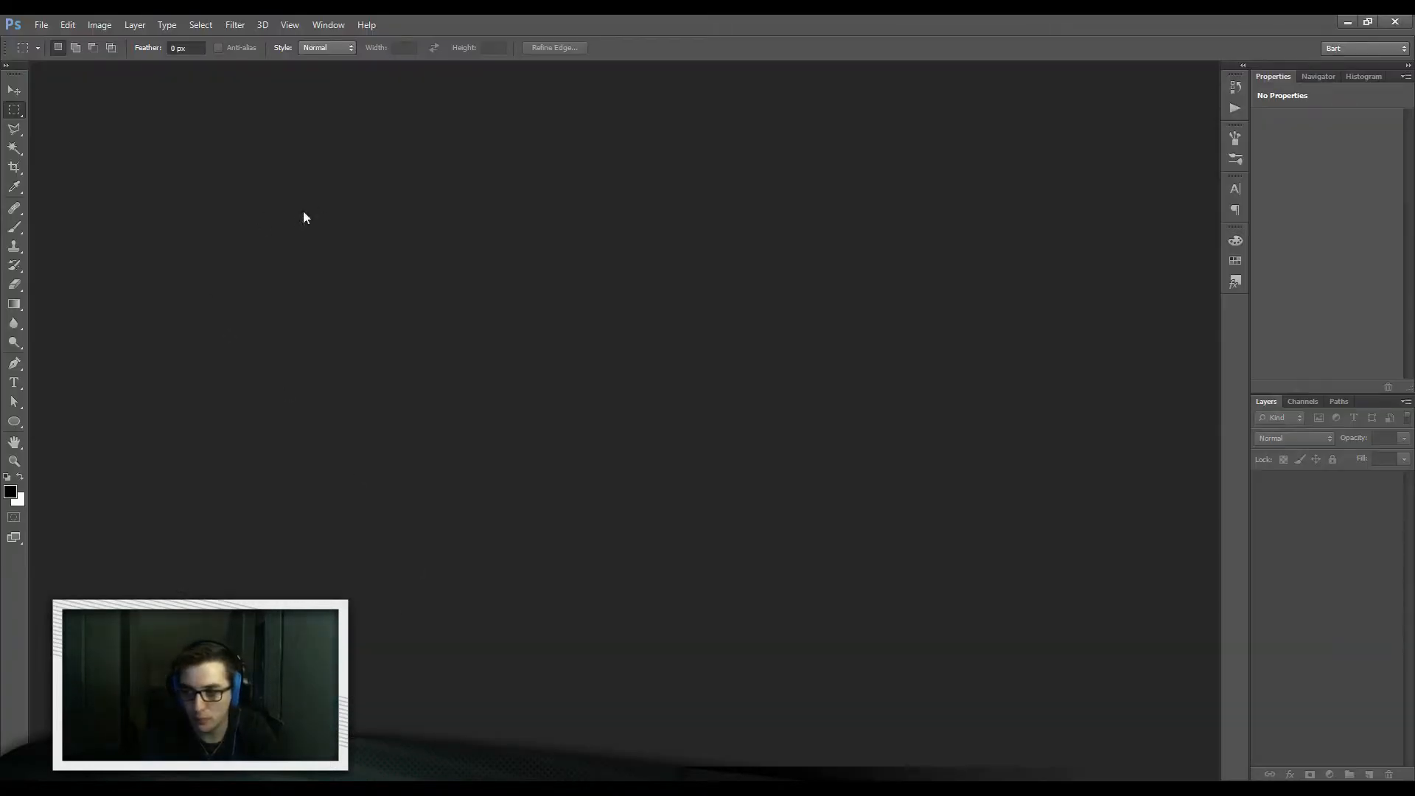
# - Create a 1920 × 1200 px grayscale document from the Clipboard preset with a white background and paste the cat image into it
pyautogui.click(42, 24)
pyautogui.click(51, 43)
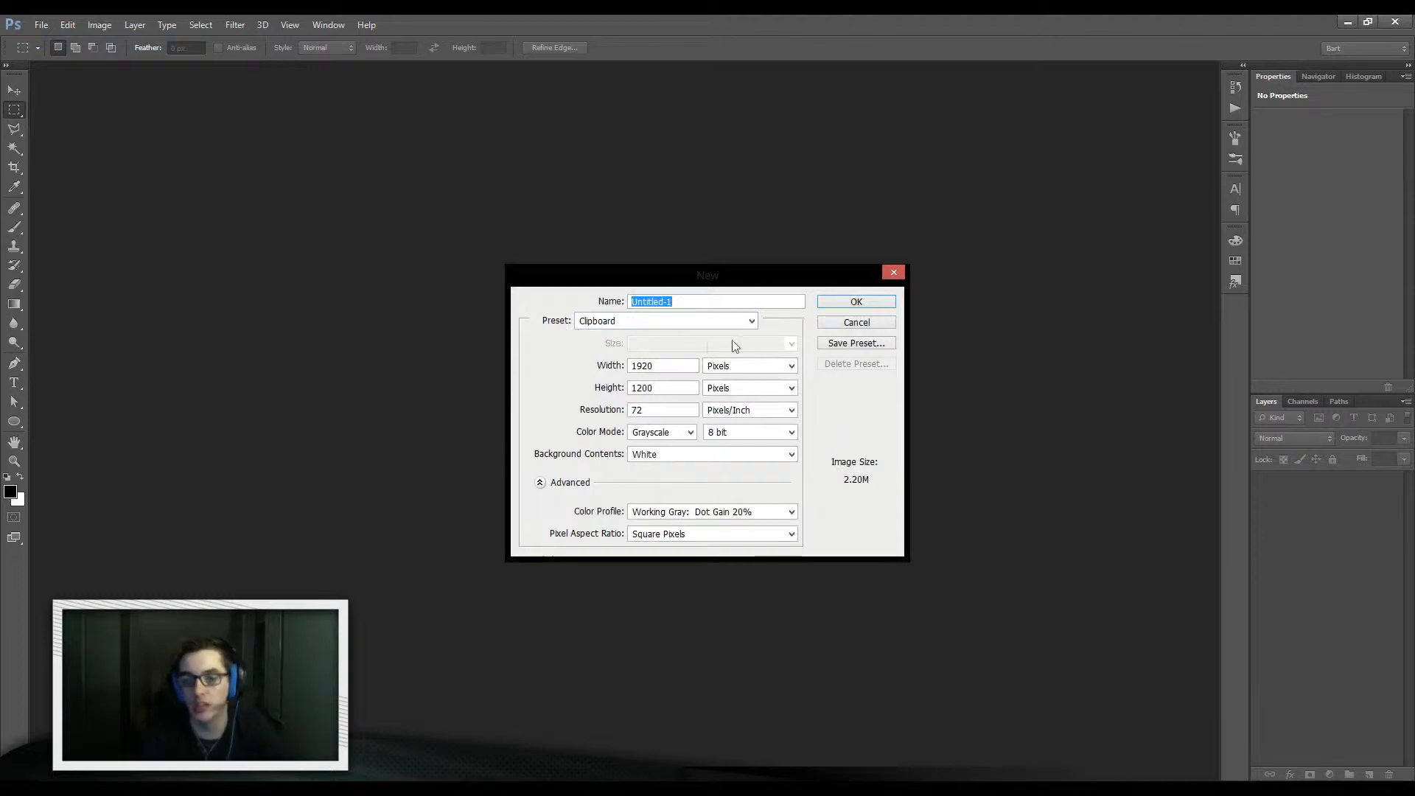
pyautogui.click(872, 303)
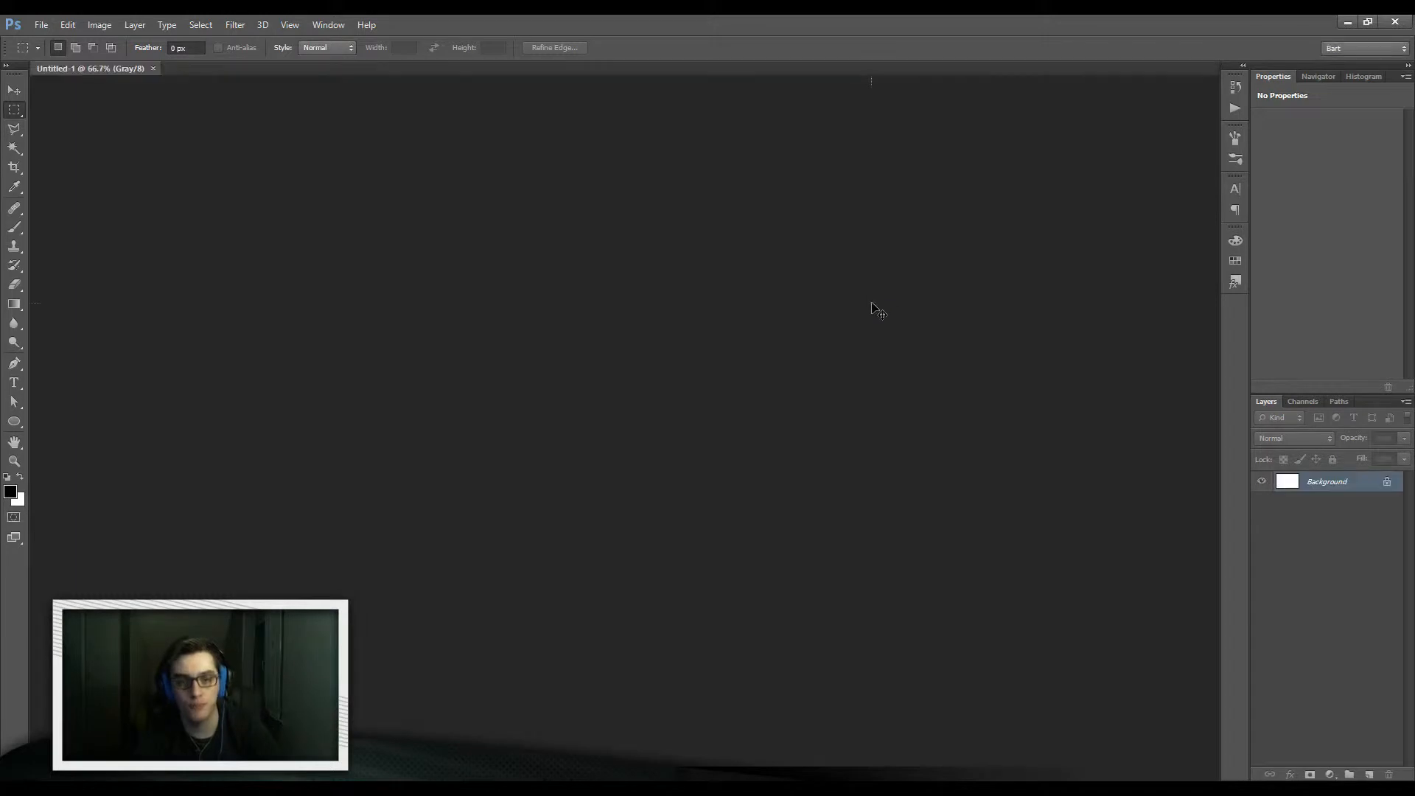
pyautogui.hotkey('ctrl', 'v')
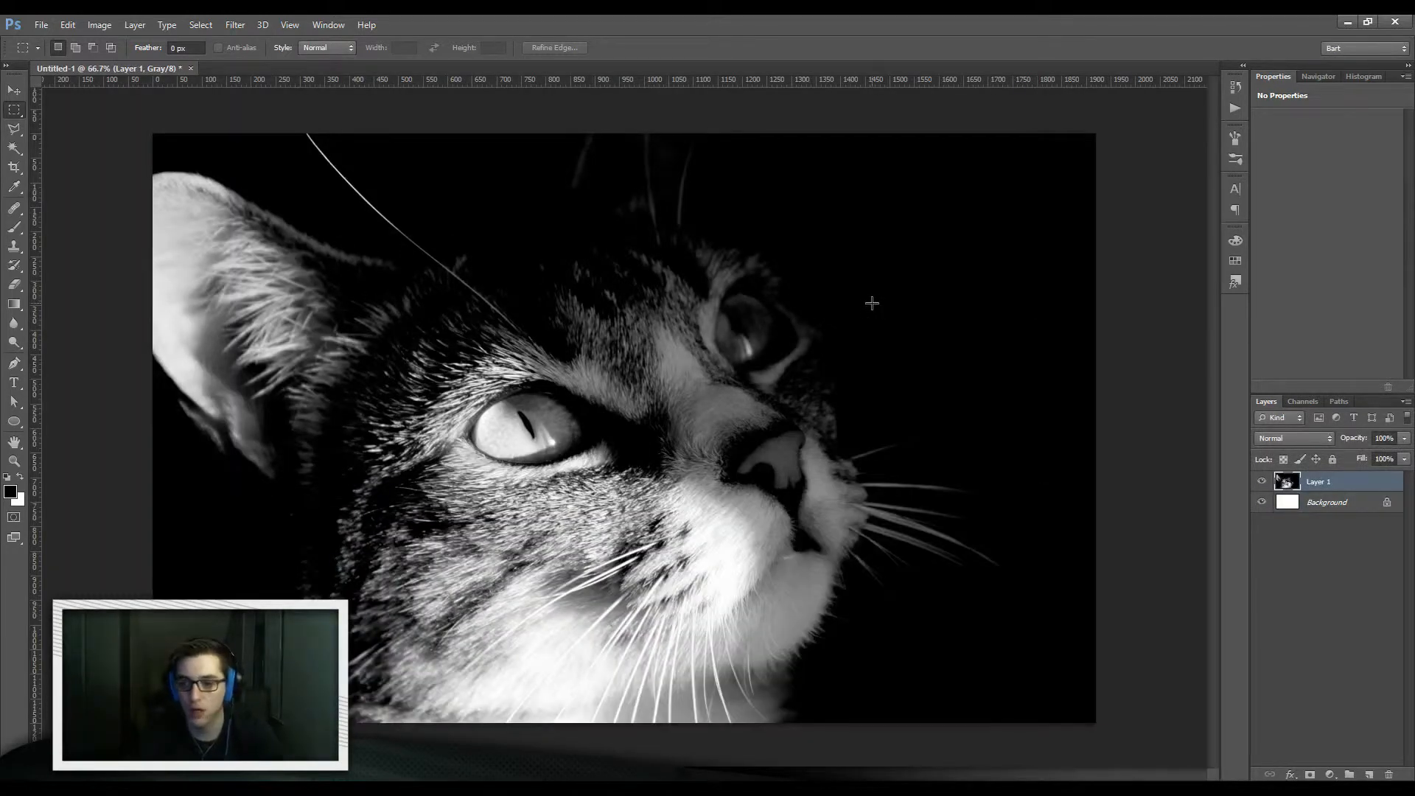
# - Unlock the white background layer and place a duplicate of the cat layer beneath it
pyautogui.click(1386, 506)
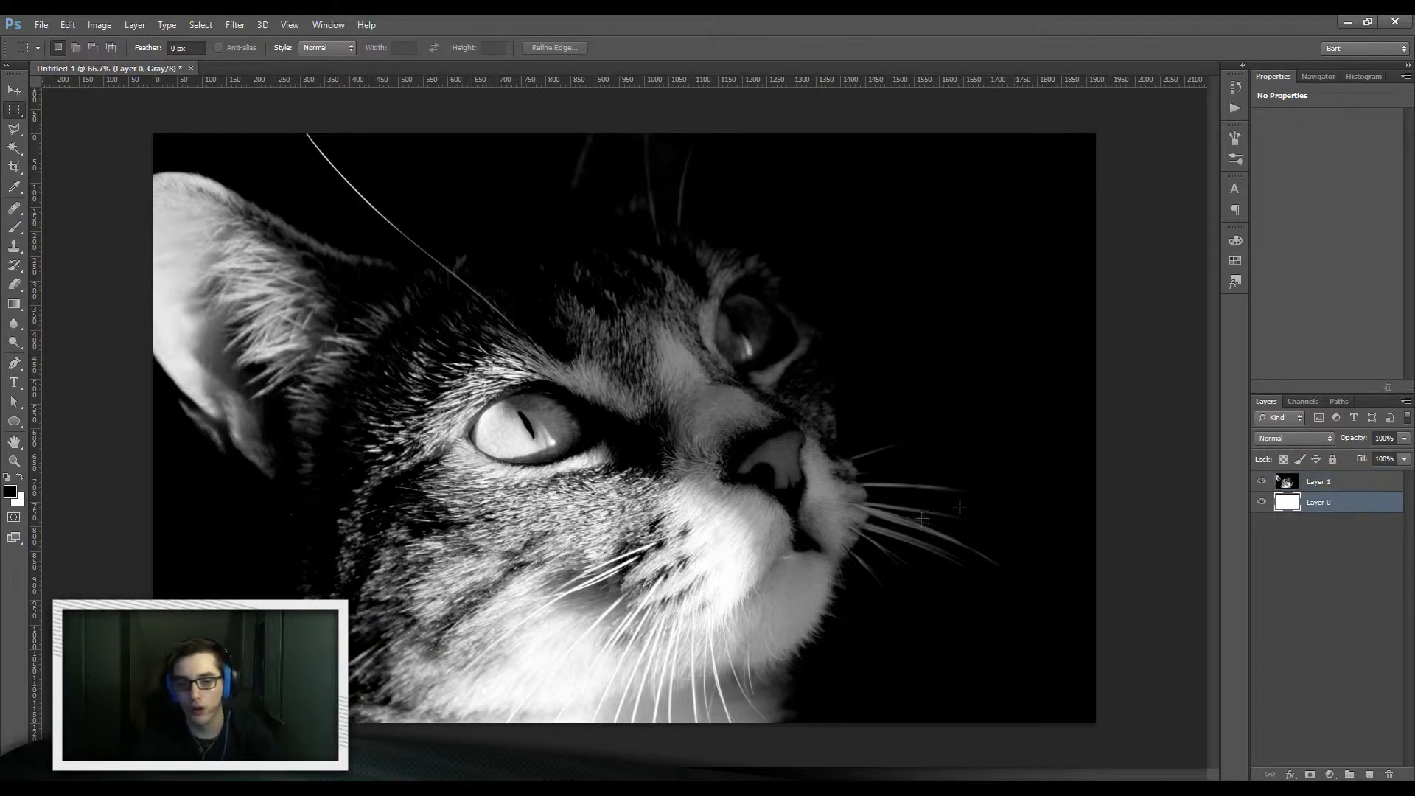
pyautogui.moveTo(1357, 484)
pyautogui.mouseDown()
pyautogui.moveTo(1350, 520)
pyautogui.moveTo(1344, 478)
pyautogui.mouseUp()
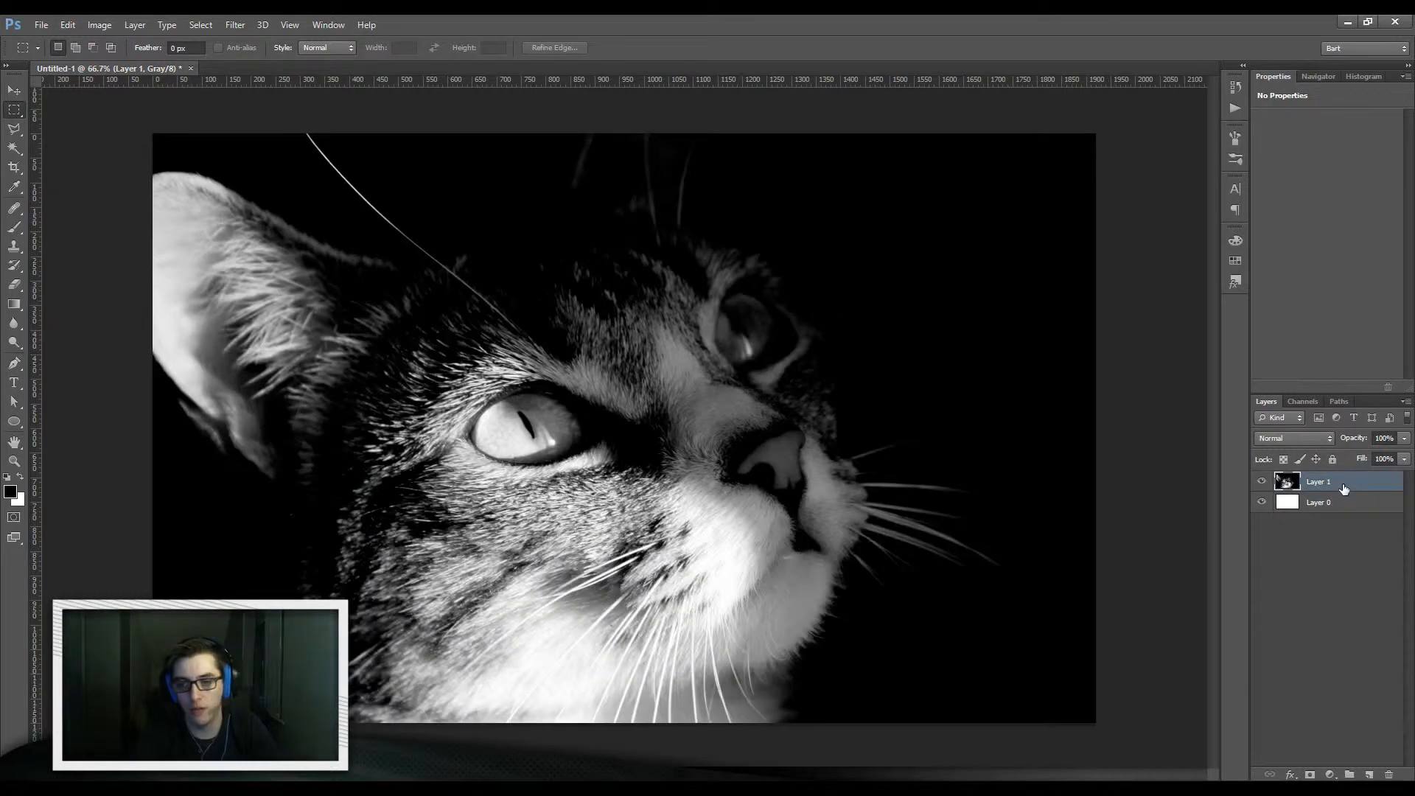
pyautogui.click(1350, 507)
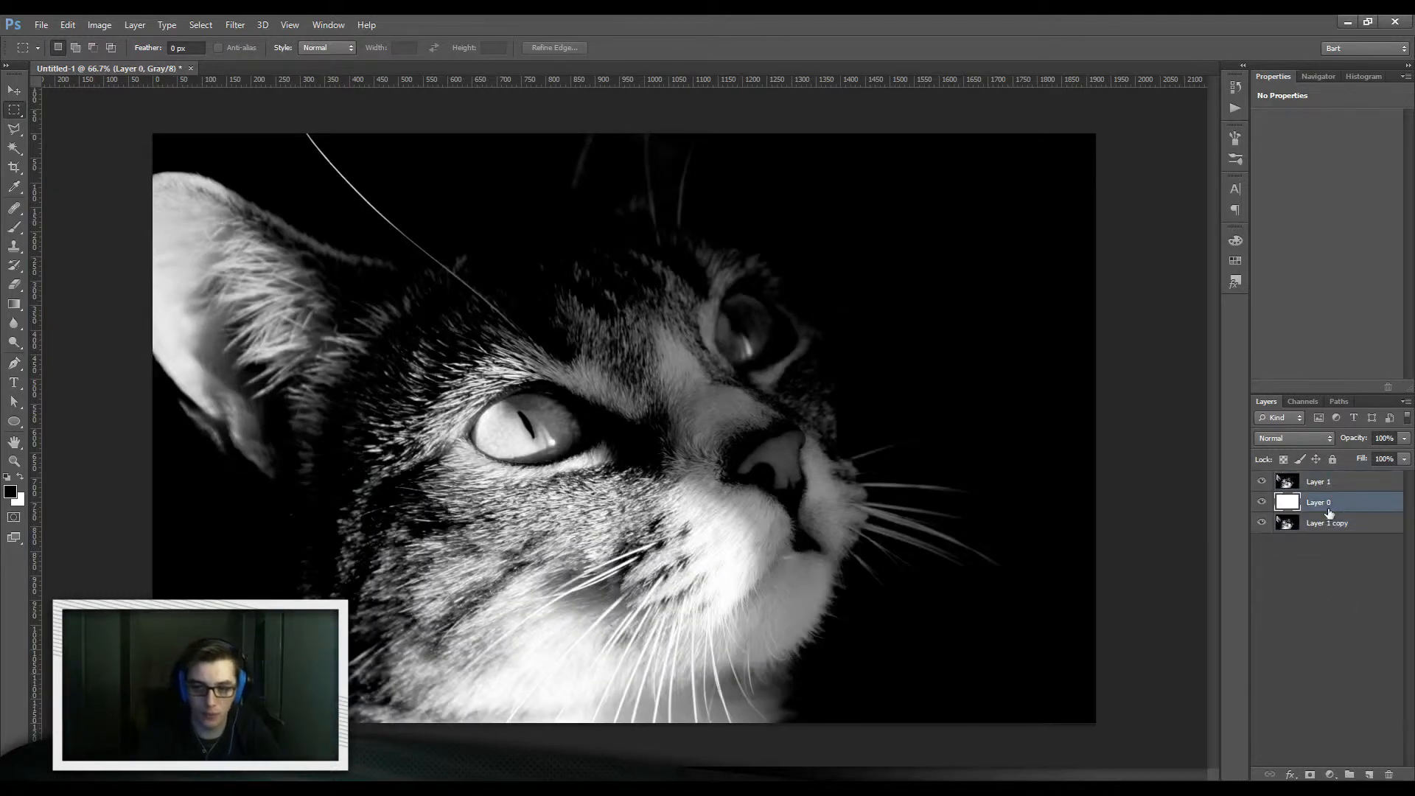
pyautogui.doubleClick(1331, 511)
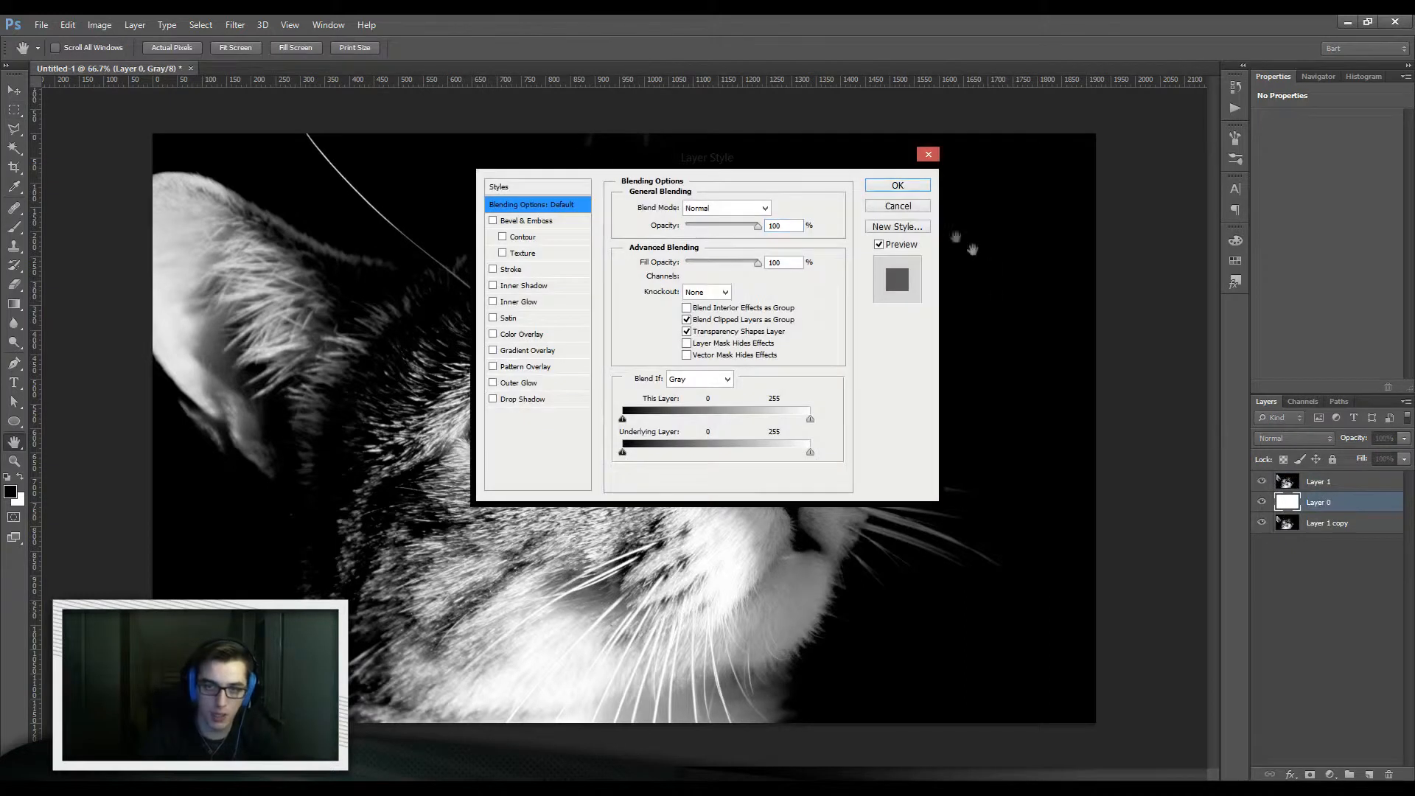
pyautogui.click(897, 206)
pyautogui.rightClick(1352, 500)
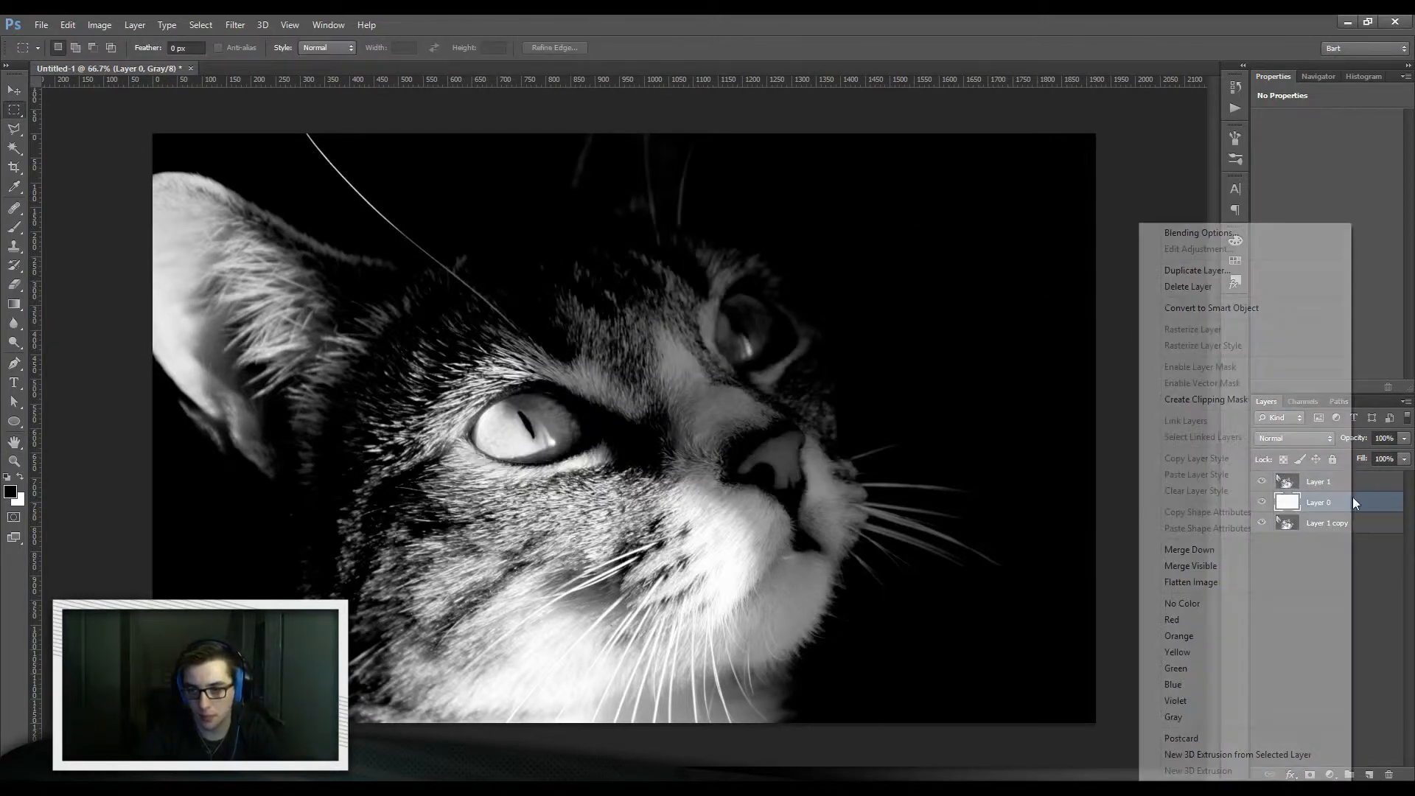
pyautogui.click(1220, 234)
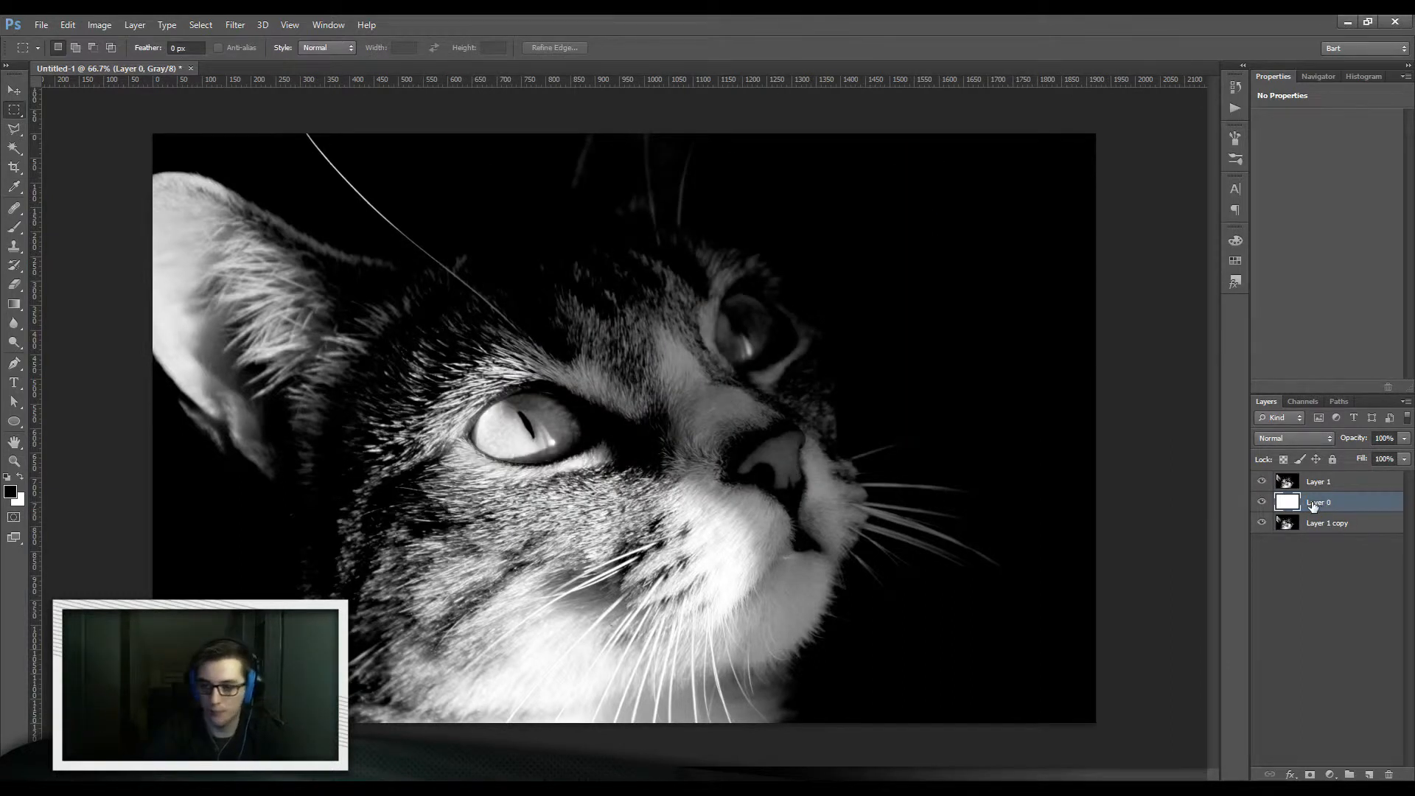
# - Rename the white layer as White BG
pyautogui.doubleClick(1316, 504)
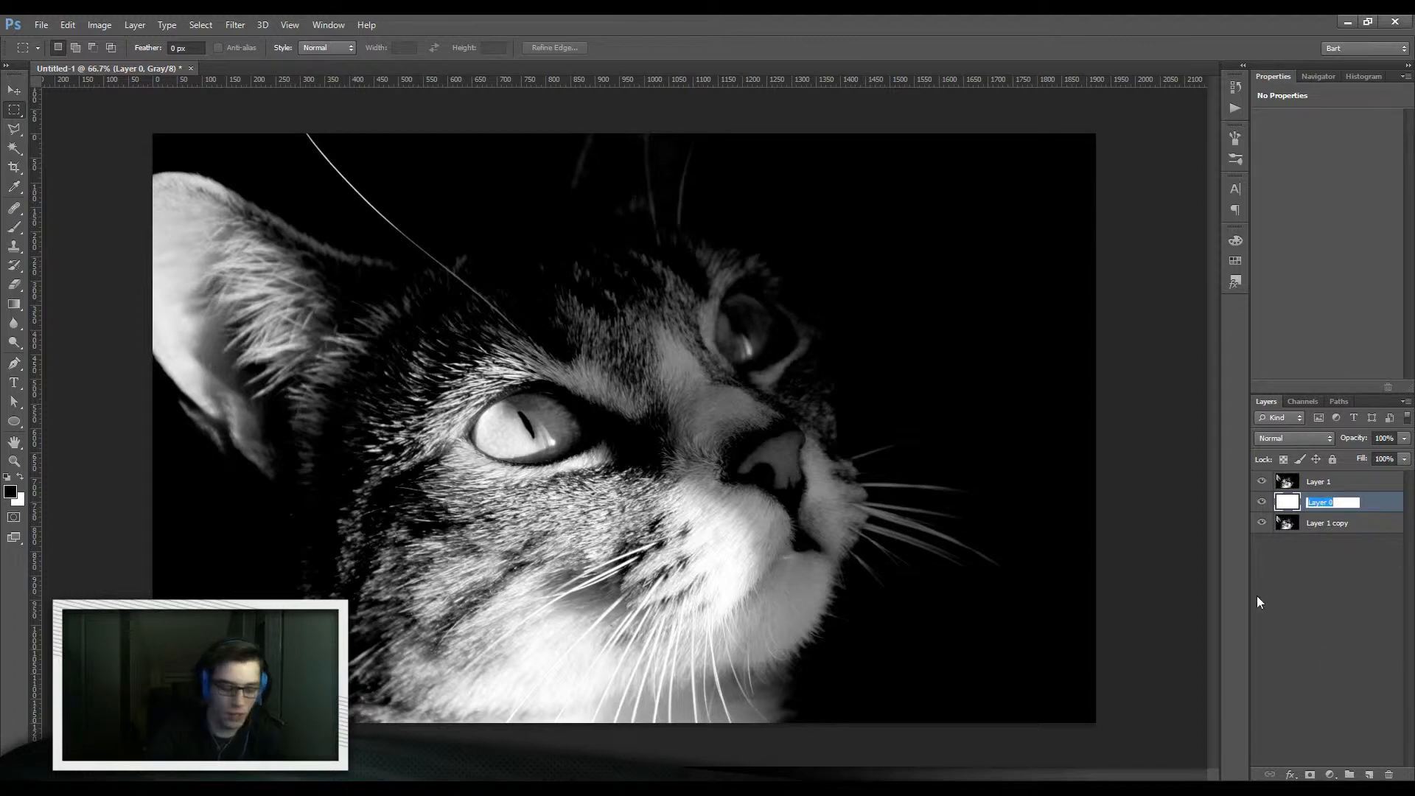
pyautogui.write('White BG')
pyautogui.press('Return')
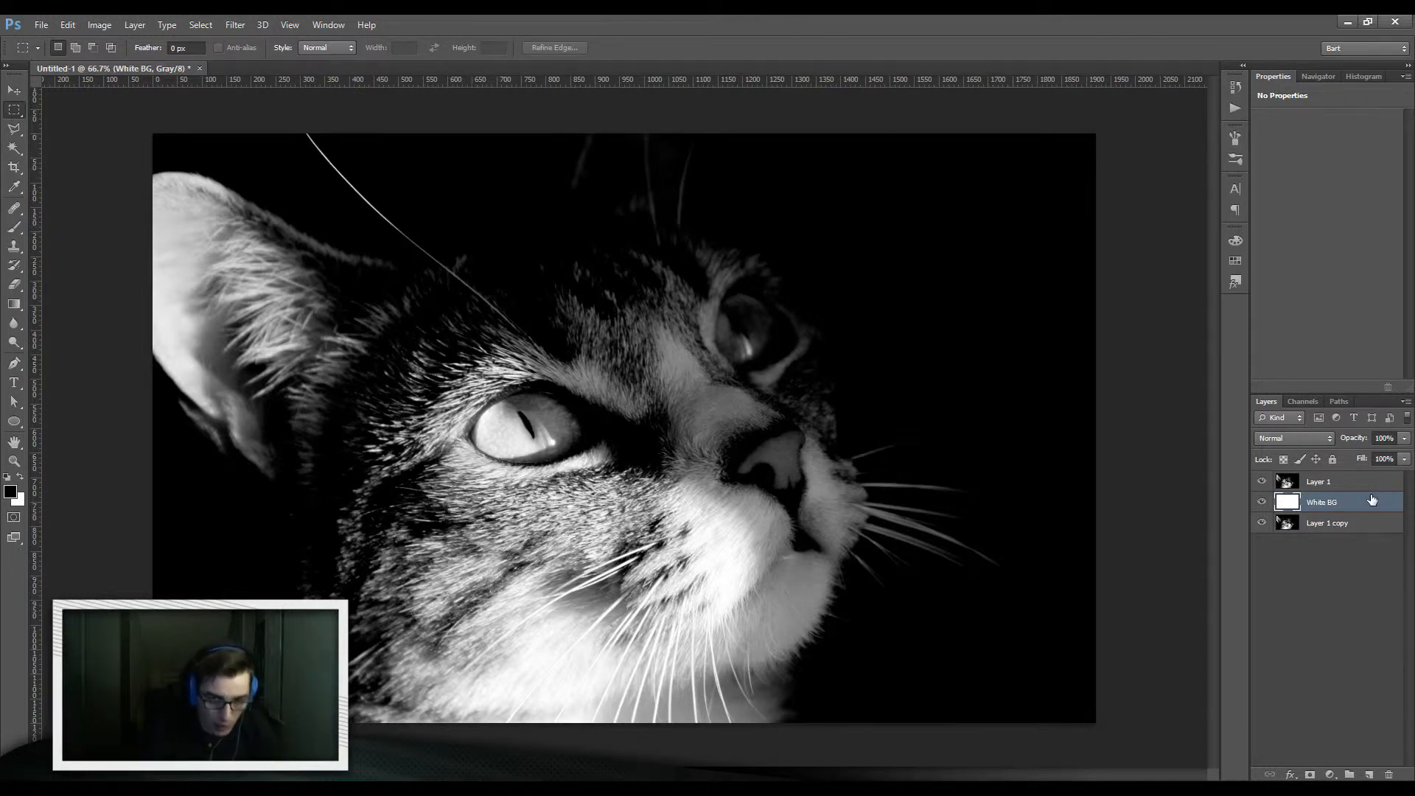
# - Extend the canvas beyond the cat image's right edge with the Crop tool, to a width of about 2880 px
pyautogui.hotkey('ctrl', '-')
pyautogui.hotkey('ctrl', '-')
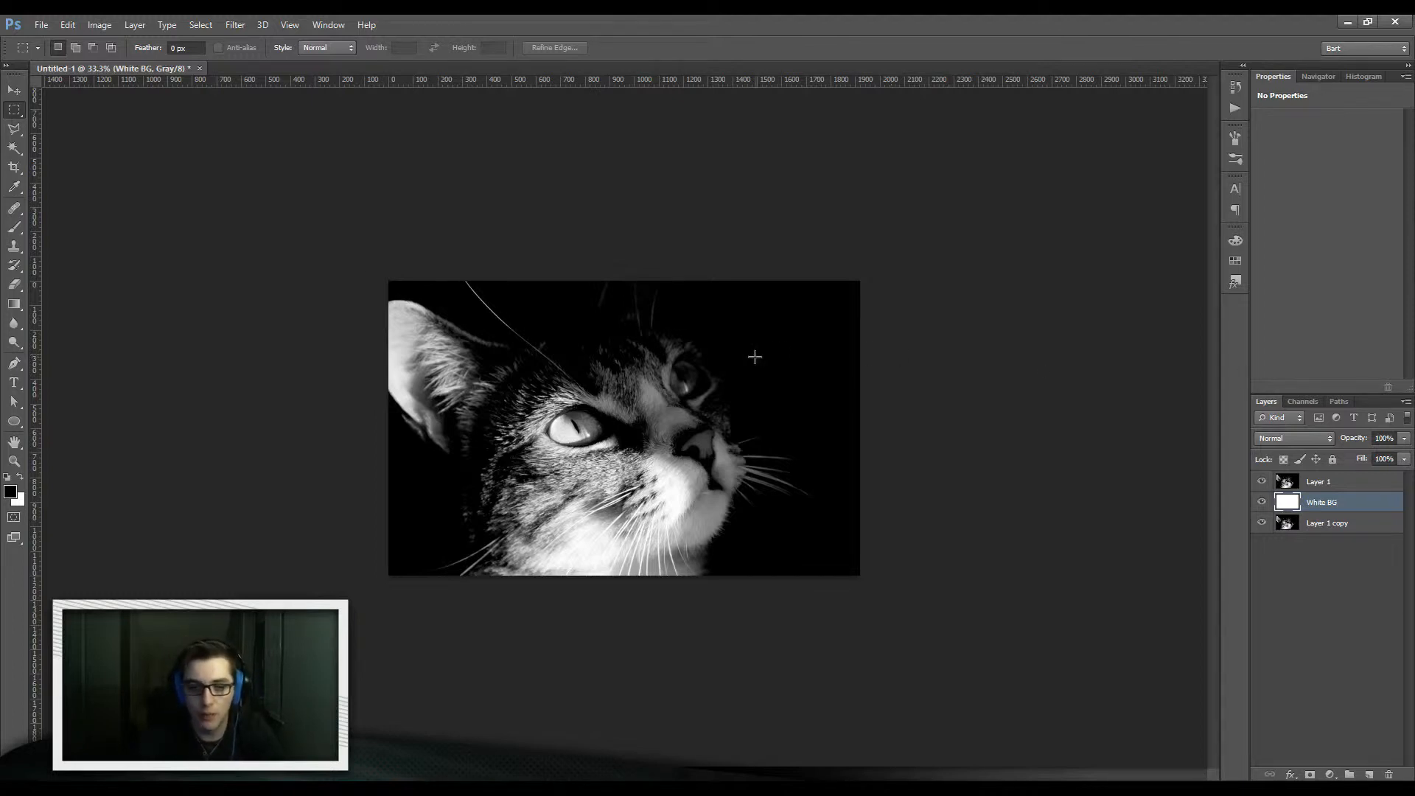
pyautogui.scroll(1, 752, 358)
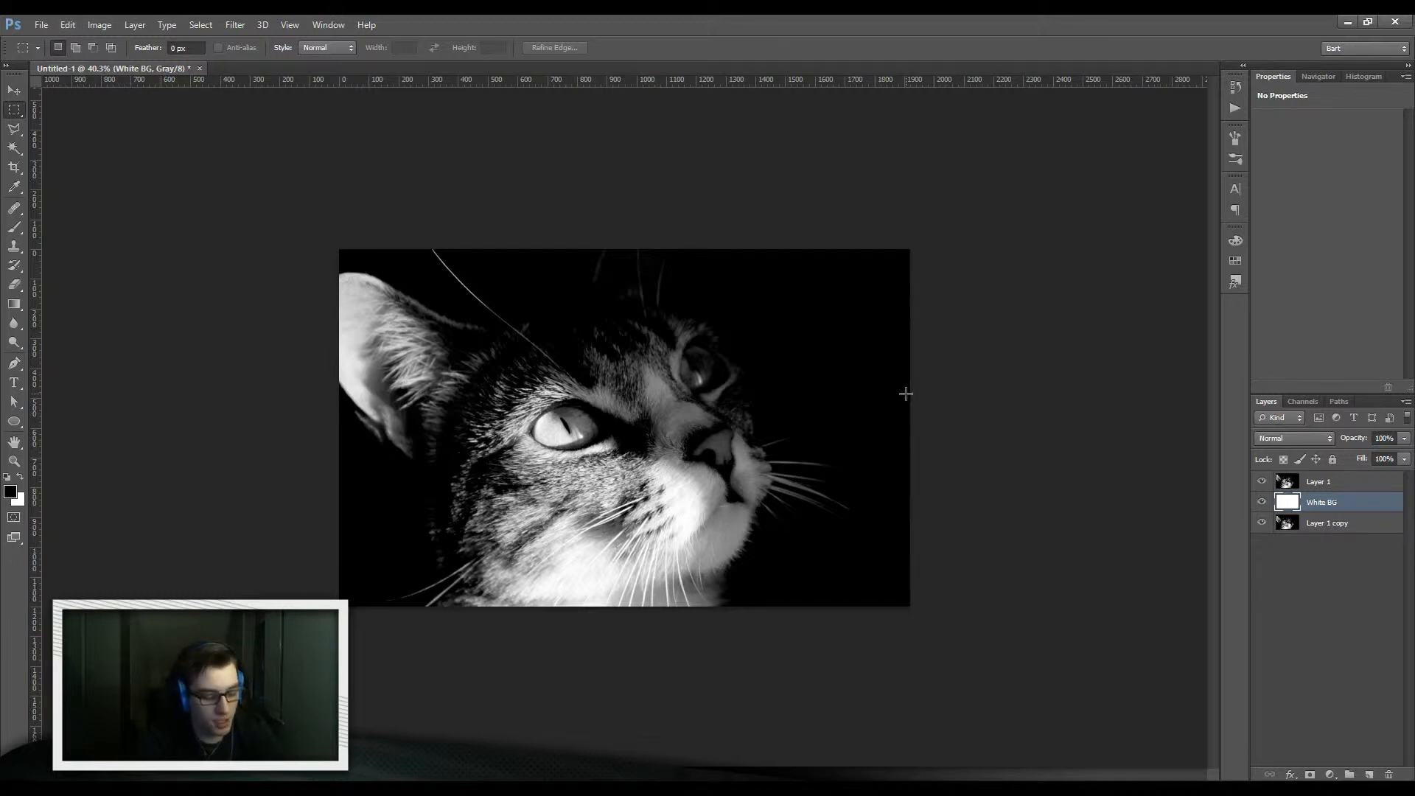
pyautogui.press('c')
pyautogui.moveTo(911, 427); pyautogui.dragTo(1053, 433)
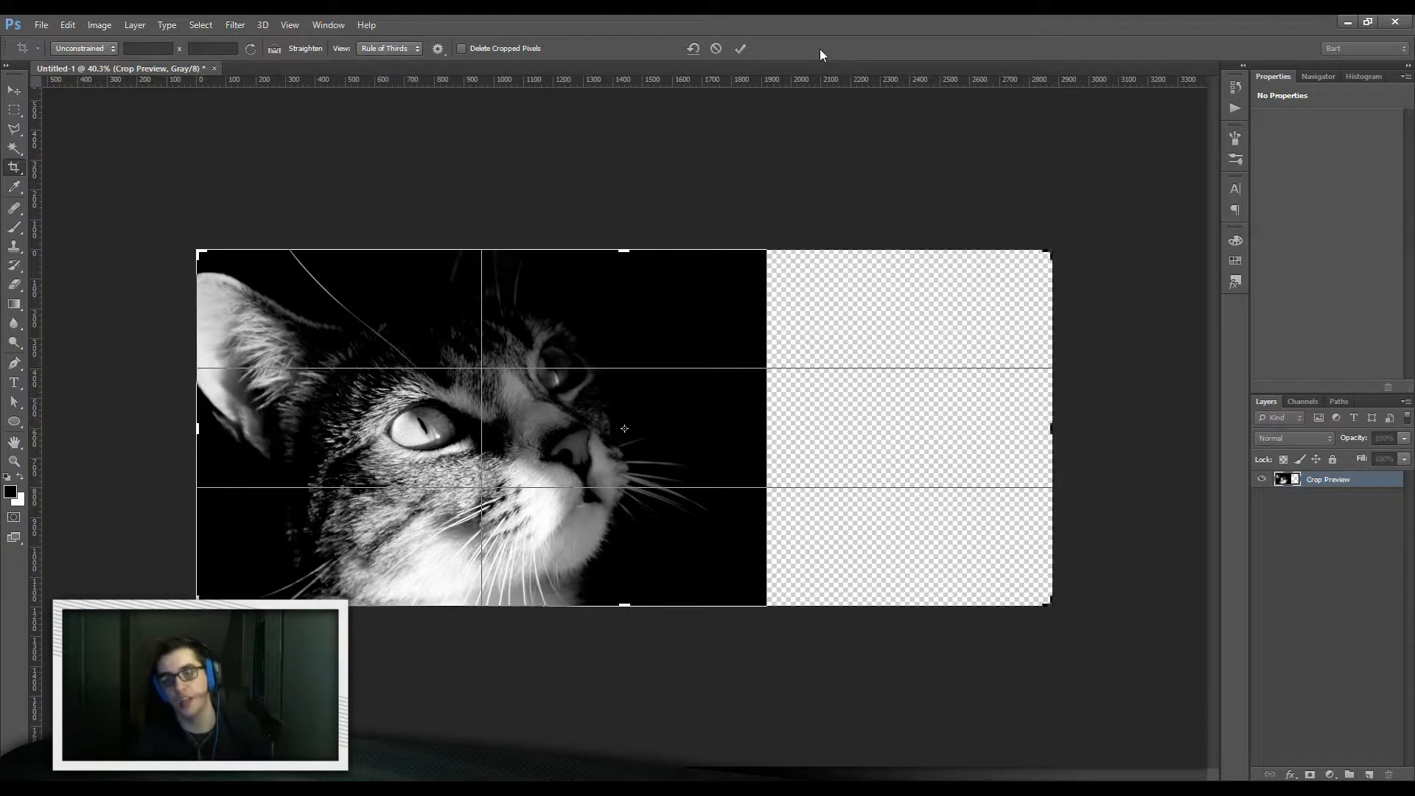
pyautogui.press('Return')
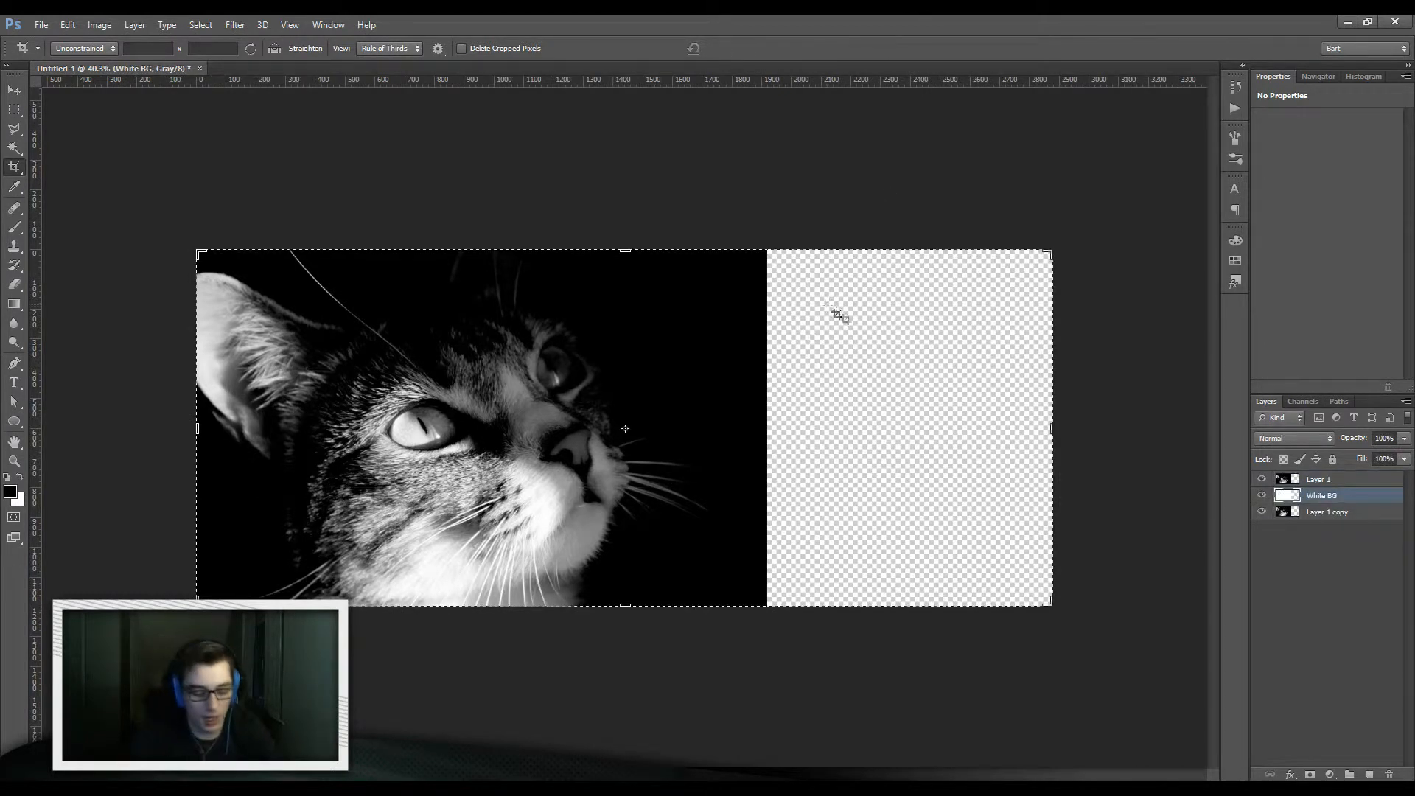
# - Fill the empty area beside the cat with black on a new layer, slightly overlapping the photo, and merge it with the cat layer
pyautogui.click(1350, 481)
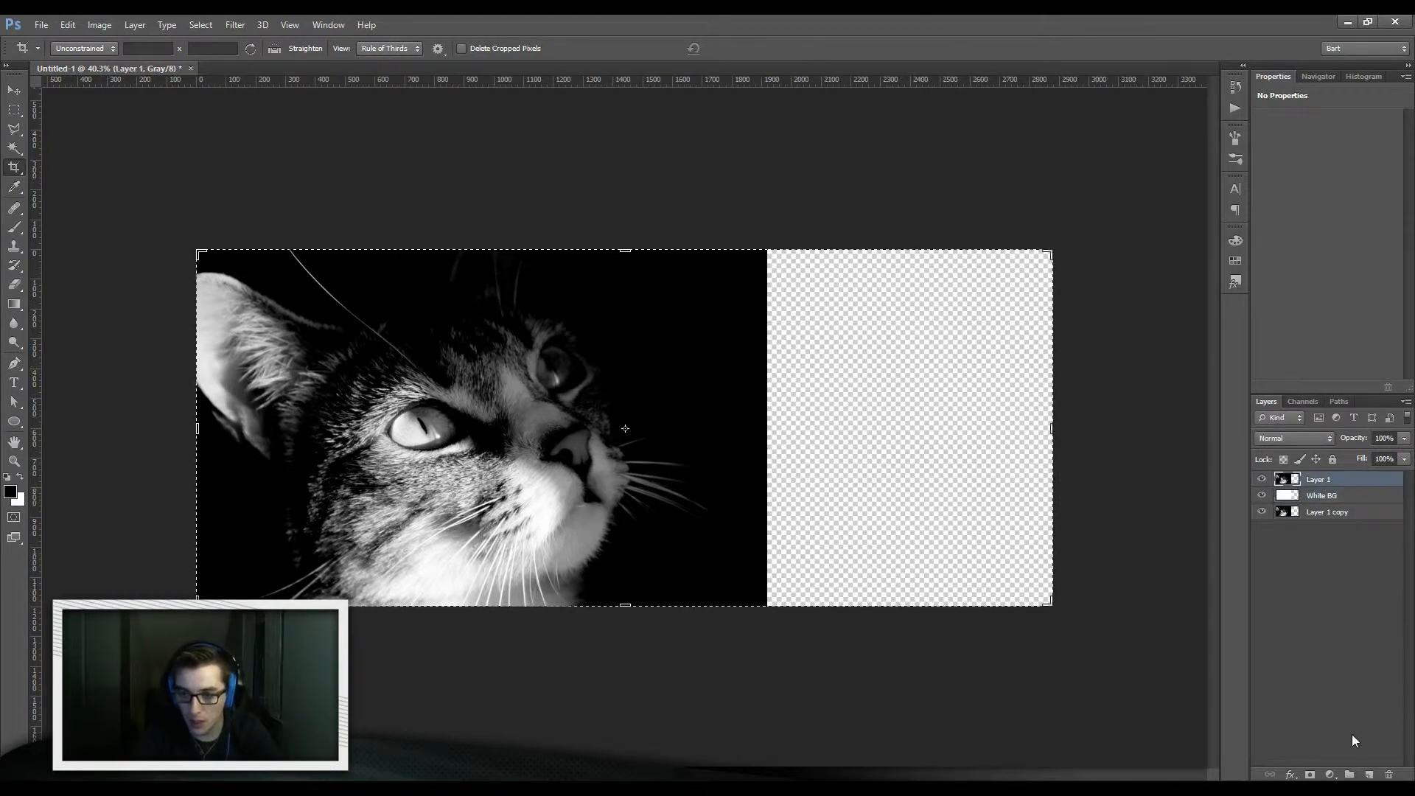
pyautogui.click(1370, 774)
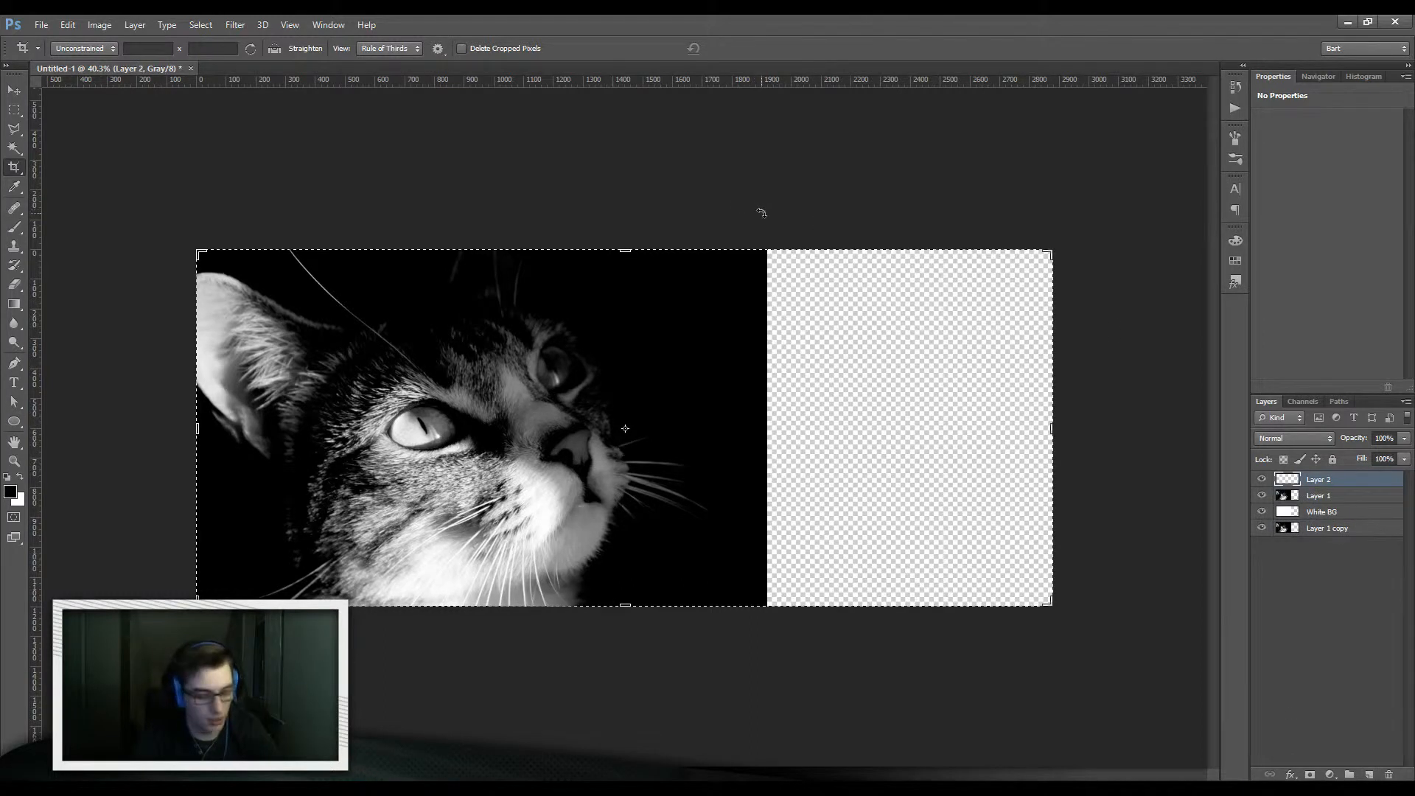
pyautogui.press('m')
pyautogui.moveTo(745, 221); pyautogui.dragTo(1195, 685)
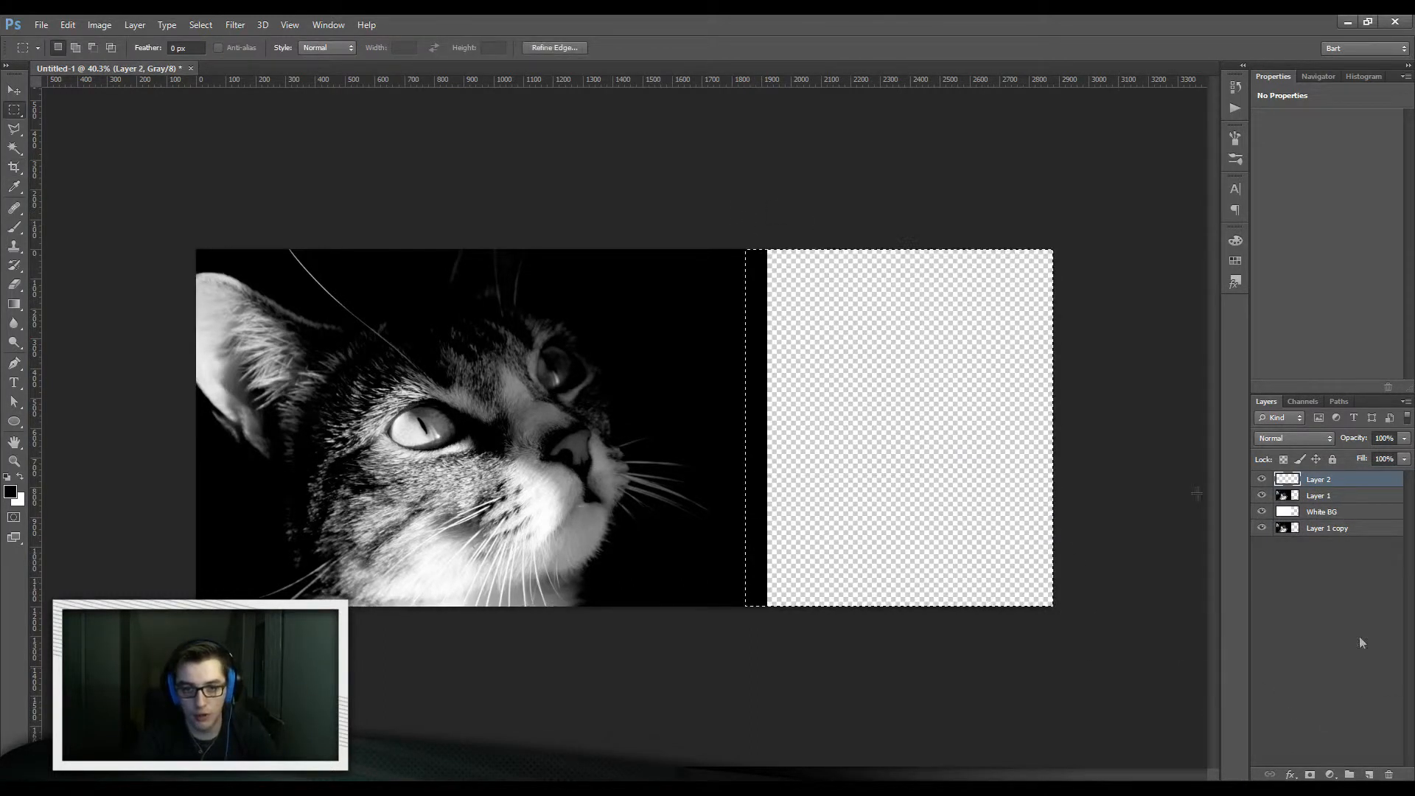
pyautogui.hotkey('ctrl', 'BackSpace')
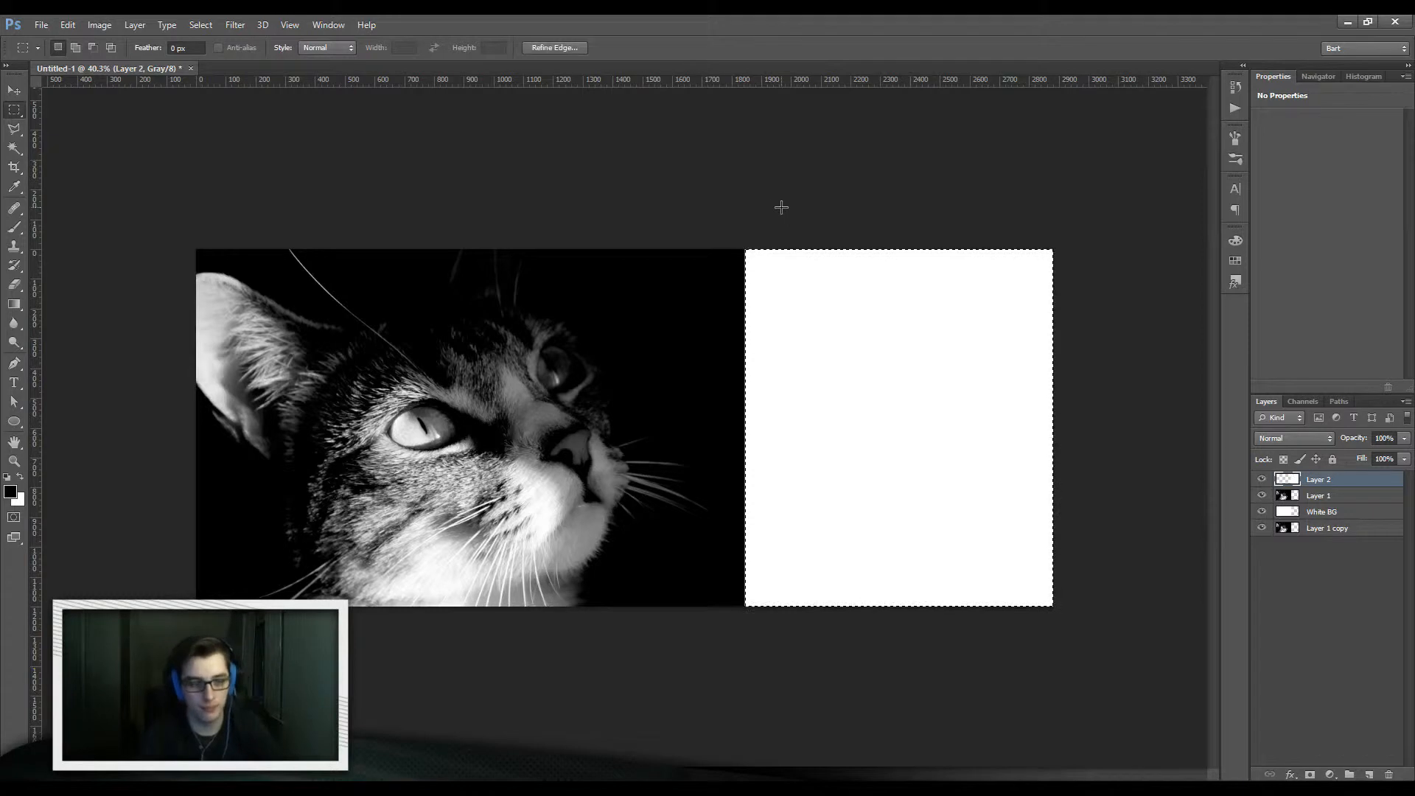
pyautogui.hotkey('alt', 'BackSpace')
pyautogui.hotkey('ctrl', 'd')
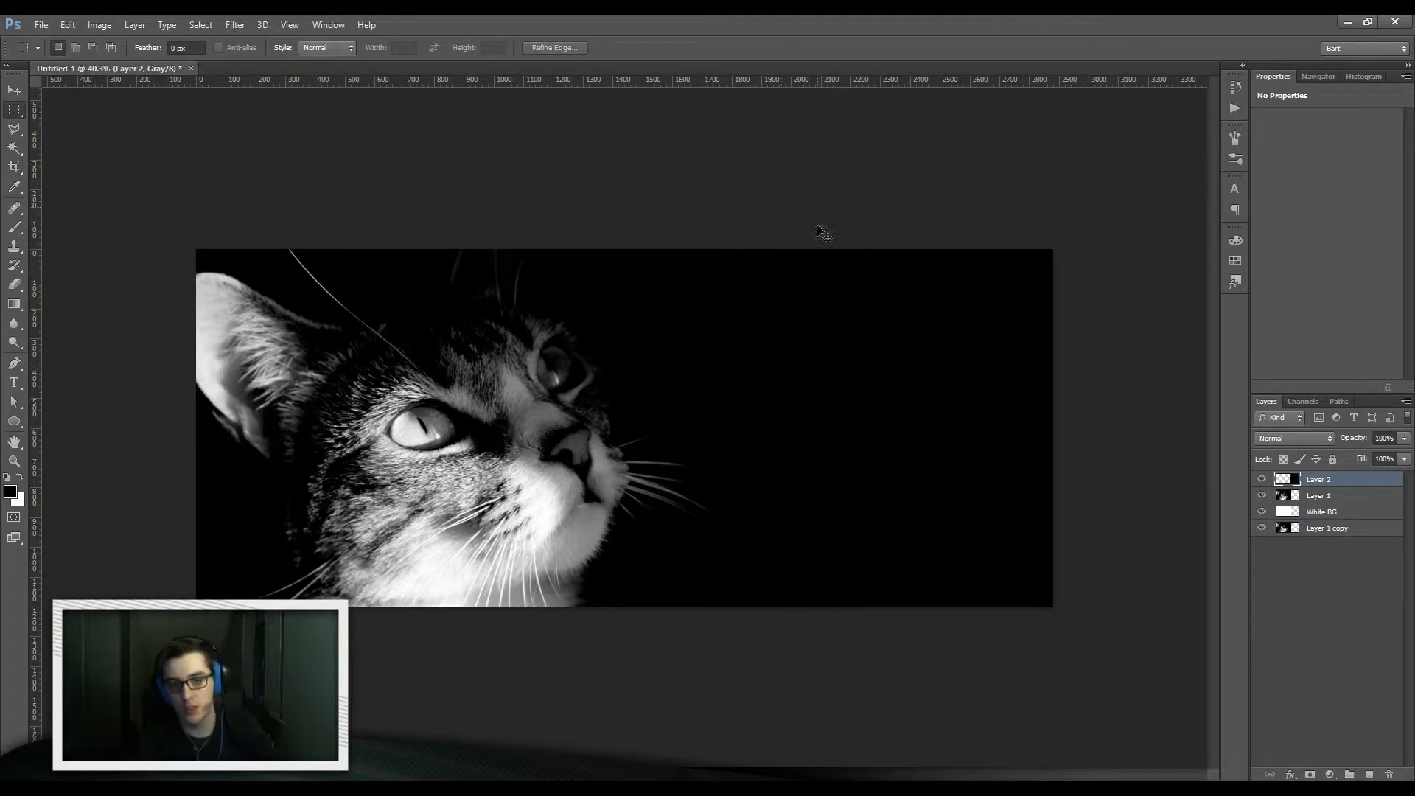
pyautogui.keyDown('shift'); pyautogui.click(1316, 496); pyautogui.keyUp('shift')
pyautogui.hotkey('ctrl', 'e')
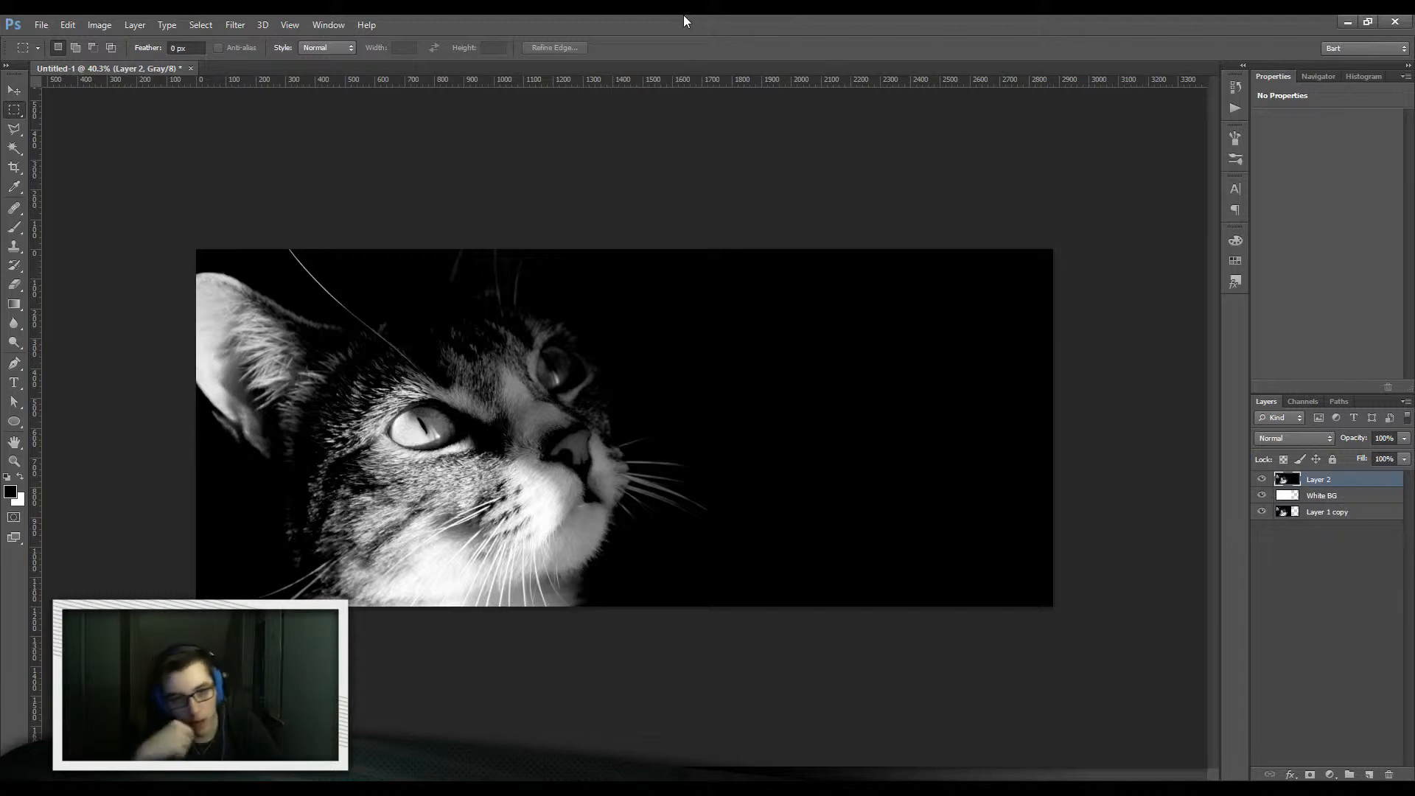
pyautogui.moveTo(618, 249)
pyautogui.mouseDown()
pyautogui.moveTo(908, 376)
pyautogui.moveTo(1207, 691)
pyautogui.mouseUp()
pyautogui.moveTo(729, 199)
pyautogui.mouseDown()
pyautogui.moveTo(1005, 518)
pyautogui.moveTo(1309, 697)
pyautogui.mouseUp()
pyautogui.moveTo(879, 184); pyautogui.dragTo(1386, 718)
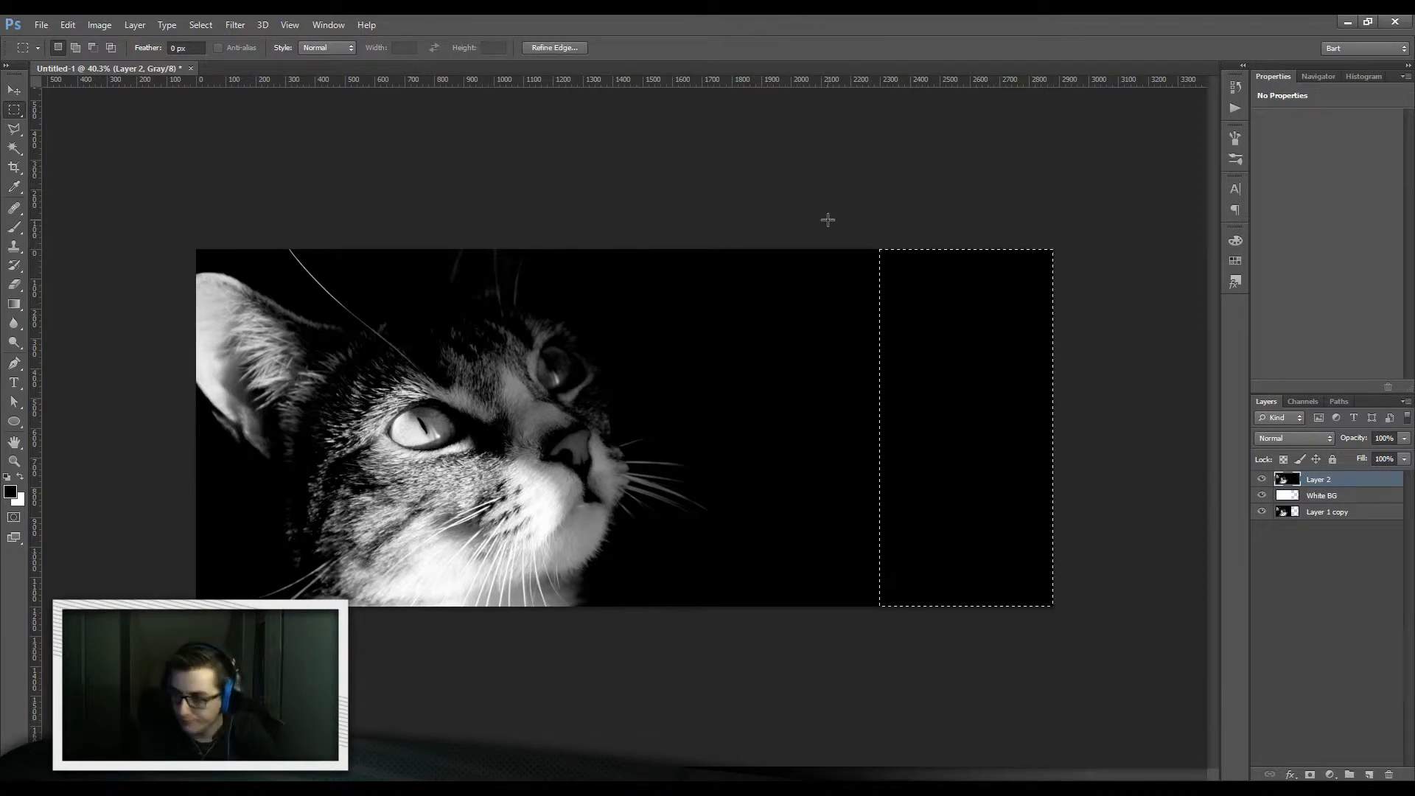
pyautogui.hotkey('ctrl', 'd')
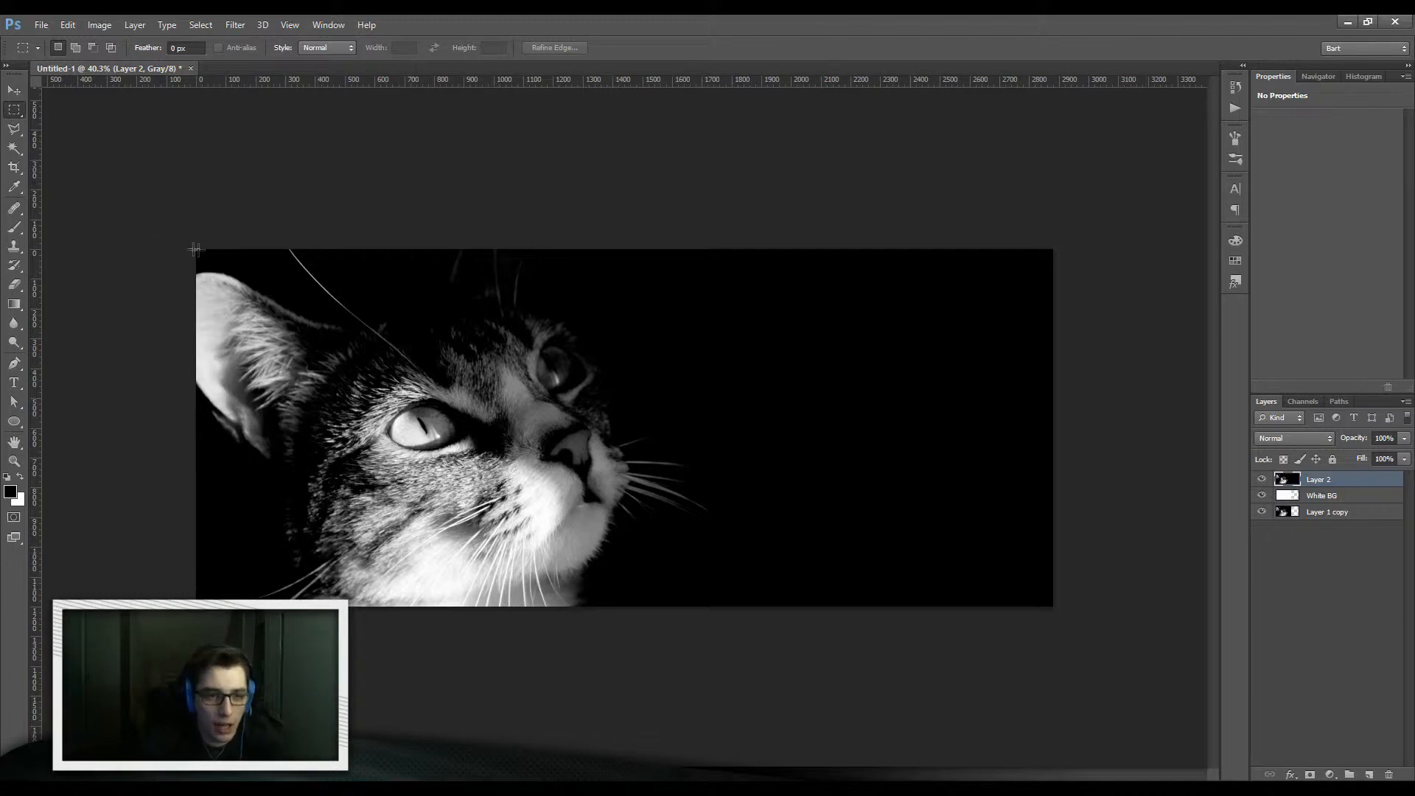
pyautogui.moveTo(188, 235); pyautogui.dragTo(1357, 677)
pyautogui.moveTo(191, 251); pyautogui.dragTo(1274, 668)
pyautogui.hotkey('ctrl', 'alt', 'c')
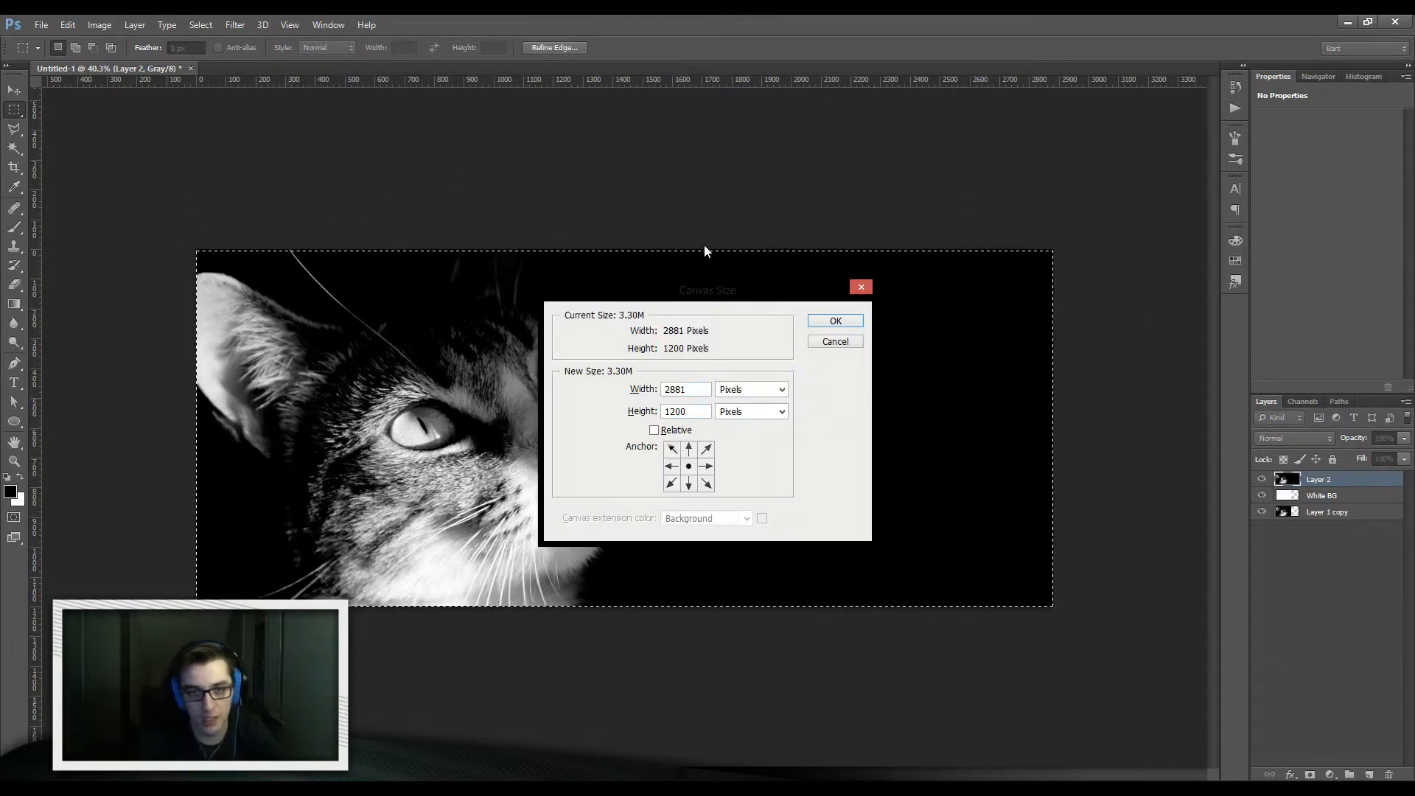
pyautogui.click(861, 287)
# - Set the canvas size to 3081 × 1400 pixels with a centred anchor
pyautogui.click(100, 25)
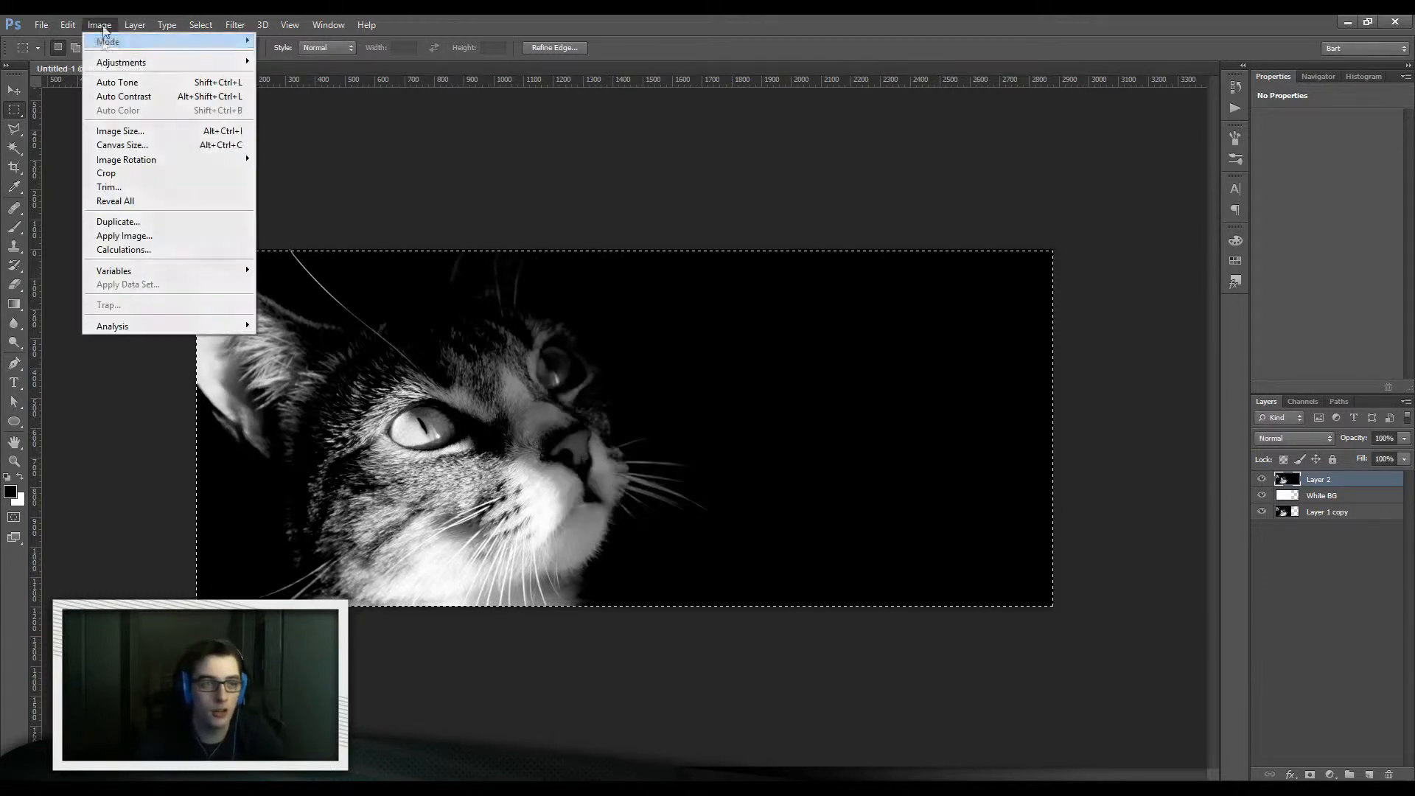
pyautogui.click(179, 150)
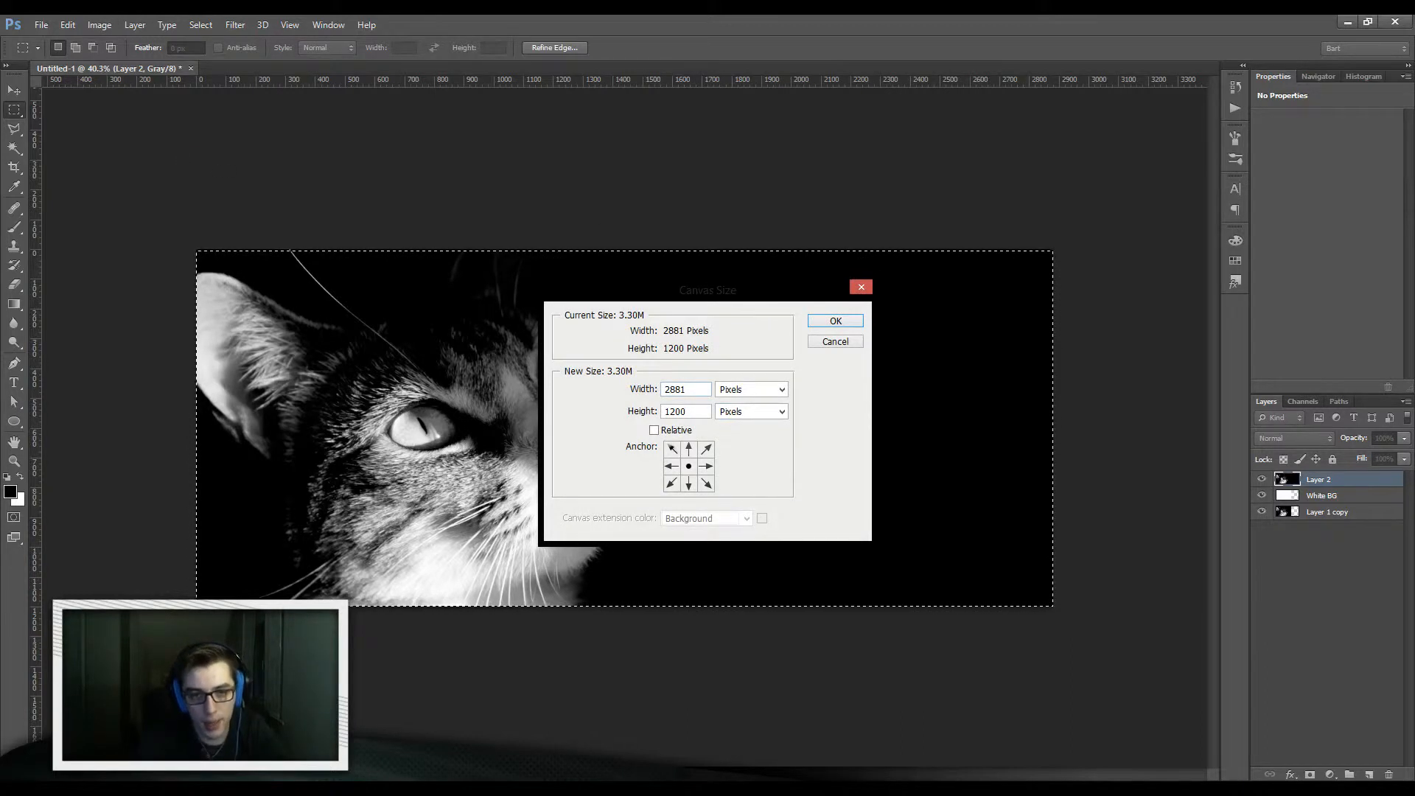
pyautogui.moveTo(670, 389); pyautogui.dragTo(445, 340)
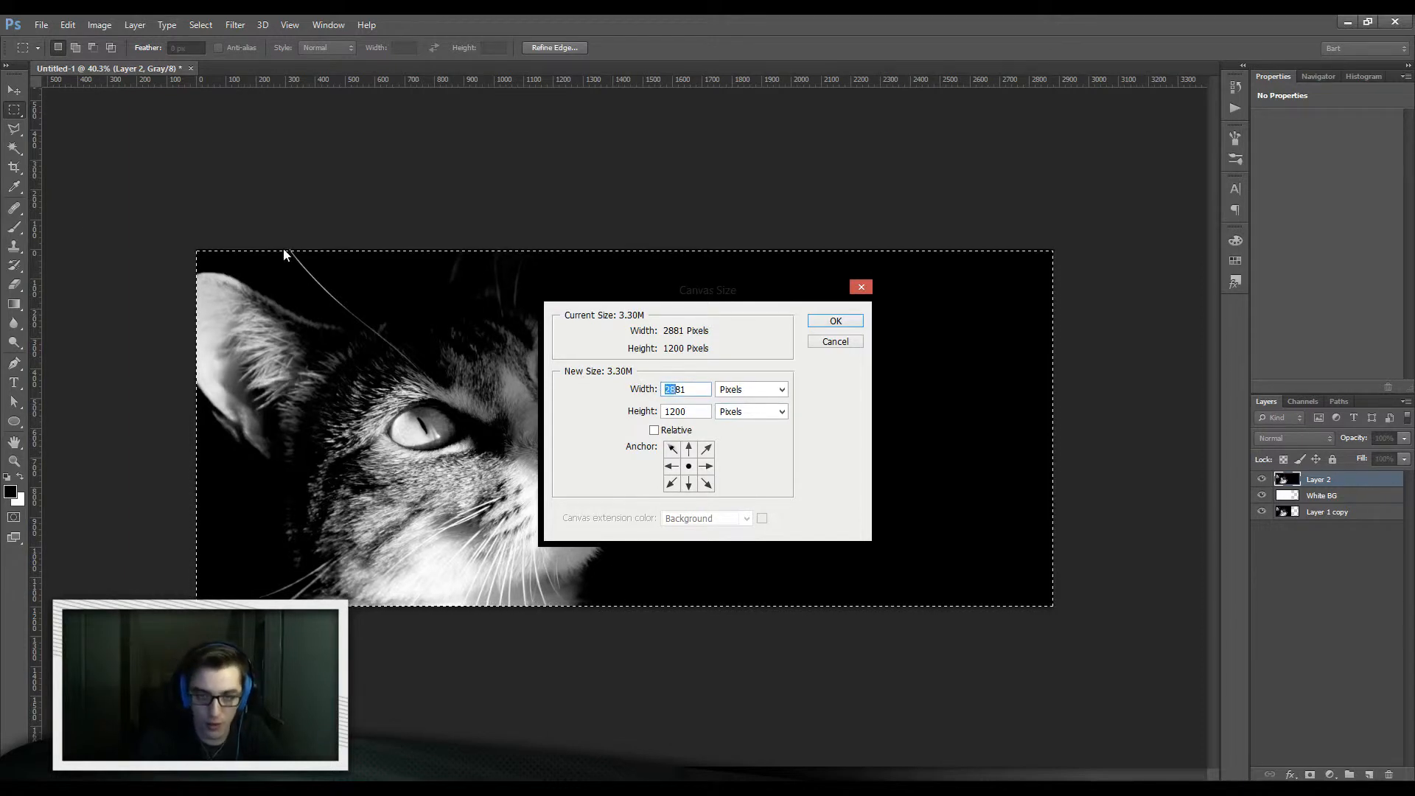
pyautogui.write('30')
pyautogui.press('Tab')
pyautogui.write('1400')
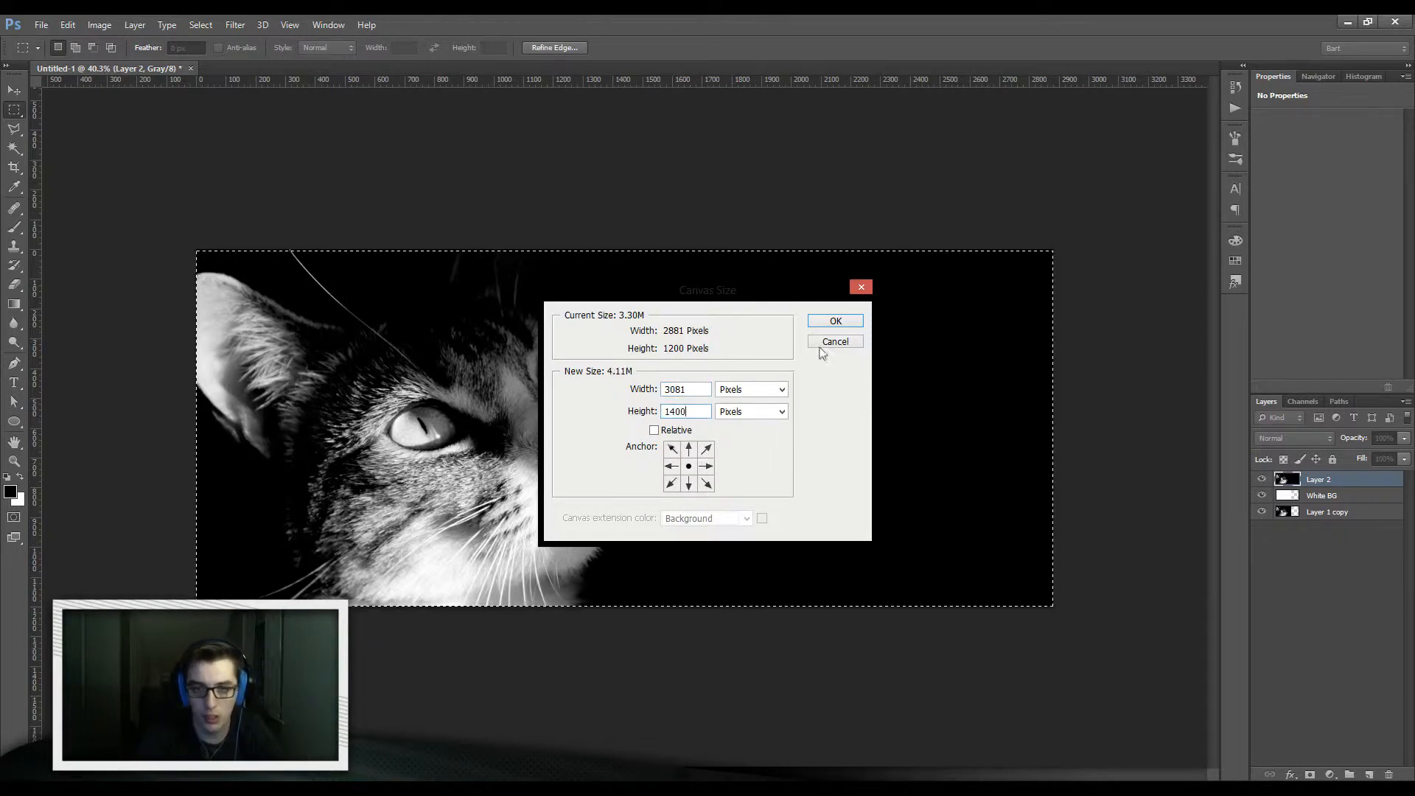
pyautogui.click(829, 324)
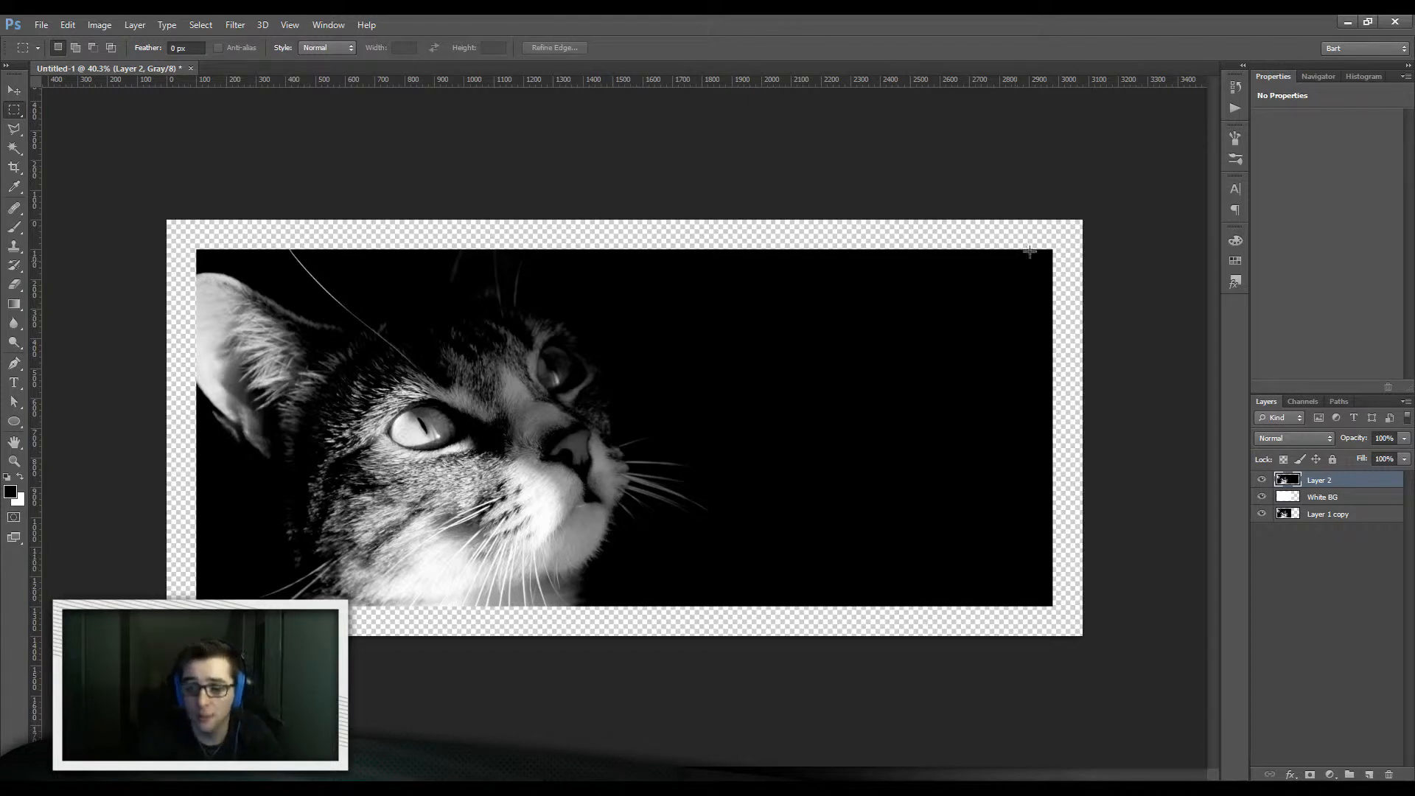
# - Select the White BG layer and toggle the visibility of it and of Layer 2 to examine what each layer shows
pyautogui.click(1337, 499)
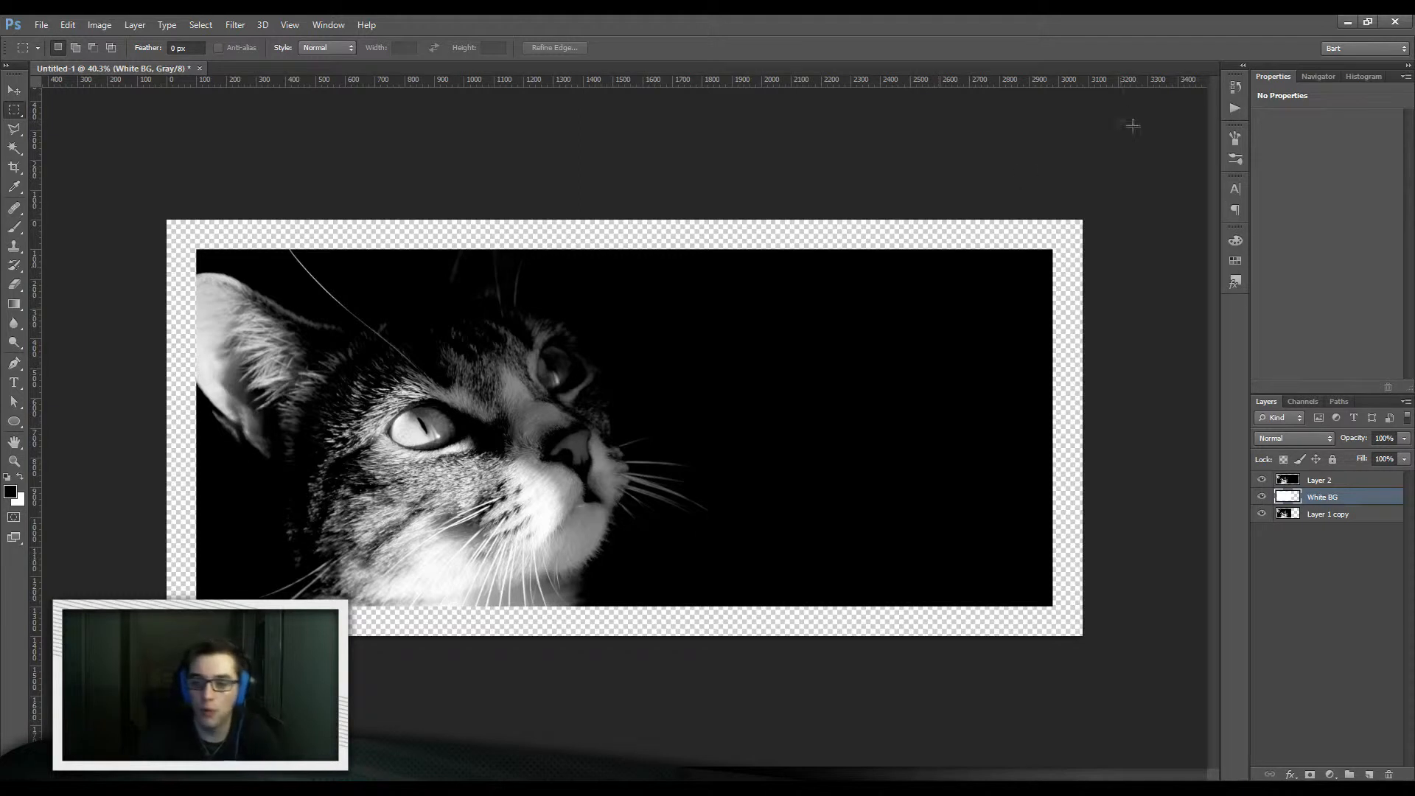
pyautogui.click(1262, 498)
pyautogui.click(1262, 499)
pyautogui.click(1263, 486)
pyautogui.click(1263, 487)
pyautogui.click(1263, 486)
pyautogui.click(1262, 483)
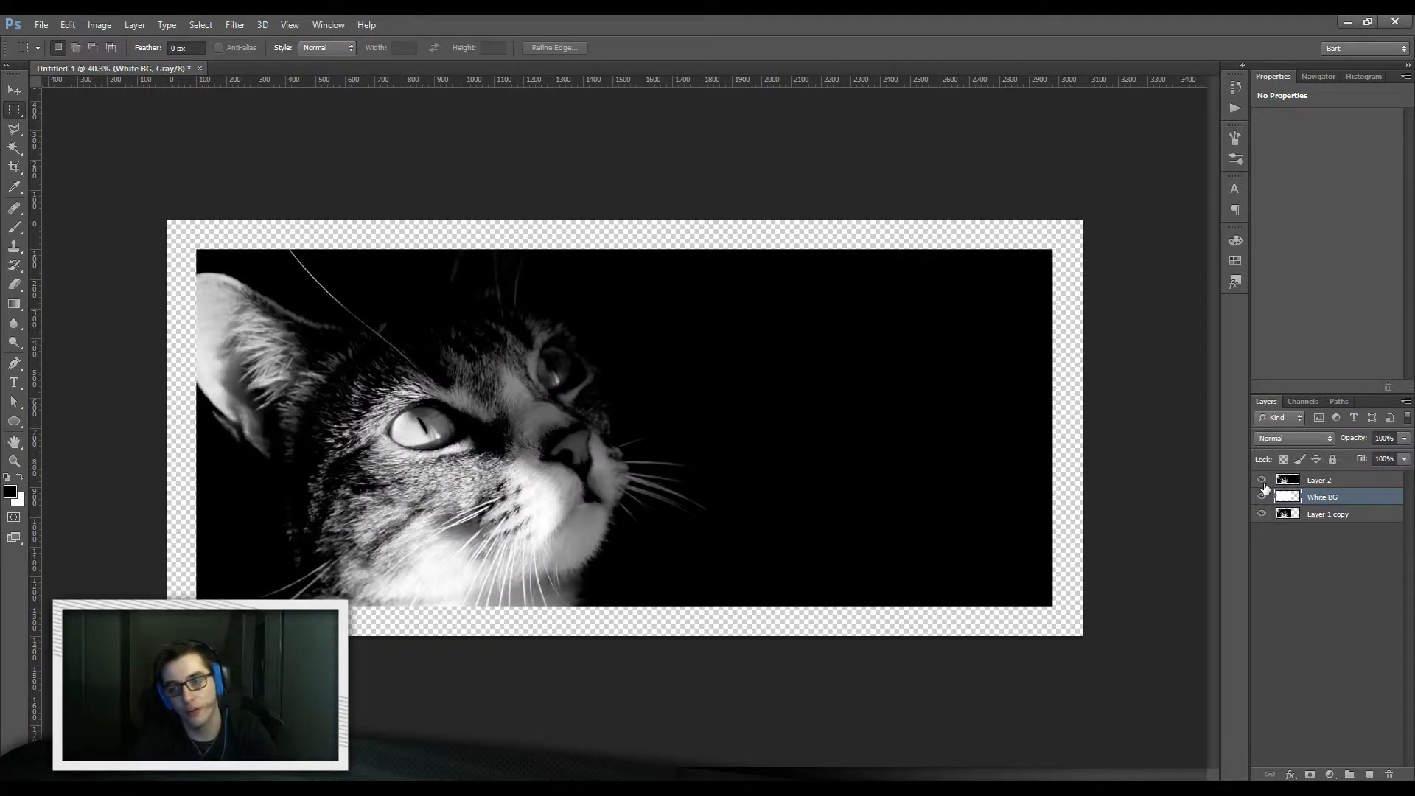
pyautogui.click(1263, 481)
pyautogui.click(1263, 483)
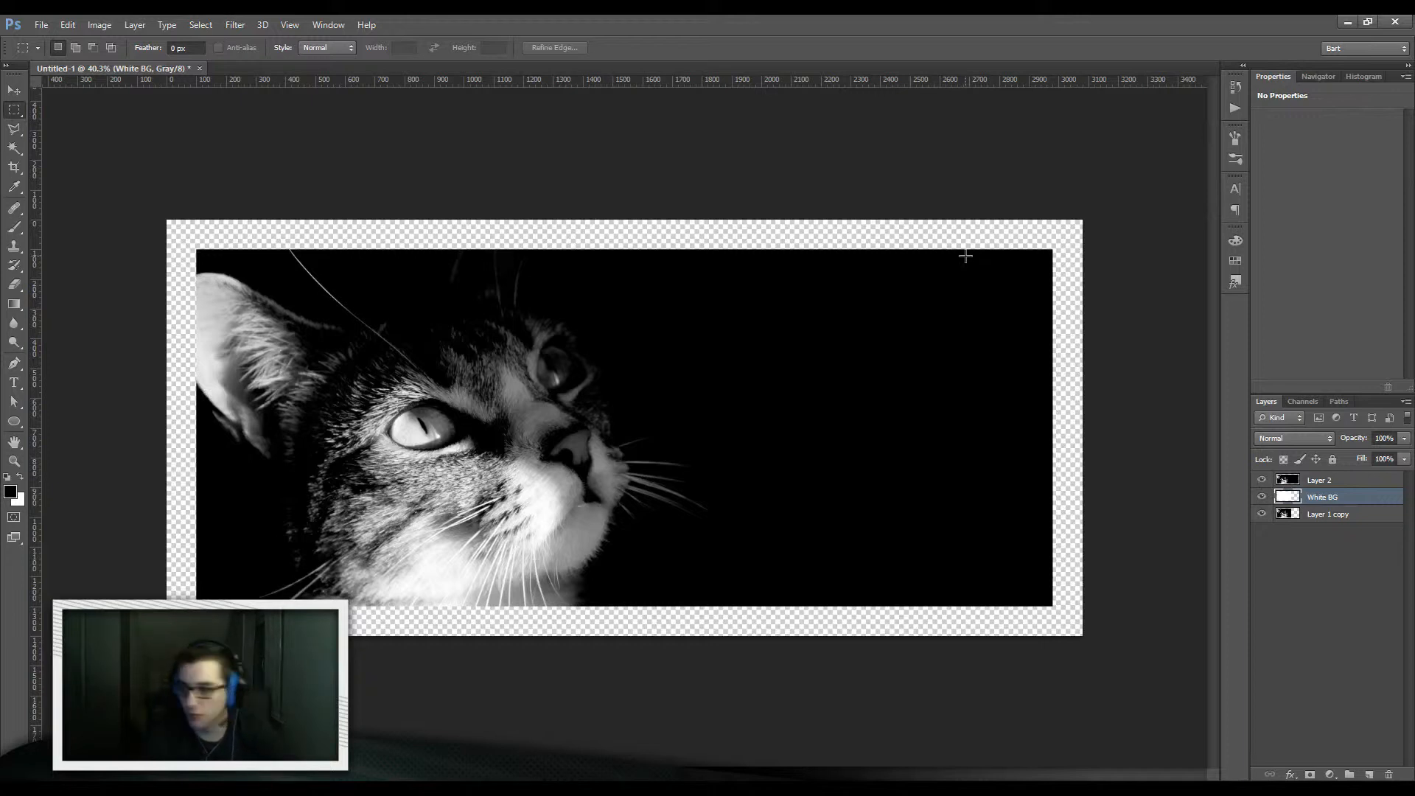
# - Fill the White BG layer with white so a white border surrounds the cat image
pyautogui.hotkey('ctrl', 'BackSpace')
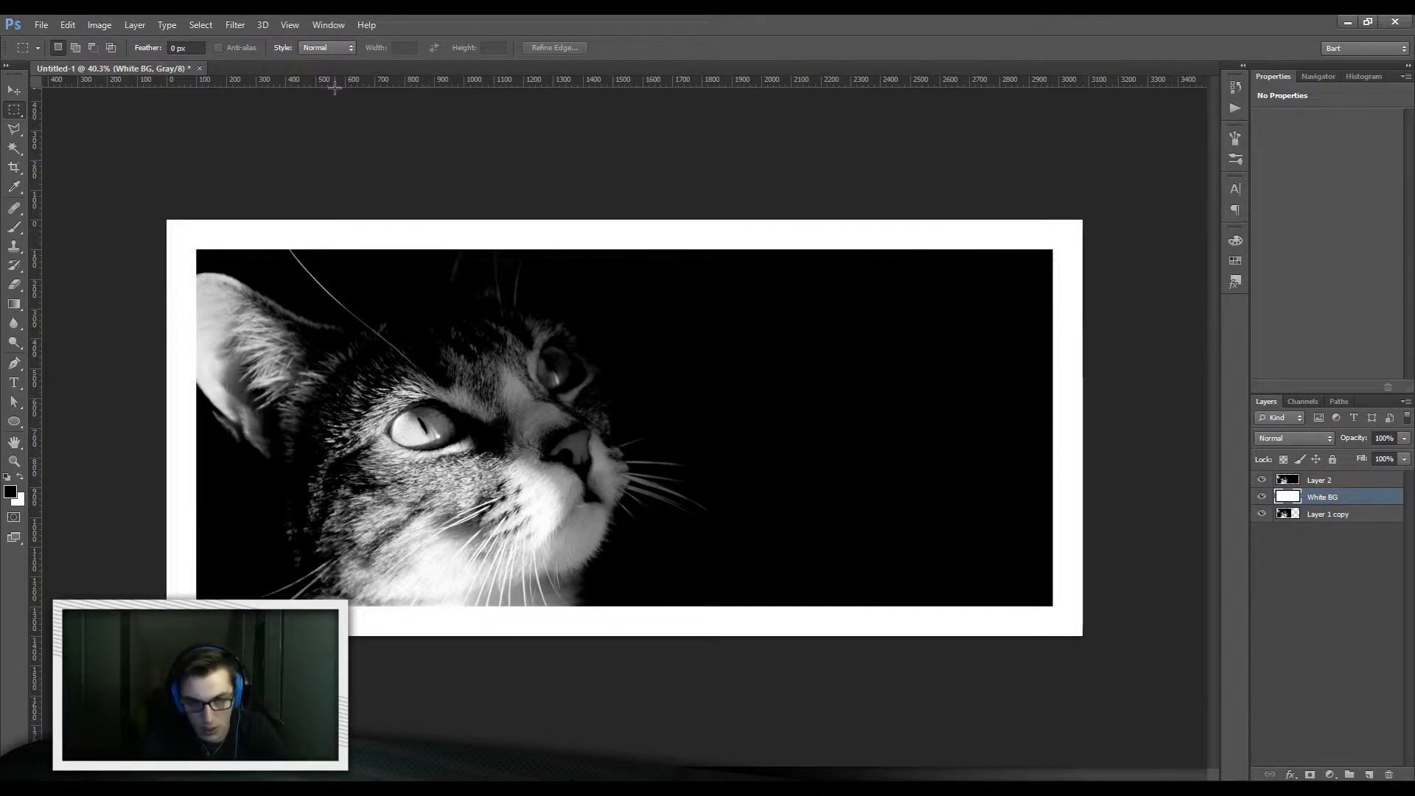
pyautogui.keyDown('ctrl'); pyautogui.click(559, 423); pyautogui.keyUp('ctrl')
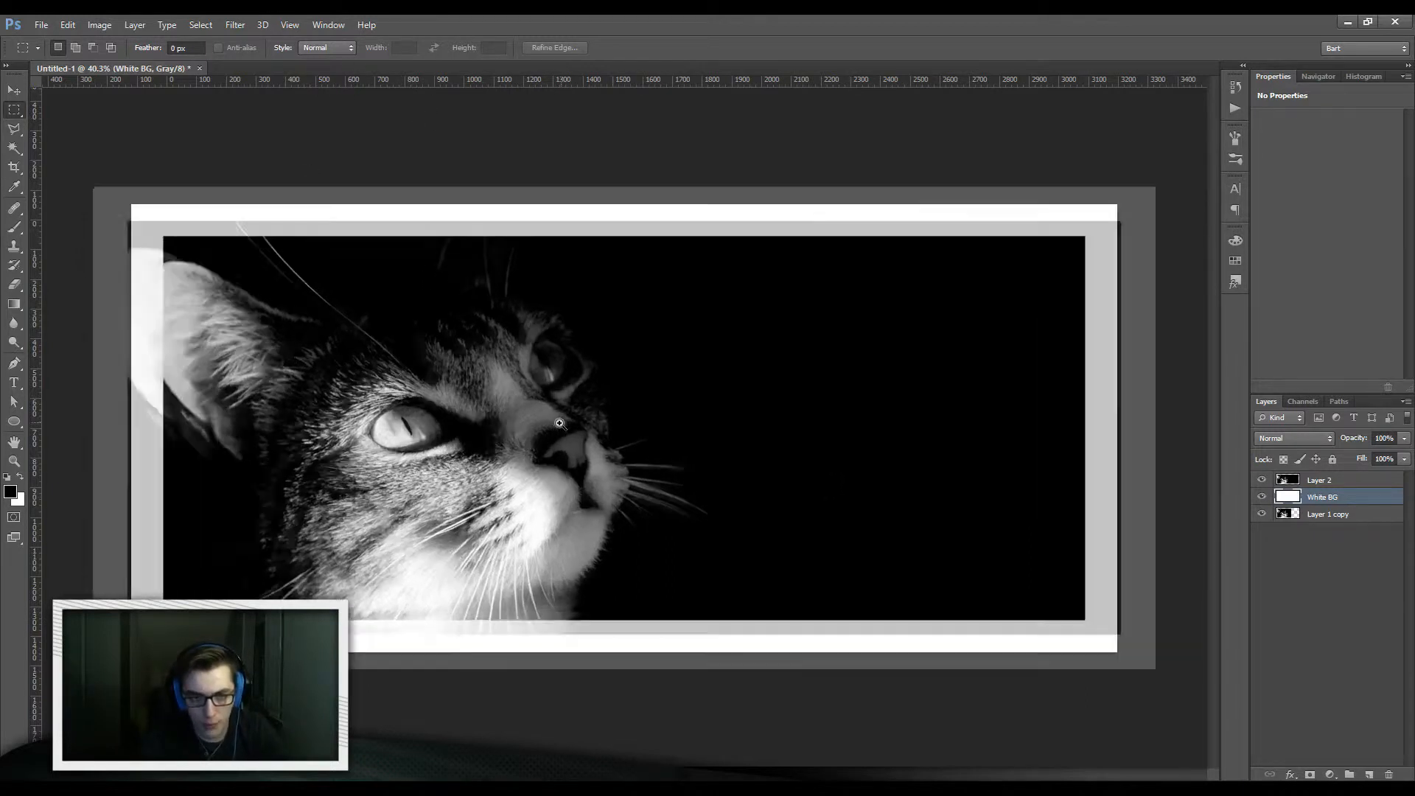
# - Rename the Layer 1 copy layer as "Photo BU"
pyautogui.click(1319, 484)
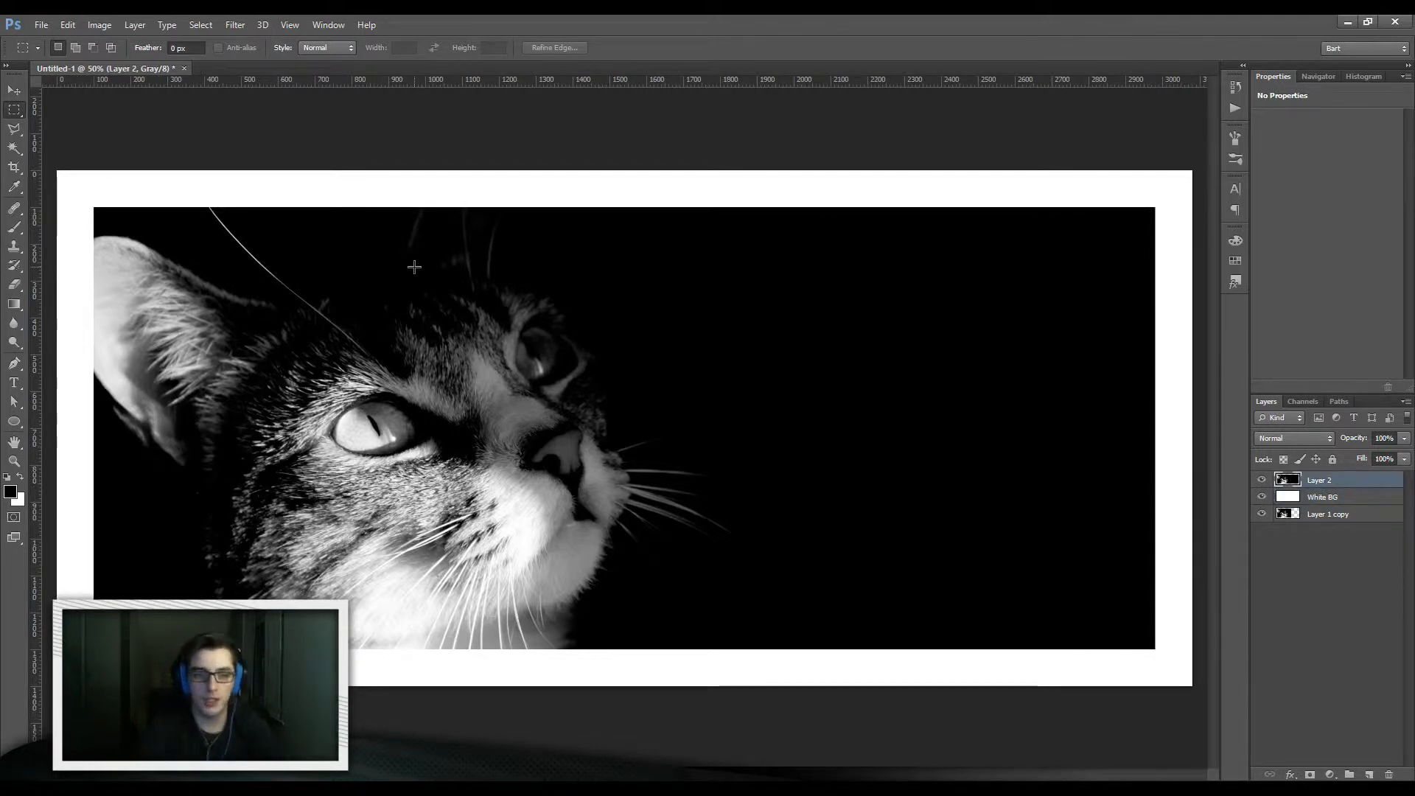
pyautogui.doubleClick(1328, 481)
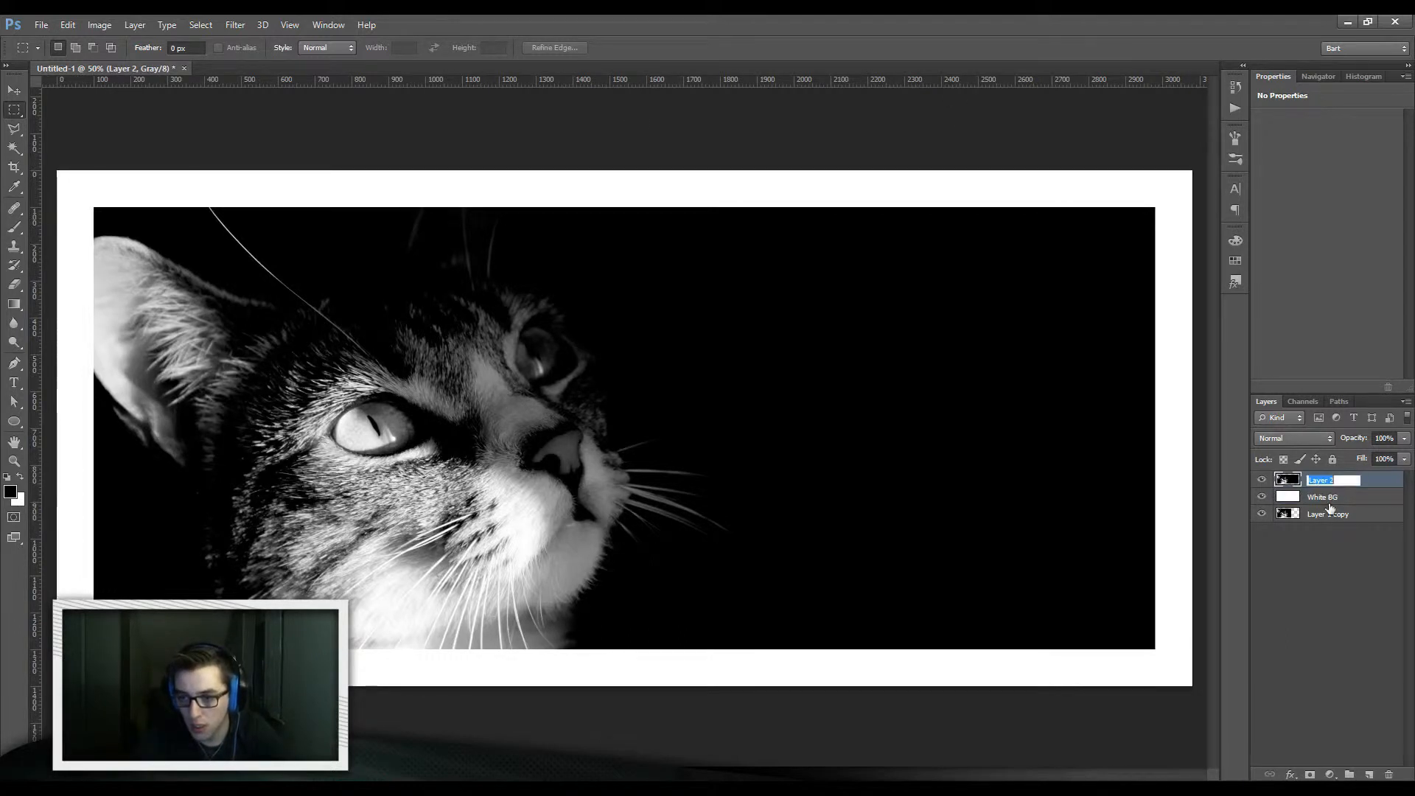
pyautogui.doubleClick(1328, 514)
pyautogui.write('Photo')
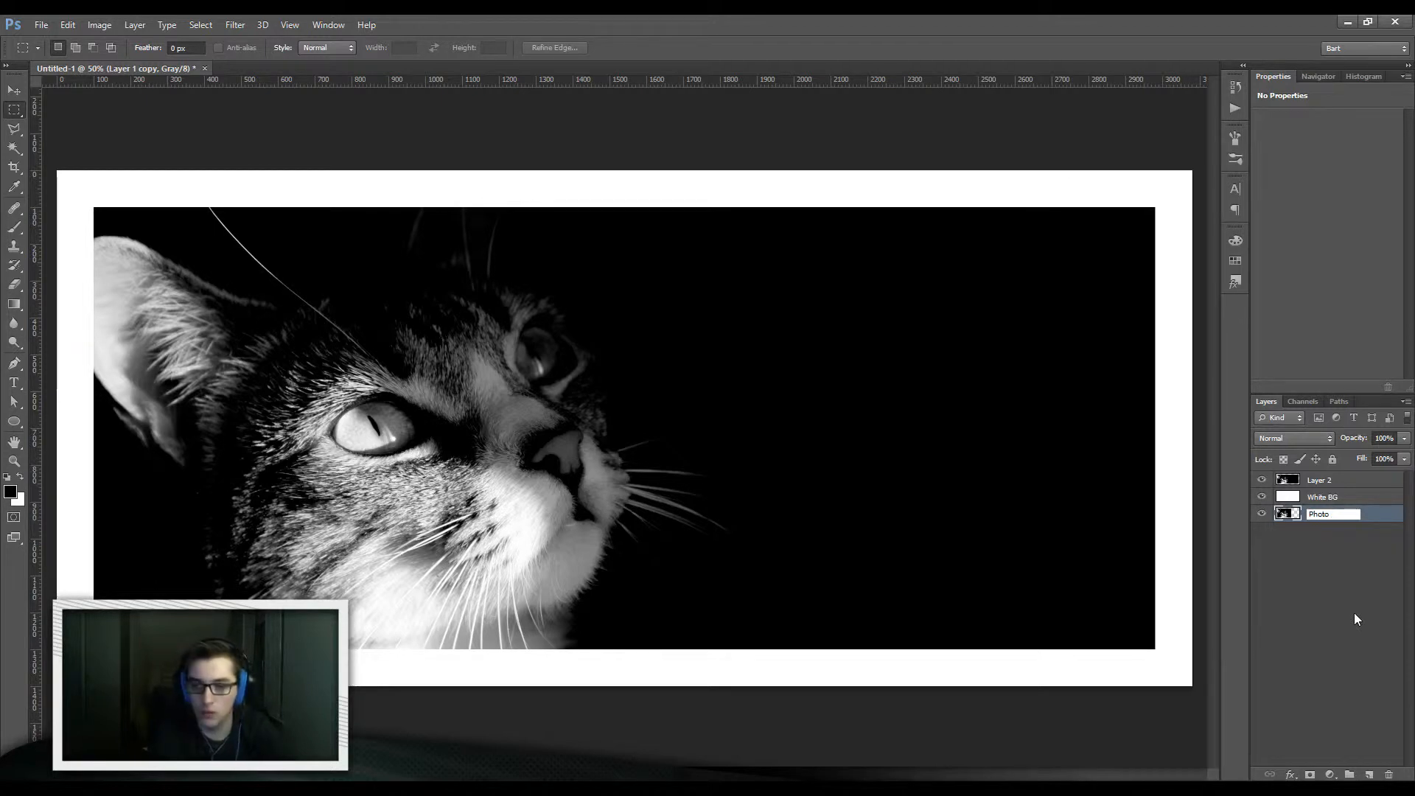
pyautogui.write('BU')
pyautogui.press('Return')
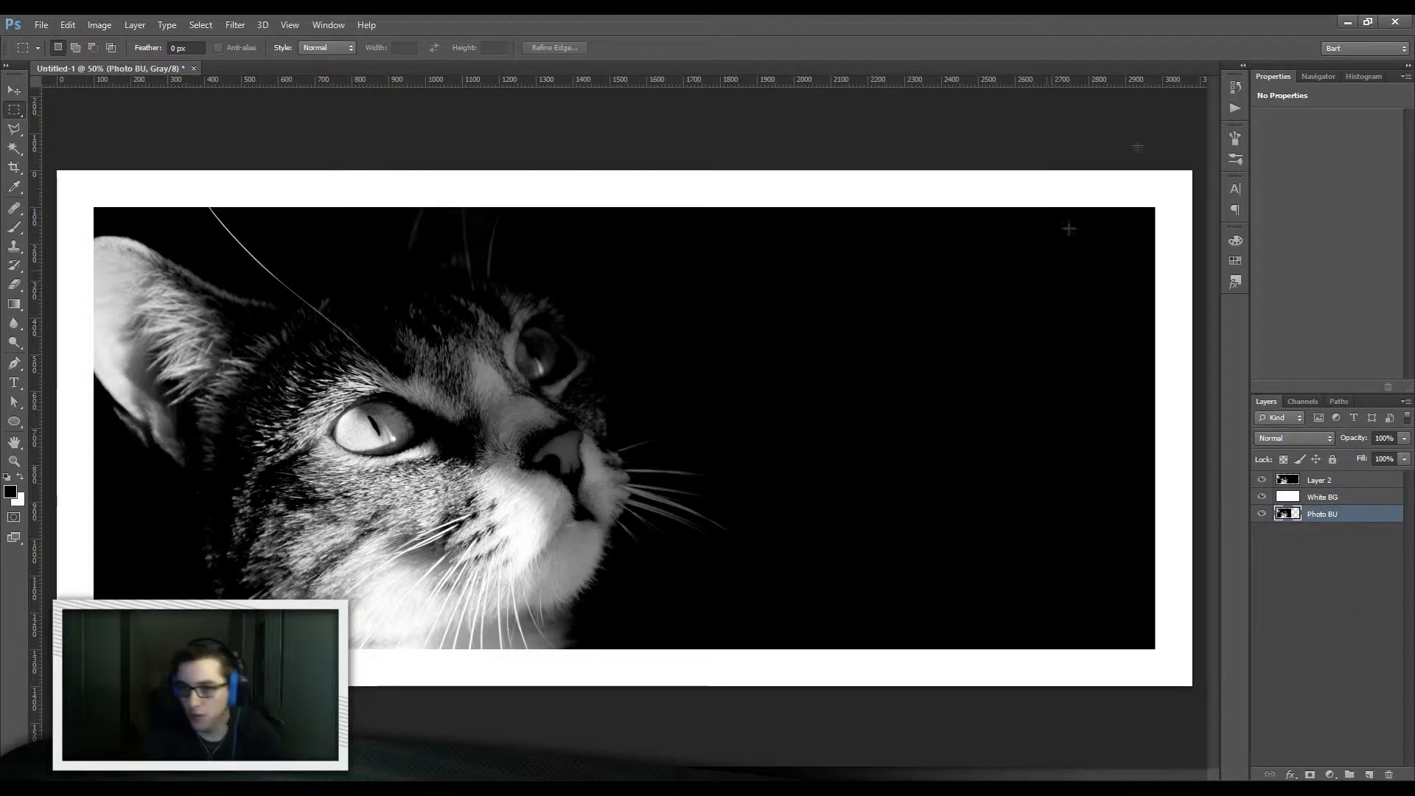
# - Rename Layer 2 as "Original phto with extra black"
pyautogui.click(1330, 485)
pyautogui.doubleClick(1327, 482)
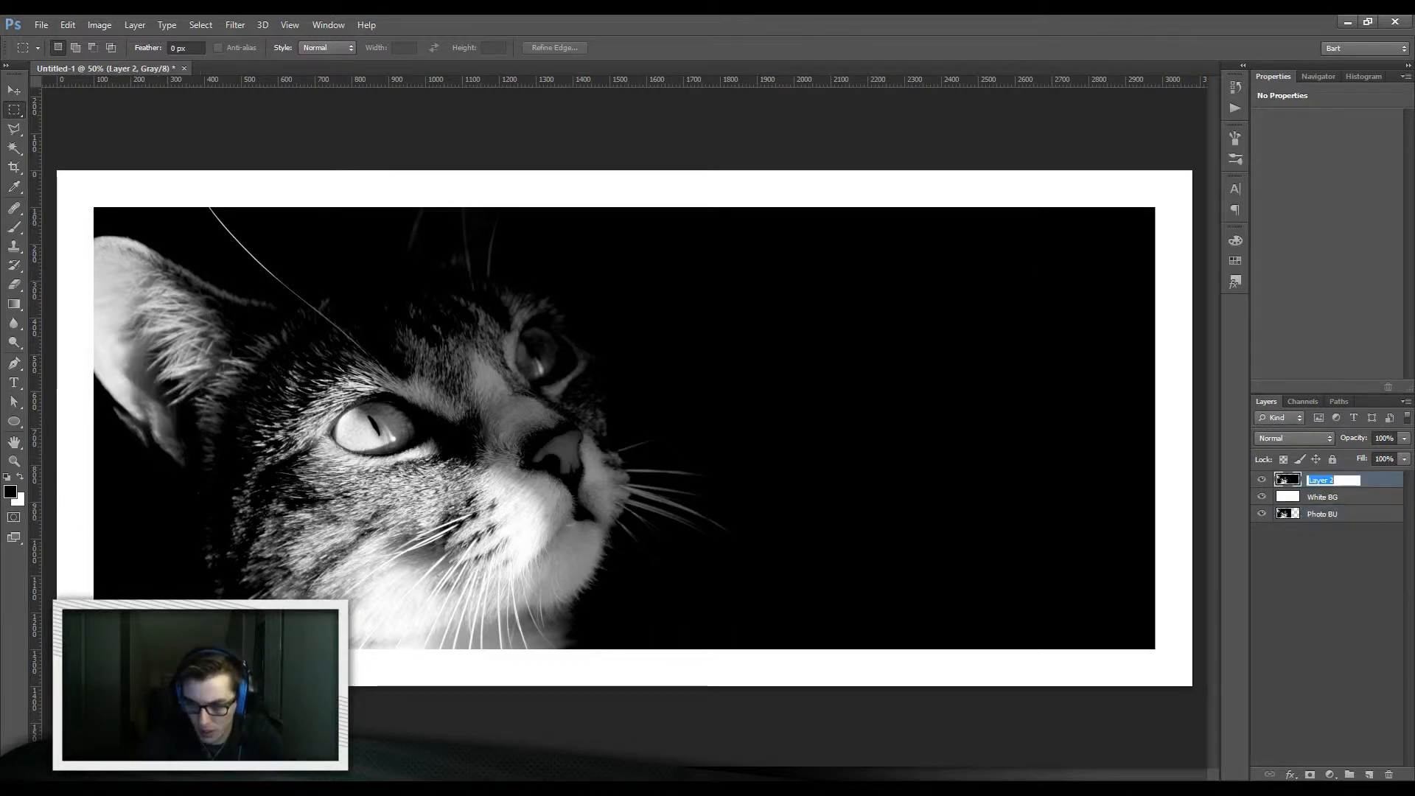
pyautogui.press('BackSpace')
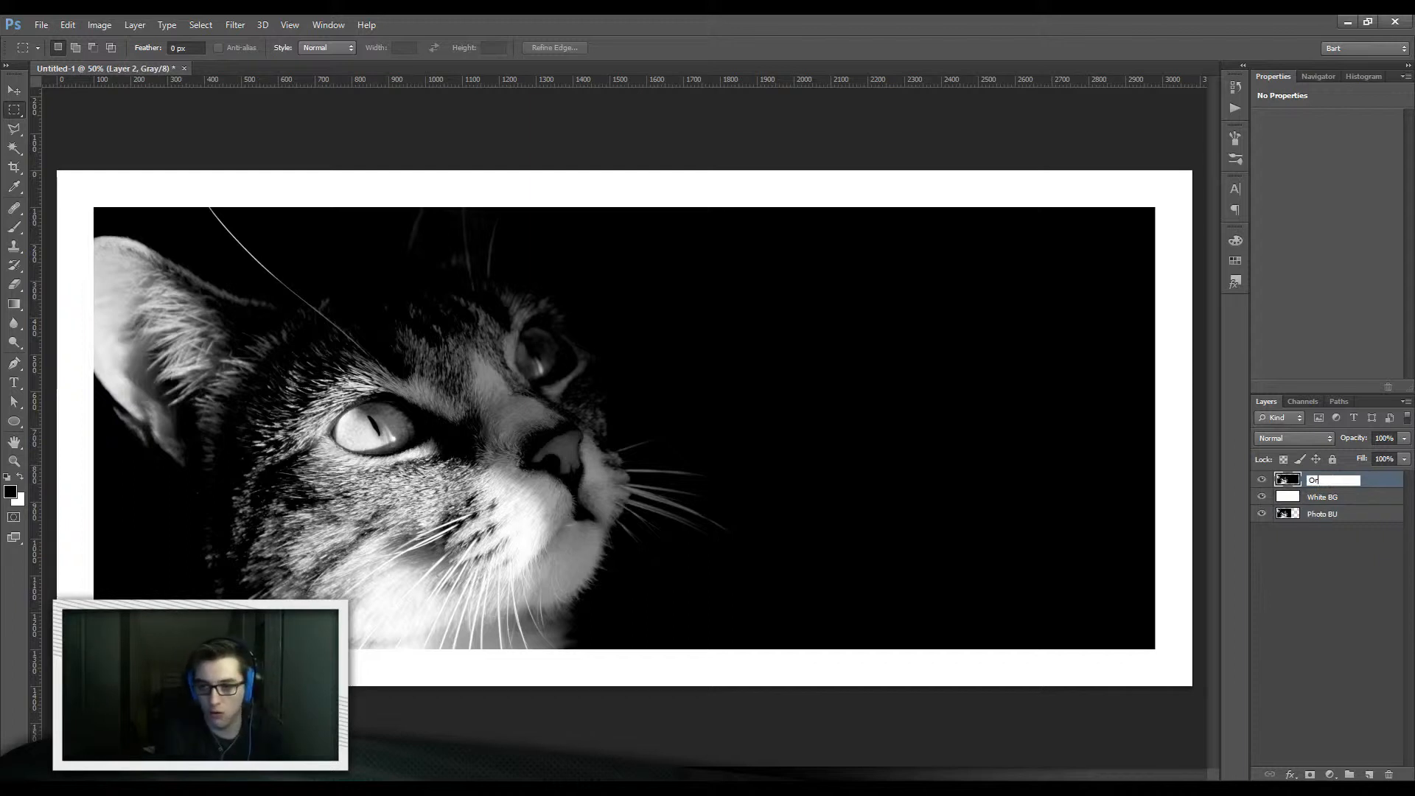
pyautogui.write('Original phto with ext')
pyautogui.press('BackSpace')
pyautogui.write('extra BG')
pyautogui.press('Return')
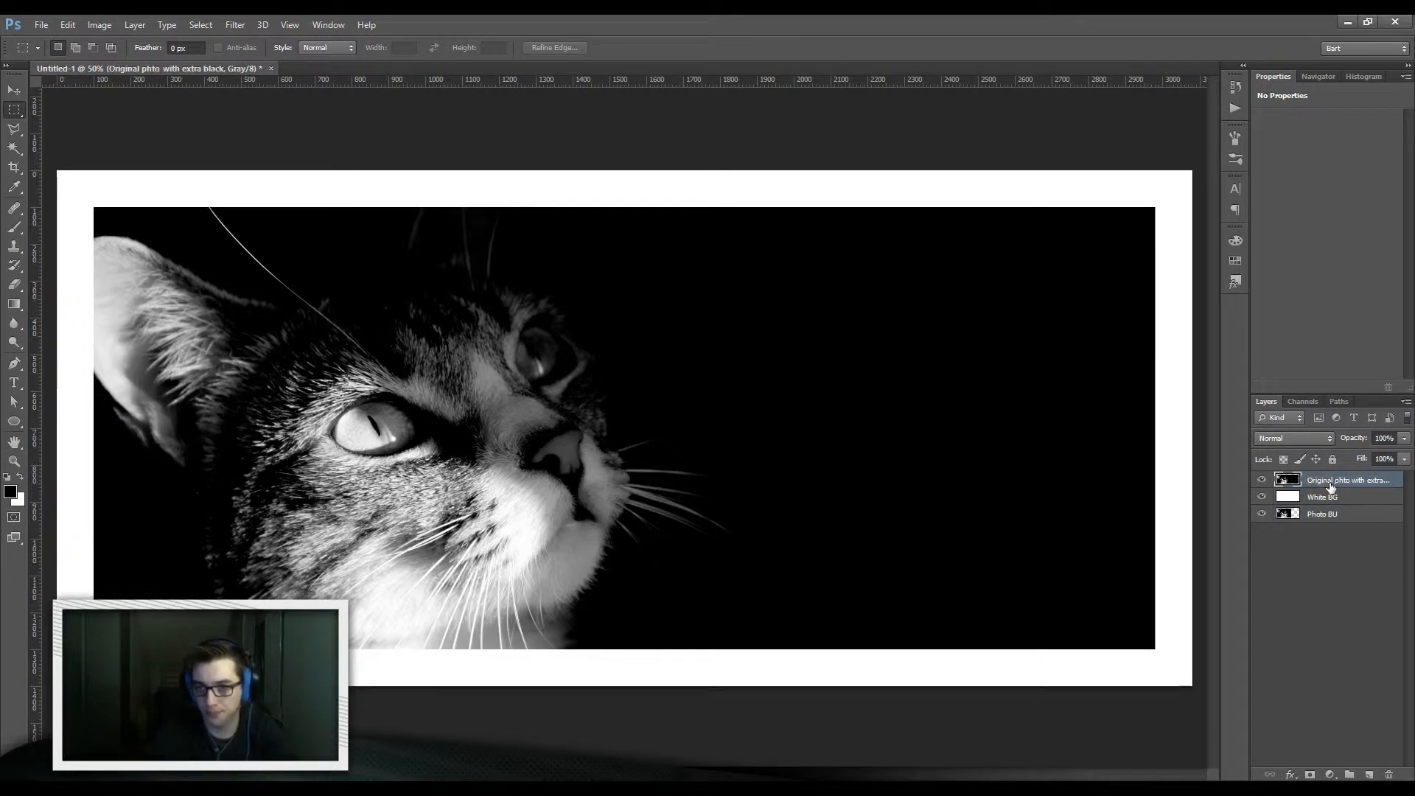
# - With the Rectangular Marquee tool, select a small rectangle over the cat's far eye and add a smaller one just below it
pyautogui.click(1318, 76)
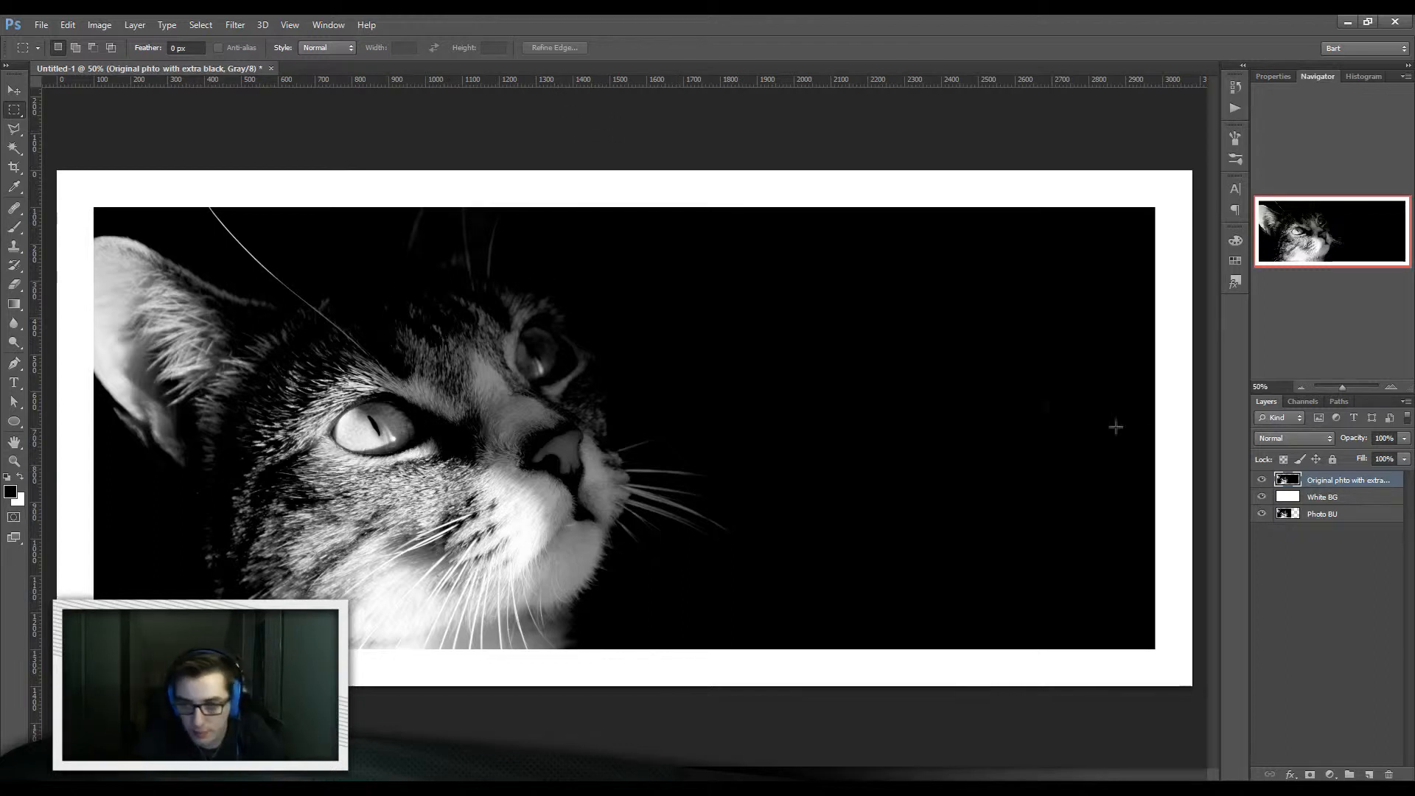
pyautogui.scroll(1, 563, 390)
pyautogui.moveTo(484, 327); pyautogui.dragTo(597, 347)
pyautogui.click(479, 272)
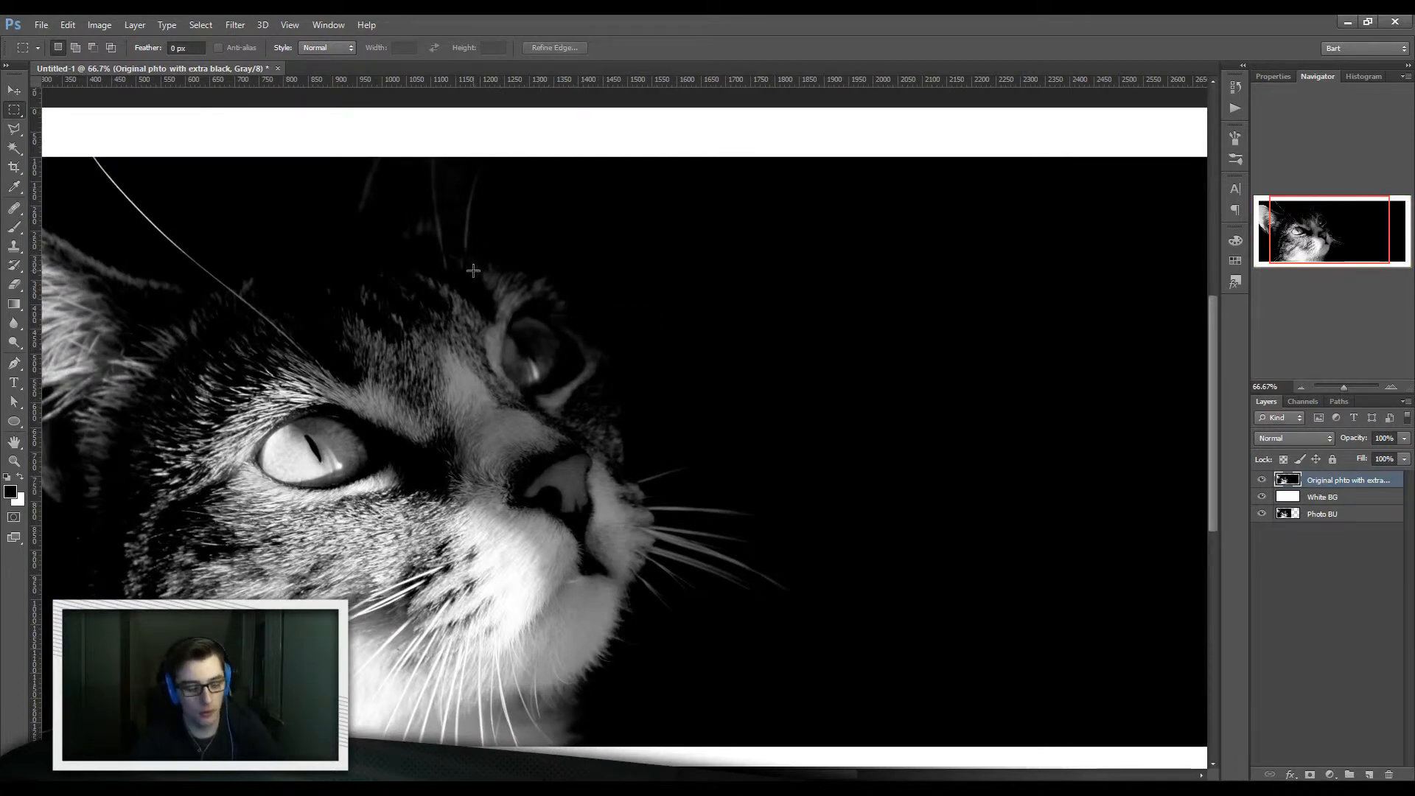
pyautogui.click(14, 110)
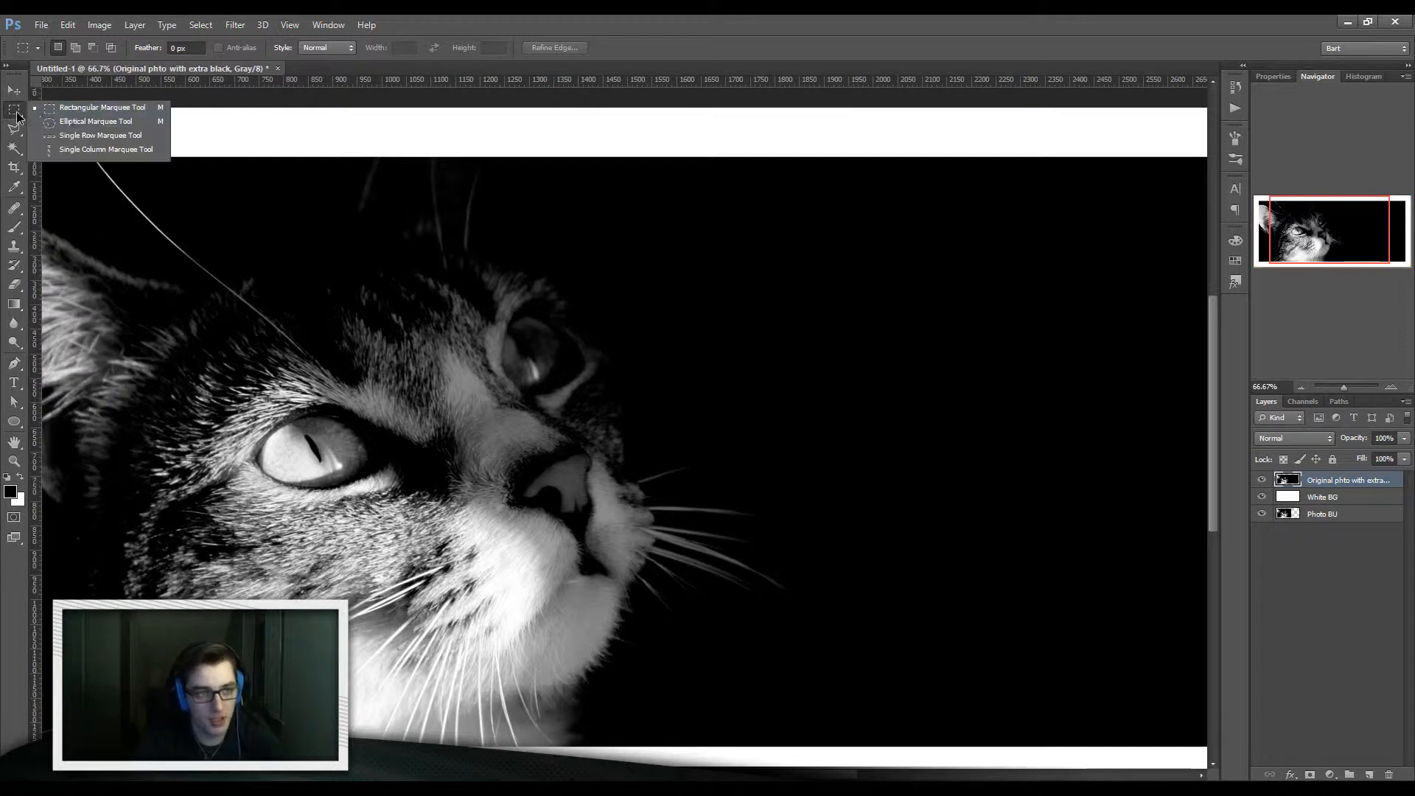
pyautogui.click(86, 109)
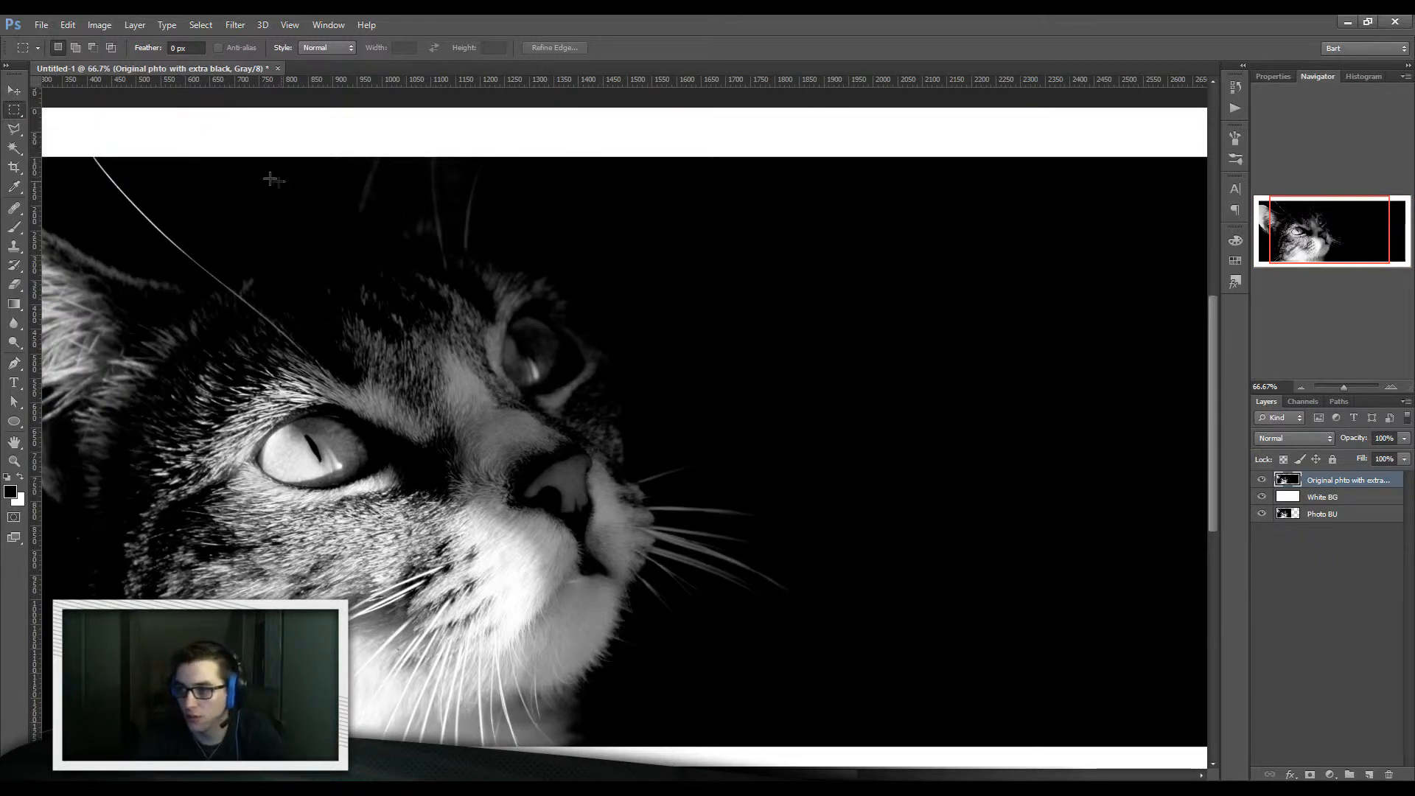
pyautogui.moveTo(457, 331); pyautogui.dragTo(524, 358)
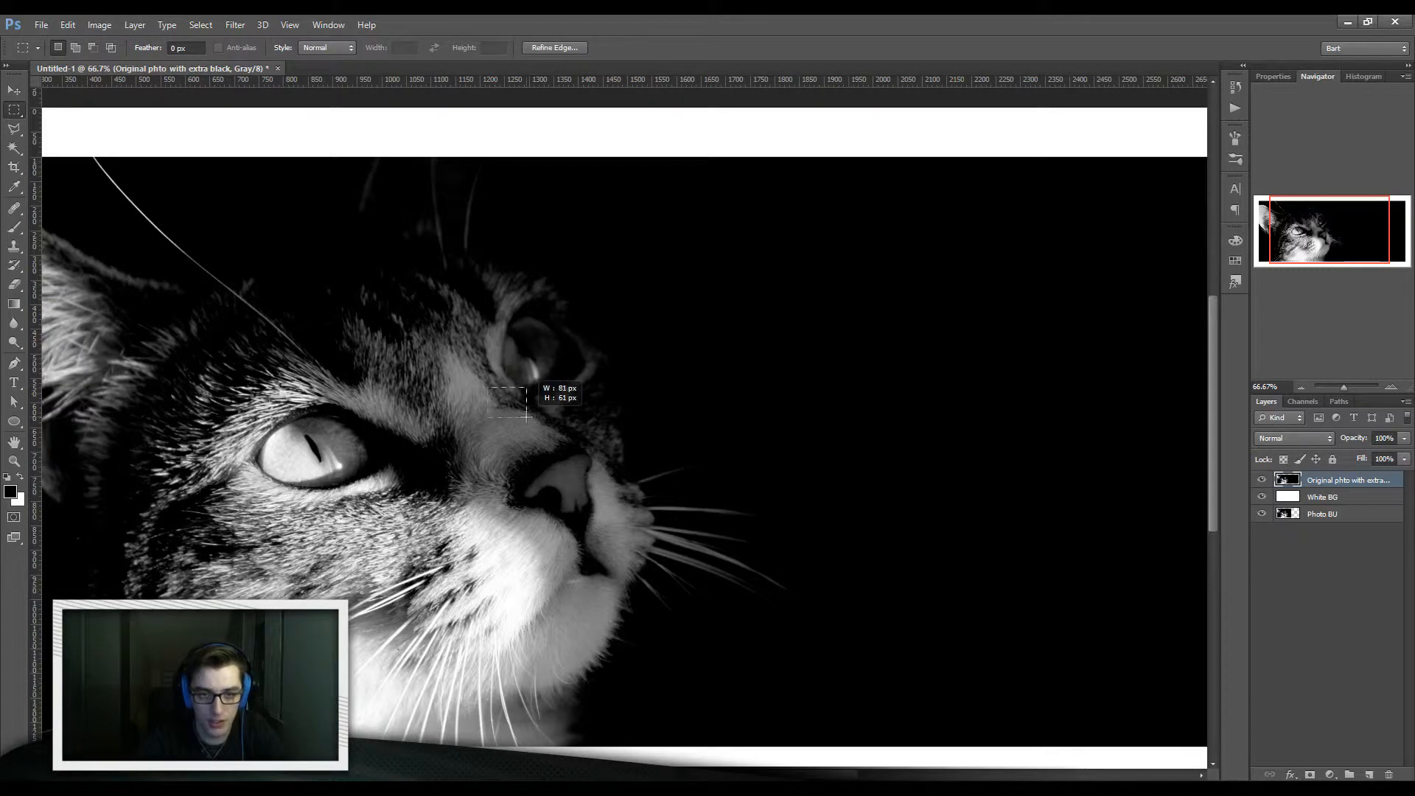
pyautogui.moveTo(527, 448); pyautogui.dragTo(546, 463)
pyautogui.hotkey('ctrl', 'z')
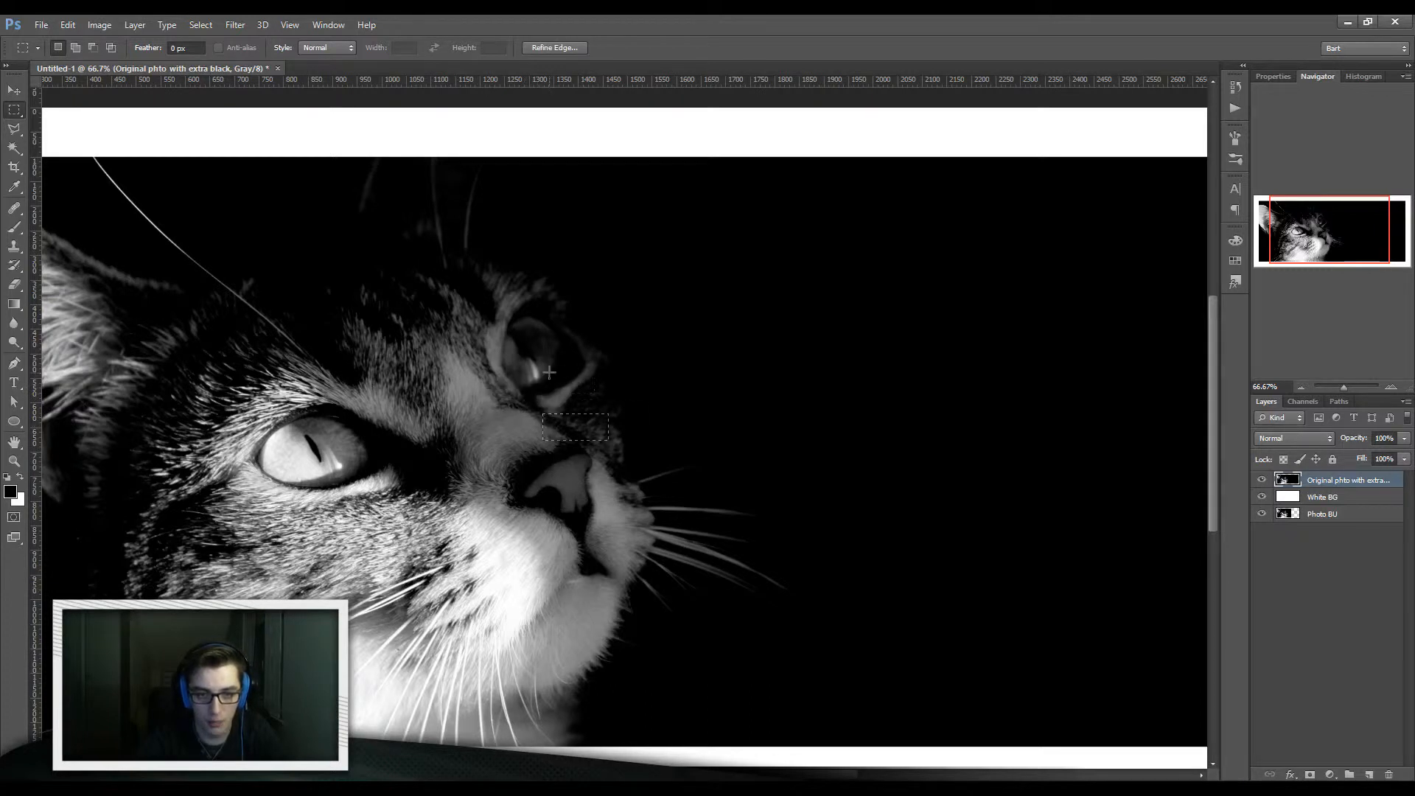
pyautogui.keyDown('shift'); pyautogui.moveTo(500, 414); pyautogui.dragTo(529, 425); pyautogui.keyUp('shift')
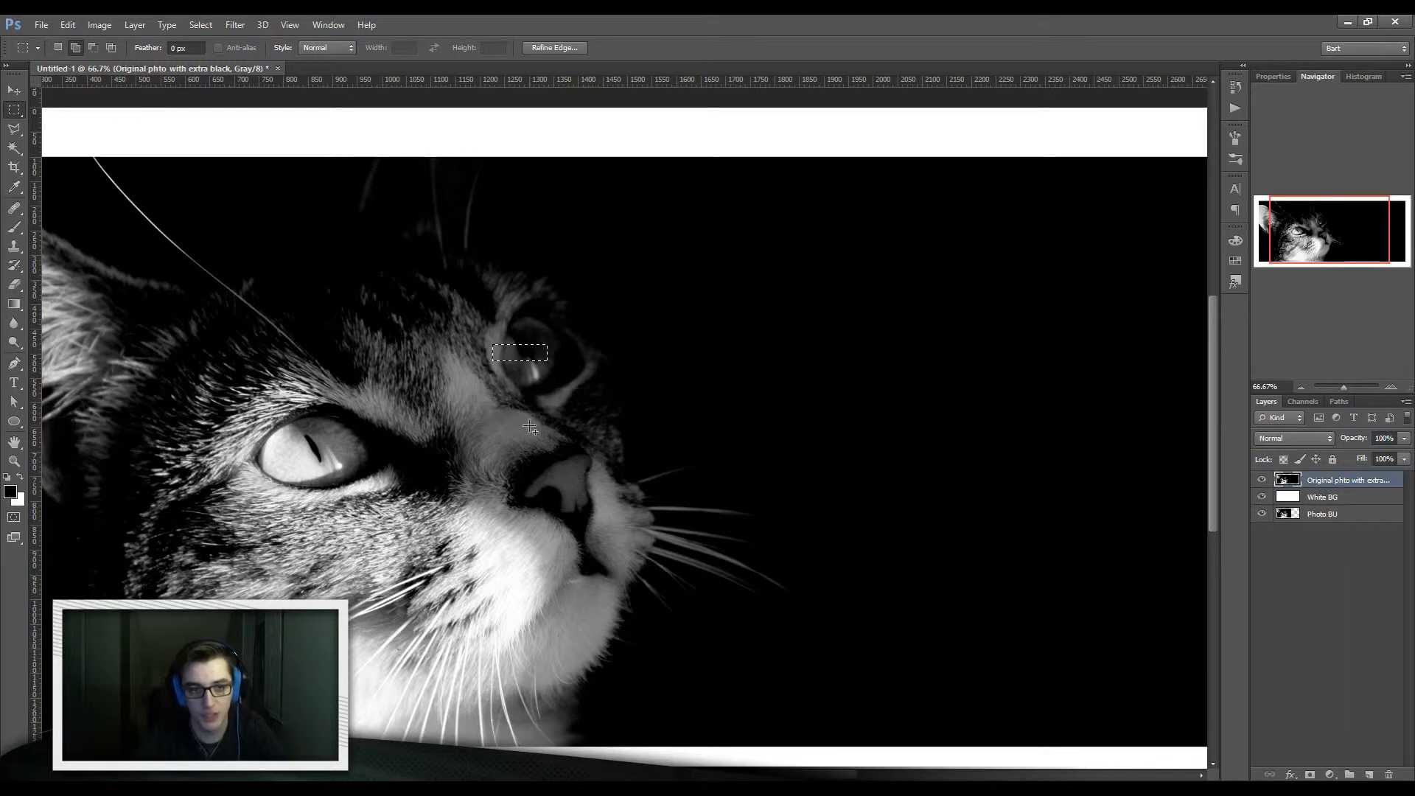
# - Set the marquee to Add to selection and add differently sized rectangles below the far eye, across the nose and over the whiskers beyond it
pyautogui.click(76, 47)
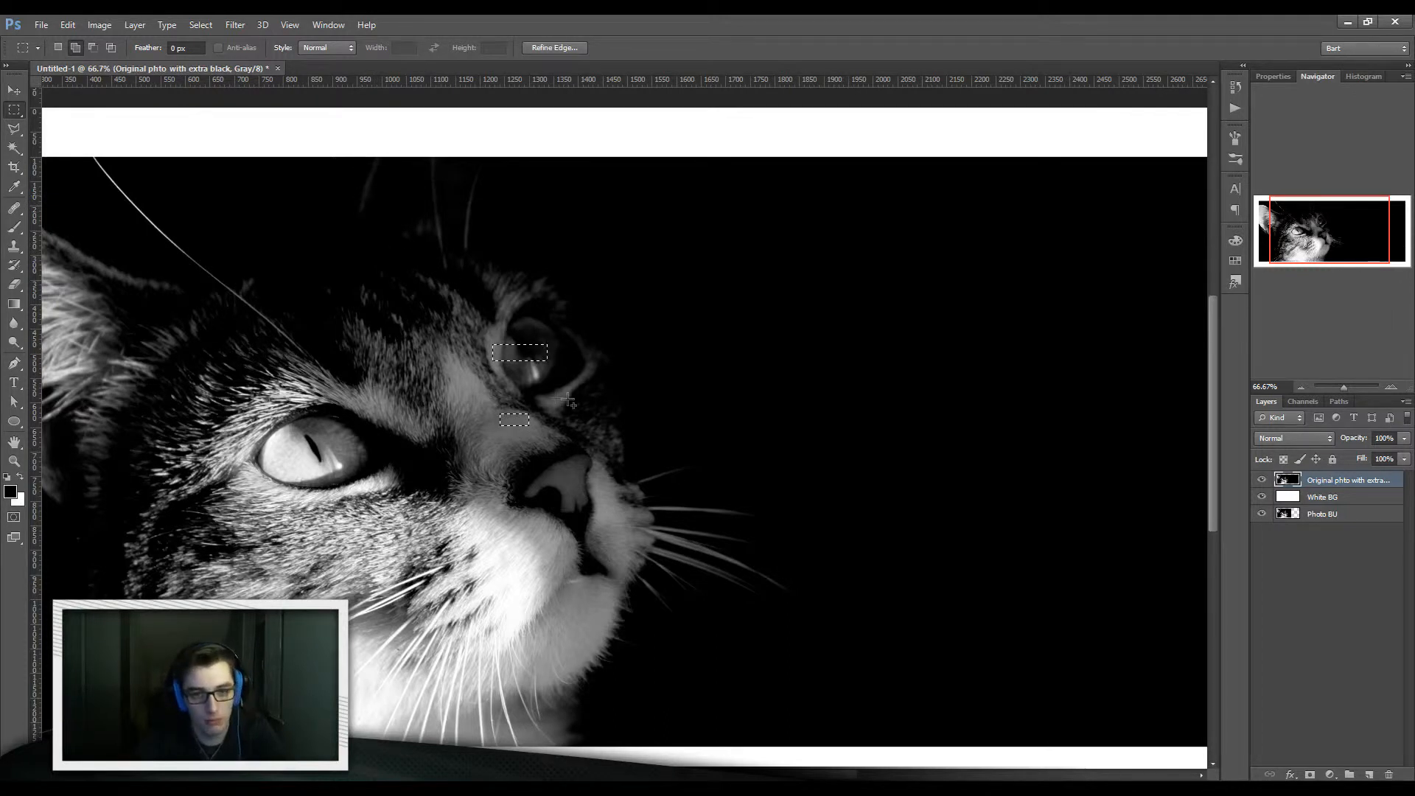
pyautogui.moveTo(536, 383); pyautogui.dragTo(678, 526)
pyautogui.moveTo(612, 480); pyautogui.dragTo(635, 451)
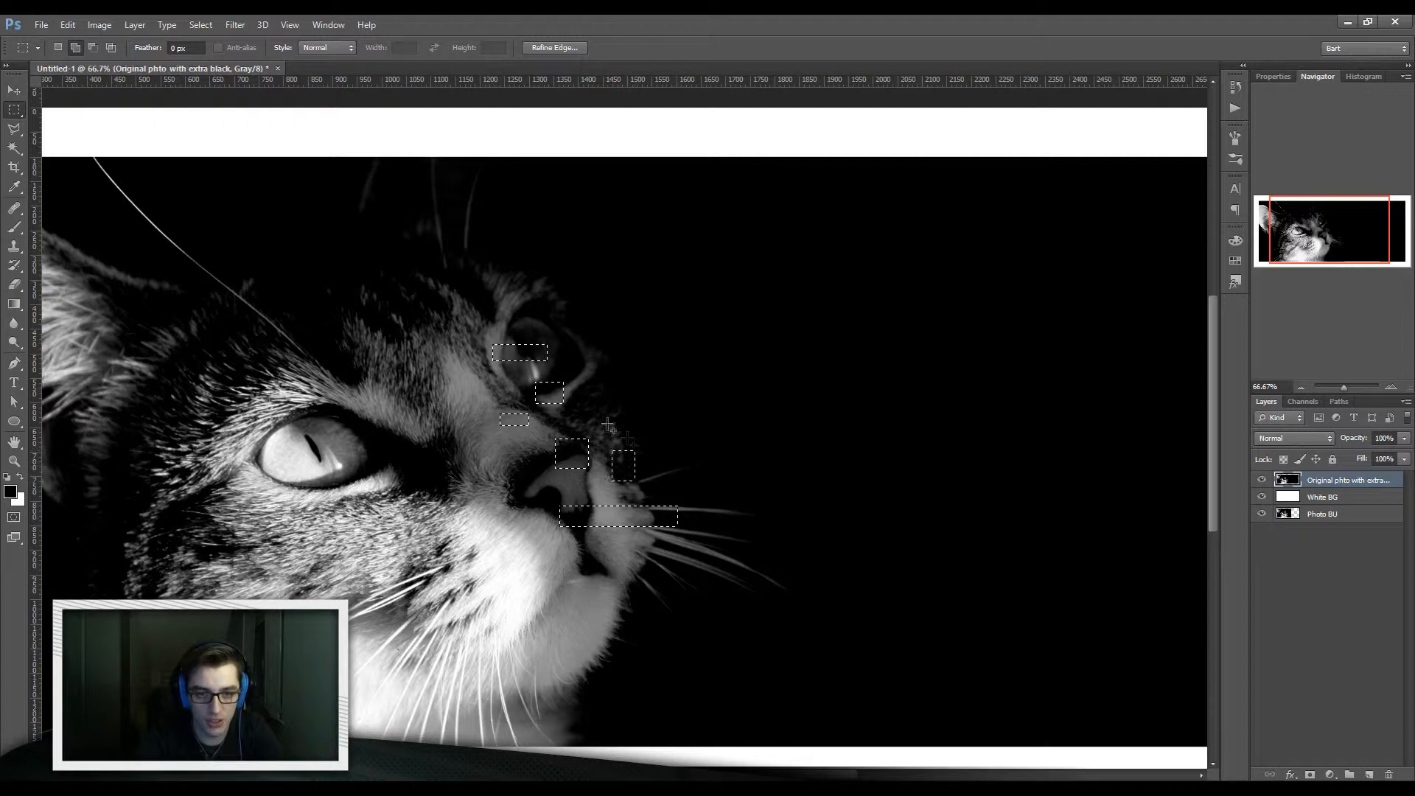
pyautogui.moveTo(588, 377); pyautogui.dragTo(652, 398)
pyautogui.moveTo(701, 457); pyautogui.dragTo(816, 481)
pyautogui.moveTo(716, 531); pyautogui.dragTo(692, 498)
# - Add more small rectangles to the selection over the muzzle, nose bridge, brow above the far eye, cheek, mouth and chin
pyautogui.moveTo(516, 562); pyautogui.dragTo(550, 594)
pyautogui.moveTo(415, 475); pyautogui.dragTo(514, 504)
pyautogui.moveTo(494, 441); pyautogui.dragTo(546, 459)
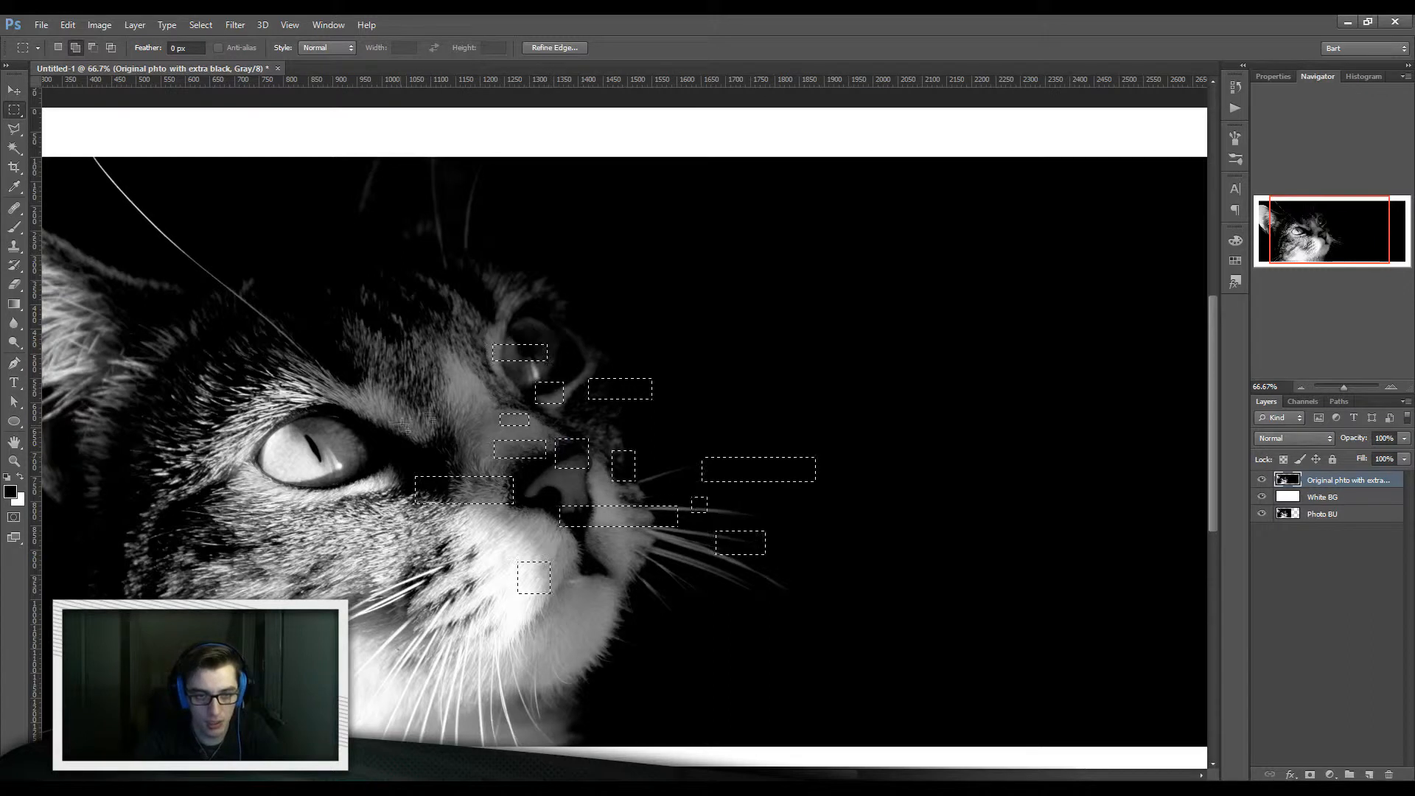
pyautogui.moveTo(481, 294); pyautogui.dragTo(549, 308)
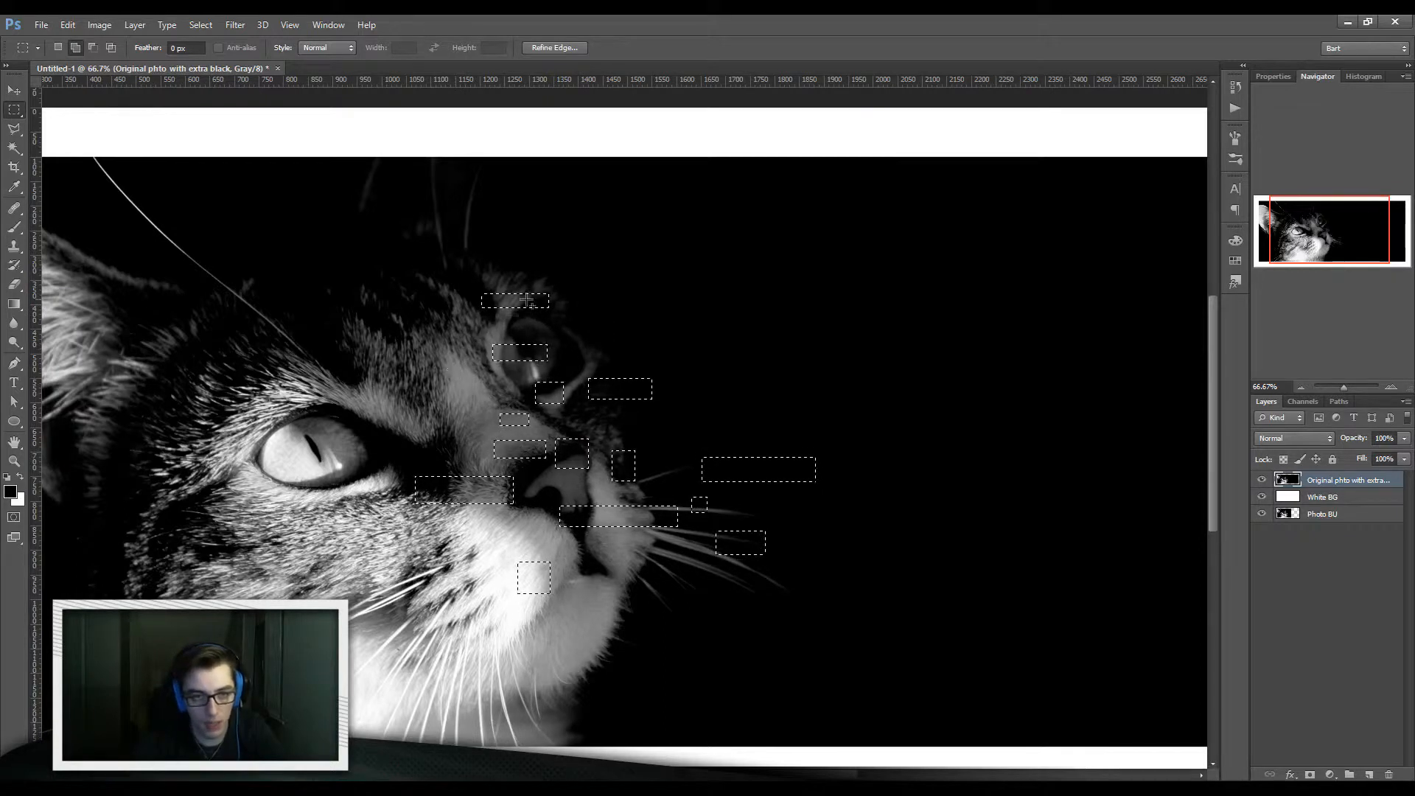
pyautogui.moveTo(428, 550); pyautogui.dragTo(516, 562)
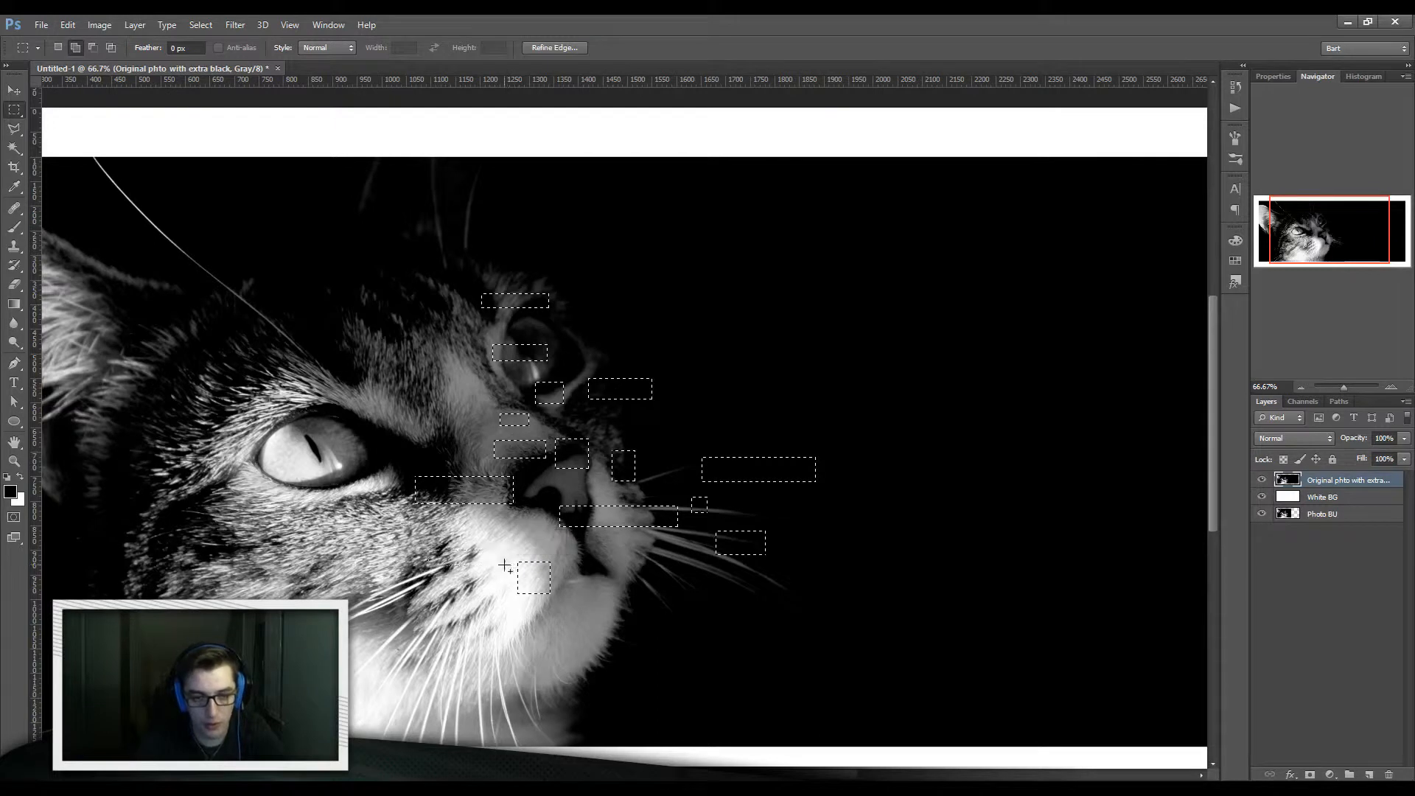
pyautogui.moveTo(526, 614); pyautogui.dragTo(588, 630)
pyautogui.moveTo(625, 584)
pyautogui.mouseDown()
pyautogui.moveTo(683, 597)
pyautogui.moveTo(640, 565)
pyautogui.mouseUp()
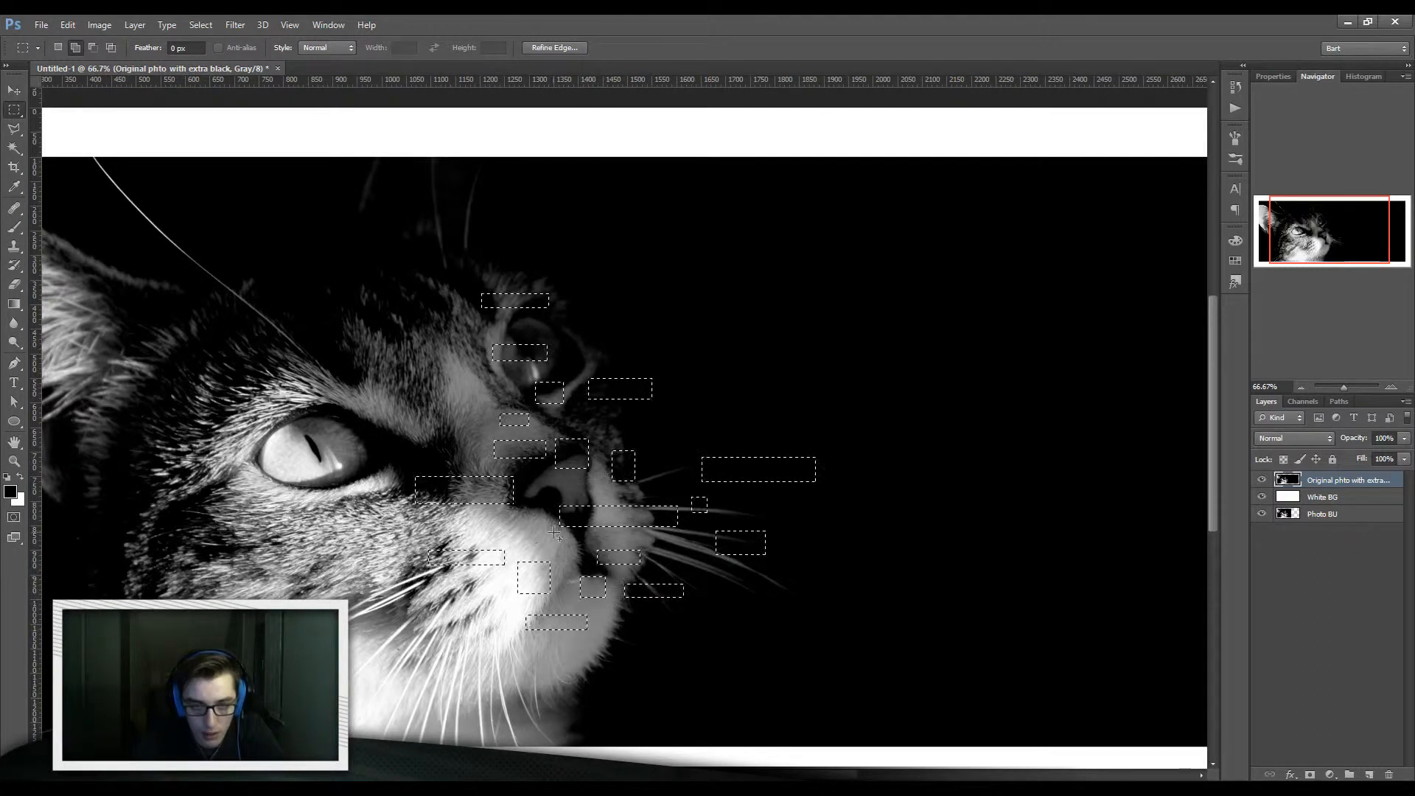
# - Add scattered small rectangles to the selection on the forehead, between the eyes and over the whisker area of the cheek
pyautogui.moveTo(411, 421); pyautogui.dragTo(412, 421)
pyautogui.moveTo(413, 388); pyautogui.dragTo(464, 375)
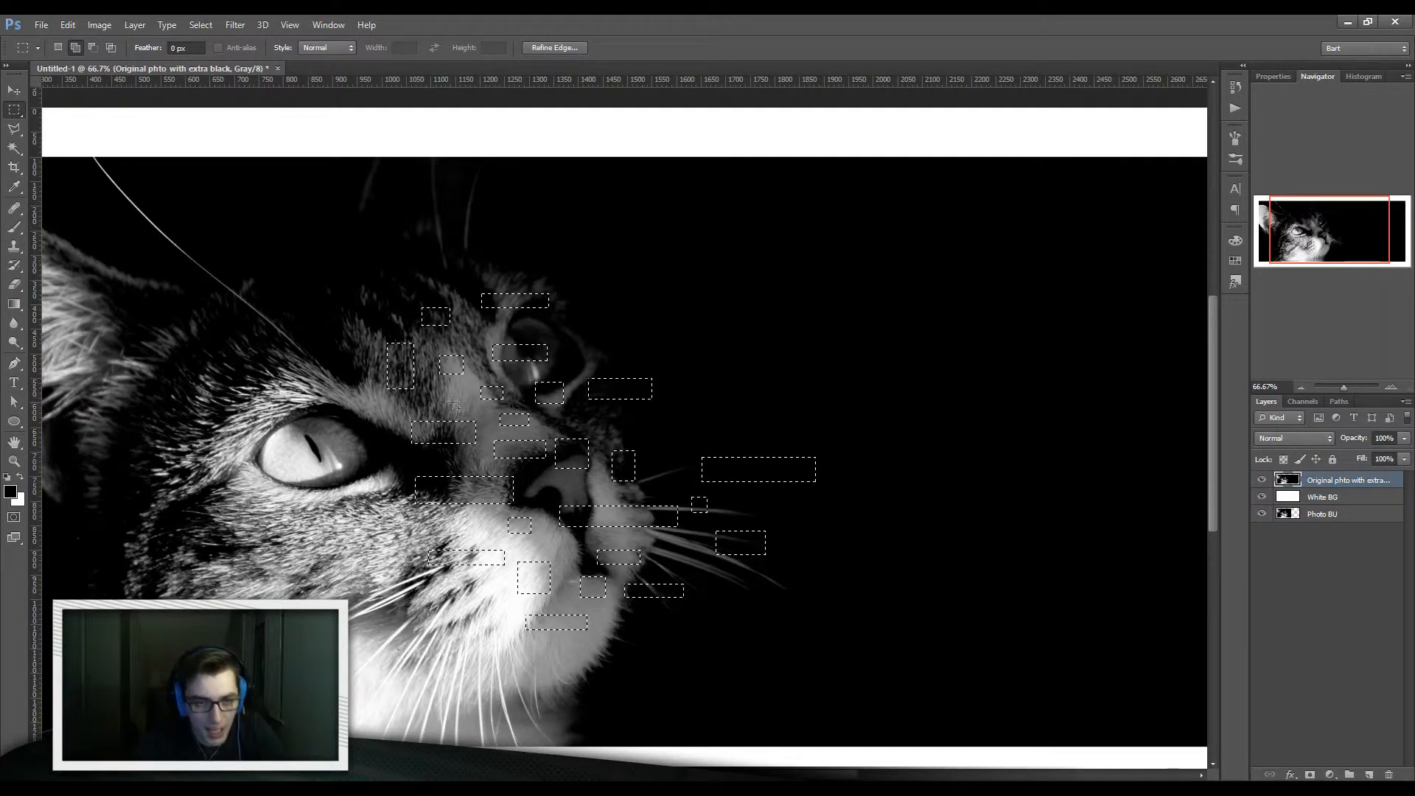
pyautogui.moveTo(435, 399); pyautogui.dragTo(454, 413)
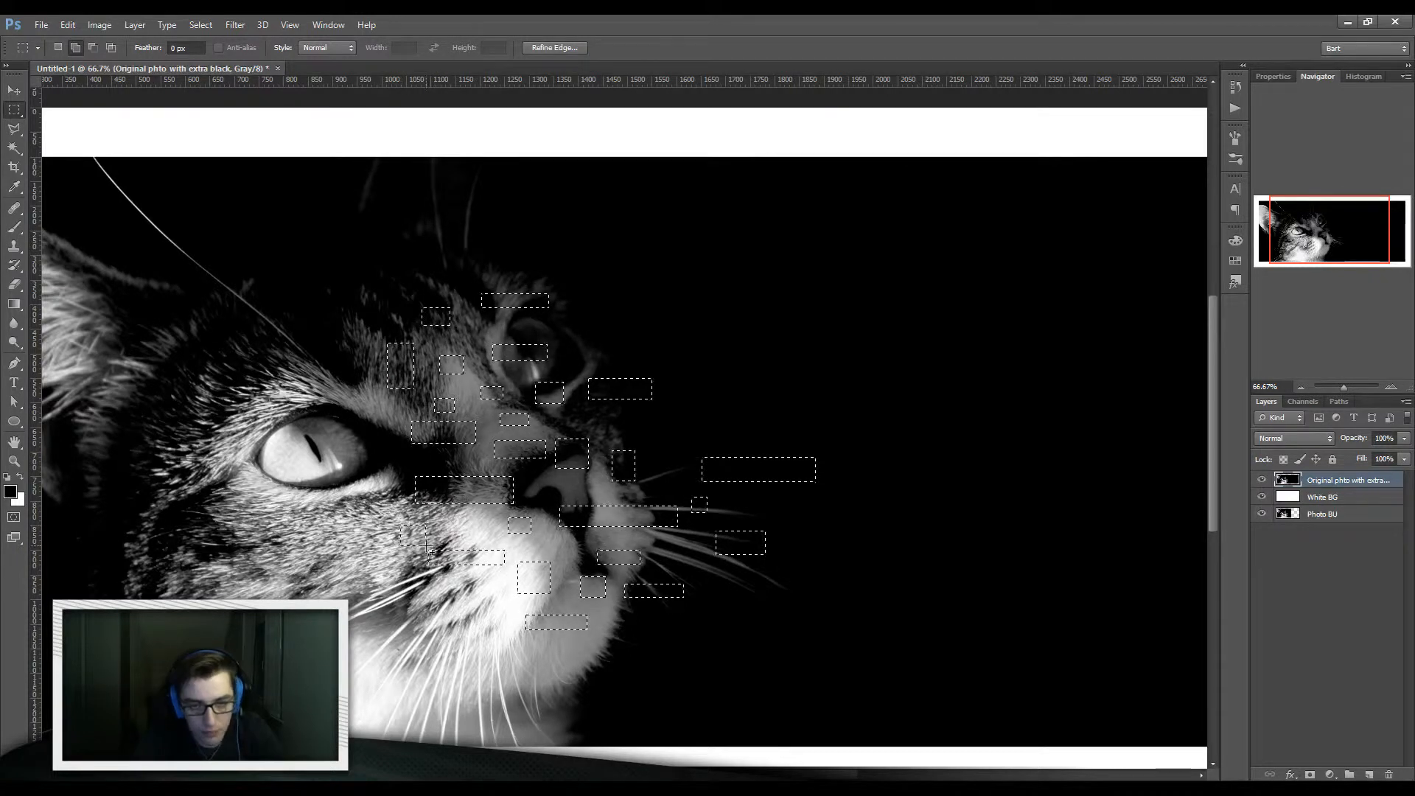
pyautogui.moveTo(493, 539); pyautogui.dragTo(493, 538)
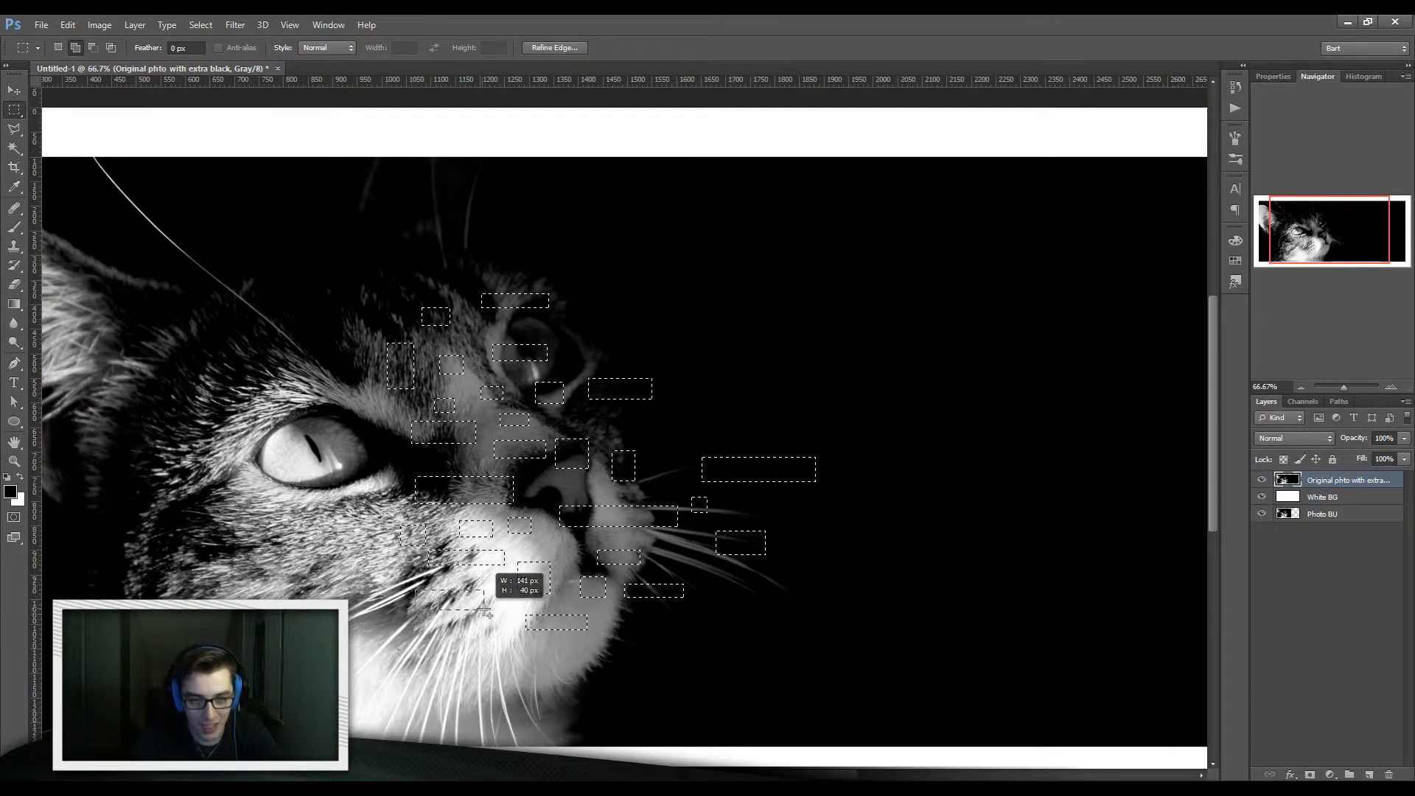
pyautogui.moveTo(486, 606); pyautogui.dragTo(487, 608)
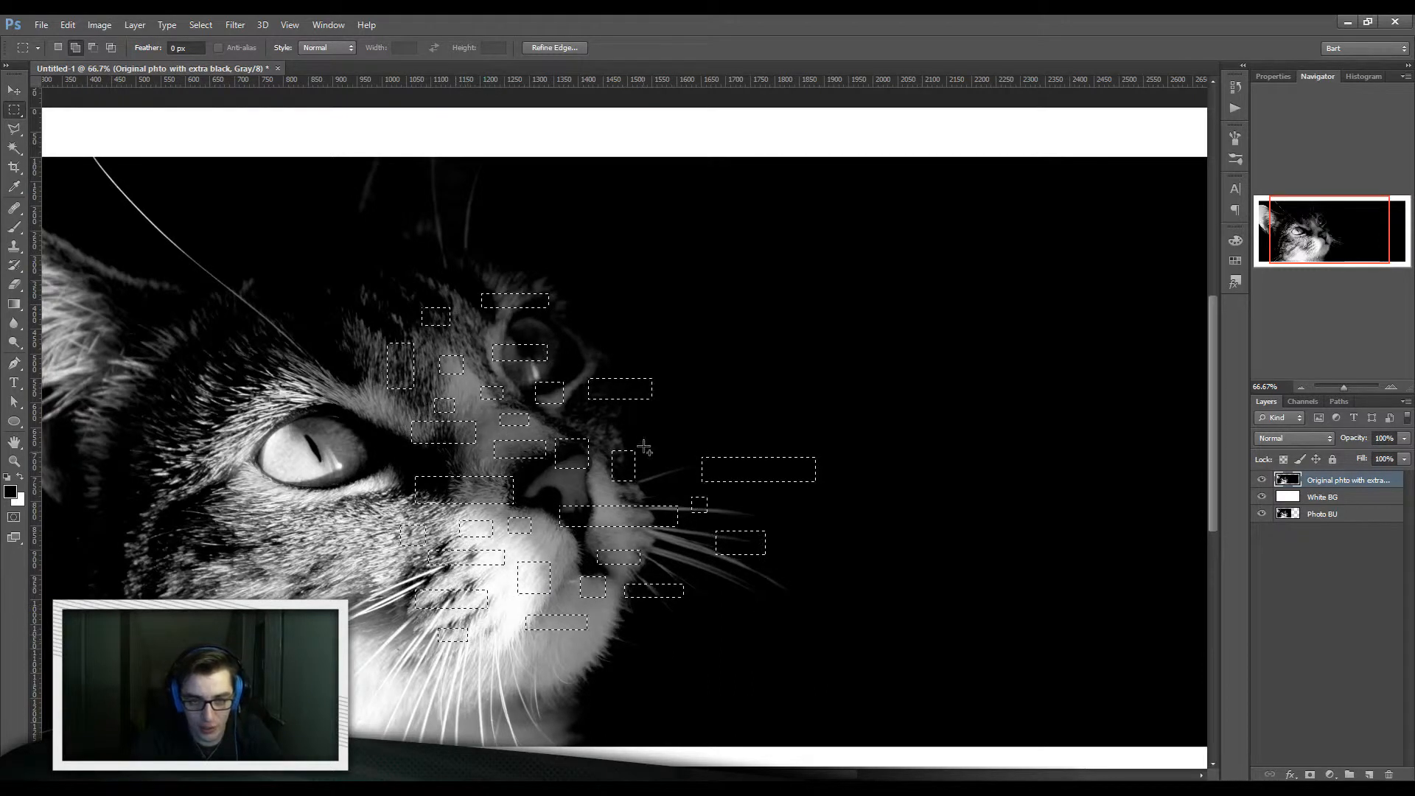
# - Extend the selection with scattered rectangles in the black area beside the face and above the cat's head
pyautogui.moveTo(680, 379); pyautogui.dragTo(702, 399)
pyautogui.moveTo(658, 458); pyautogui.dragTo(674, 482)
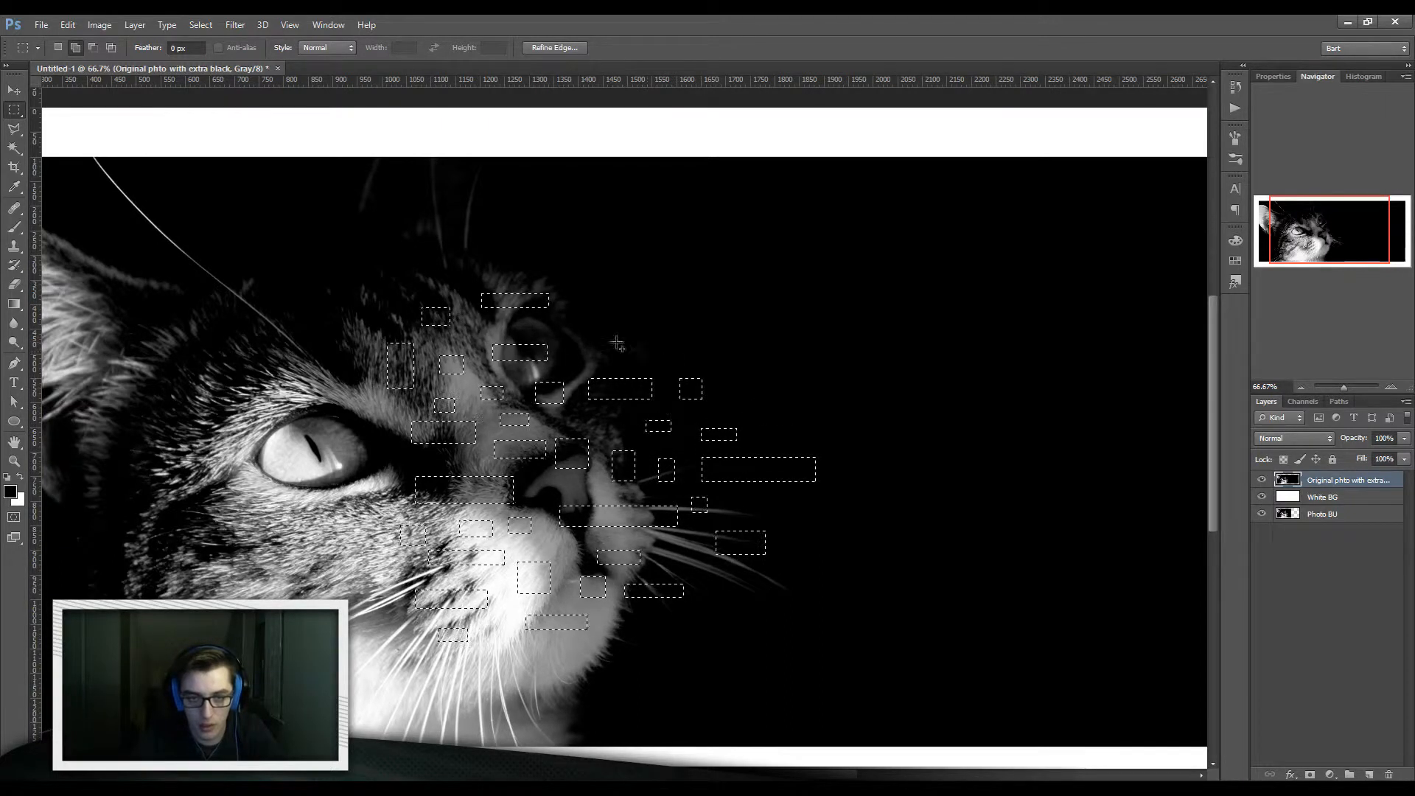
pyautogui.moveTo(580, 310); pyautogui.dragTo(601, 288)
pyautogui.moveTo(508, 244); pyautogui.dragTo(372, 291)
pyautogui.moveTo(575, 262); pyautogui.dragTo(612, 241)
pyautogui.moveTo(658, 342); pyautogui.dragTo(681, 353)
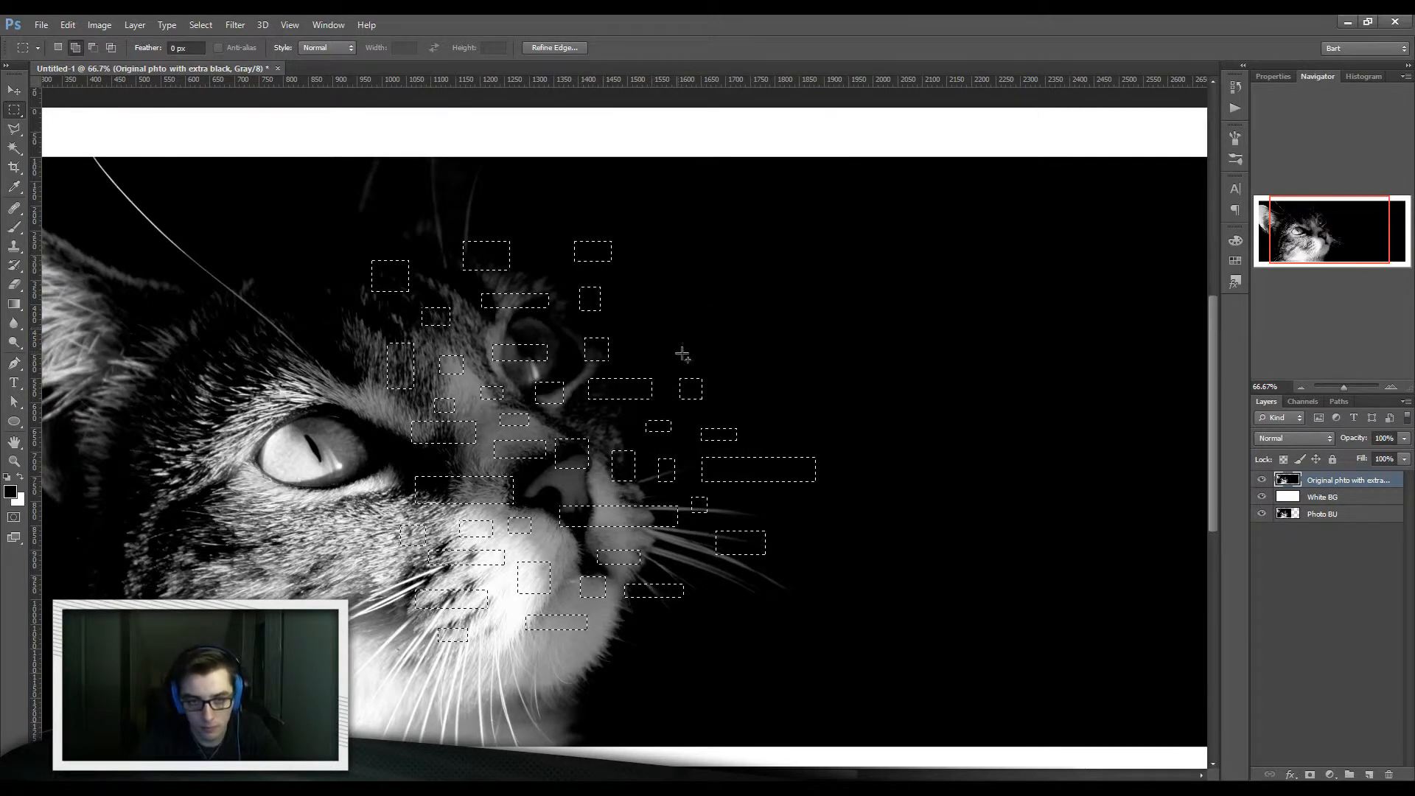
pyautogui.moveTo(617, 287); pyautogui.dragTo(748, 380)
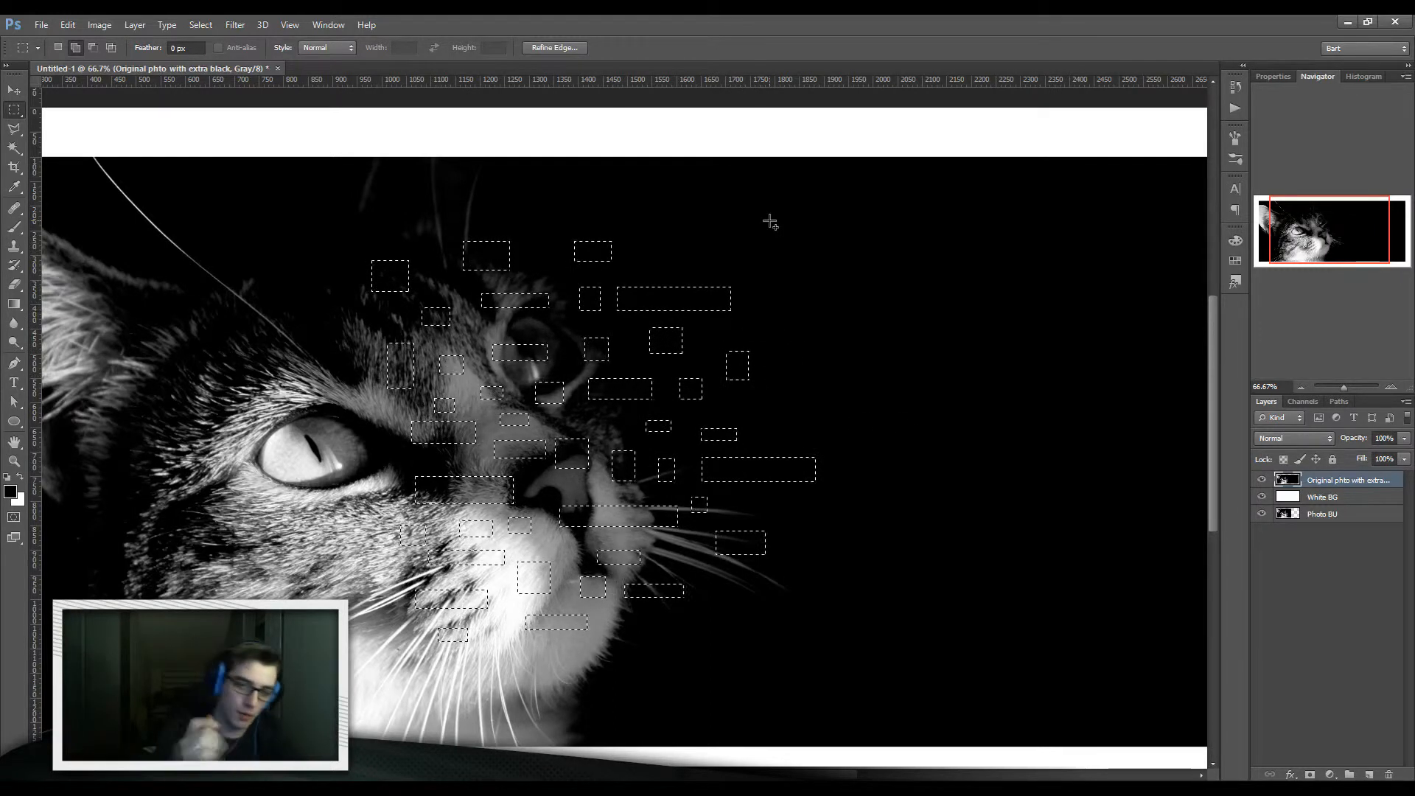
# - Return the marquee to New selection mode, save the selection as a new channel named "Rectangles", and display the channel list
pyautogui.click(58, 47)
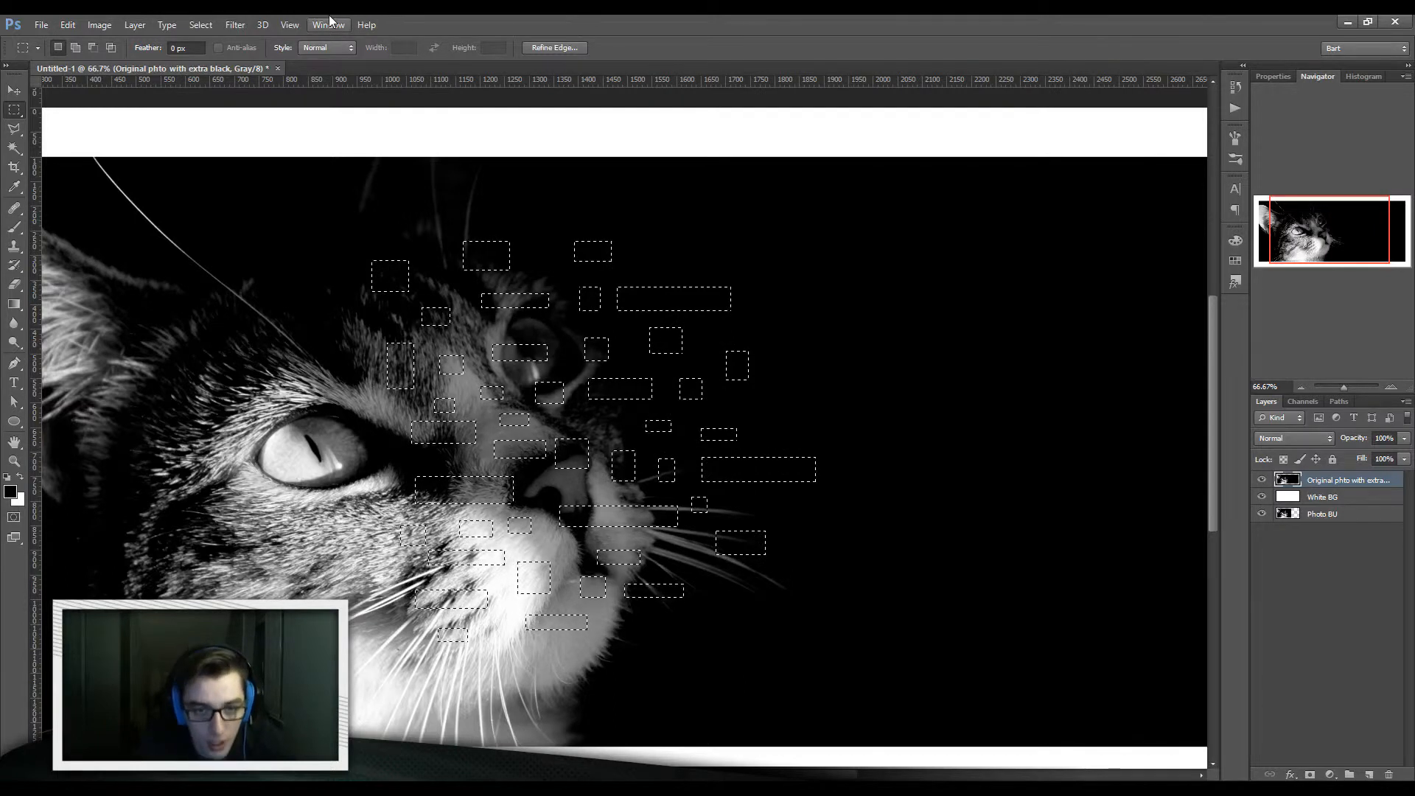
pyautogui.click(210, 27)
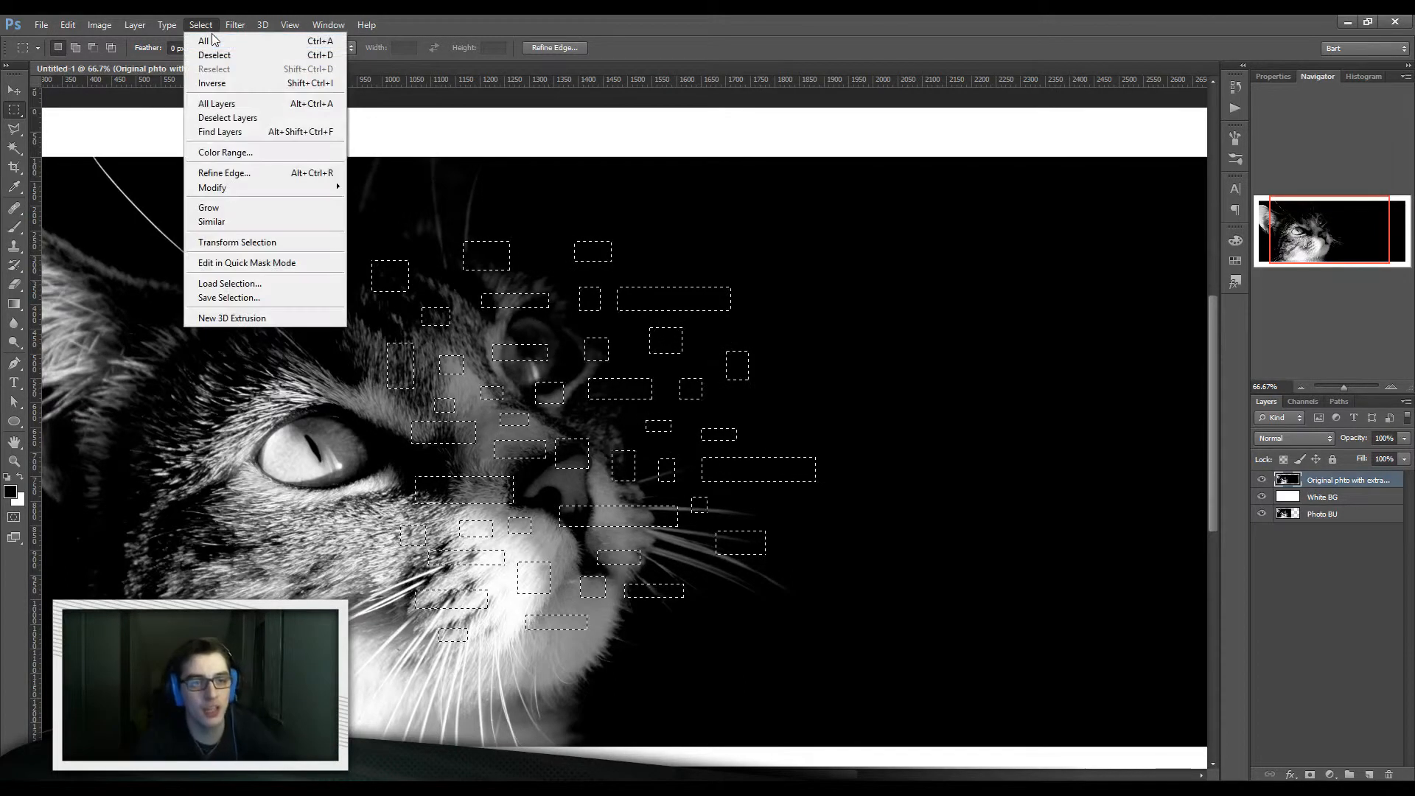
pyautogui.click(242, 298)
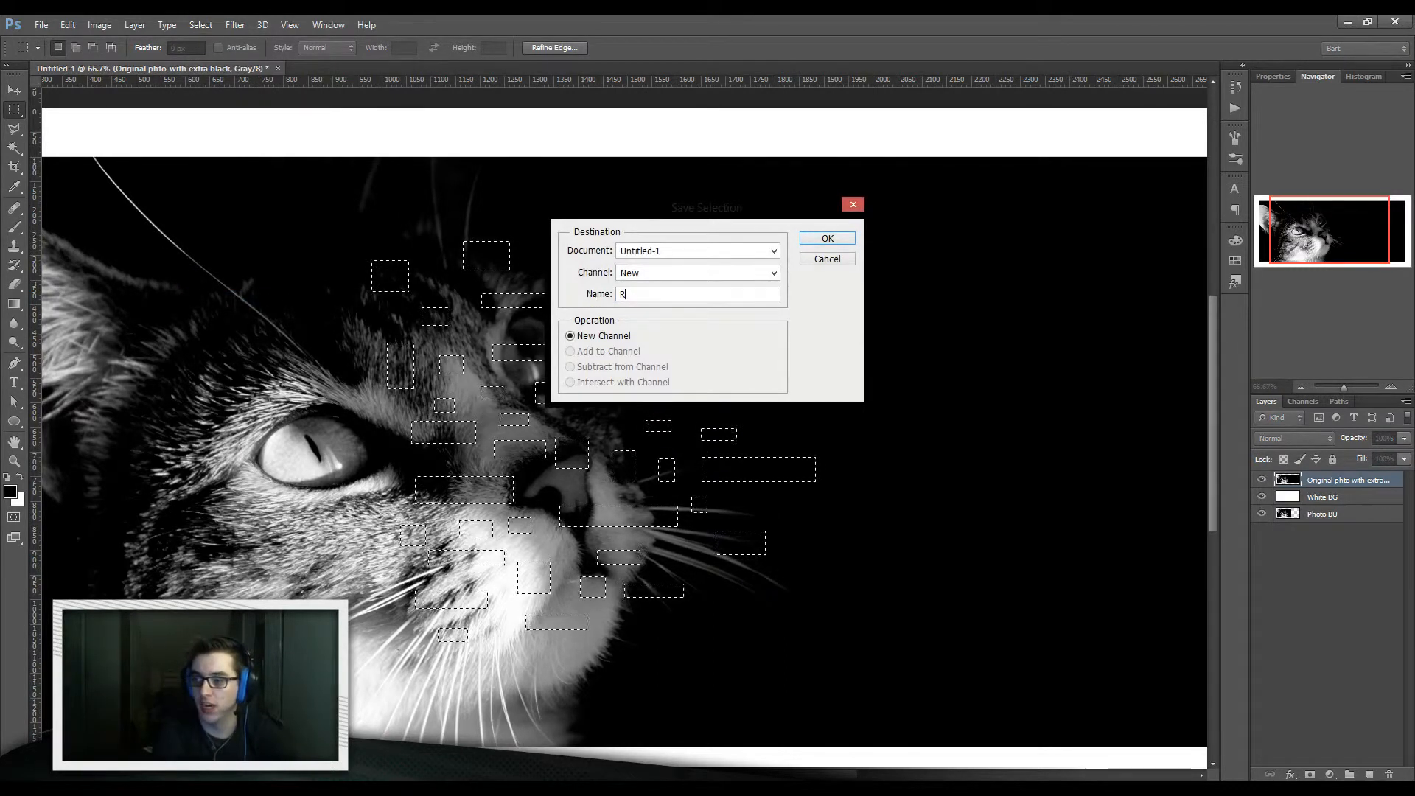
pyautogui.write('Rectang')
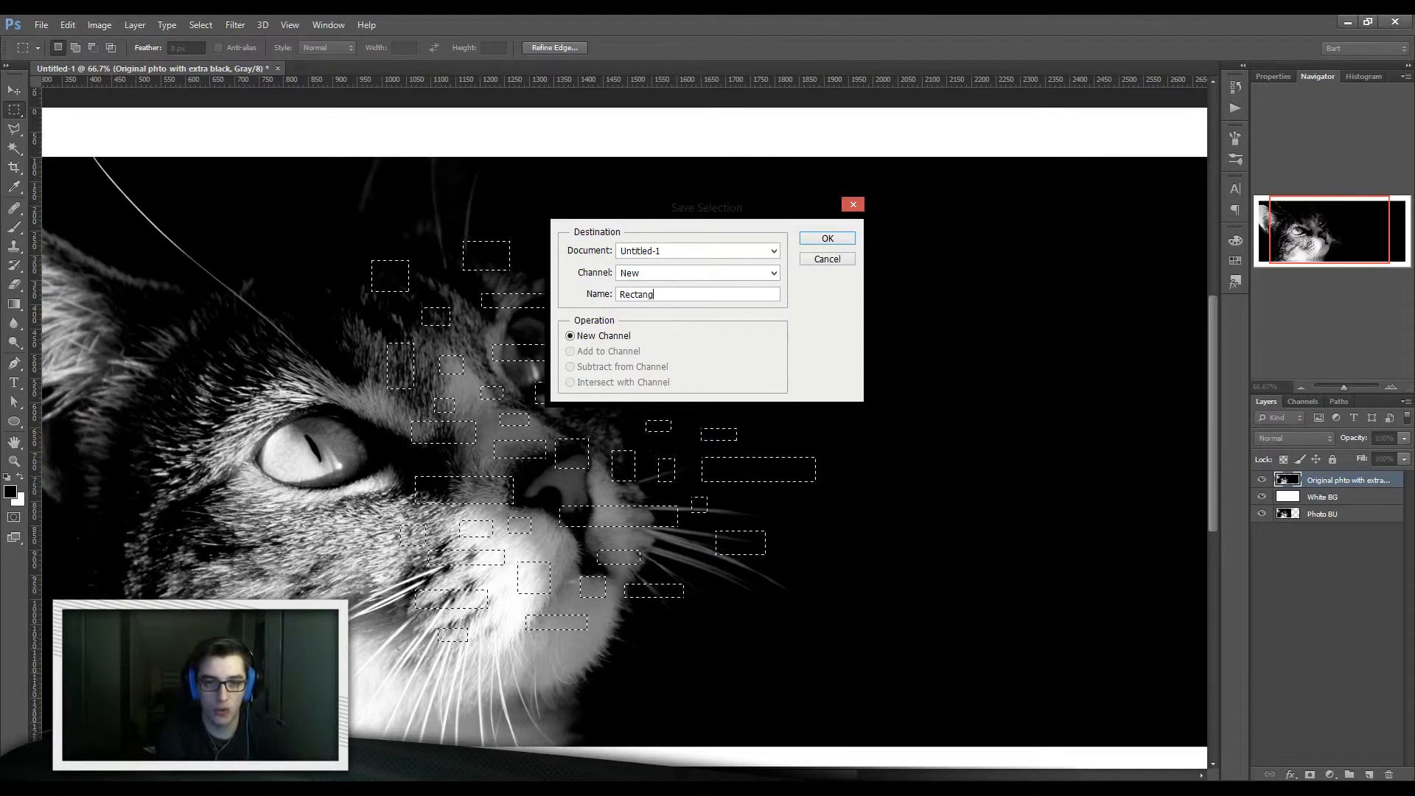
pyautogui.write('le')
pyautogui.press('Return')
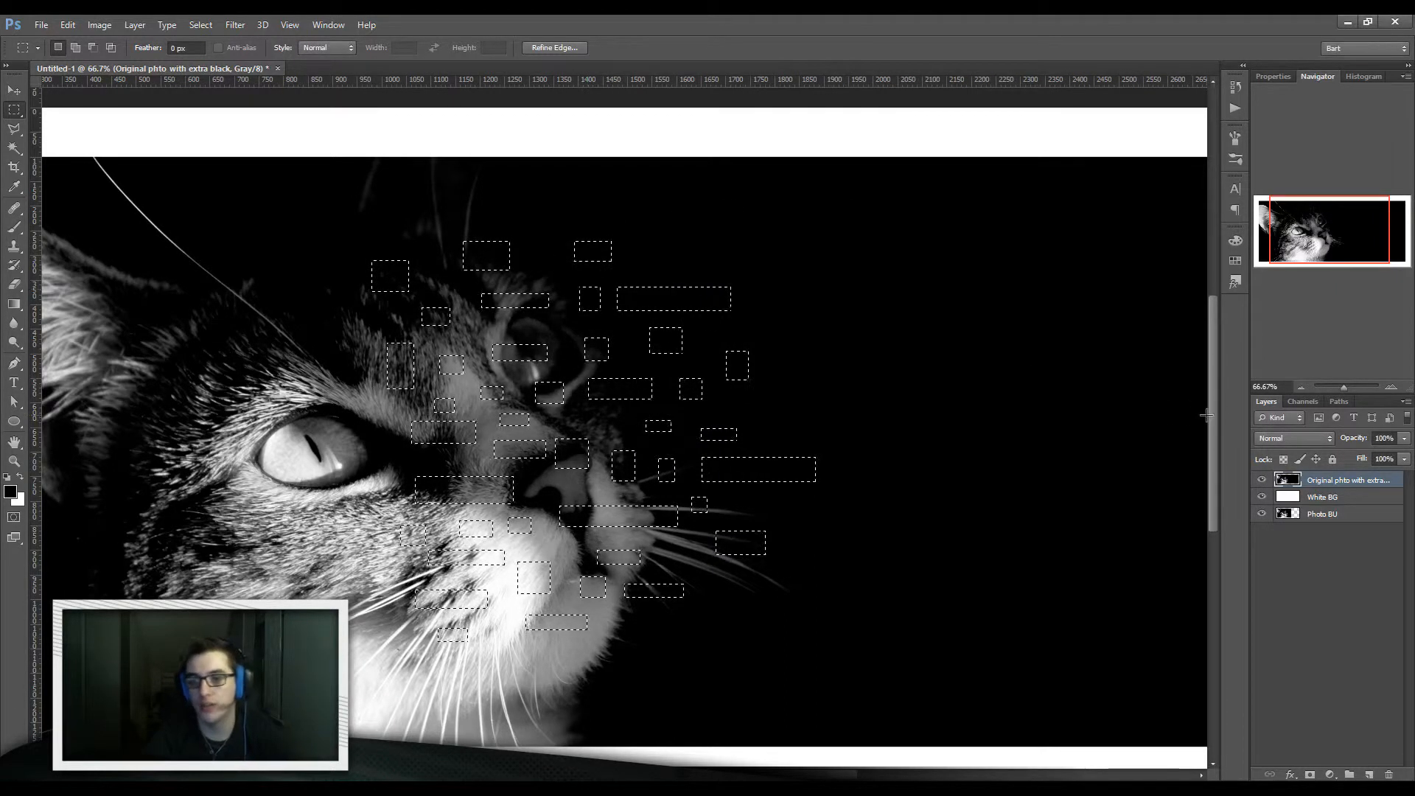
pyautogui.click(1308, 400)
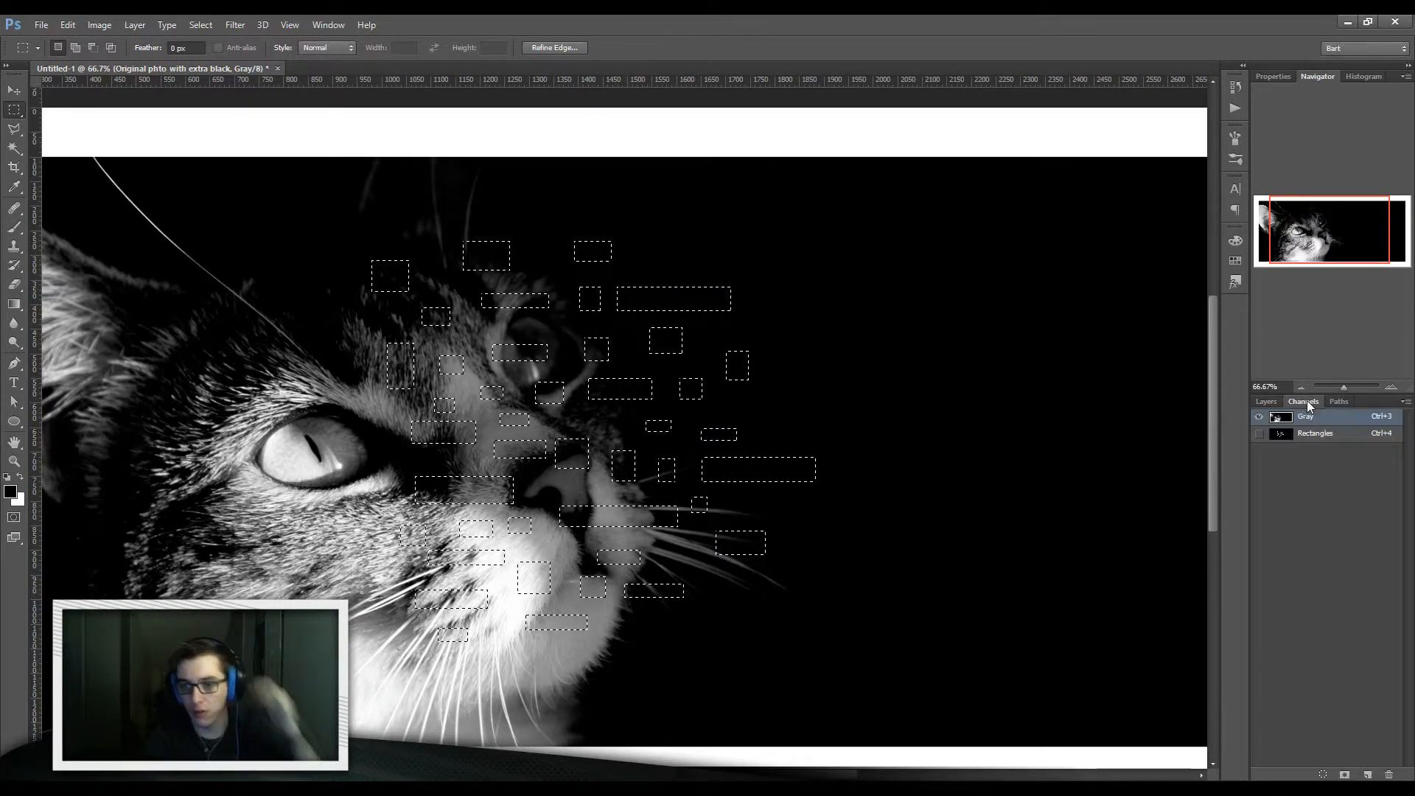
# - View the saved Rectangles channel on its own, and return to the Gray channel and the layer list
pyautogui.click(1284, 441)
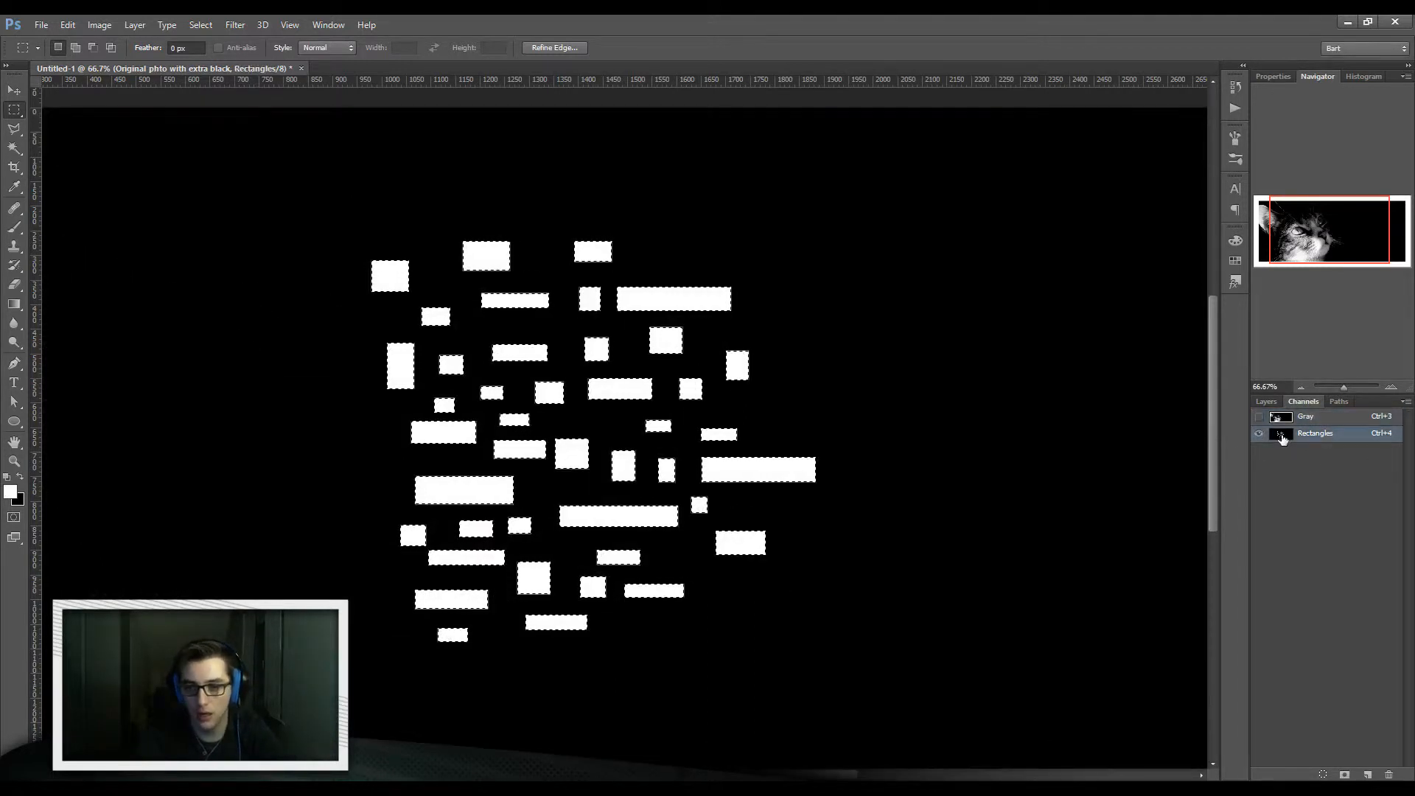
pyautogui.click(1268, 401)
pyautogui.click(1304, 401)
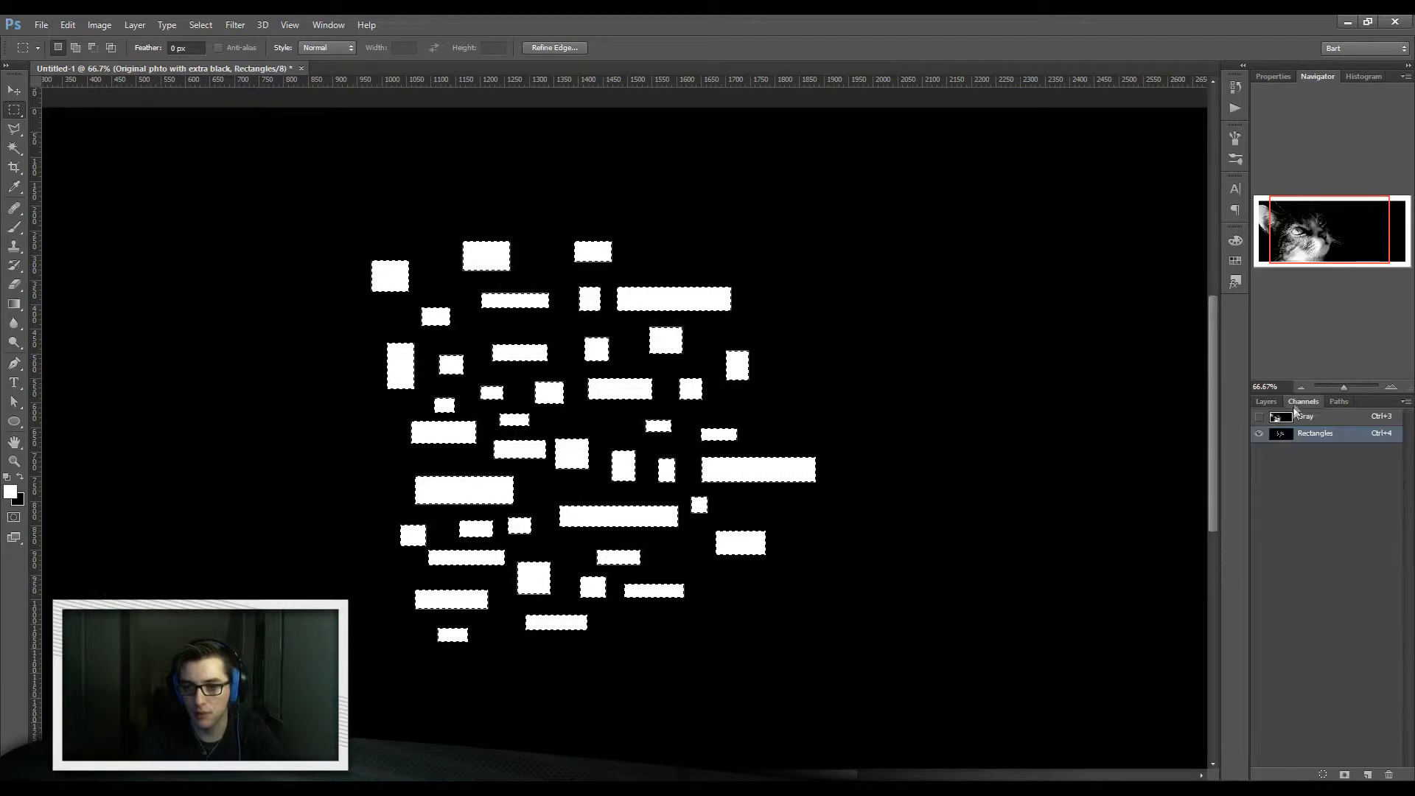
pyautogui.click(1287, 419)
pyautogui.click(1266, 402)
pyautogui.click(1303, 401)
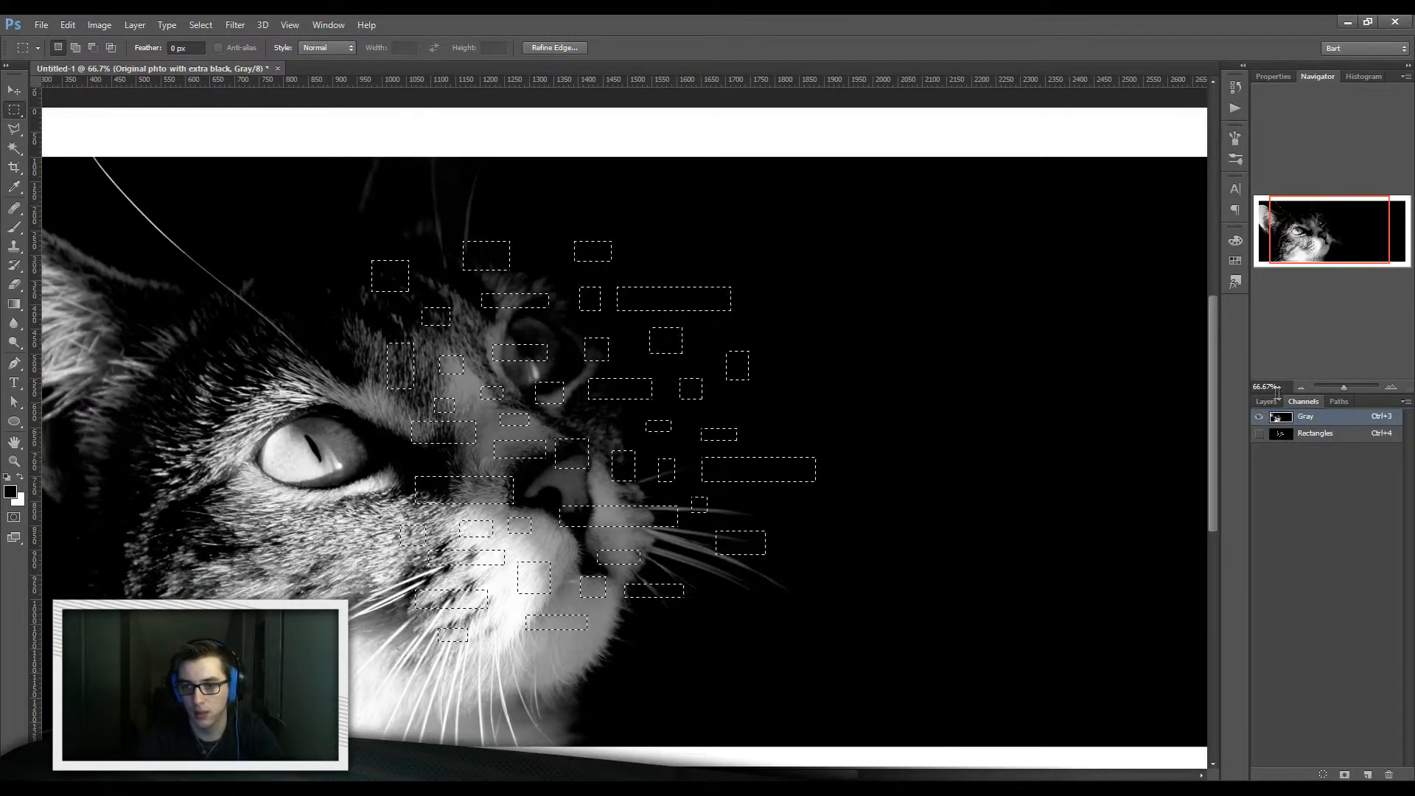
pyautogui.click(1266, 402)
# - Clear the selection and reload it from the Rectangles channel, with the gray photo displayed and the photo layer active
pyautogui.hotkey('ctrl', 'd')
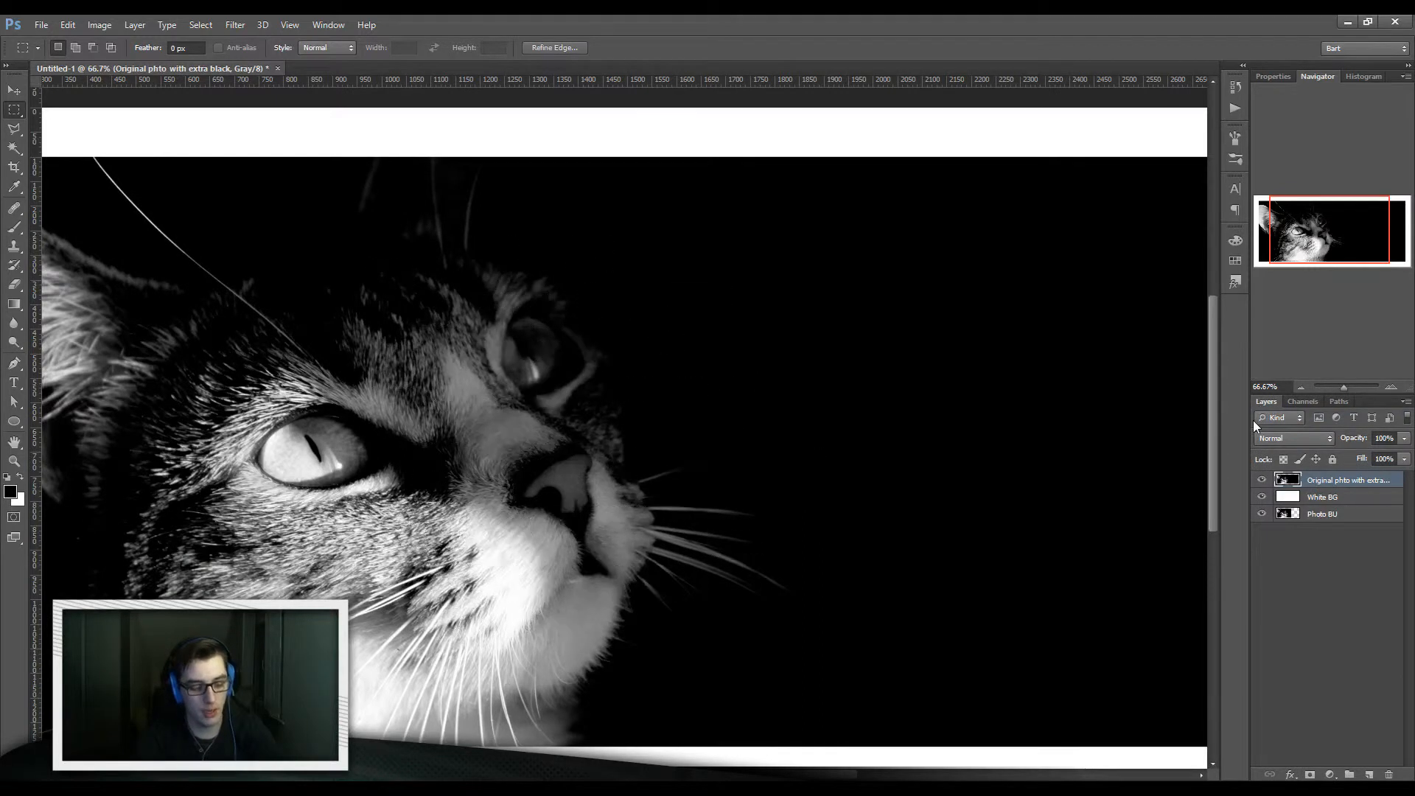
pyautogui.hotkey('ctrl', '3')
pyautogui.press('x')
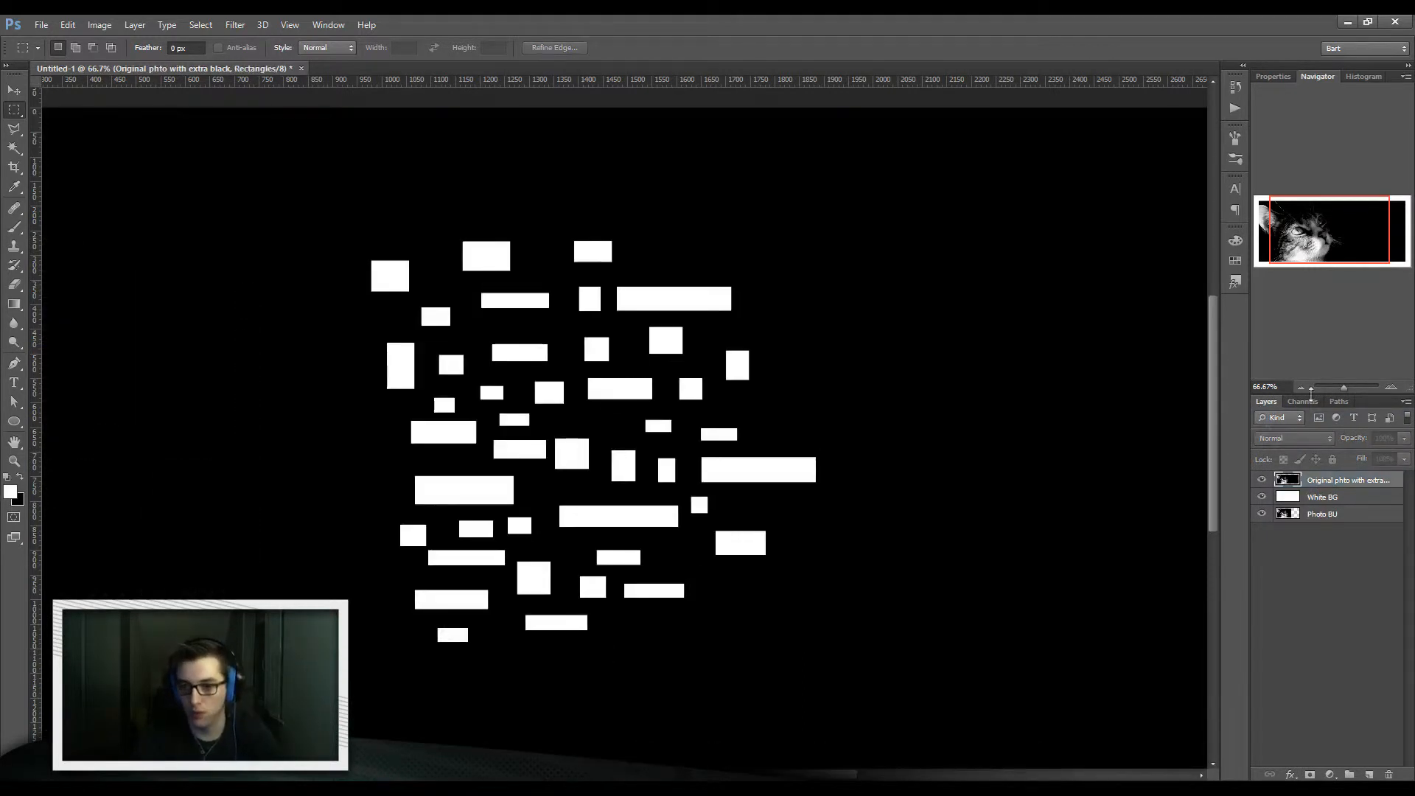
pyautogui.click(1302, 402)
pyautogui.click(1262, 426)
pyautogui.click(1265, 402)
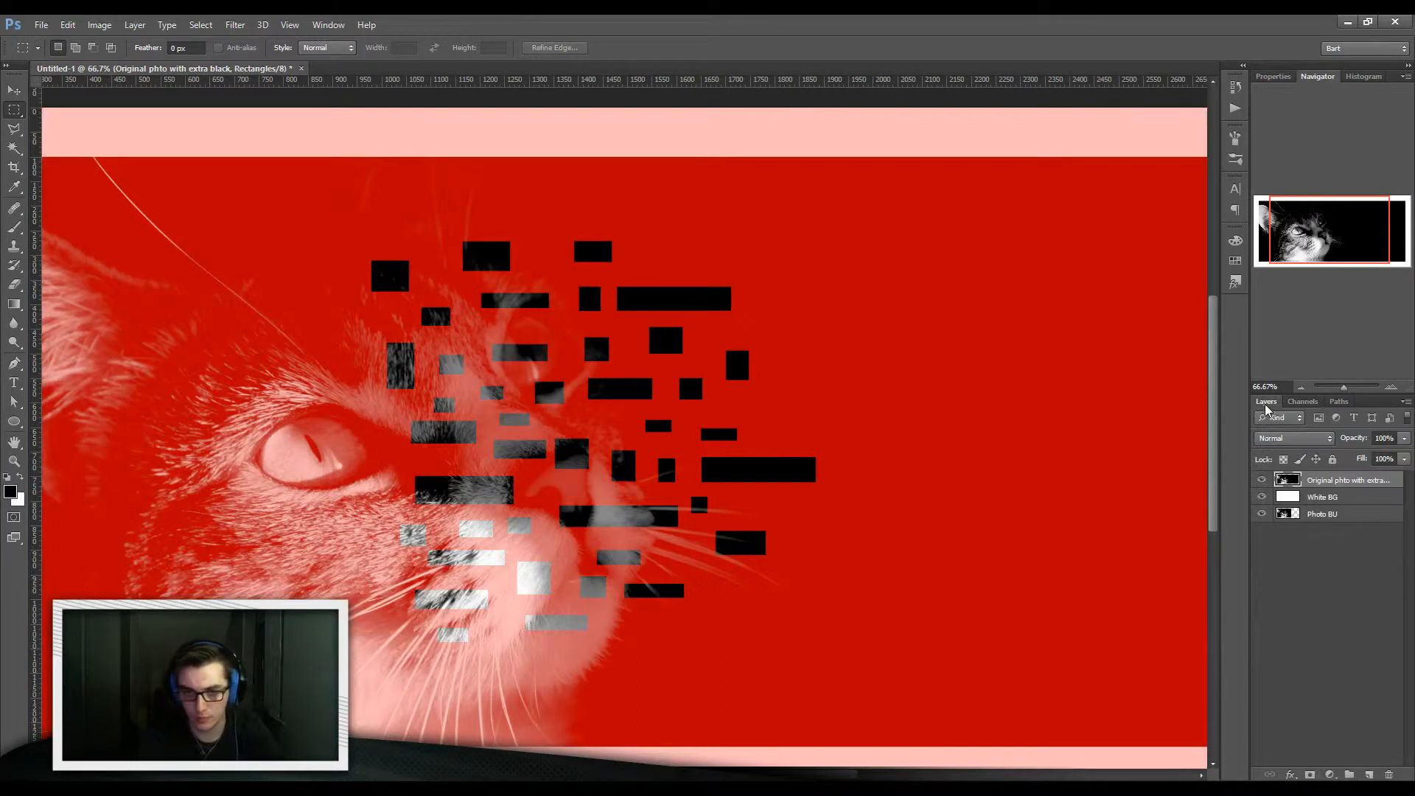
pyautogui.hotkey('ctrl', 'alt', '3')
pyautogui.hotkey('ctrl', '2')
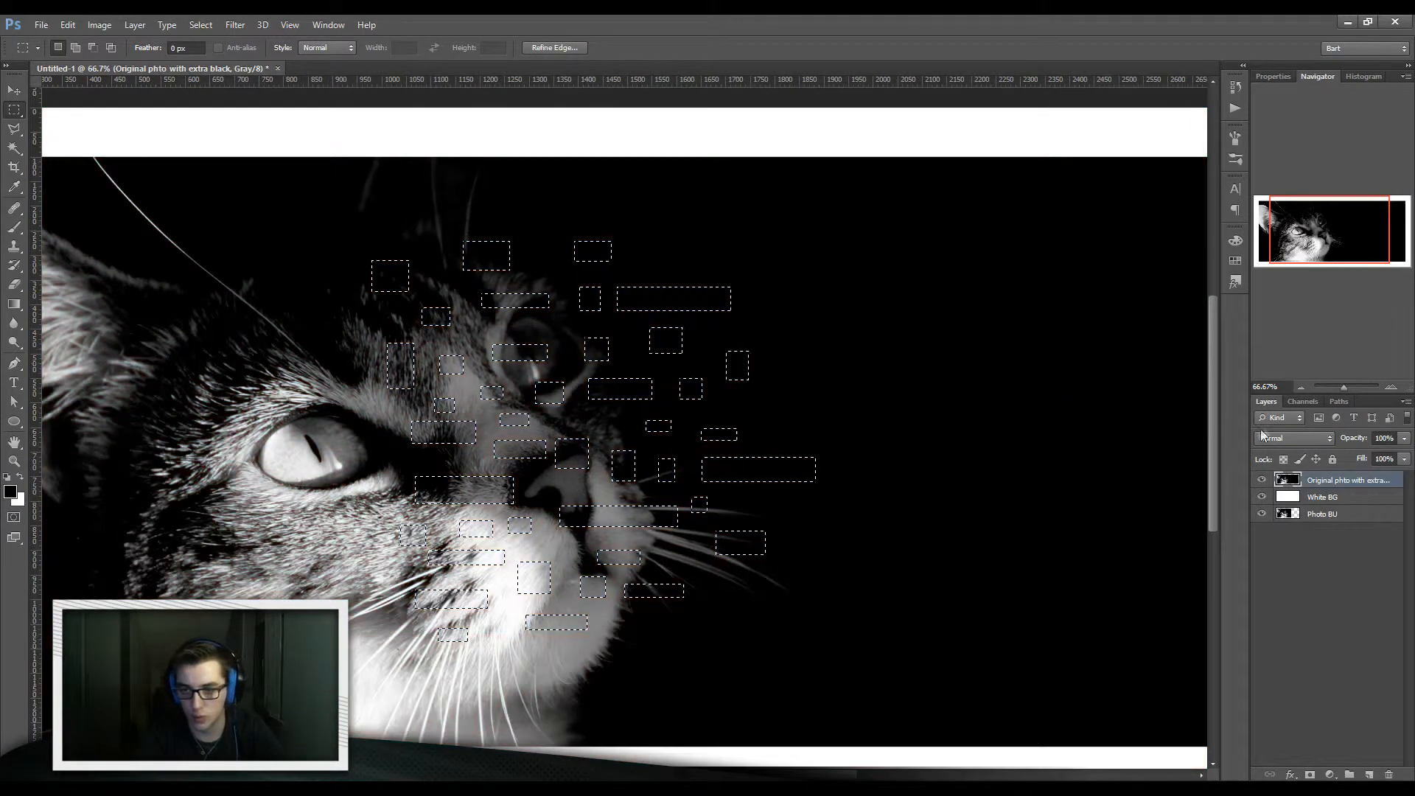
pyautogui.click(1303, 401)
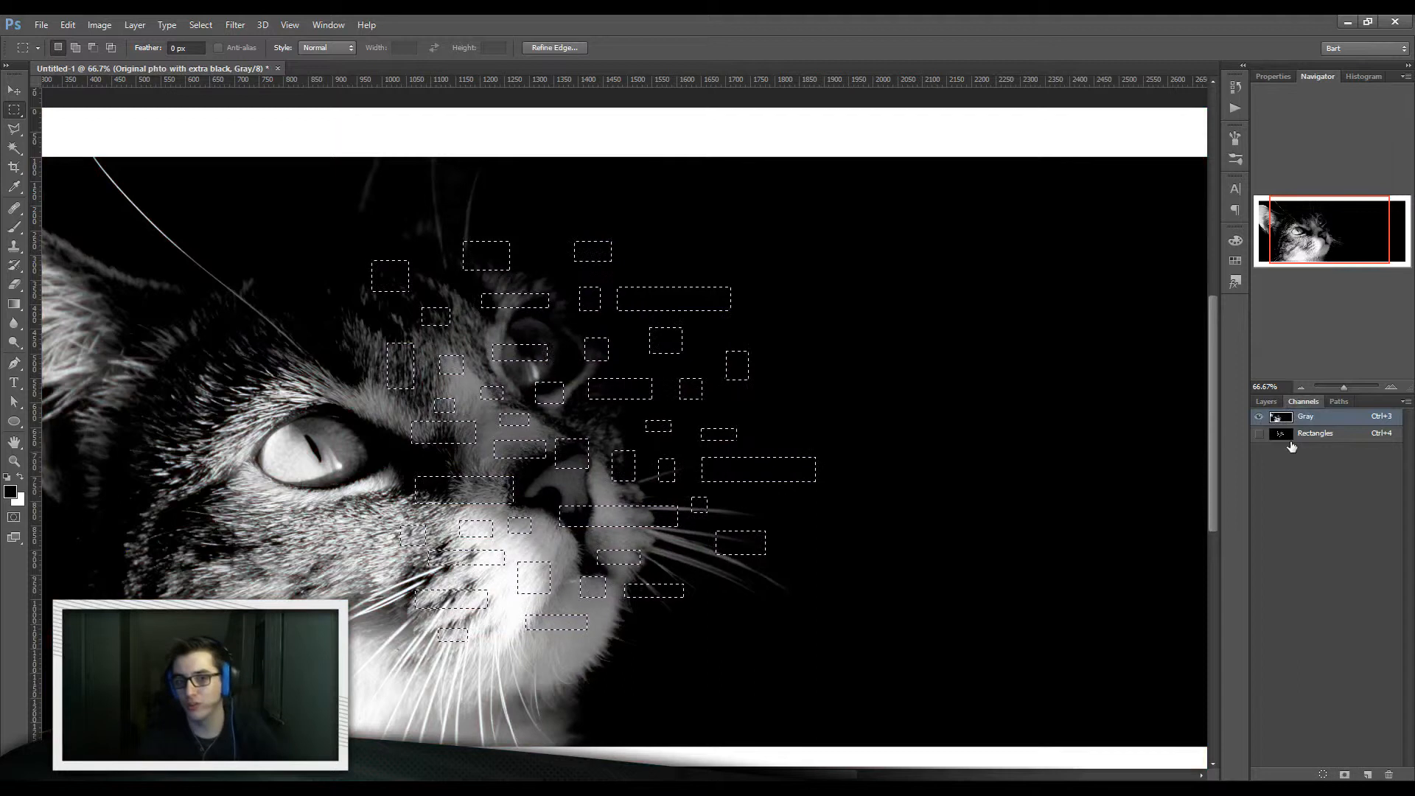
pyautogui.click(1265, 402)
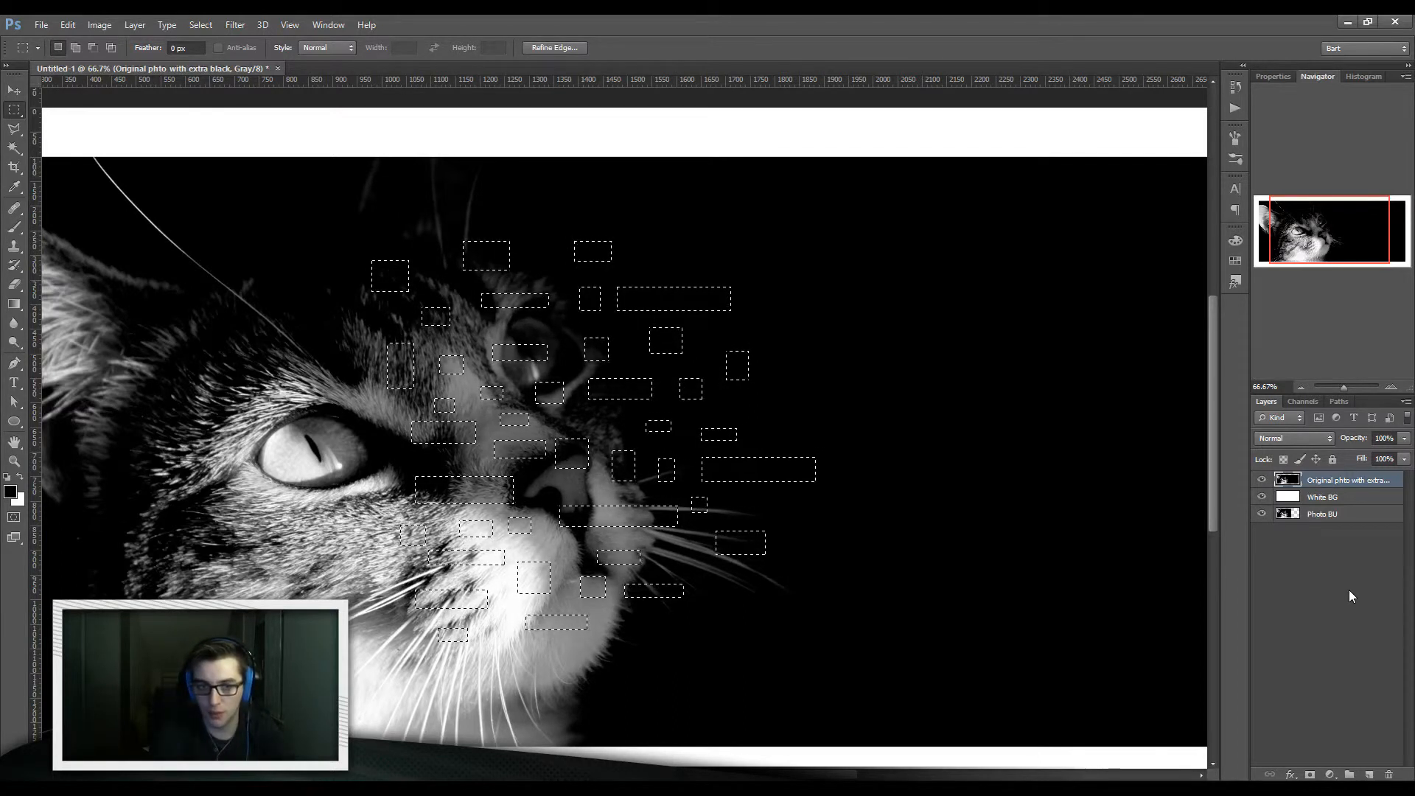
# - Copy the selected rectangles from the original photo layer onto a new layer, and activate the Move tool
pyautogui.hotkey('ctrl', 'j')
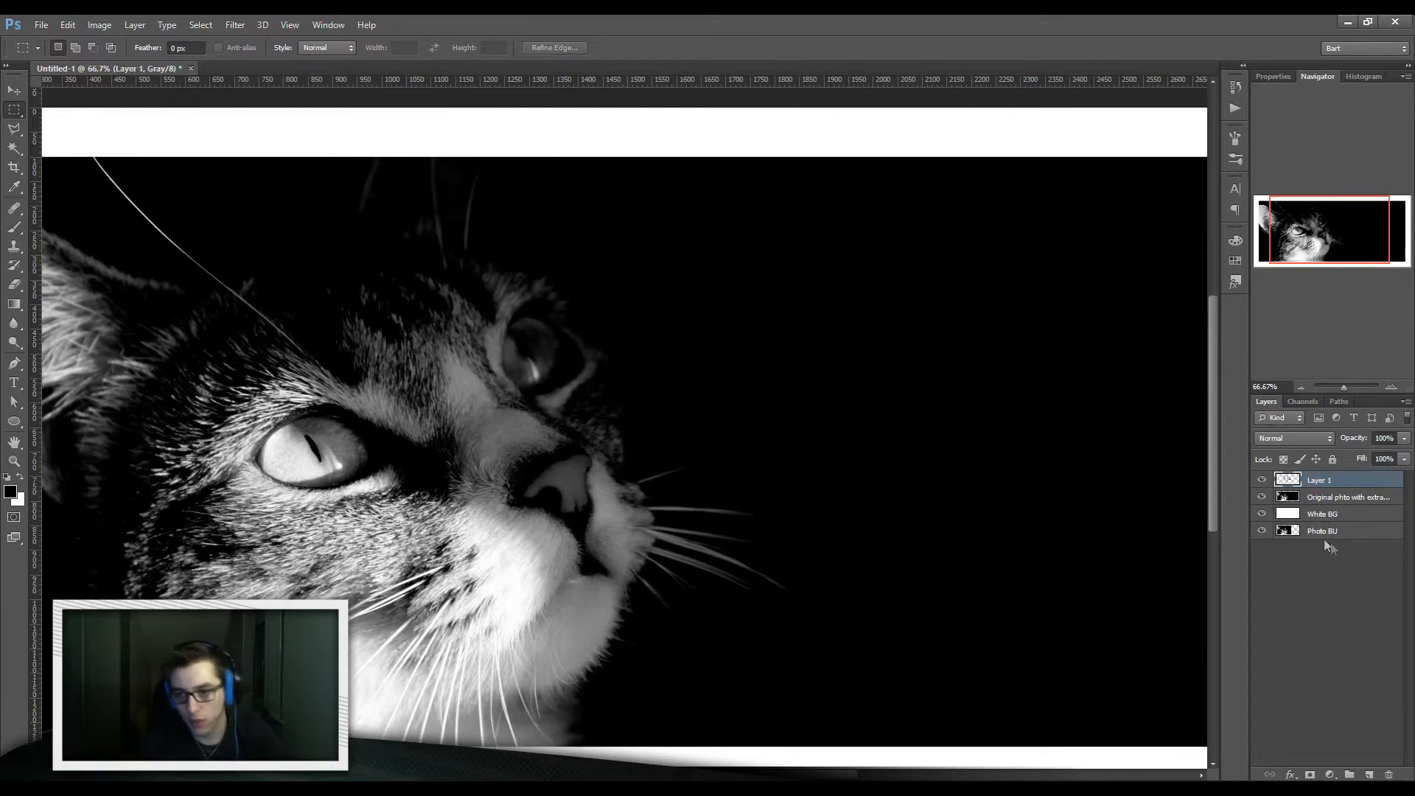
pyautogui.press('v')
pyautogui.moveTo(612, 393)
pyautogui.mouseDown()
pyautogui.moveTo(674, 375)
pyautogui.moveTo(648, 366)
pyautogui.moveTo(758, 455)
pyautogui.moveTo(660, 459)
pyautogui.moveTo(619, 390)
pyautogui.moveTo(607, 403)
pyautogui.mouseUp()
pyautogui.hotkey('ctrl', 'z')
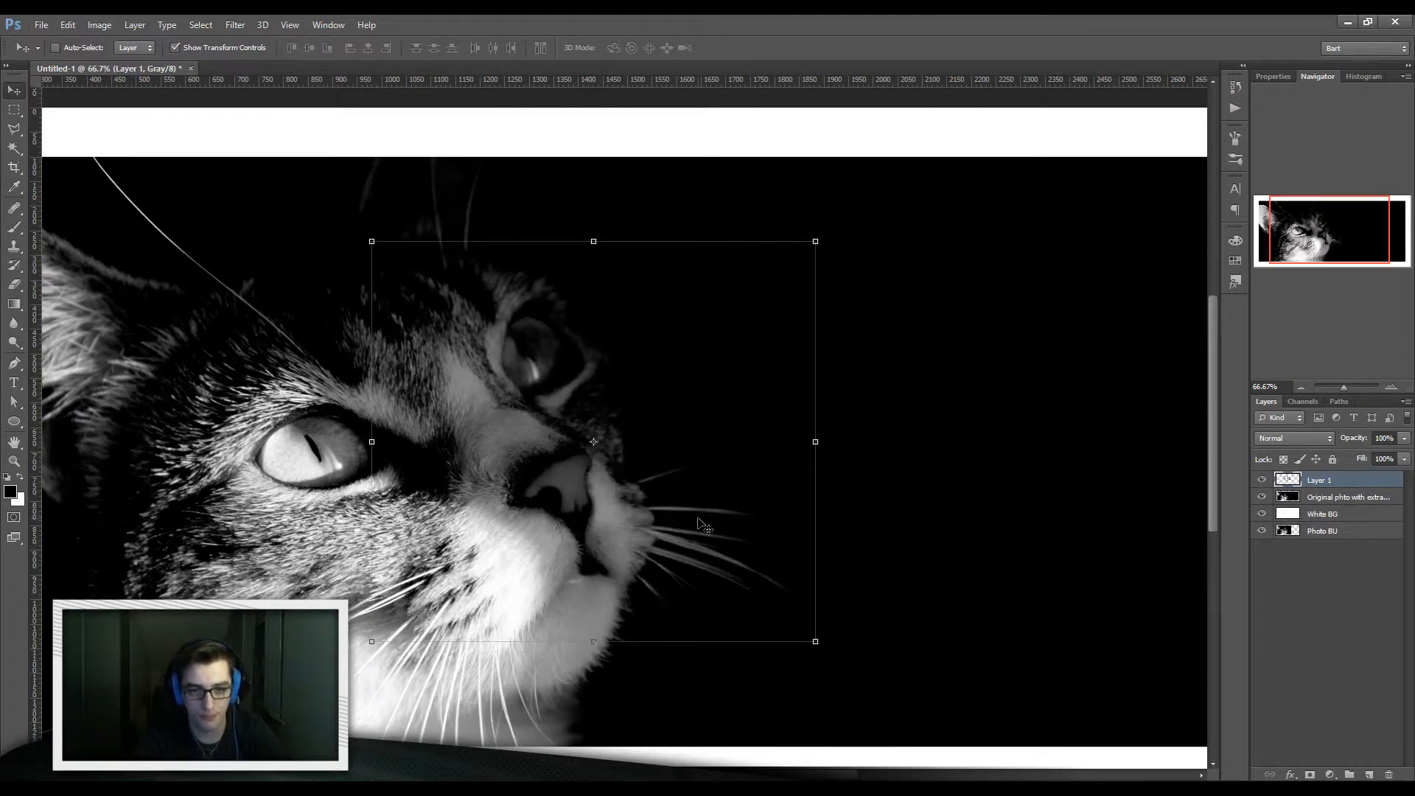
# - Load Layer 1's rectangles as a selection, fill them with black on a new layer beneath it, and deselect with Layer 1 hidden
pyautogui.keyDown('ctrl'); pyautogui.click(1292, 481); pyautogui.keyUp('ctrl')
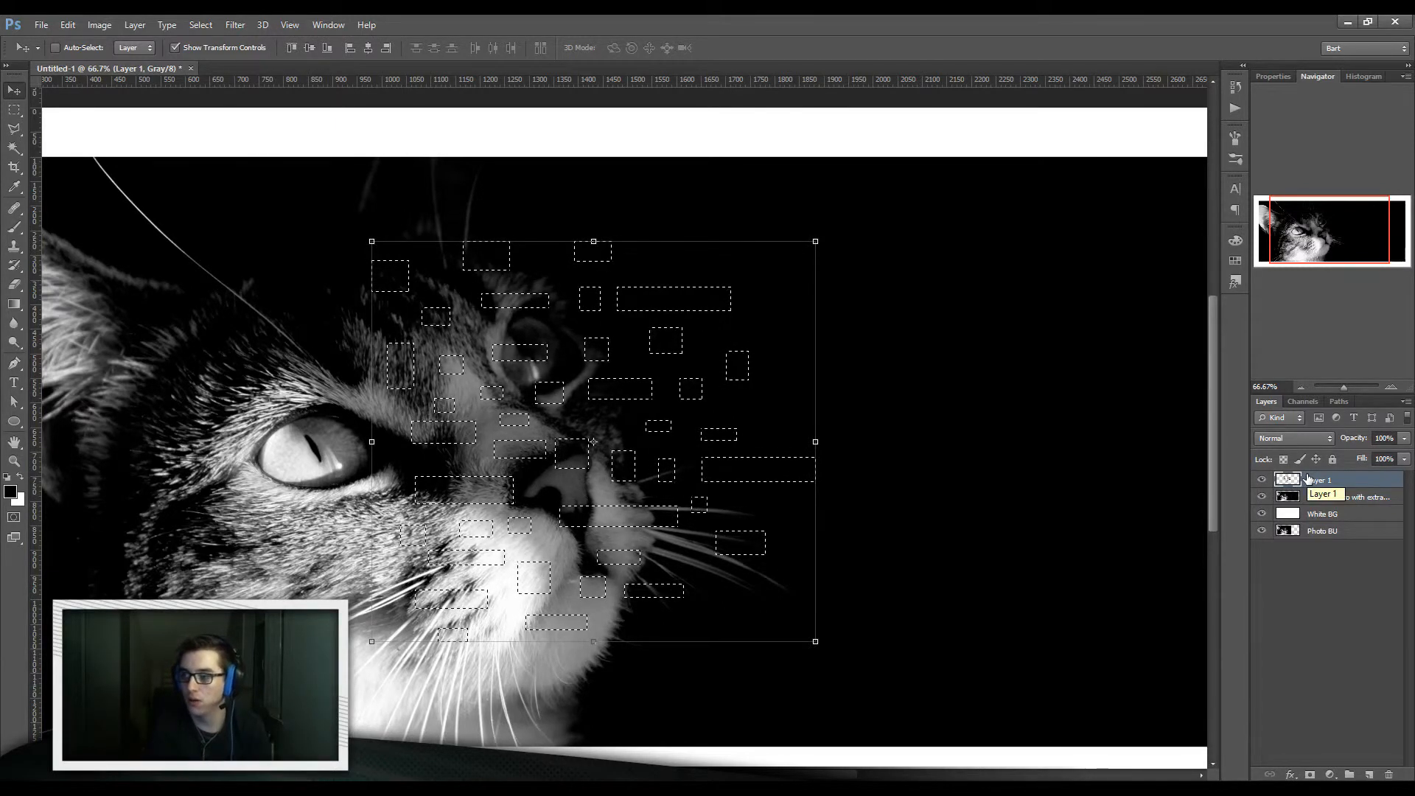
pyautogui.keyDown('ctrl'); pyautogui.click(1369, 775); pyautogui.keyUp('ctrl')
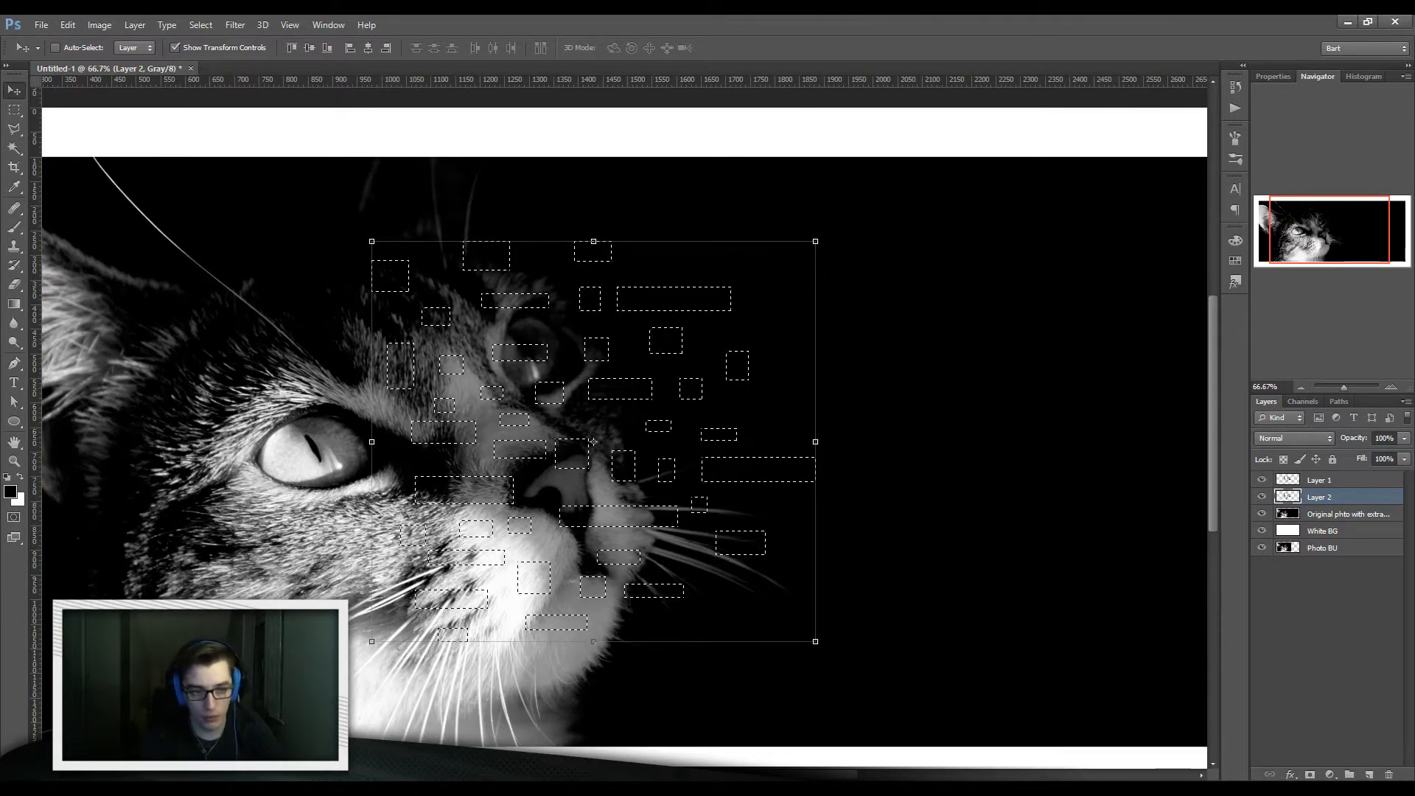
pyautogui.click(1262, 480)
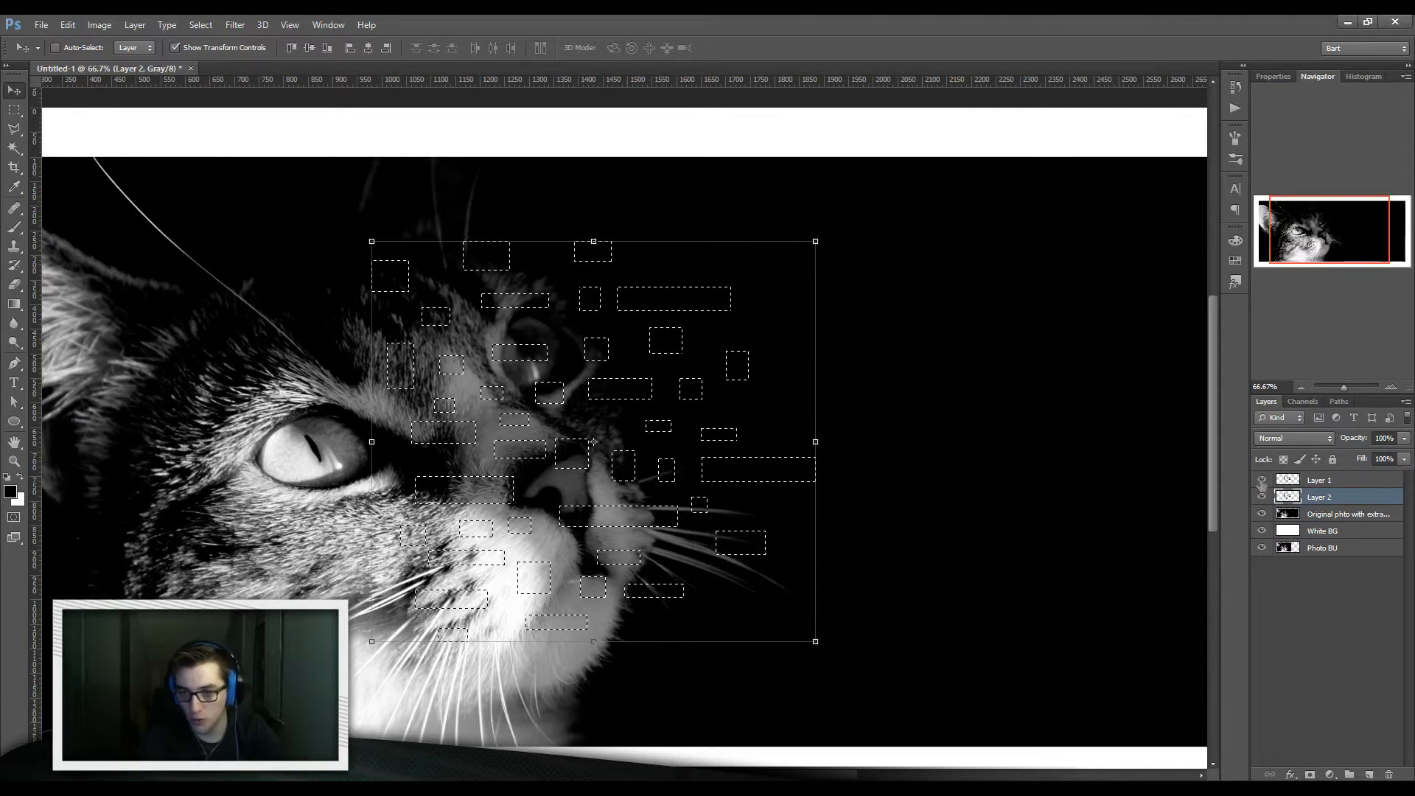
pyautogui.hotkey('ctrl', 'd')
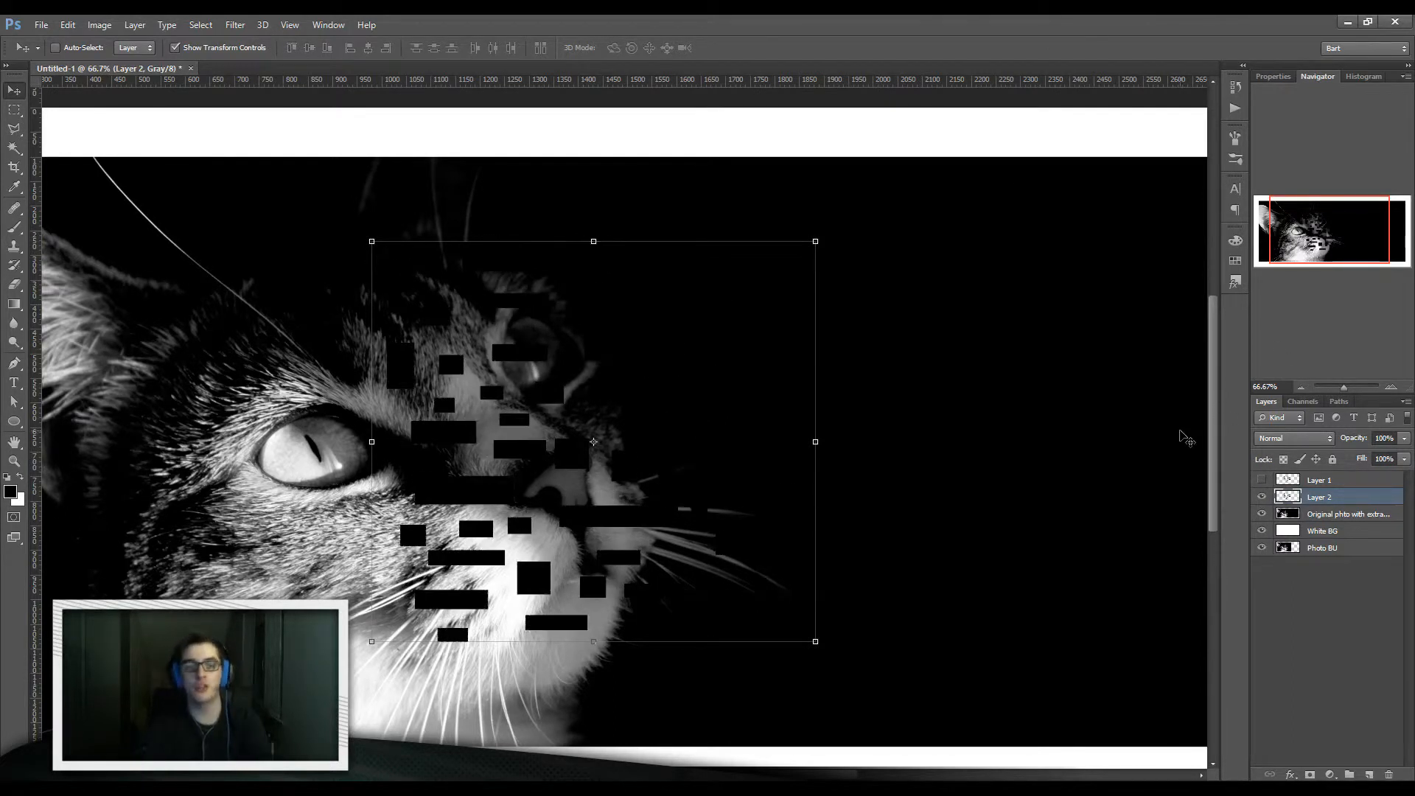
# - Turn off the Move tool's transform controls, and show and select Layer 1 again
pyautogui.click(176, 48)
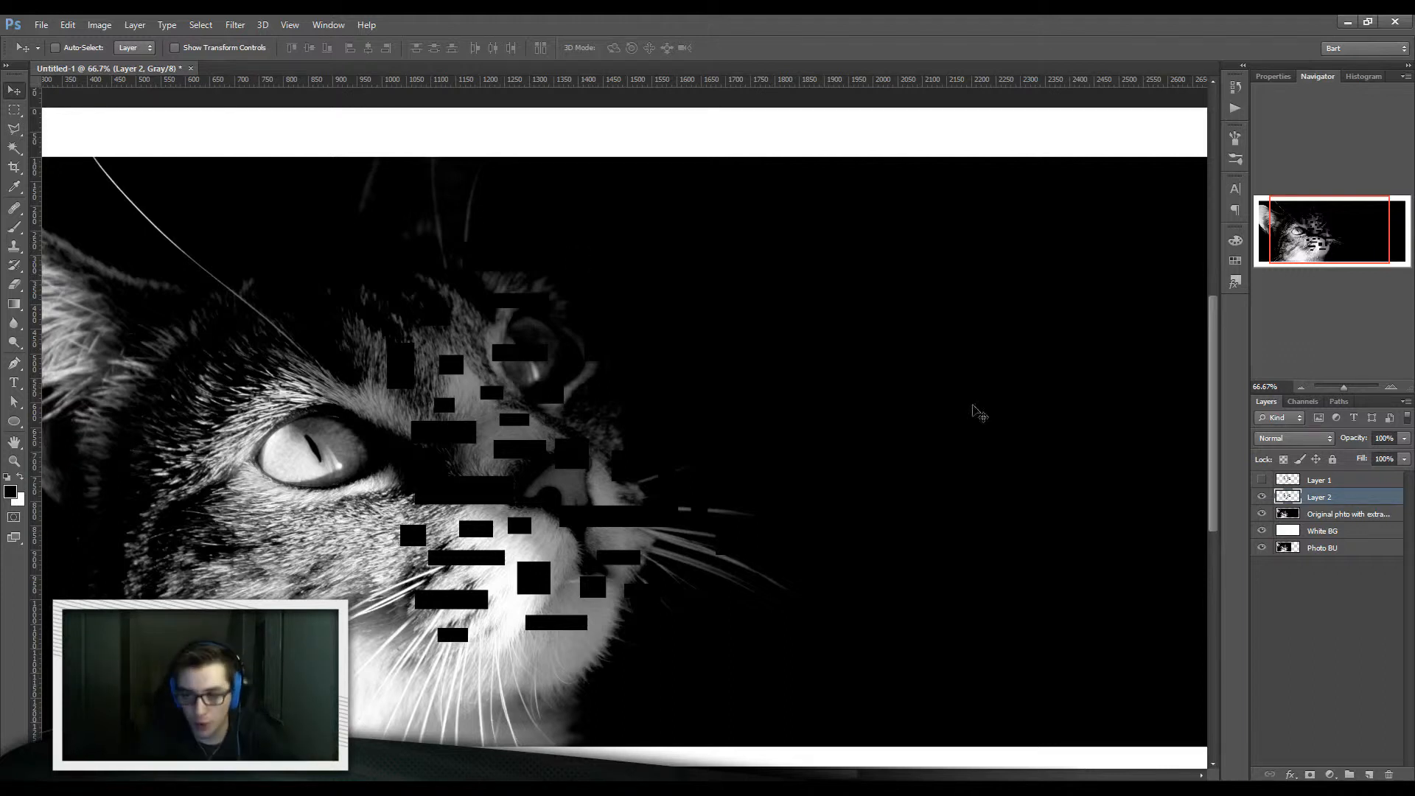
pyautogui.click(1262, 479)
pyautogui.moveTo(835, 419); pyautogui.dragTo(592, 384)
pyautogui.hotkey('ctrl', 'z')
pyautogui.click(1301, 480)
# - Try offsetting Layer 1's photo rectangles to expose the black cutouts, and nudge them back to their original alignment
pyautogui.moveTo(516, 361); pyautogui.dragTo(550, 404)
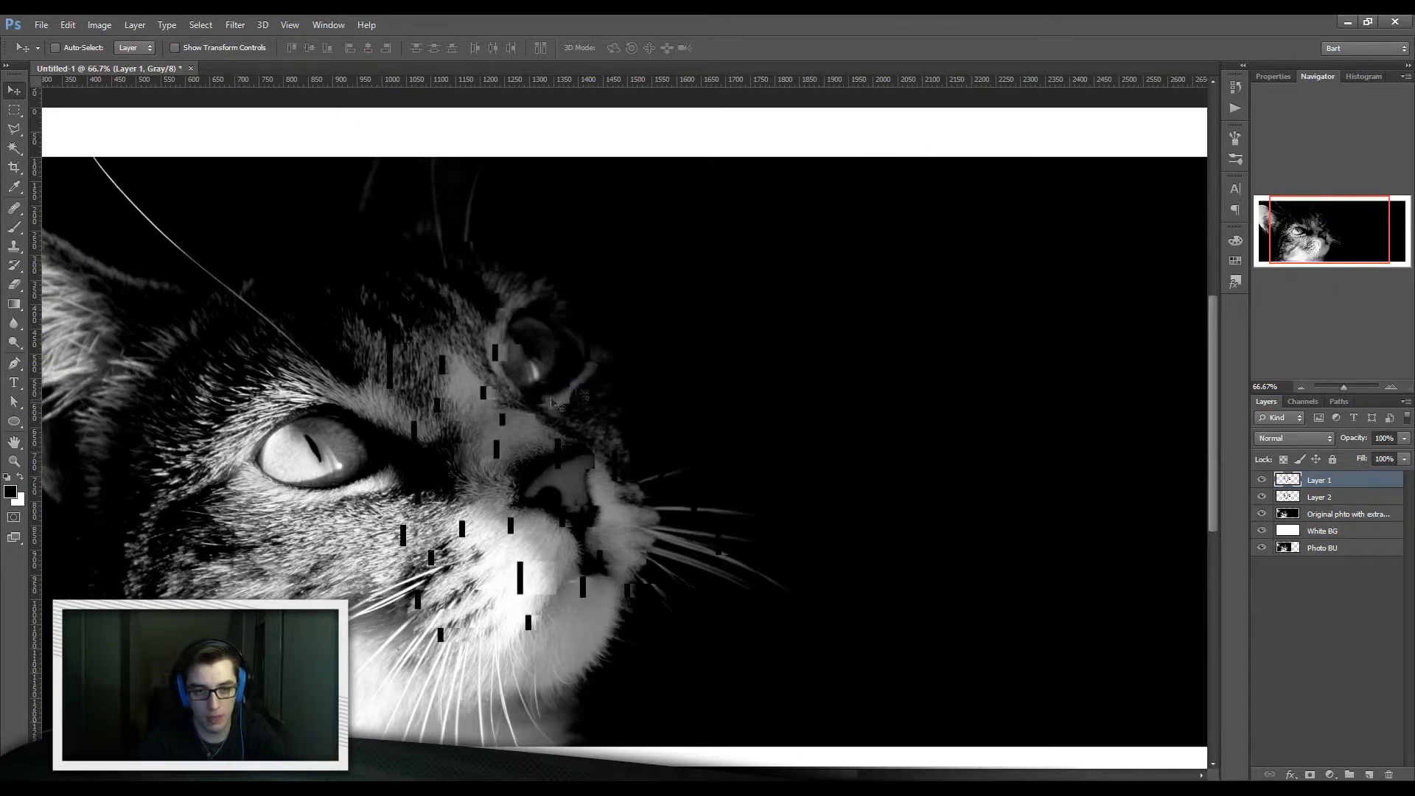
pyautogui.press('Up')
pyautogui.press('Up')
pyautogui.press('Up')
pyautogui.press('Left')
pyautogui.press('Left')
pyautogui.press('Left')
pyautogui.press('Left')
pyautogui.press('Left')
pyautogui.press('Left')
pyautogui.press('Left')
pyautogui.press('Left')
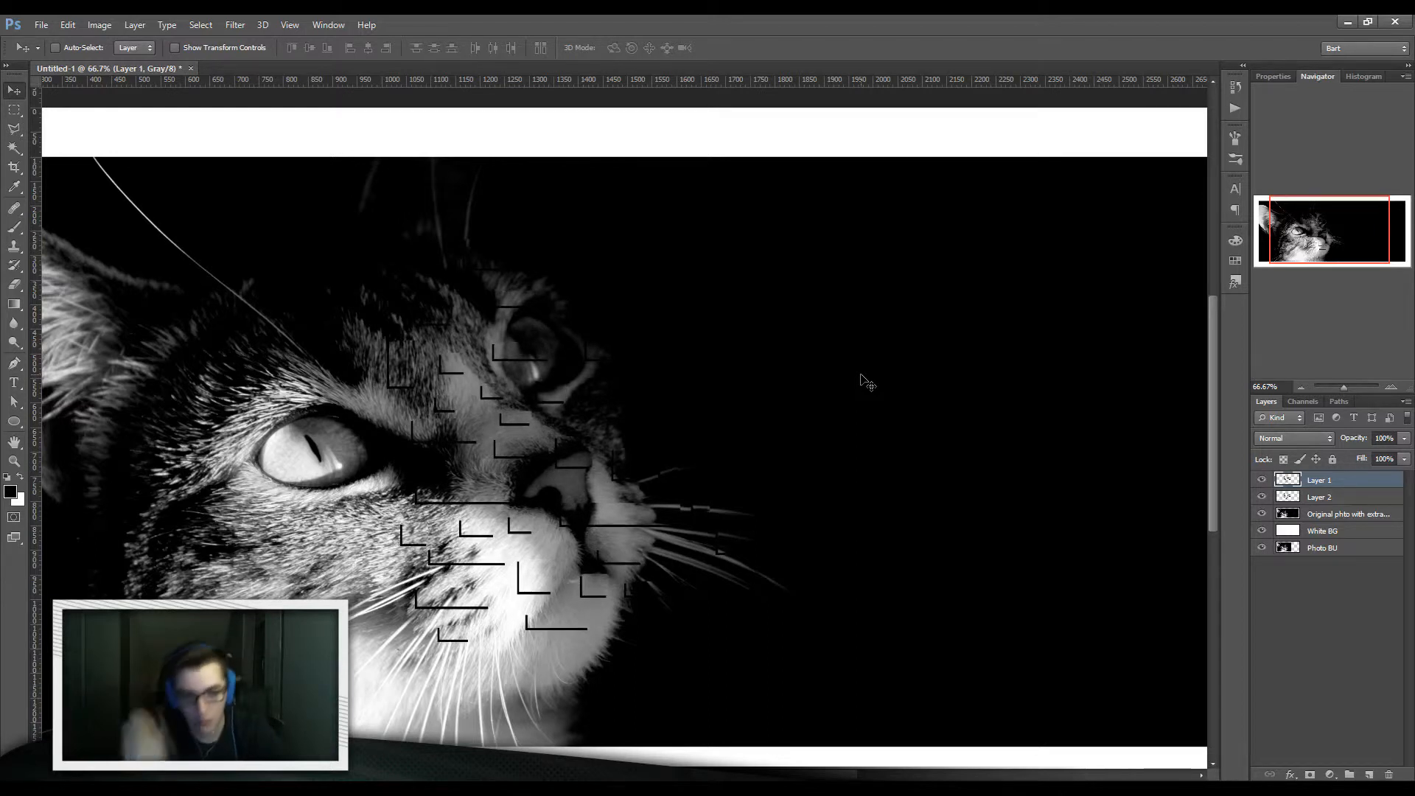
pyautogui.press('Down')
pyautogui.press('Down')
pyautogui.press('Down')
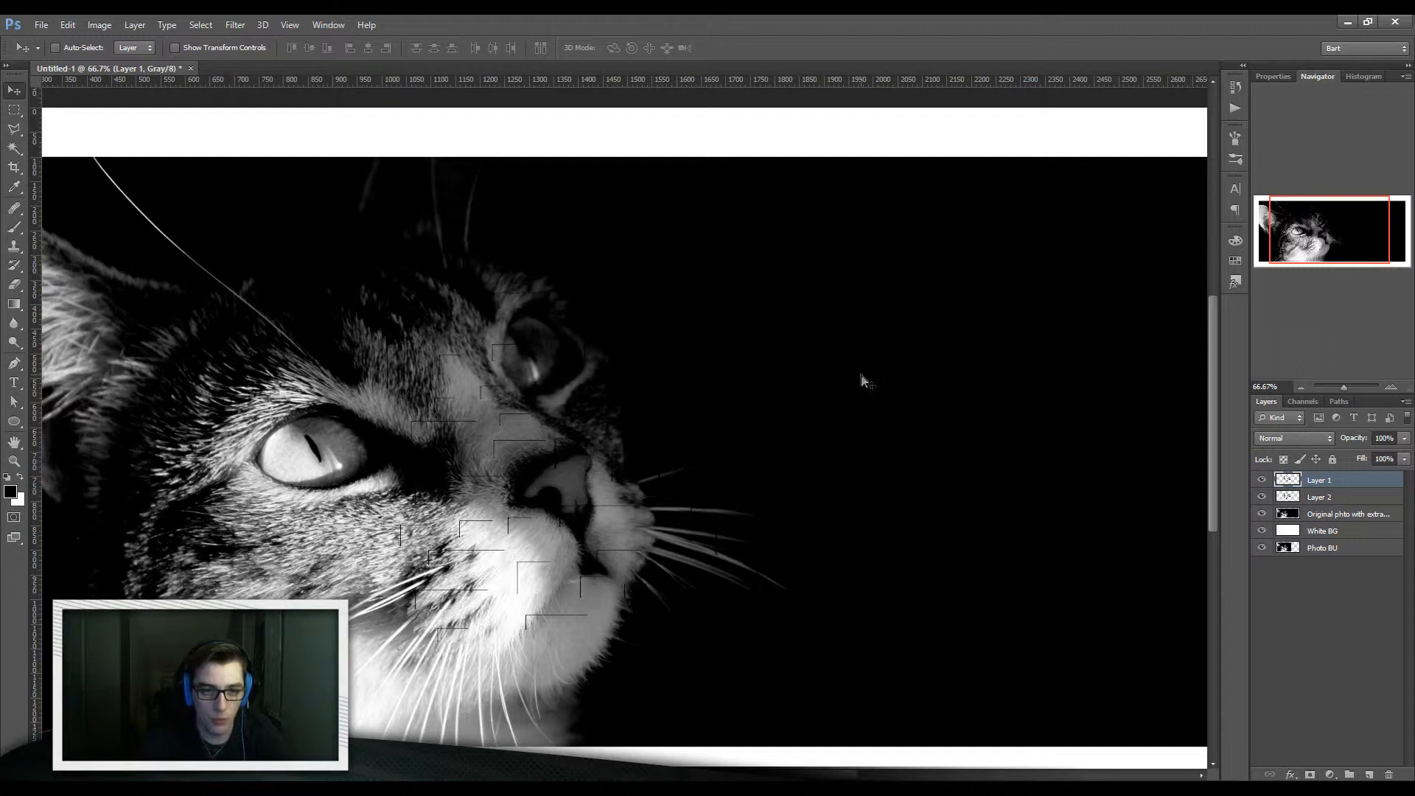
pyautogui.press('Right')
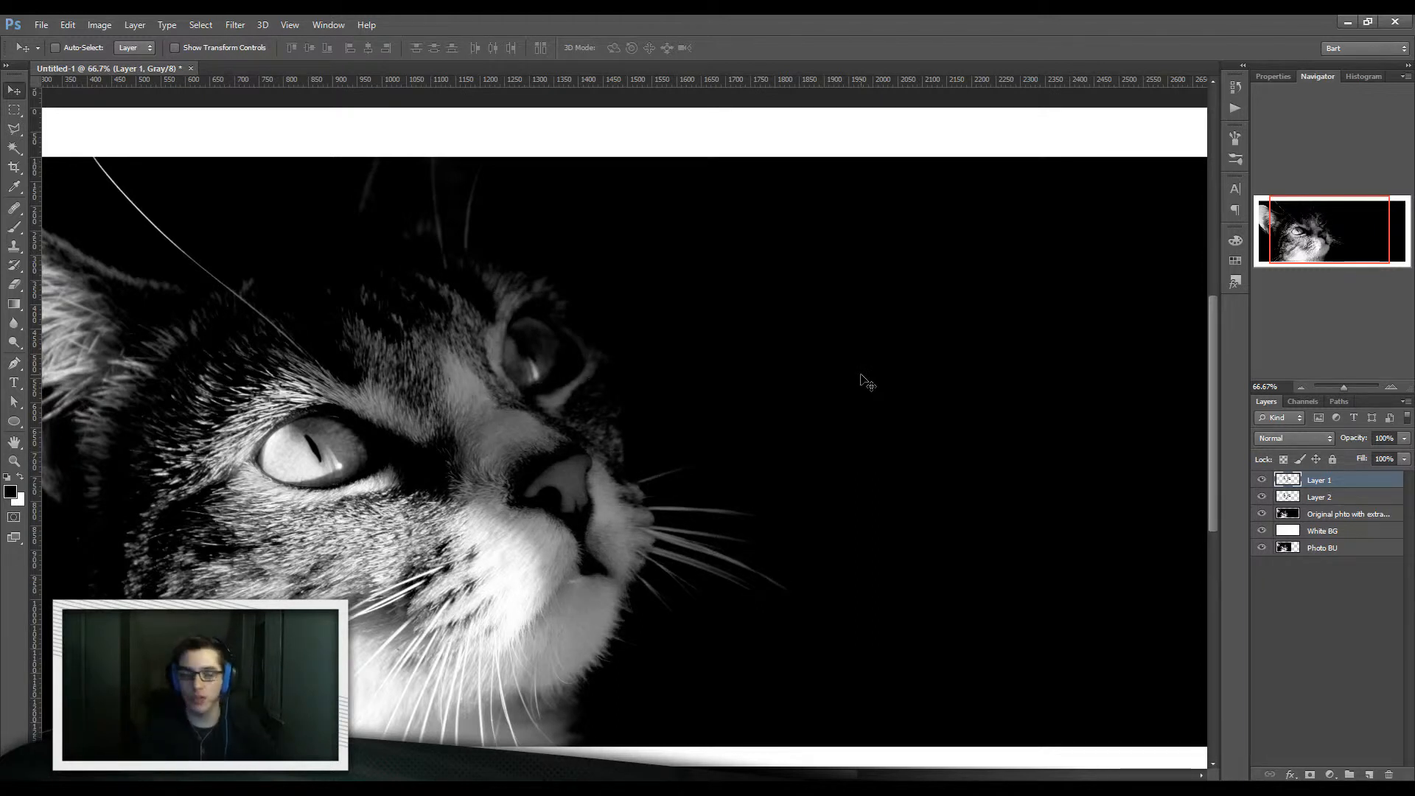
# - Free-transform Layer 1's rectangles to 110.72% width and 134.56% height, and apply the transform
pyautogui.hotkey('ctrl', 't')
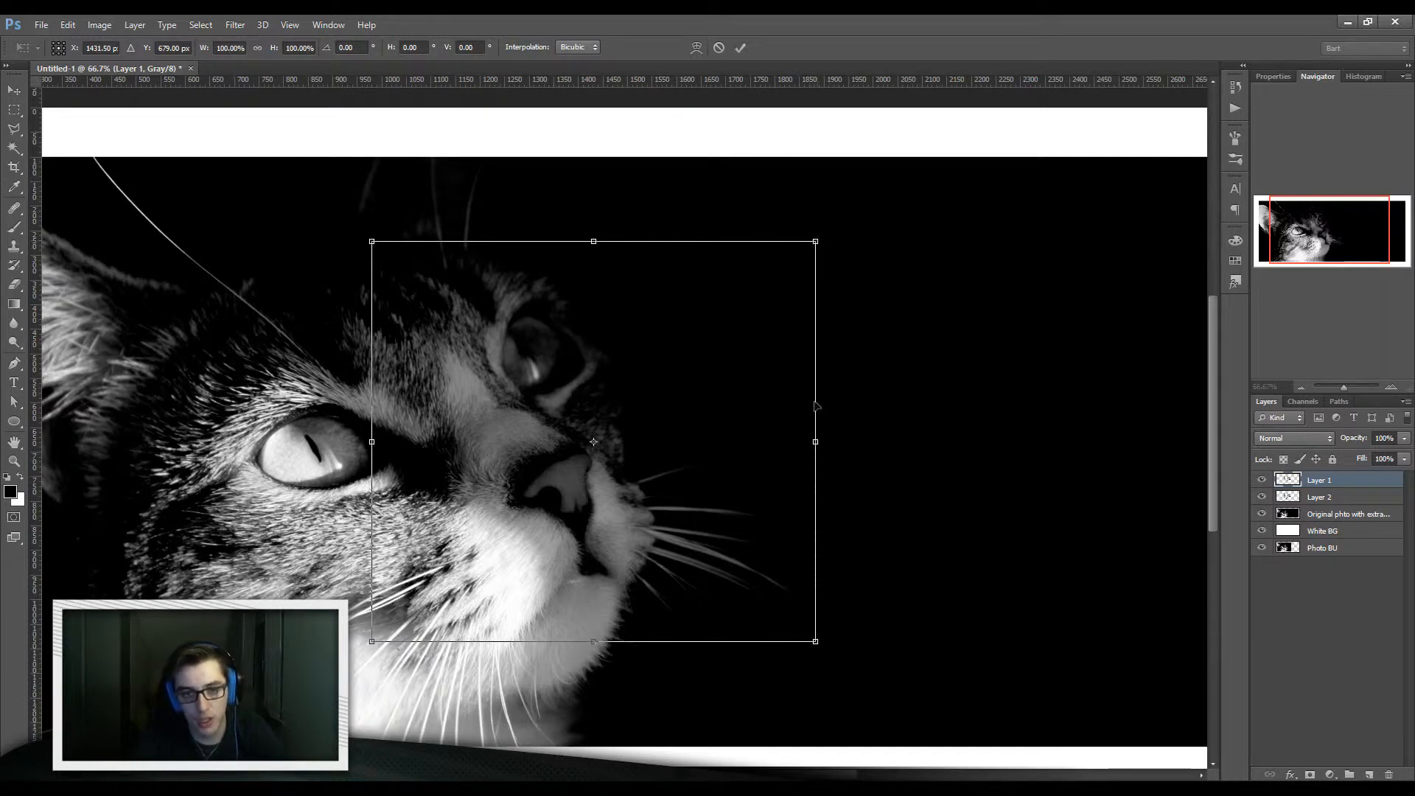
pyautogui.moveTo(817, 443); pyautogui.dragTo(846, 443)
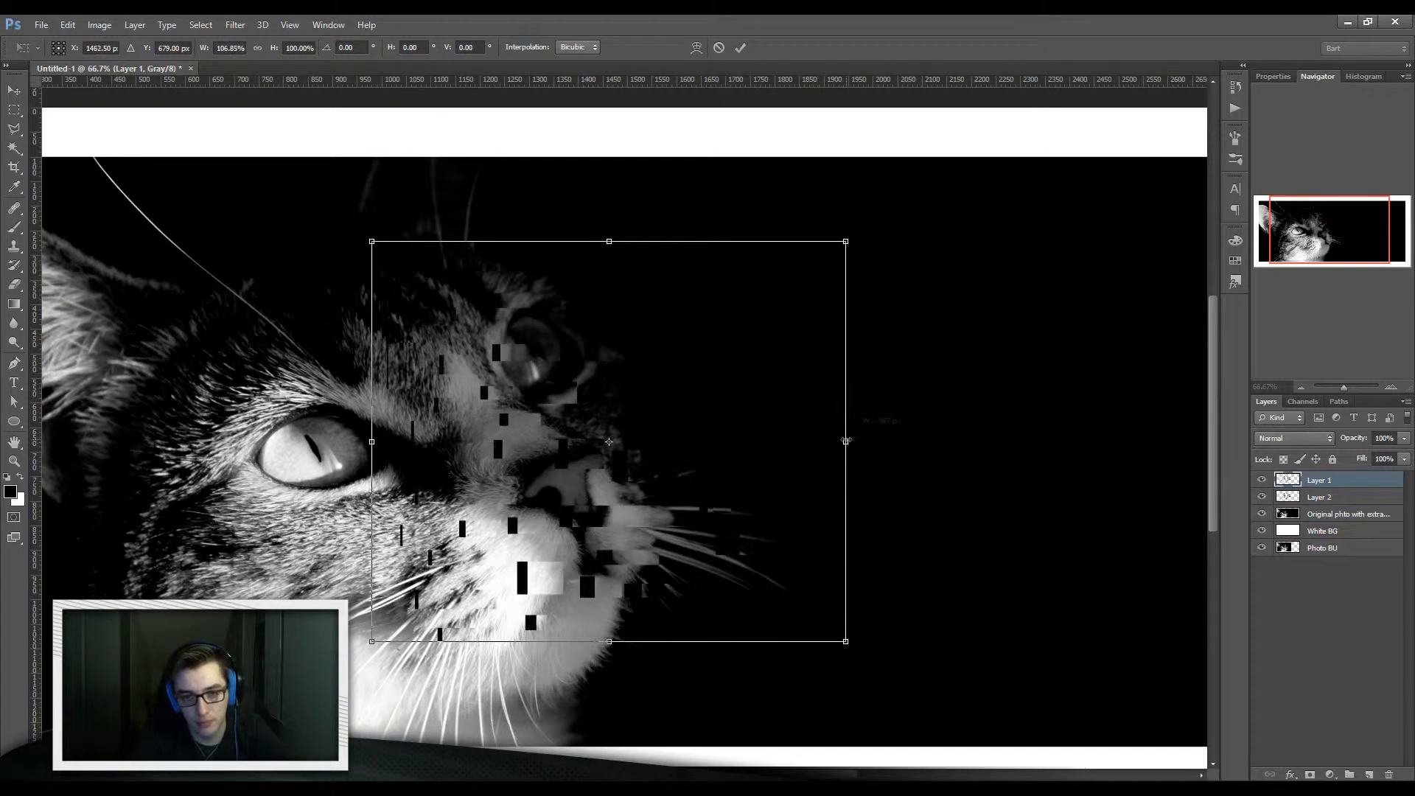
pyautogui.moveTo(611, 236); pyautogui.dragTo(611, 209)
pyautogui.moveTo(845, 442); pyautogui.dragTo(863, 443)
pyautogui.hotkey('ctrl', 'z')
pyautogui.moveTo(619, 207); pyautogui.dragTo(620, 196)
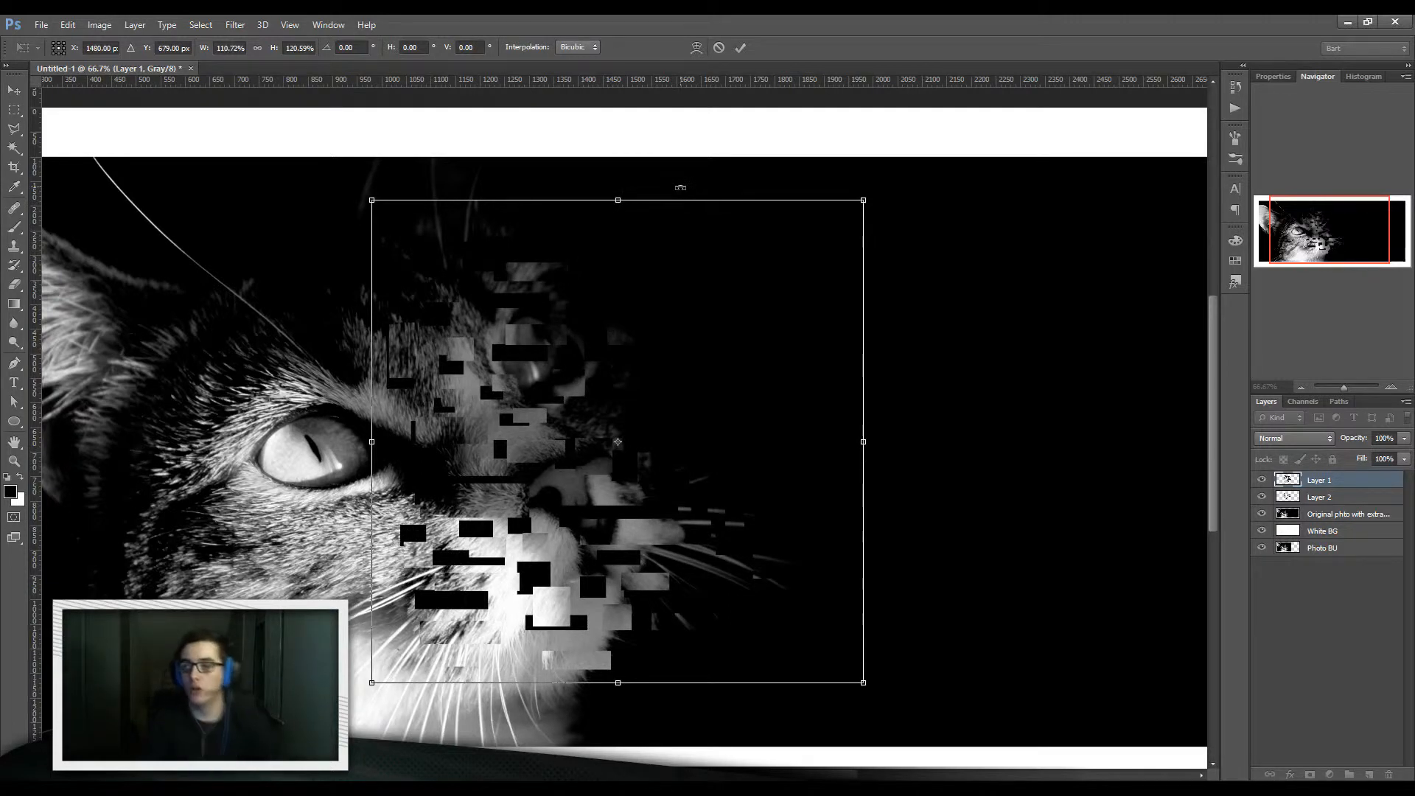
pyautogui.moveTo(618, 197)
pyautogui.mouseDown()
pyautogui.moveTo(619, 168)
pyautogui.moveTo(619, 214)
pyautogui.moveTo(619, 165)
pyautogui.moveTo(619, 180)
pyautogui.mouseUp()
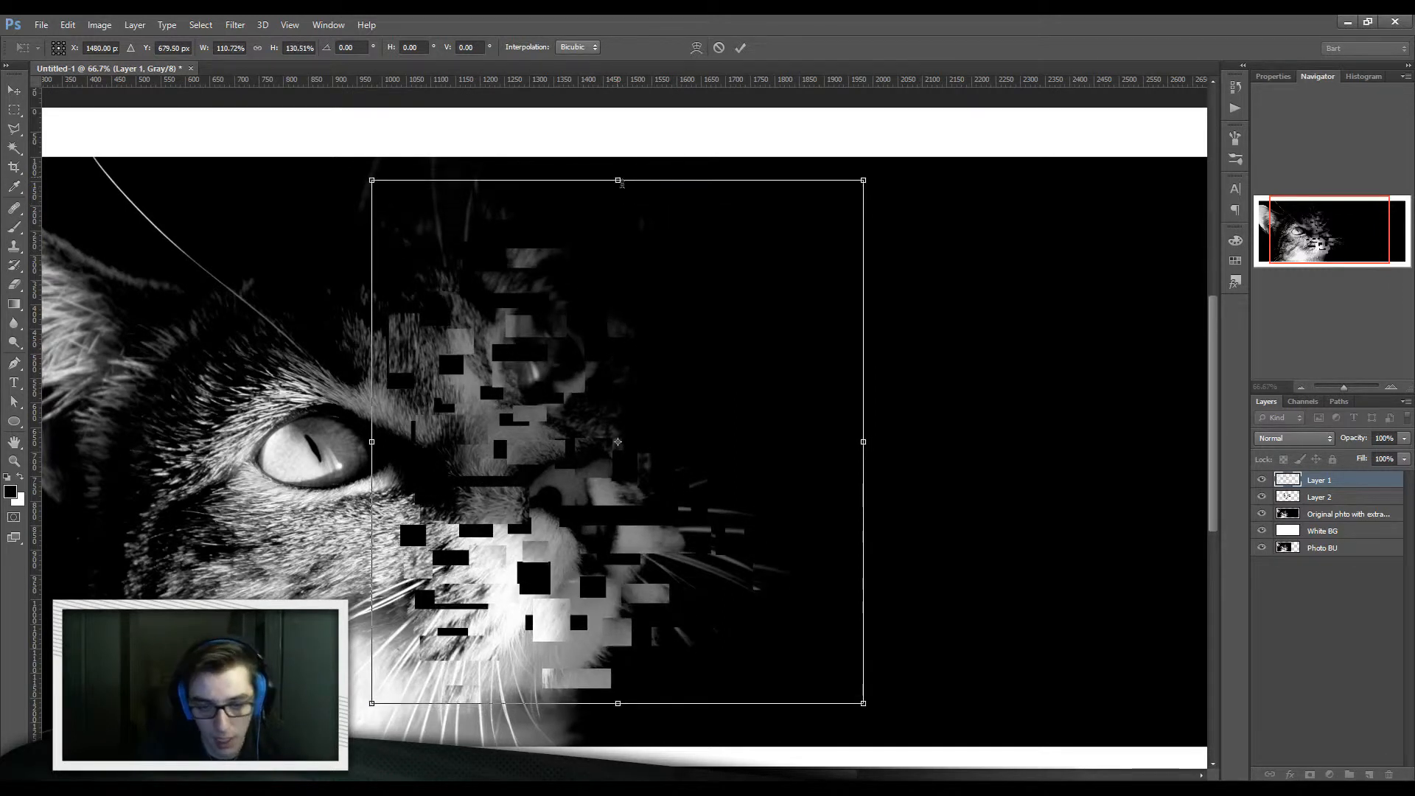
pyautogui.moveTo(617, 704); pyautogui.dragTo(616, 708)
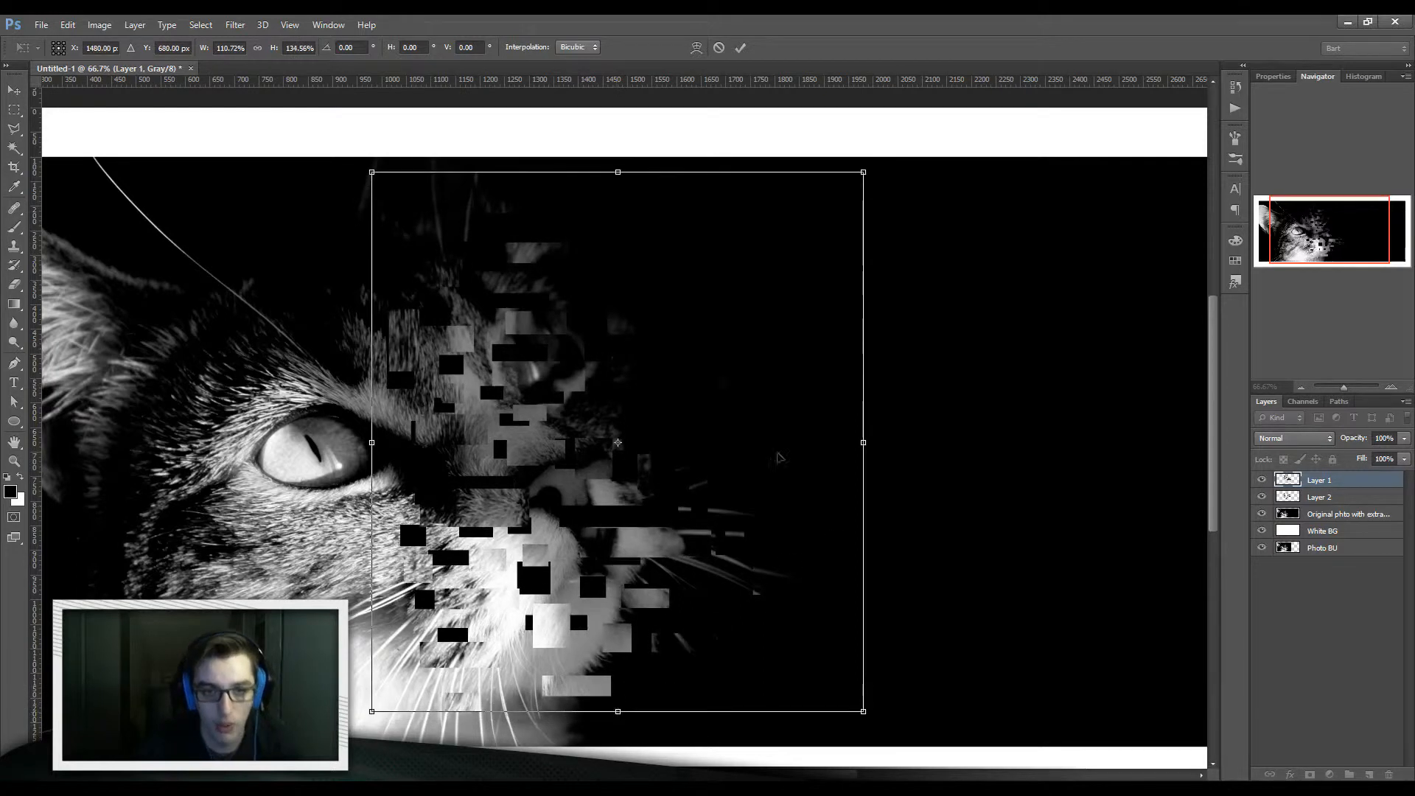
pyautogui.click(740, 48)
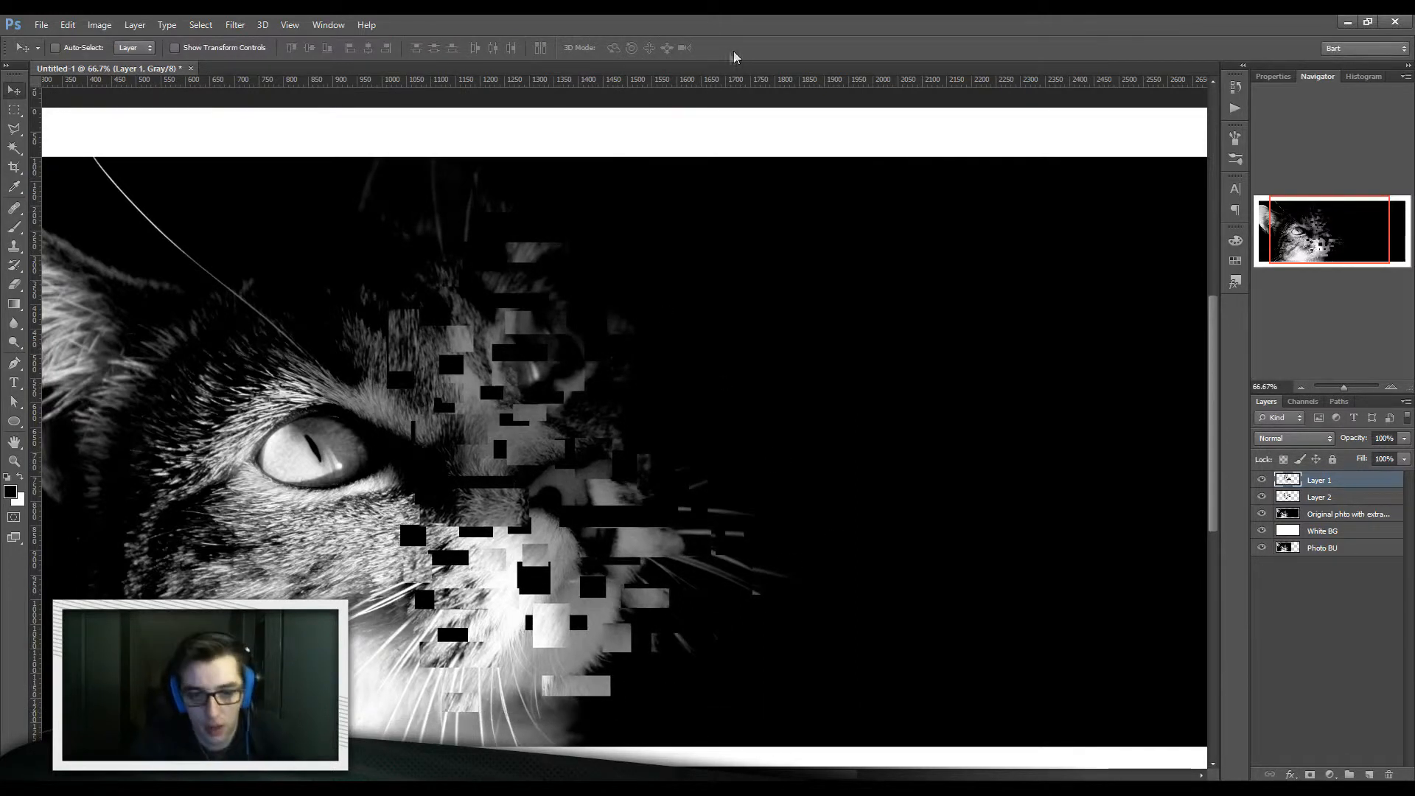
# - Try moving Layer 1 to the bottom of the layer stack, and undo the reordering together with the scaling
pyautogui.moveTo(1331, 485); pyautogui.dragTo(1339, 611)
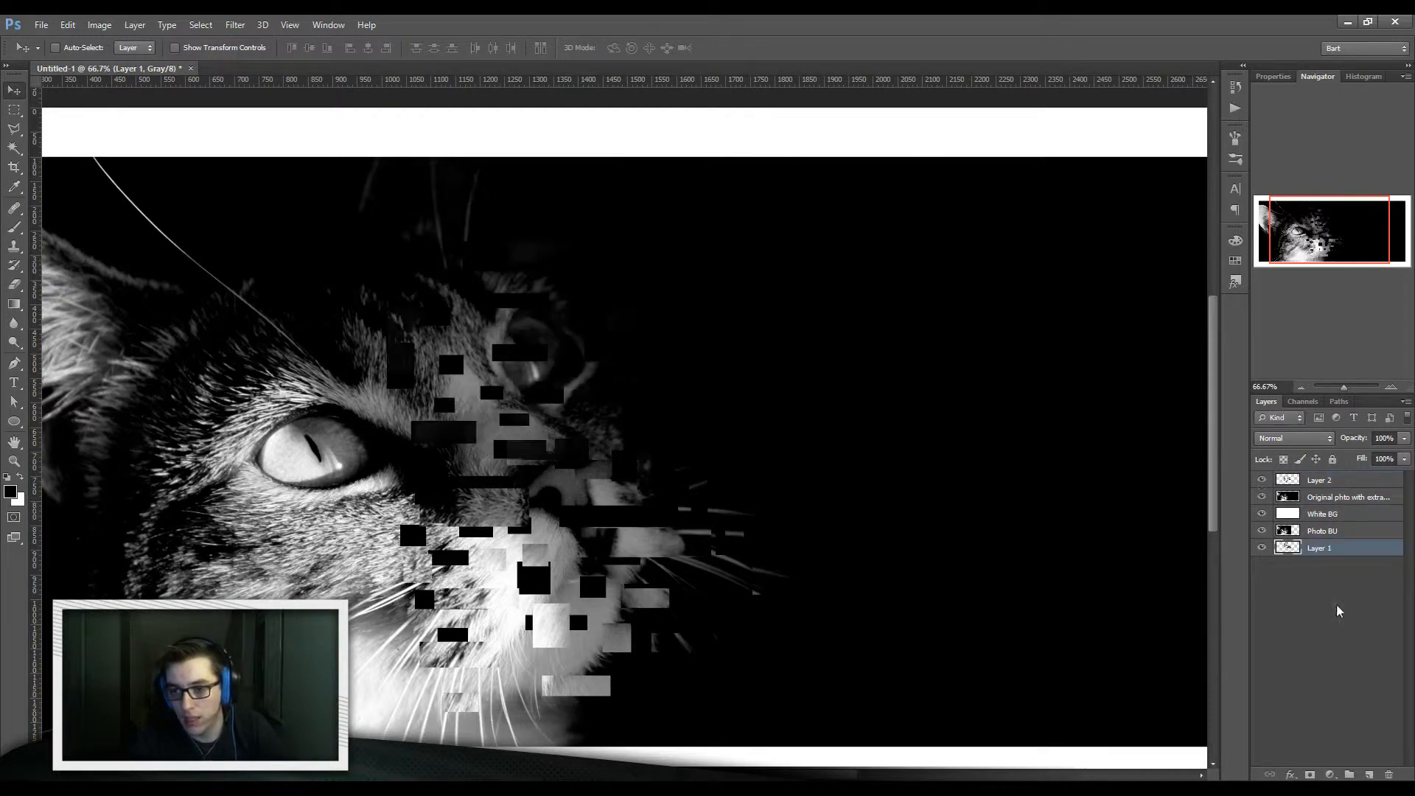
pyautogui.hotkey('ctrl', 'shift', ']')
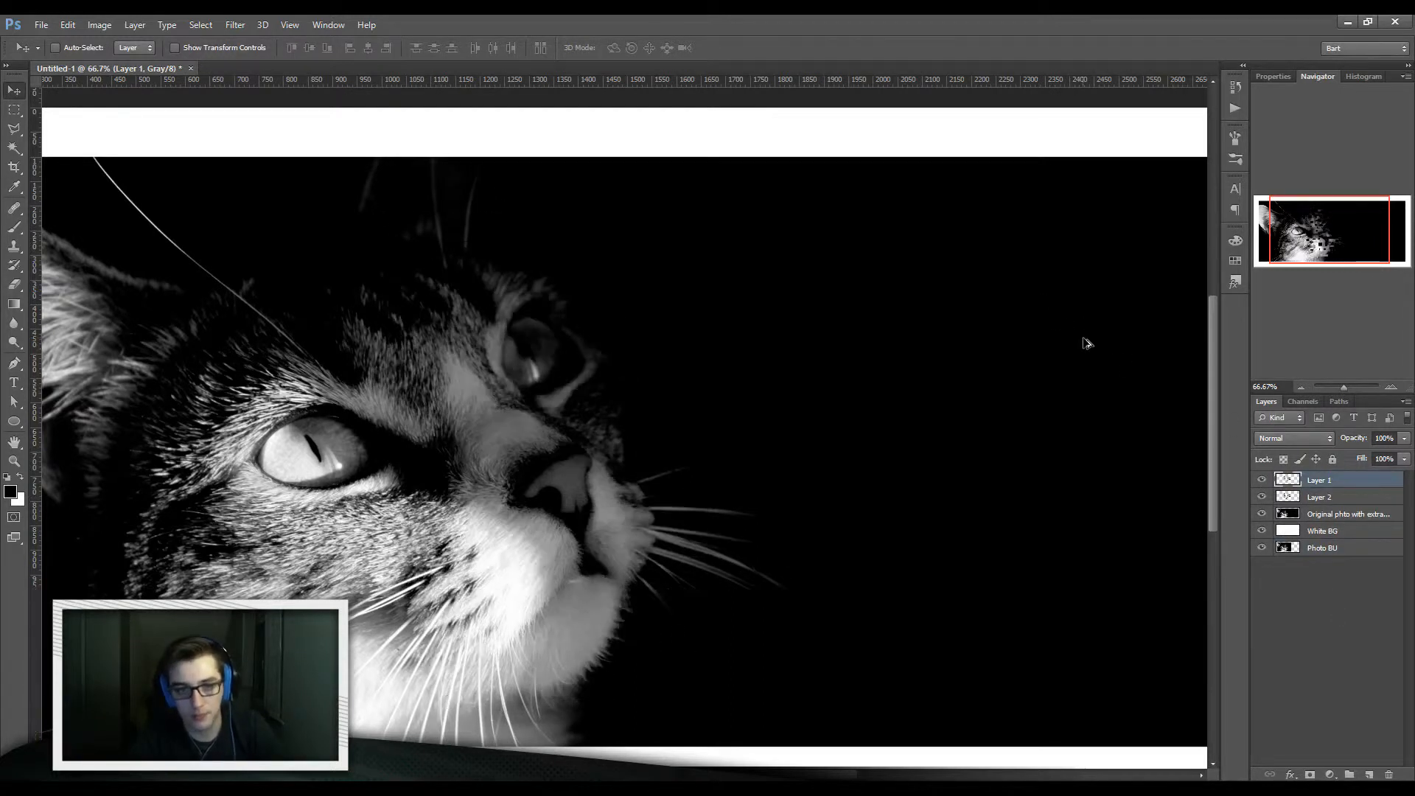
# - Duplicate Layer 2 to the bottom of the layer stack and rename the copy "Squares BU"
pyautogui.moveTo(1347, 497); pyautogui.dragTo(1340, 557)
pyautogui.keyDown('alt'); pyautogui.click(1344, 555); pyautogui.keyUp('alt')
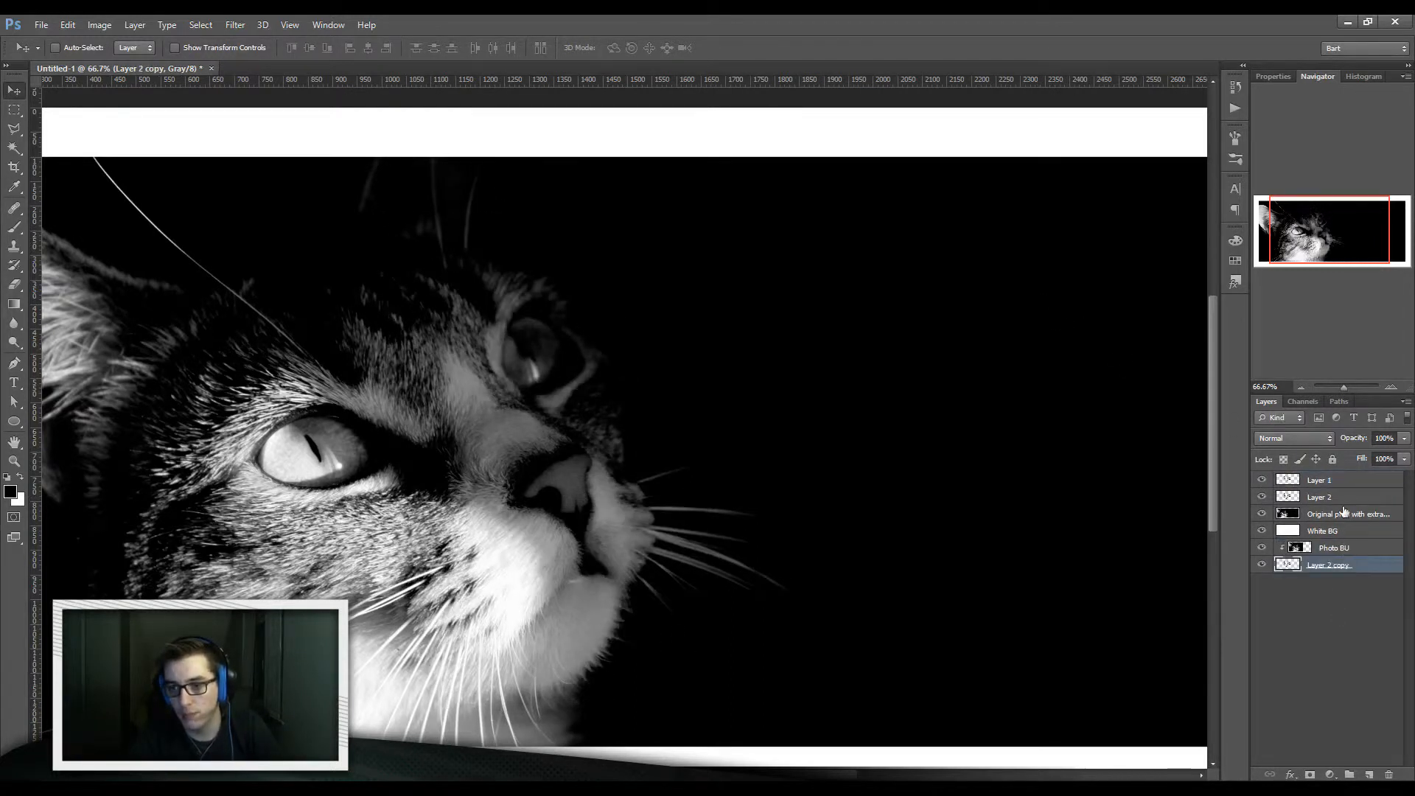
pyautogui.hotkey('ctrl', 'z')
pyautogui.doubleClick(1326, 565)
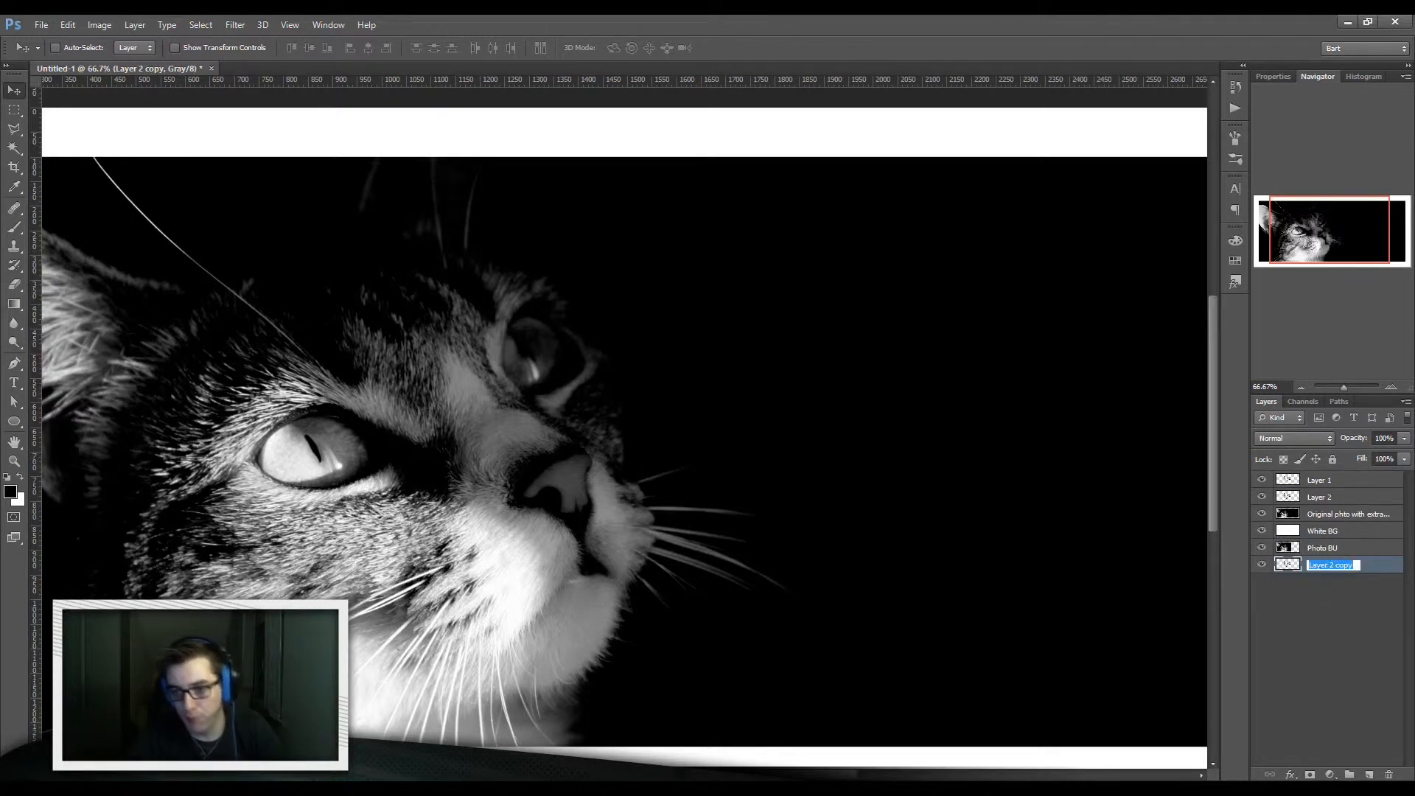
pyautogui.press('BackSpace')
pyautogui.write('Squares BU')
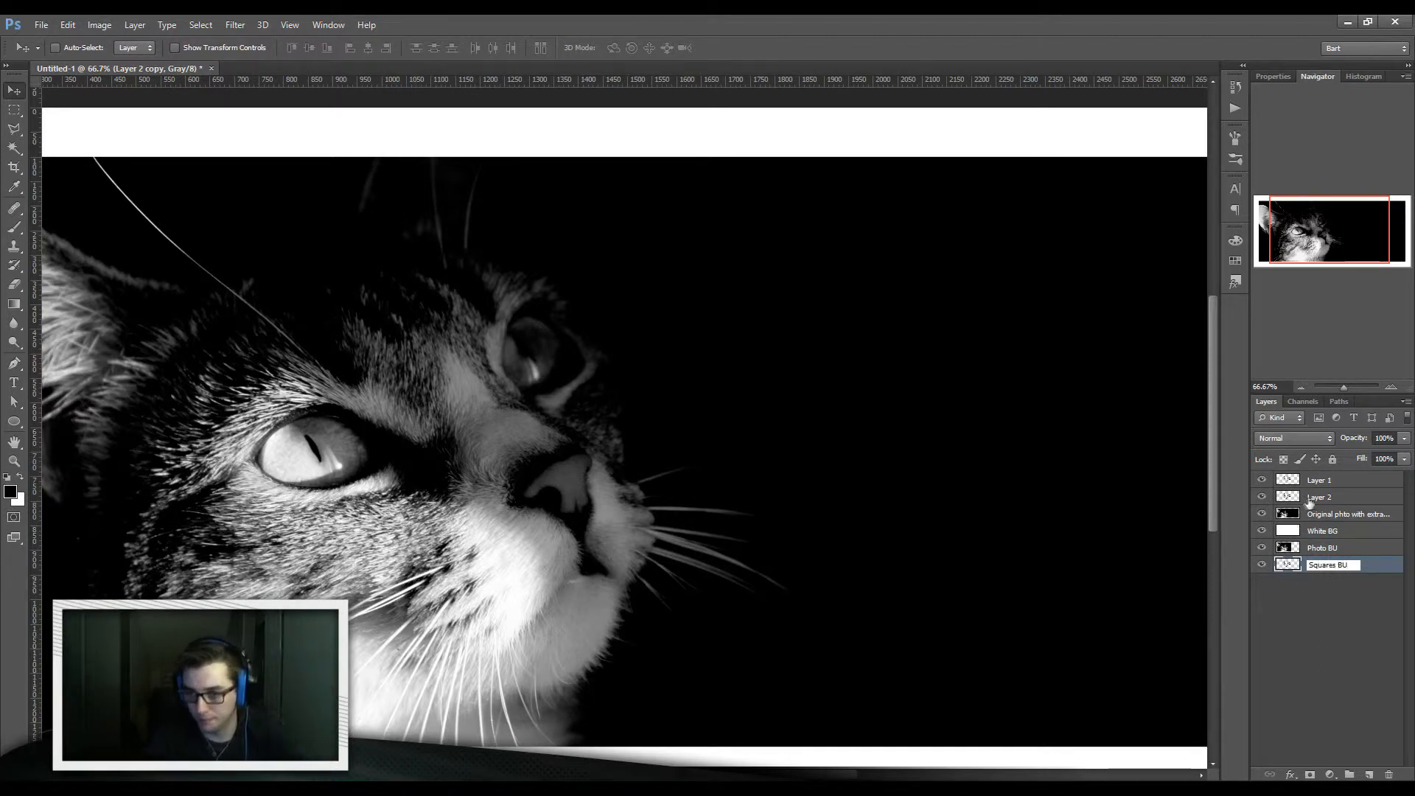
# - Rename Layer 2 as "Black cutout" and Layer 1 as "Squares"
pyautogui.click(1318, 499)
pyautogui.doubleClick(1318, 504)
pyautogui.write('B')
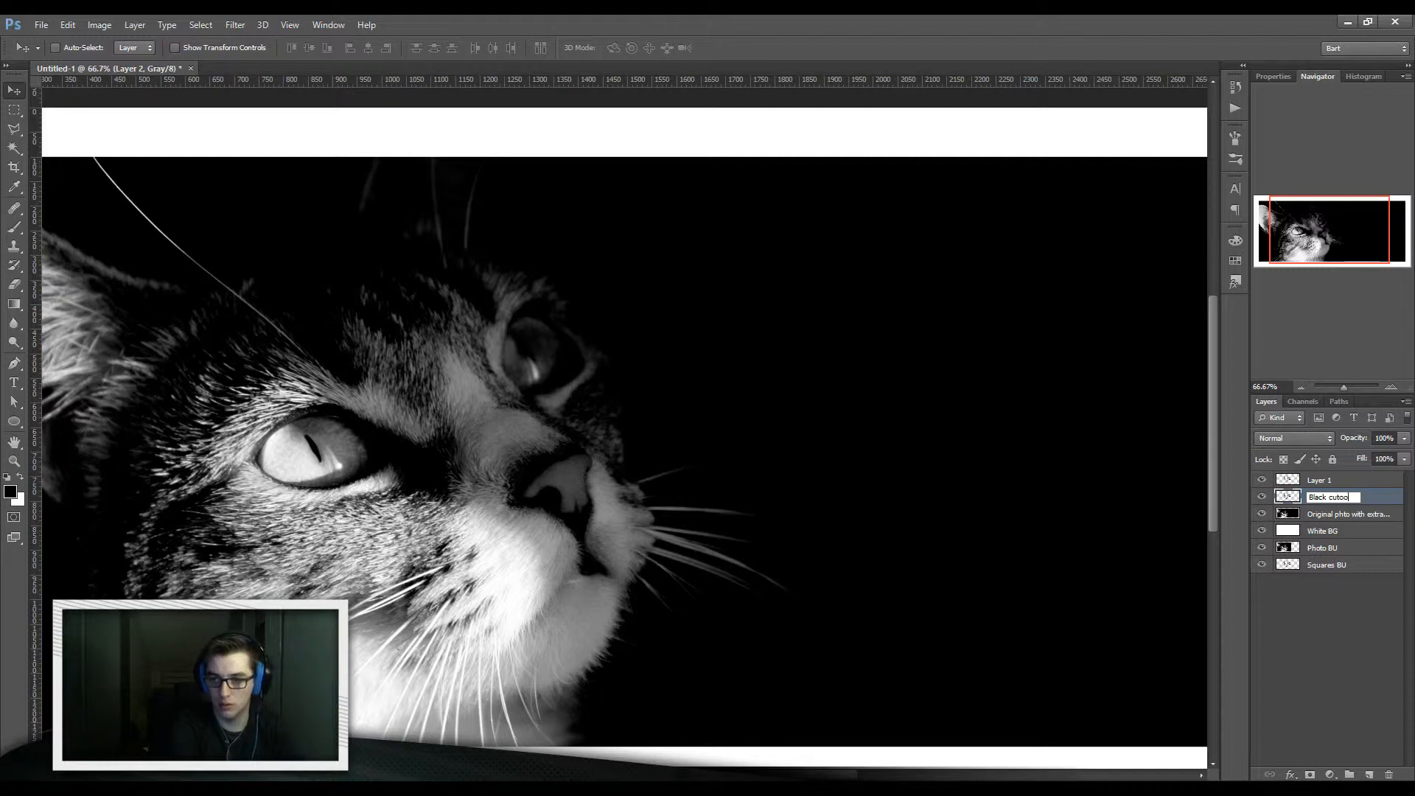
pyautogui.write('lack cutou')
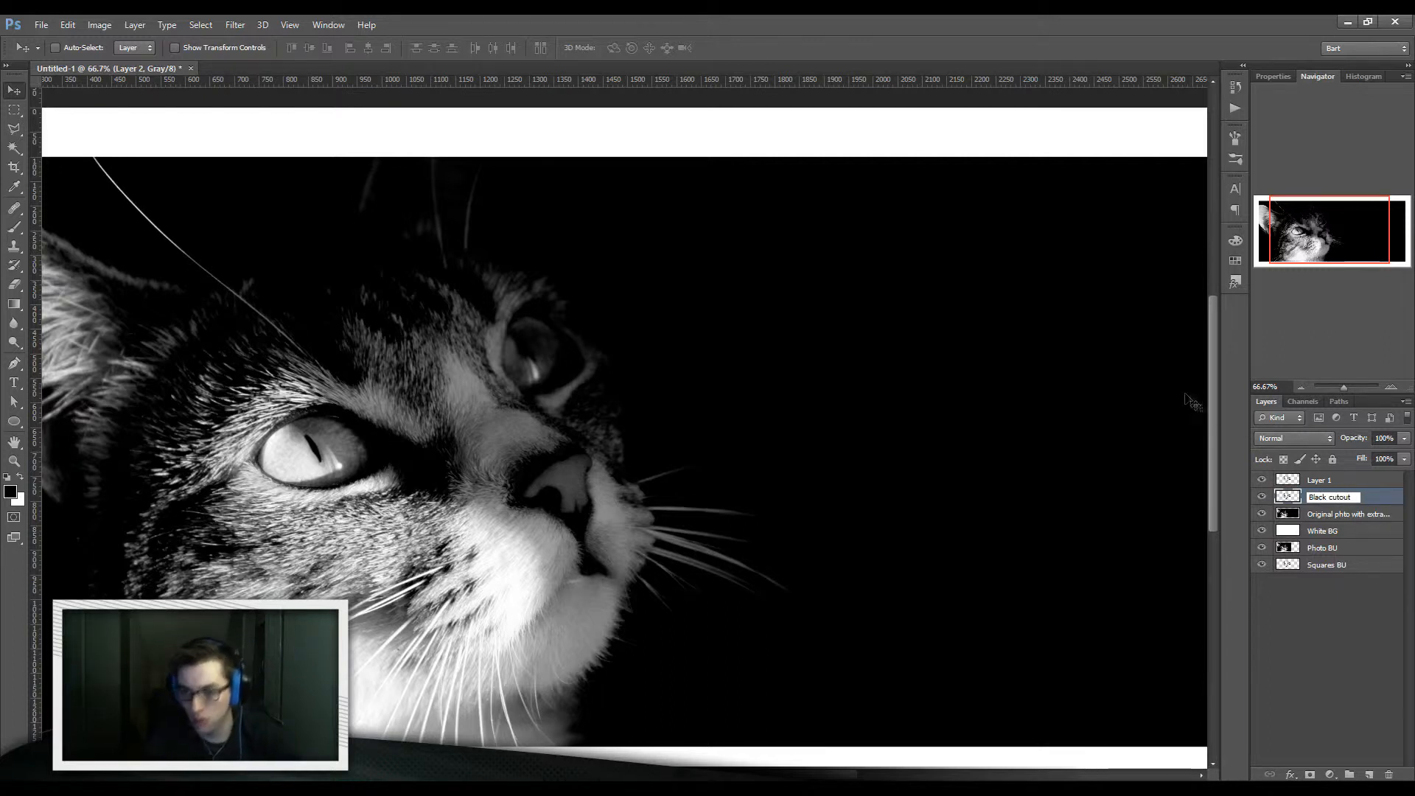
pyautogui.doubleClick(1319, 480)
pyautogui.write('Squares')
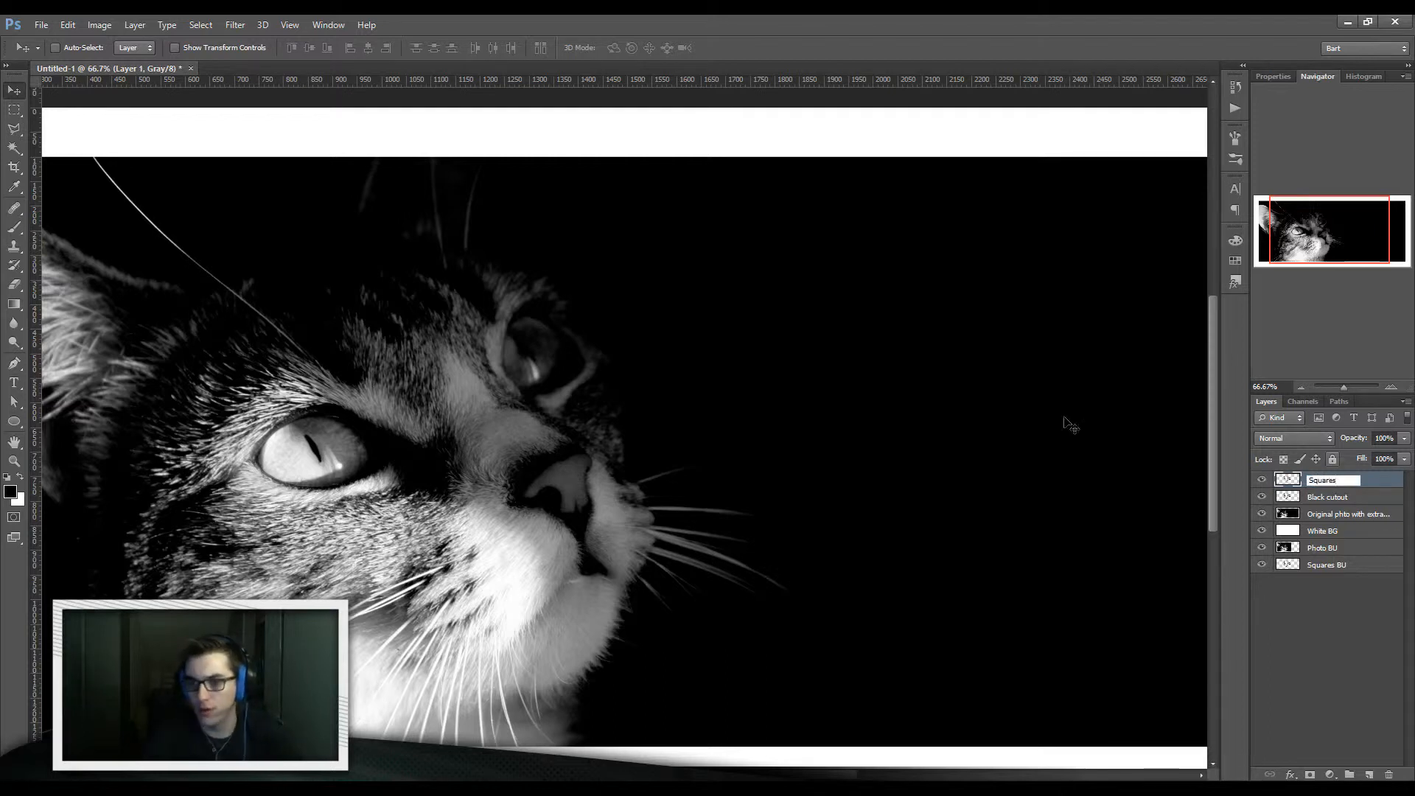
pyautogui.press('Return')
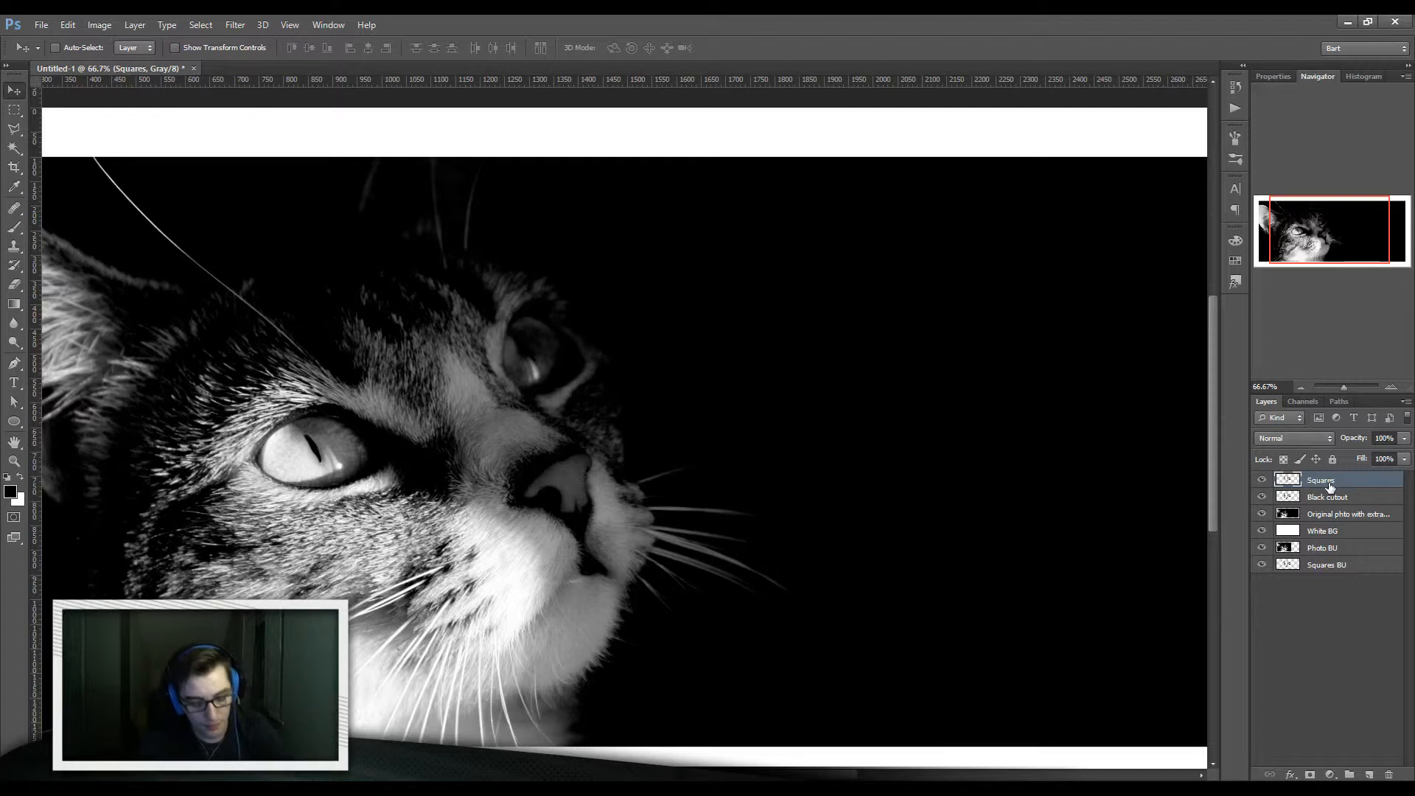
# - Free-transform the Squares layer to 115.36% width and 115.32% height, shift it right to X 1498 px, and apply the transform
pyautogui.hotkey('ctrl', 't')
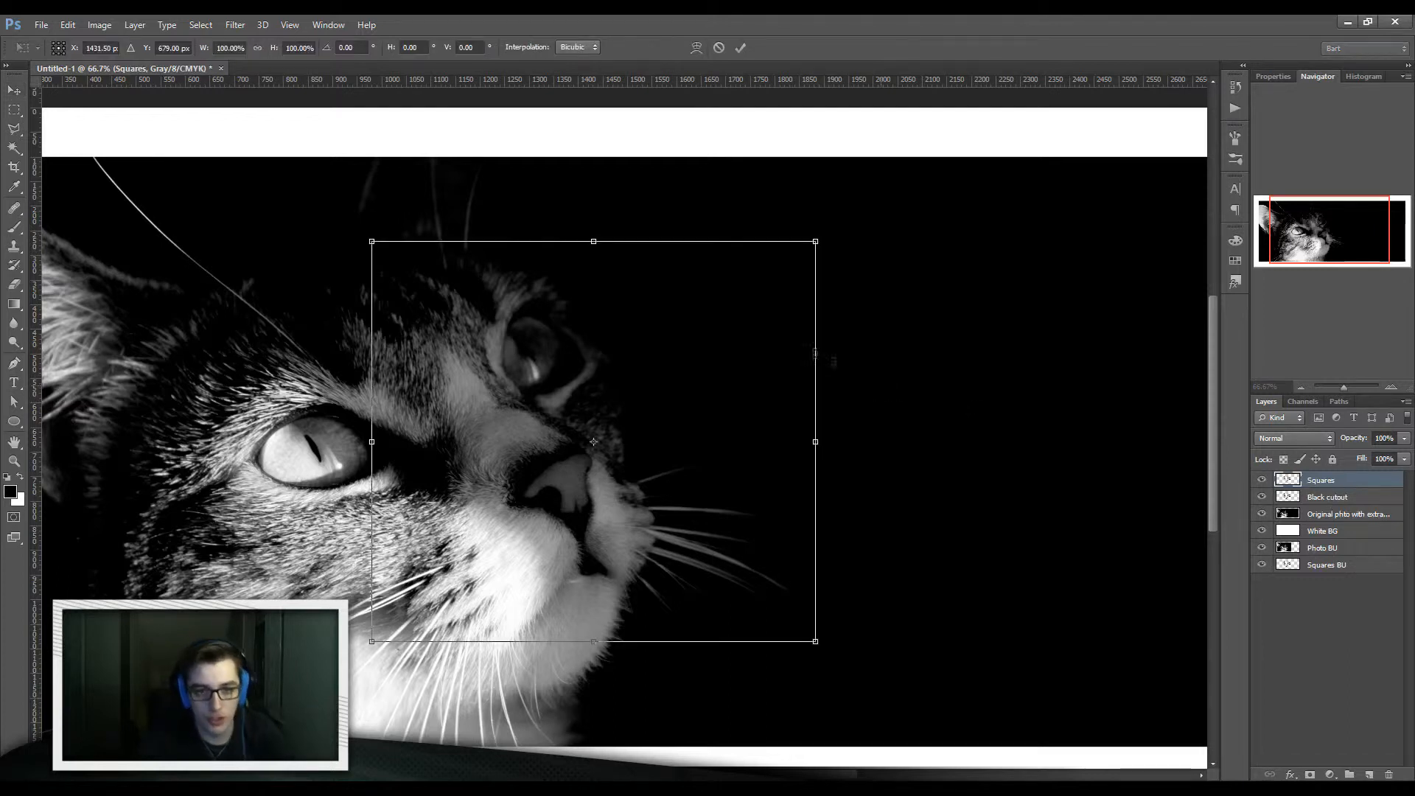
pyautogui.moveTo(824, 238); pyautogui.dragTo(863, 215)
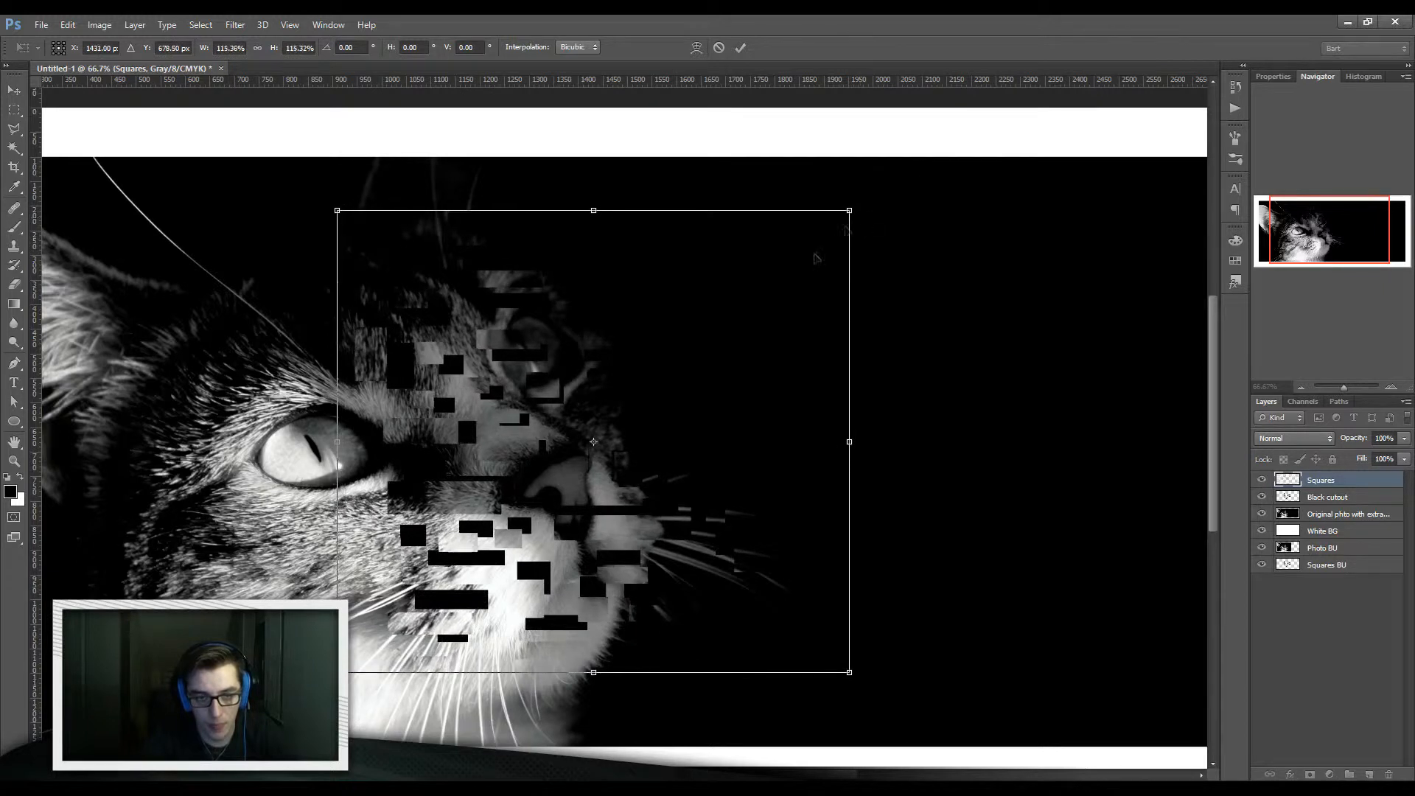
pyautogui.moveTo(631, 355); pyautogui.dragTo(652, 355)
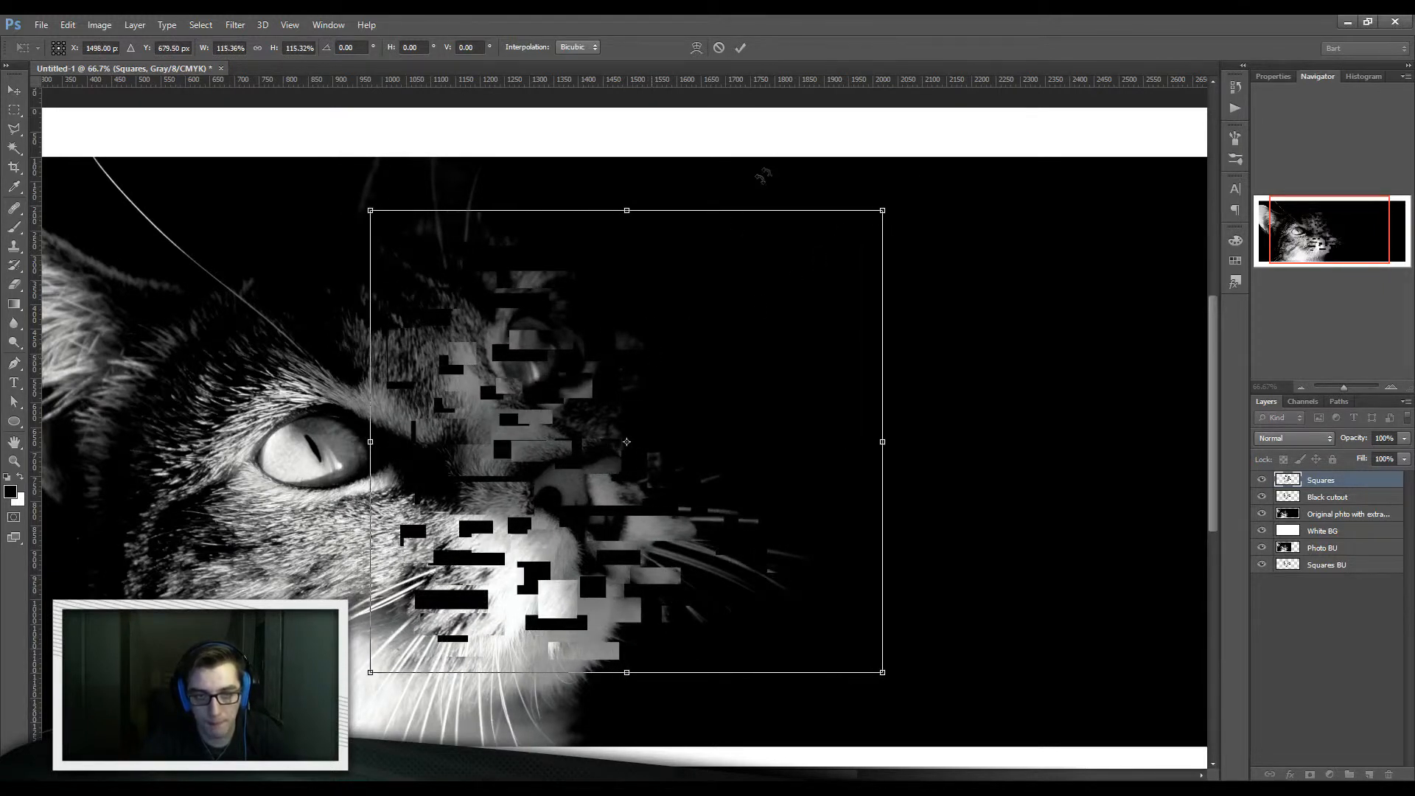
pyautogui.click(741, 47)
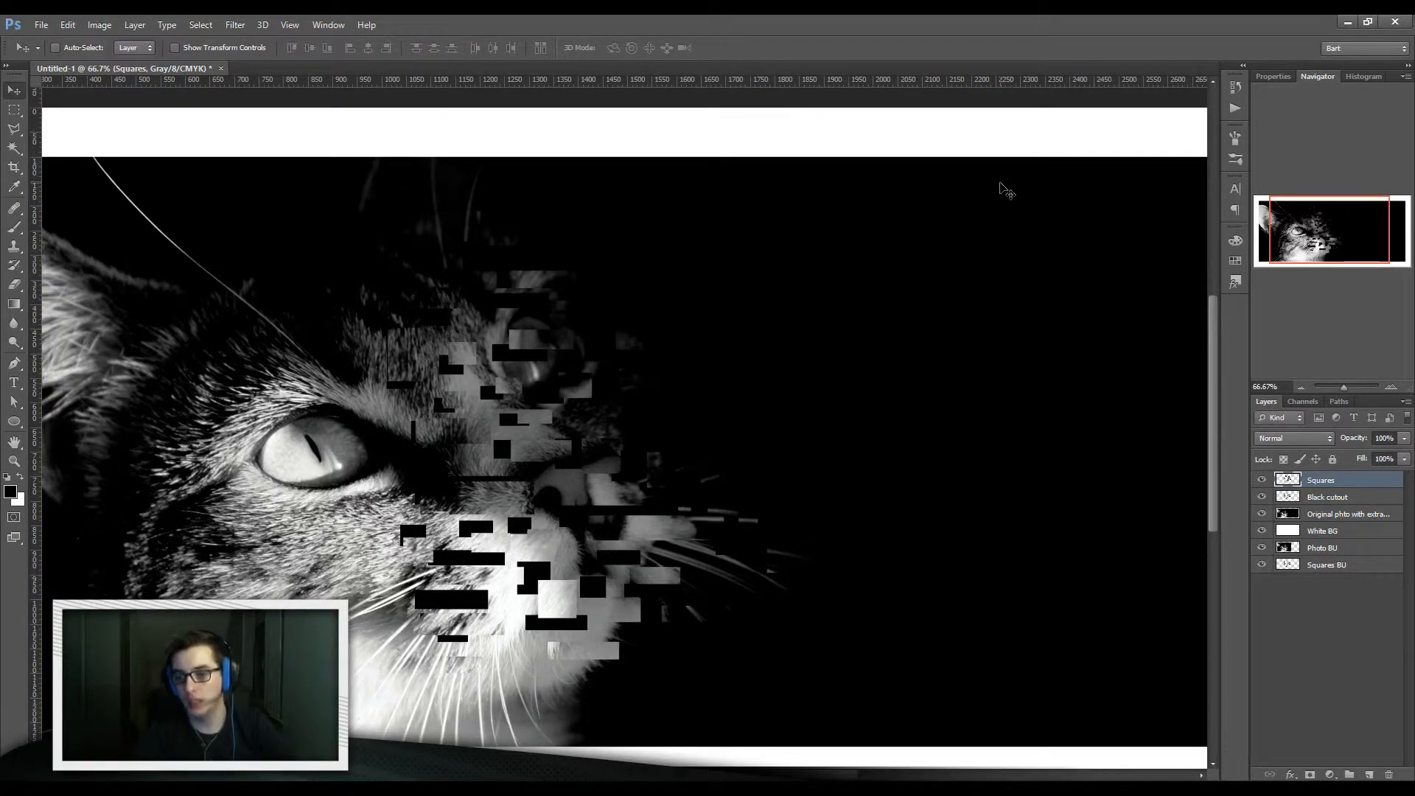
# - Add an Inner Shadow to the Squares layer with a white colour and the Normal blend mode
pyautogui.rightClick(1331, 485)
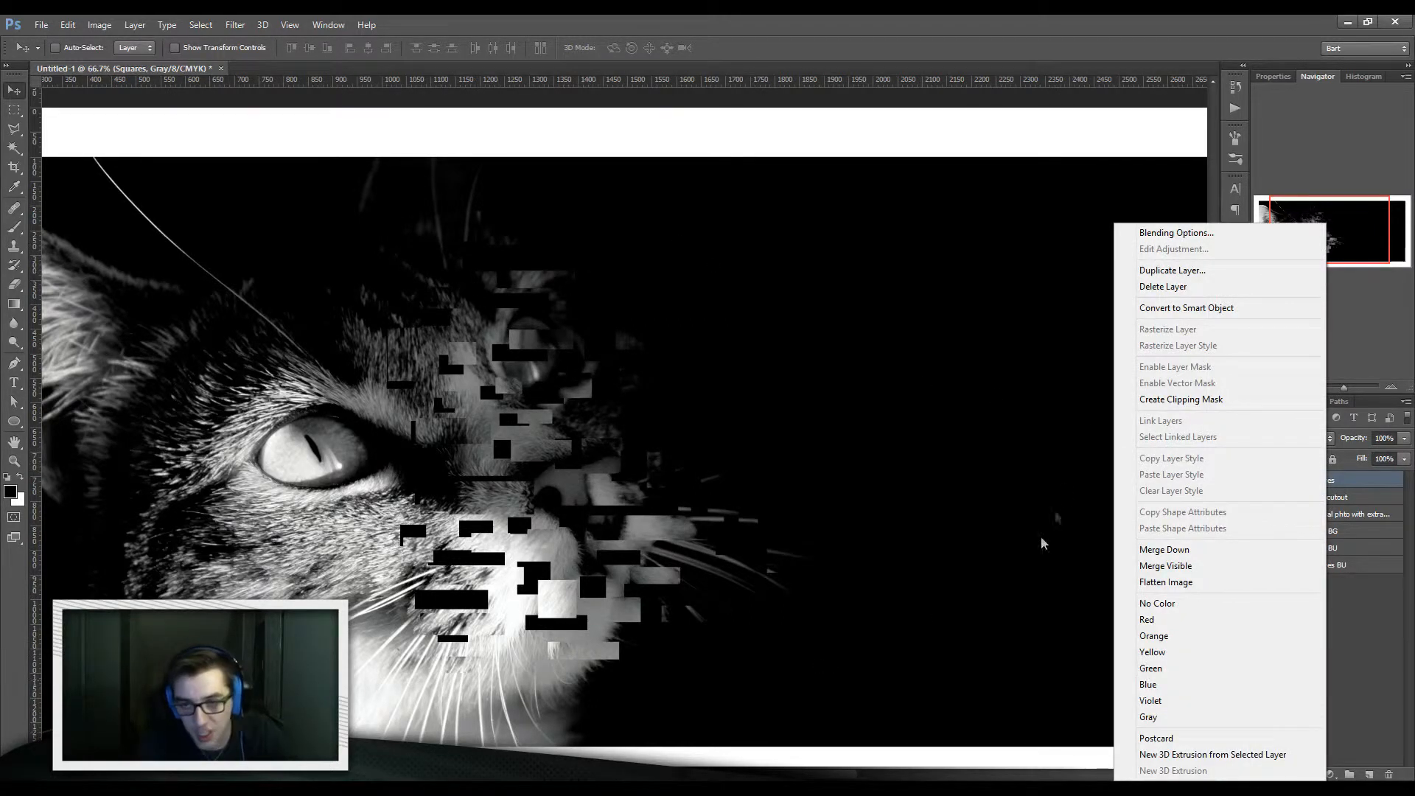
pyautogui.click(1177, 233)
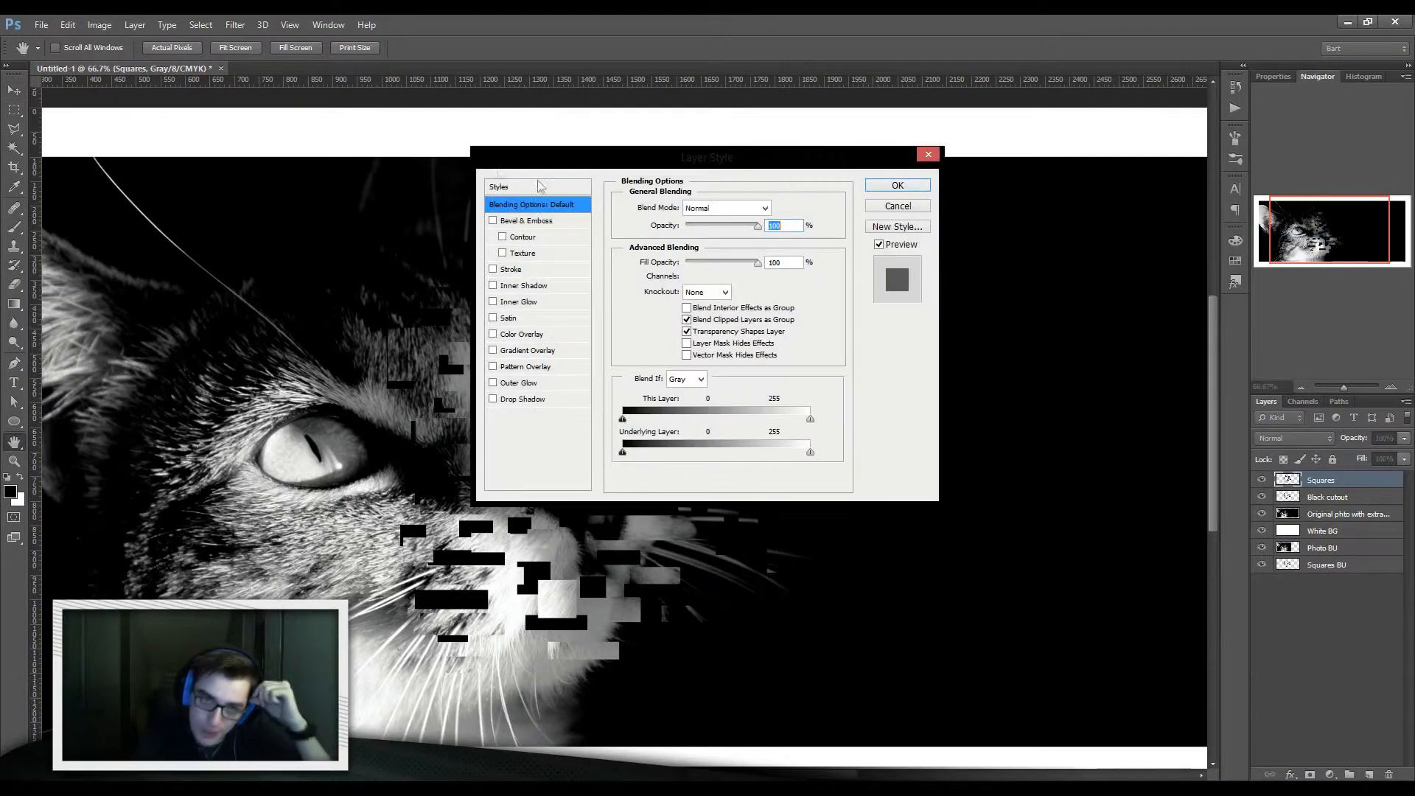
pyautogui.click(536, 285)
pyautogui.moveTo(720, 158); pyautogui.dragTo(990, 208)
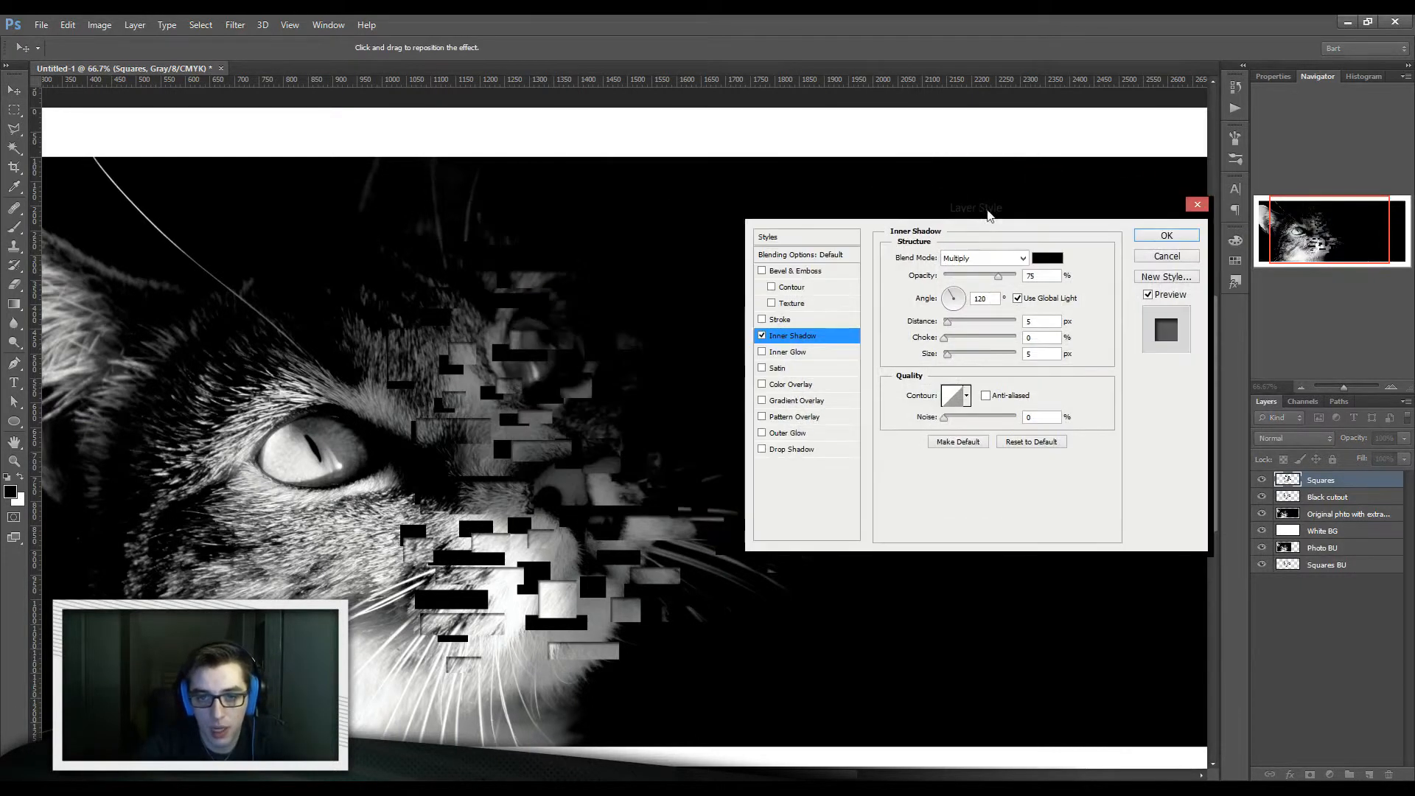
pyautogui.click(1046, 258)
pyautogui.click(512, 327)
pyautogui.click(822, 317)
pyautogui.click(980, 258)
pyautogui.click(971, 278)
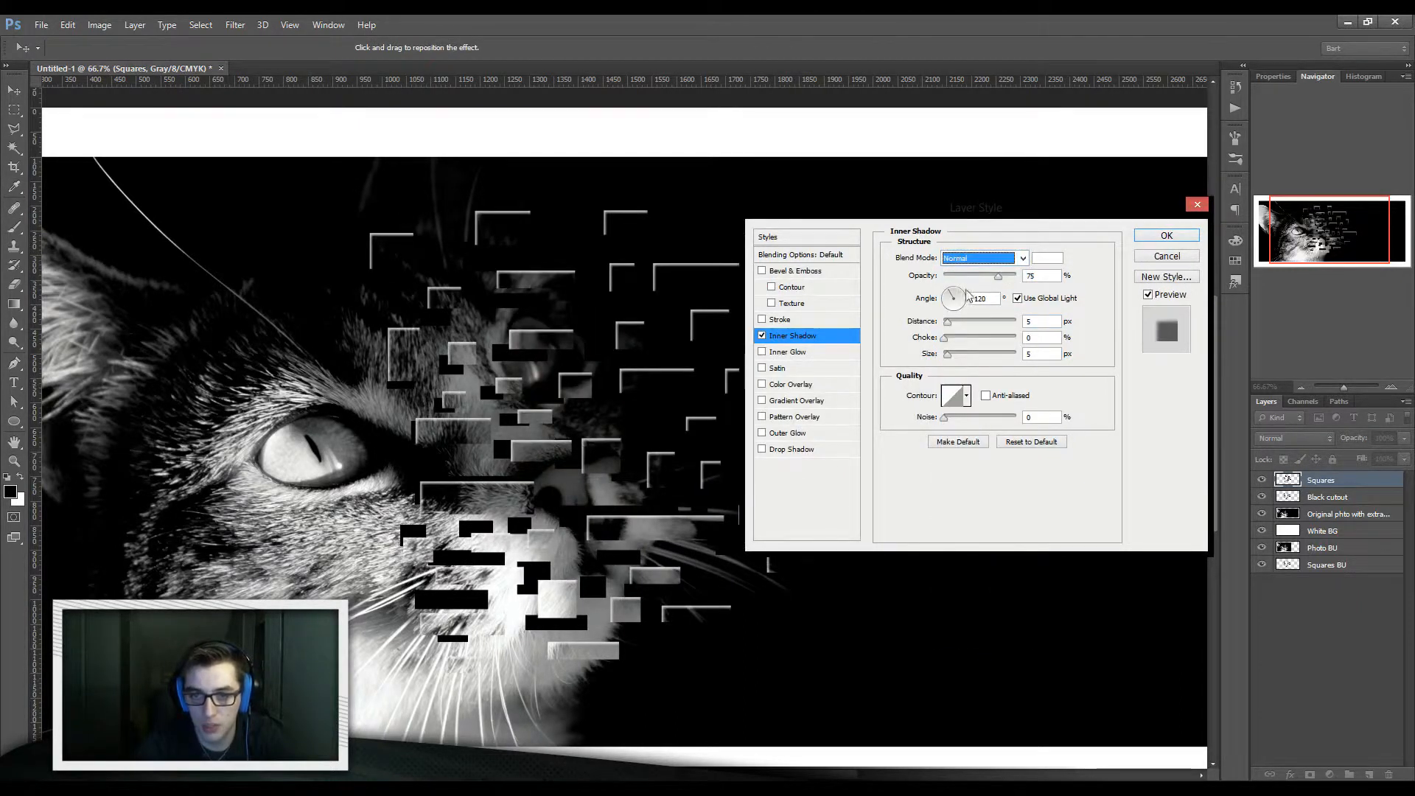
# - Turn off Use Global Light for the inner shadow, set angle 42°, distance 1 px and size 0 px, and apply the style
pyautogui.moveTo(964, 293)
pyautogui.mouseDown()
pyautogui.moveTo(953, 289)
pyautogui.moveTo(965, 291)
pyautogui.mouseUp()
pyautogui.click(1017, 298)
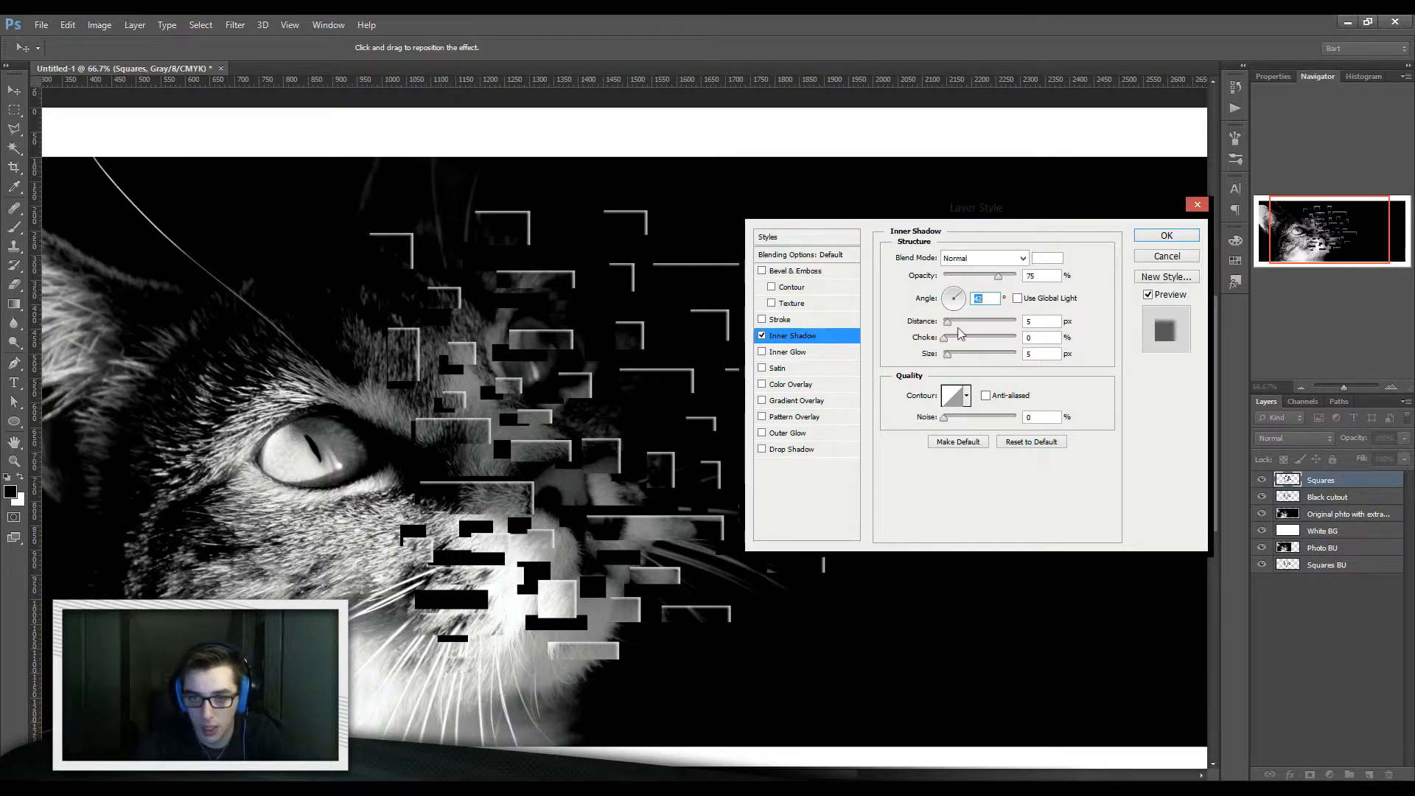
pyautogui.click(948, 325)
pyautogui.moveTo(946, 323); pyautogui.dragTo(884, 358)
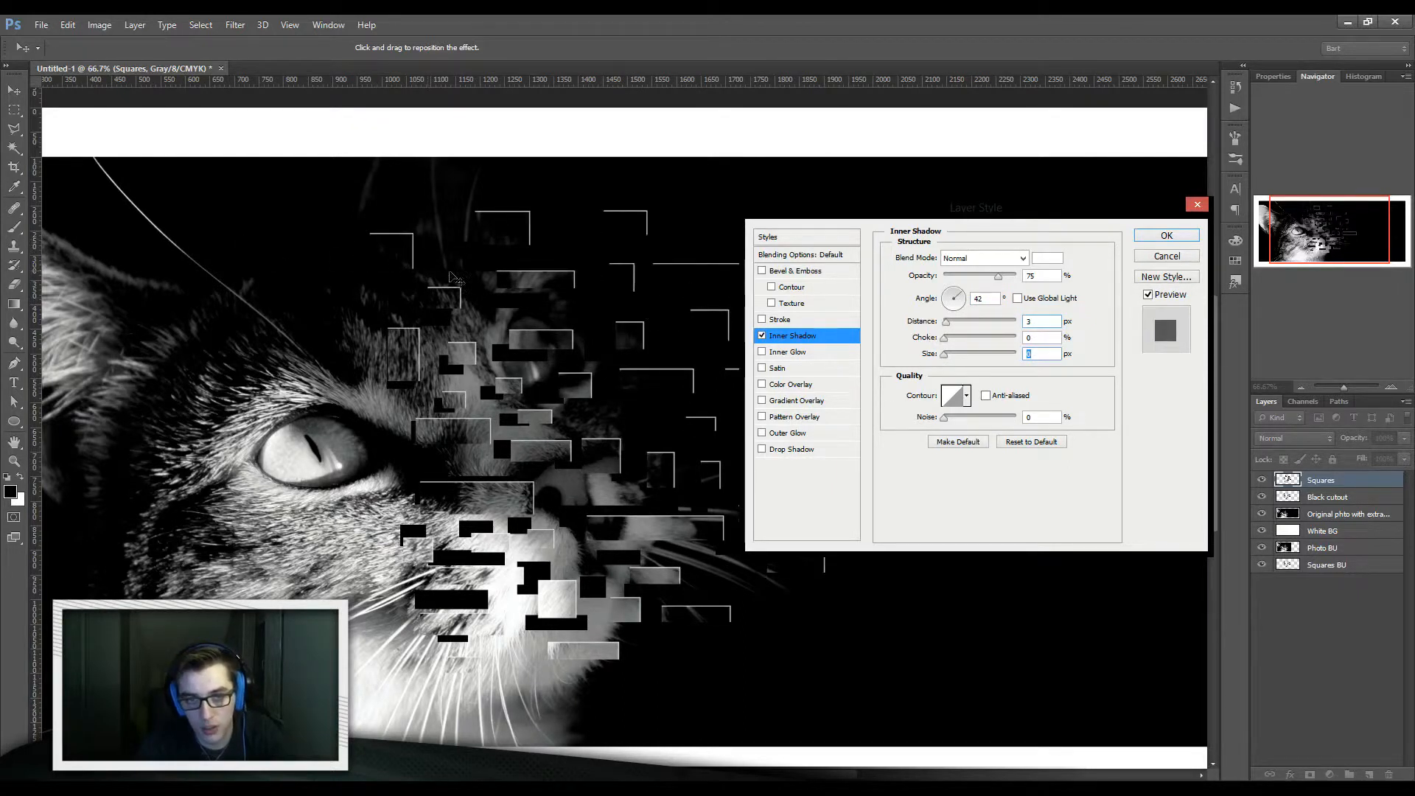
pyautogui.moveTo(945, 325); pyautogui.dragTo(943, 326)
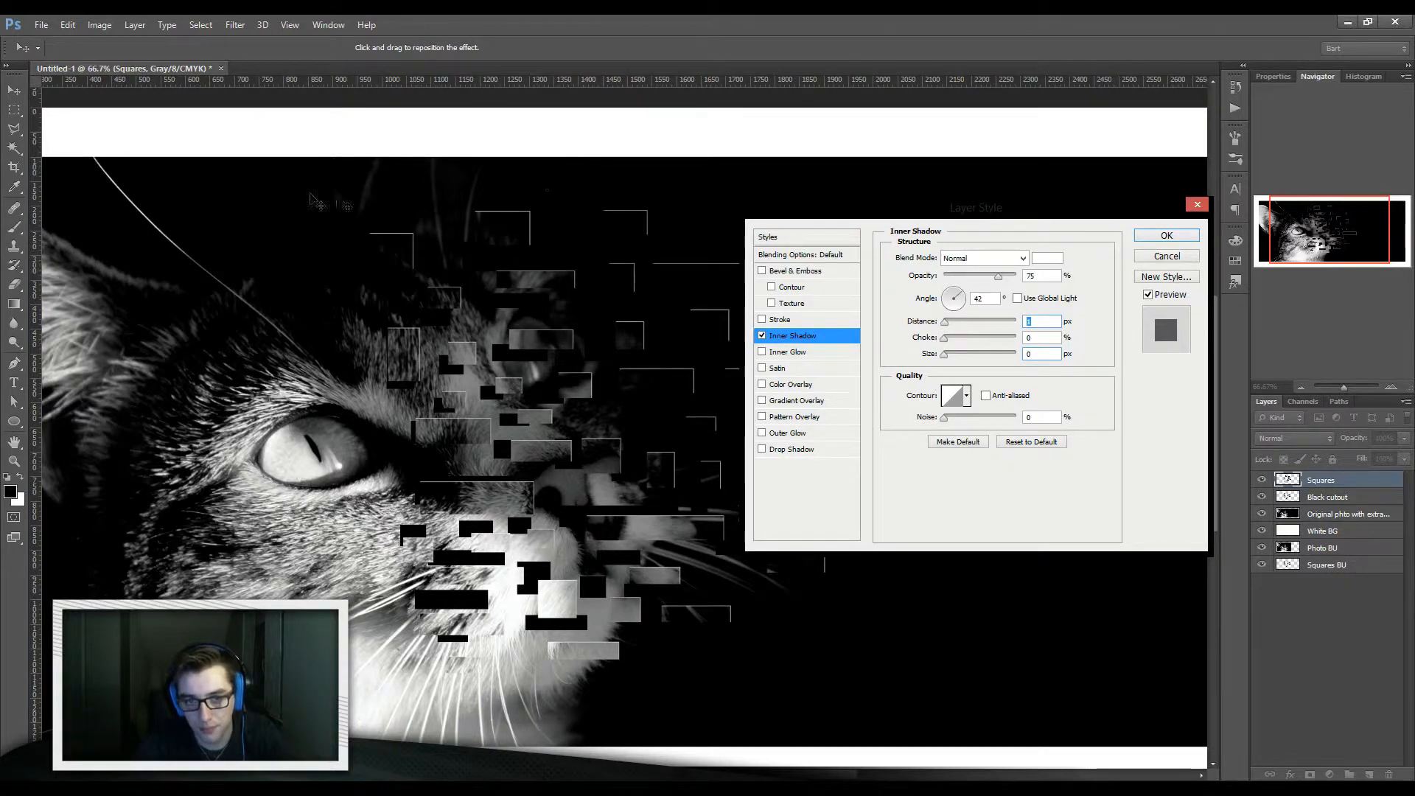
pyautogui.click(1167, 236)
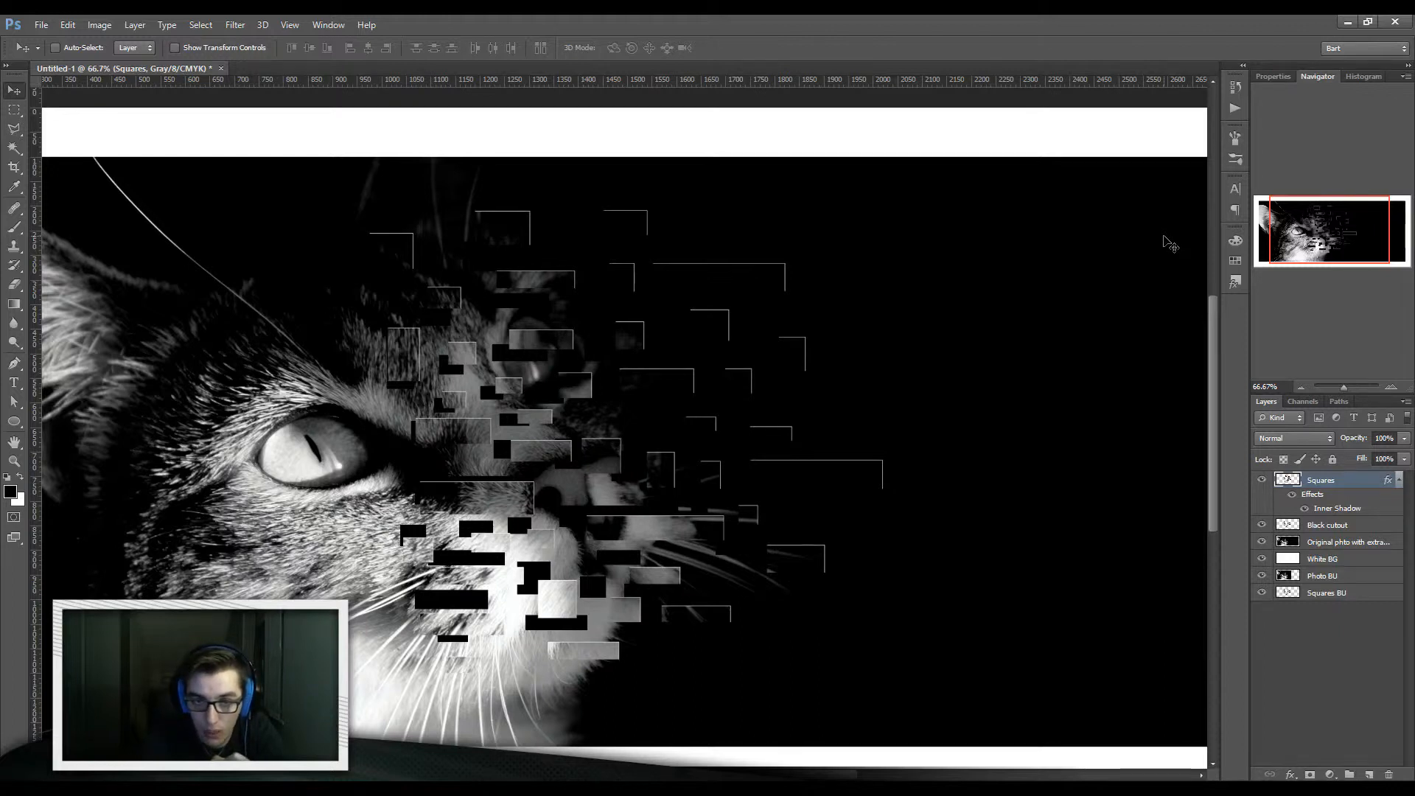
# - Convert the Squares layer to a smart object and duplicate it twice
pyautogui.rightClick(1327, 479)
pyautogui.click(1173, 309)
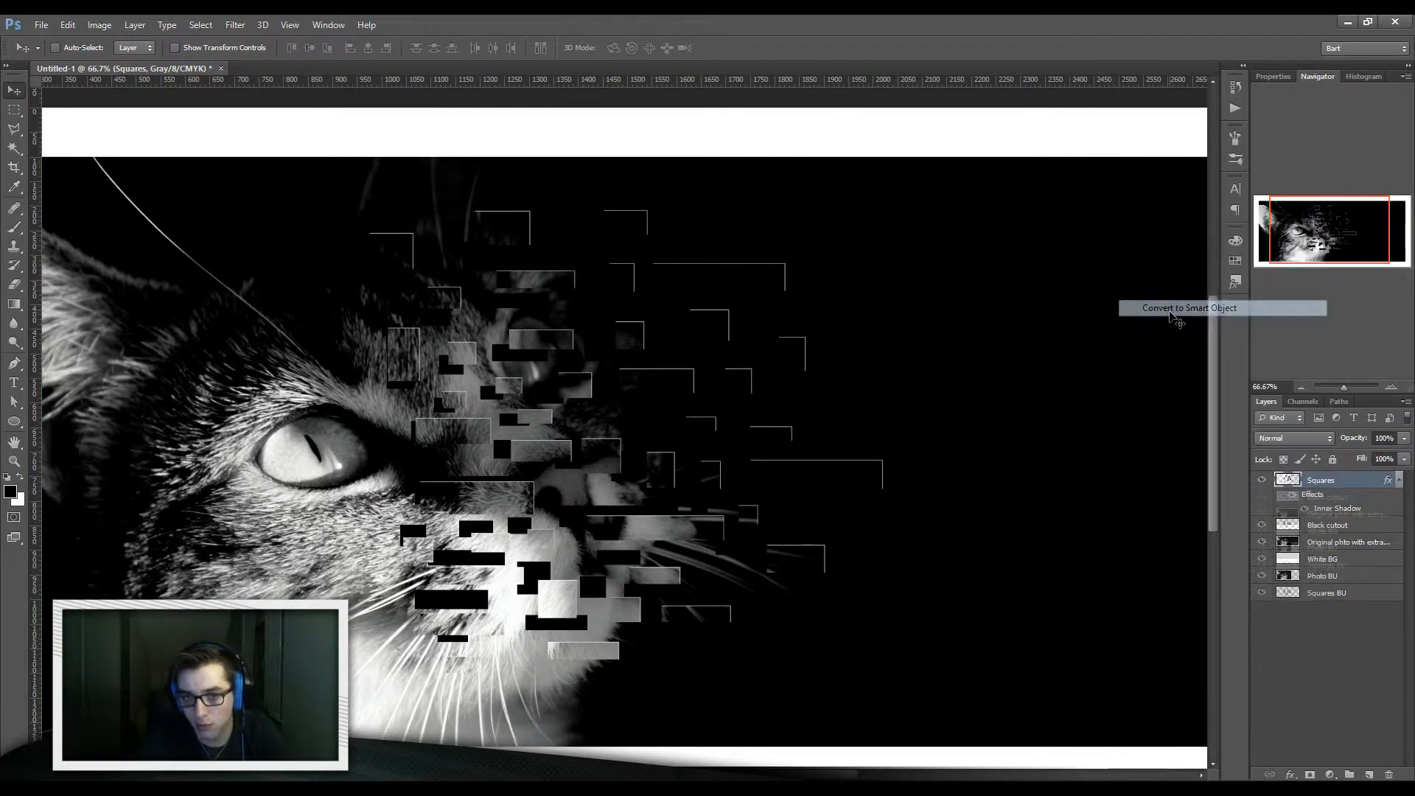
pyautogui.hotkey('ctrl', 'j')
pyautogui.hotkey('ctrl', 'j')
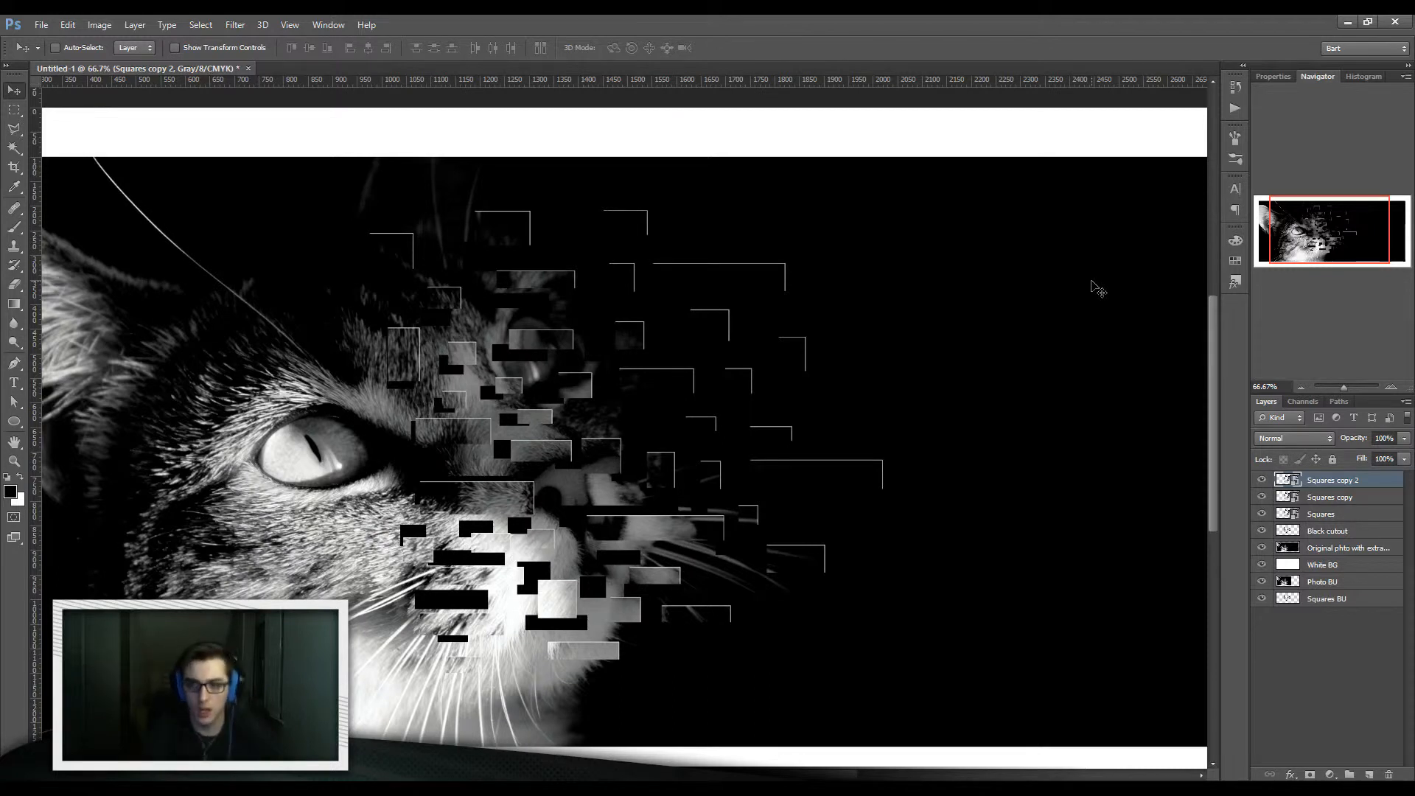
# - Apply a Motion Blur with angle 0° and distance 1594 pixels to the original Squares smart object
pyautogui.click(1317, 515)
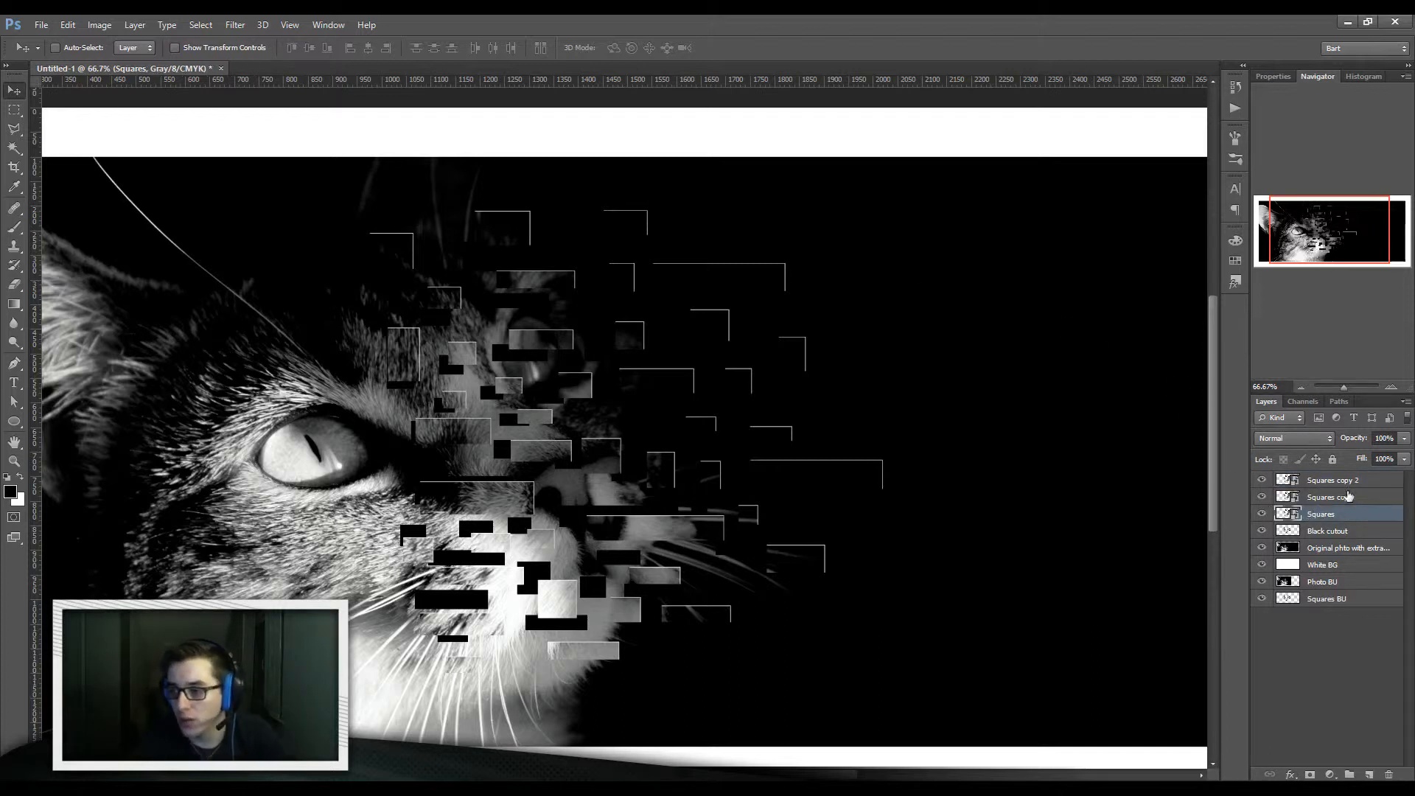
pyautogui.click(236, 27)
pyautogui.moveTo(284, 176)
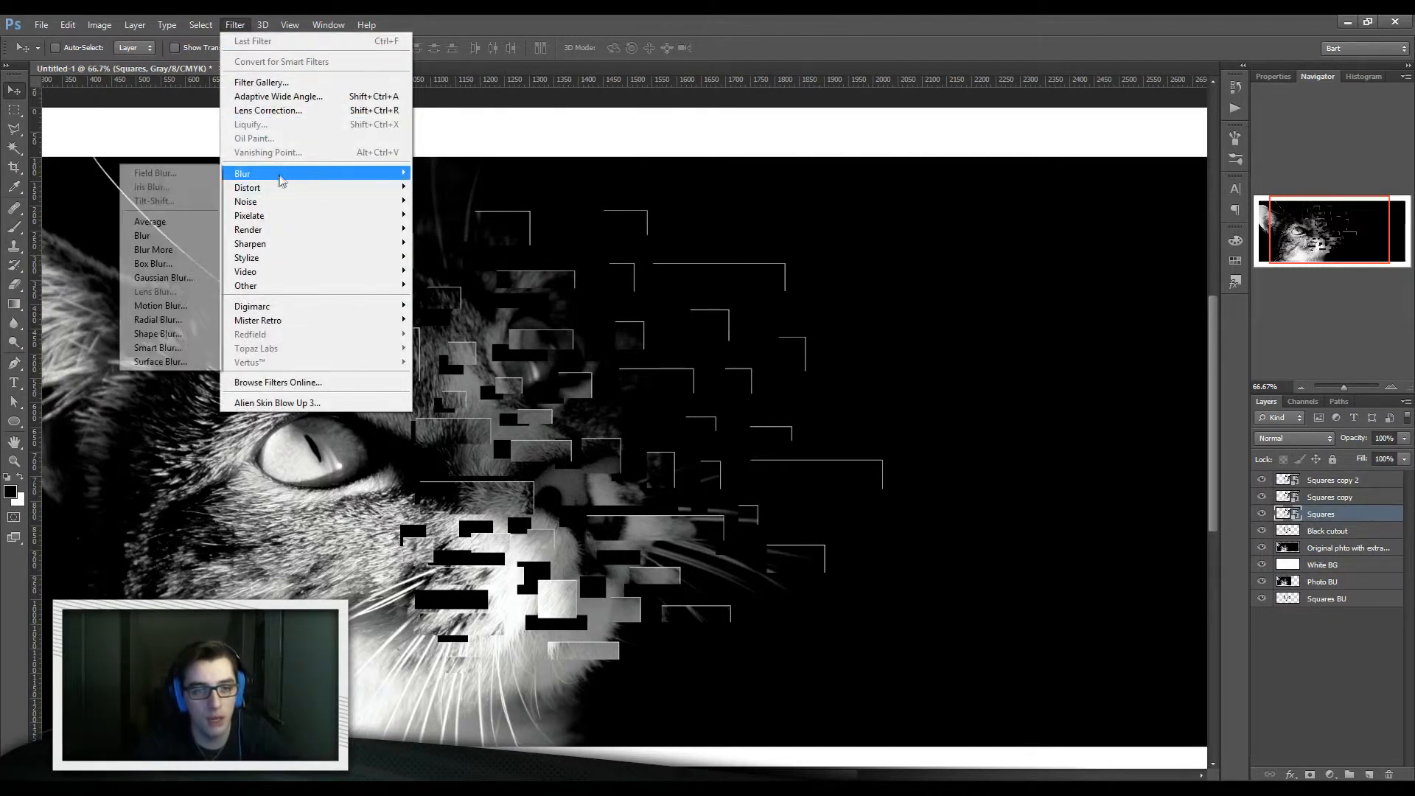
pyautogui.click(160, 306)
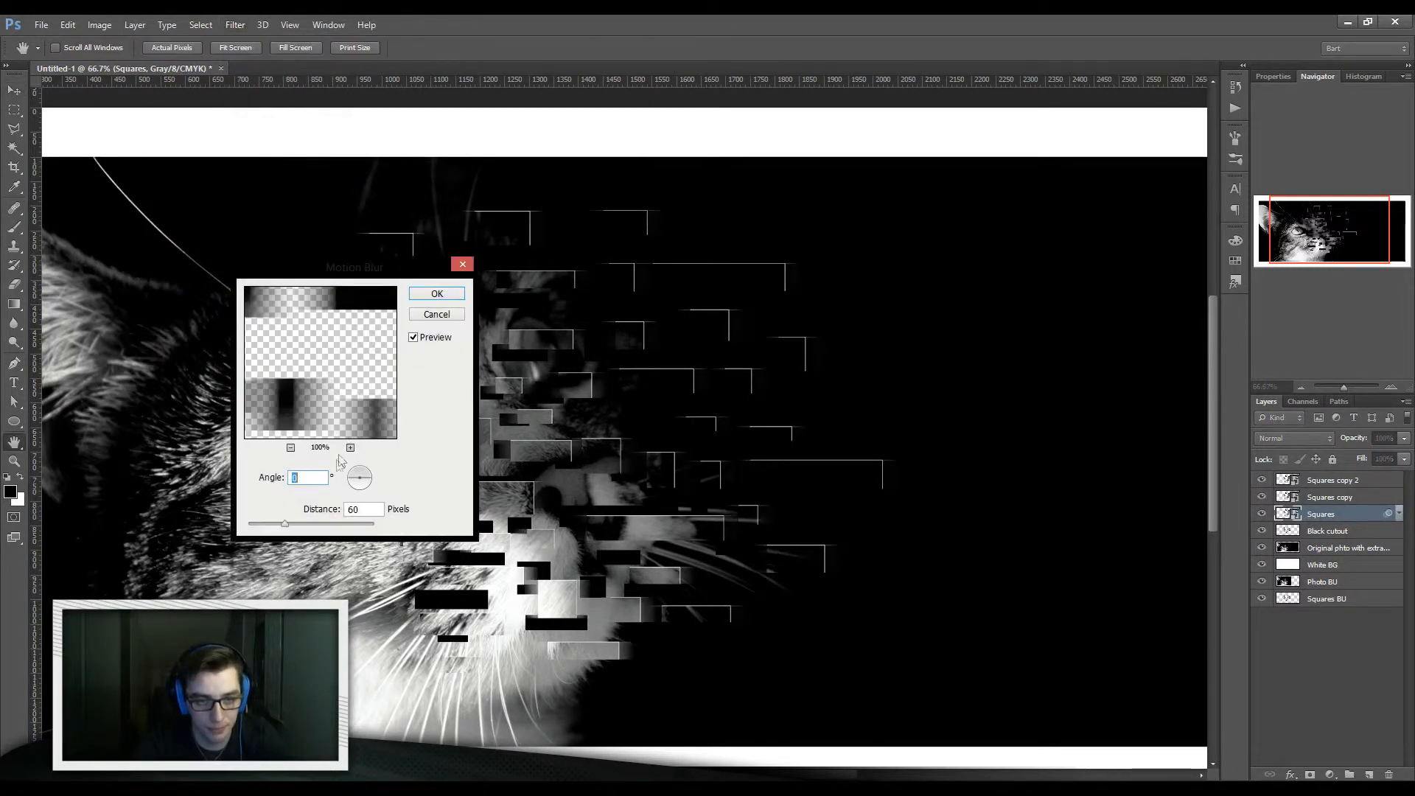
pyautogui.moveTo(285, 524); pyautogui.dragTo(281, 525)
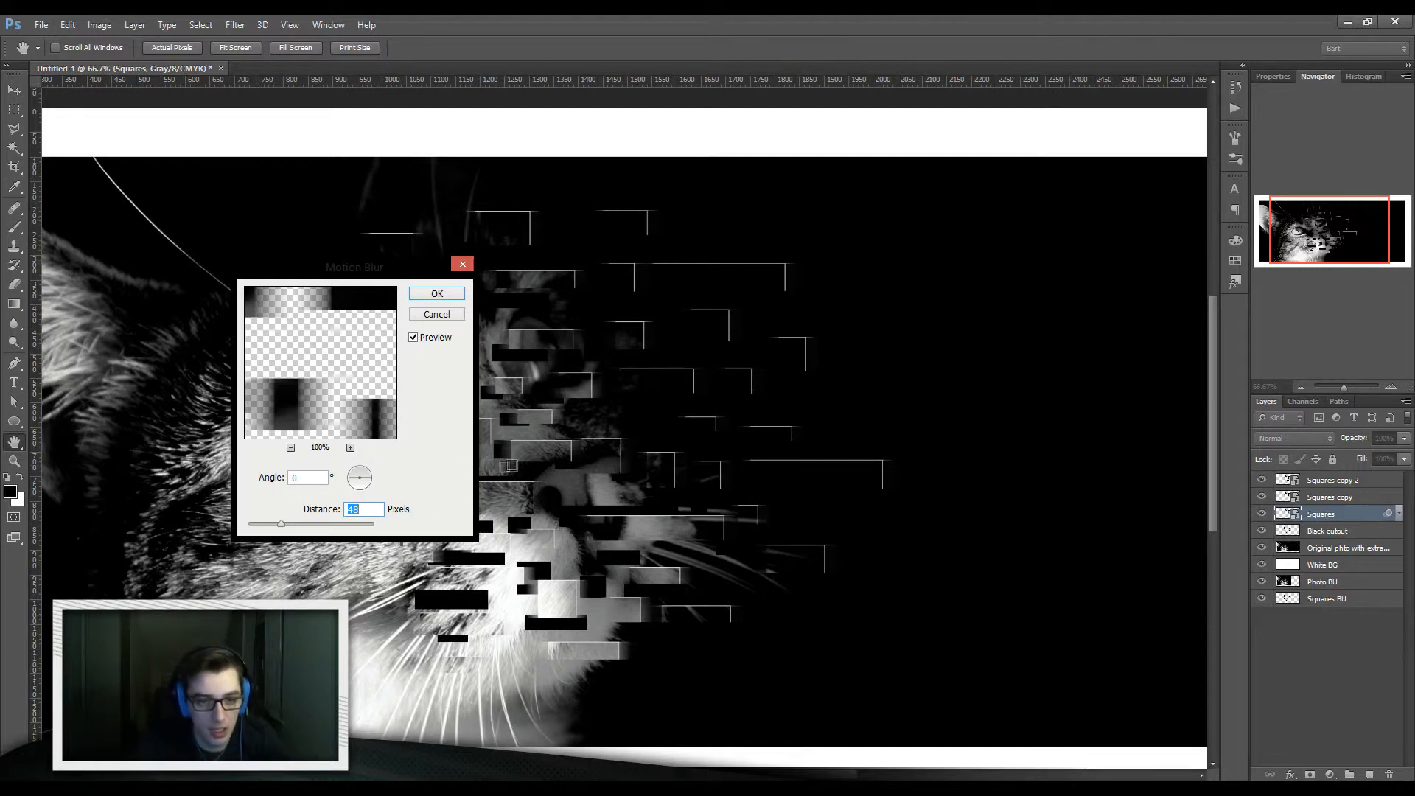
pyautogui.moveTo(281, 525); pyautogui.dragTo(276, 528)
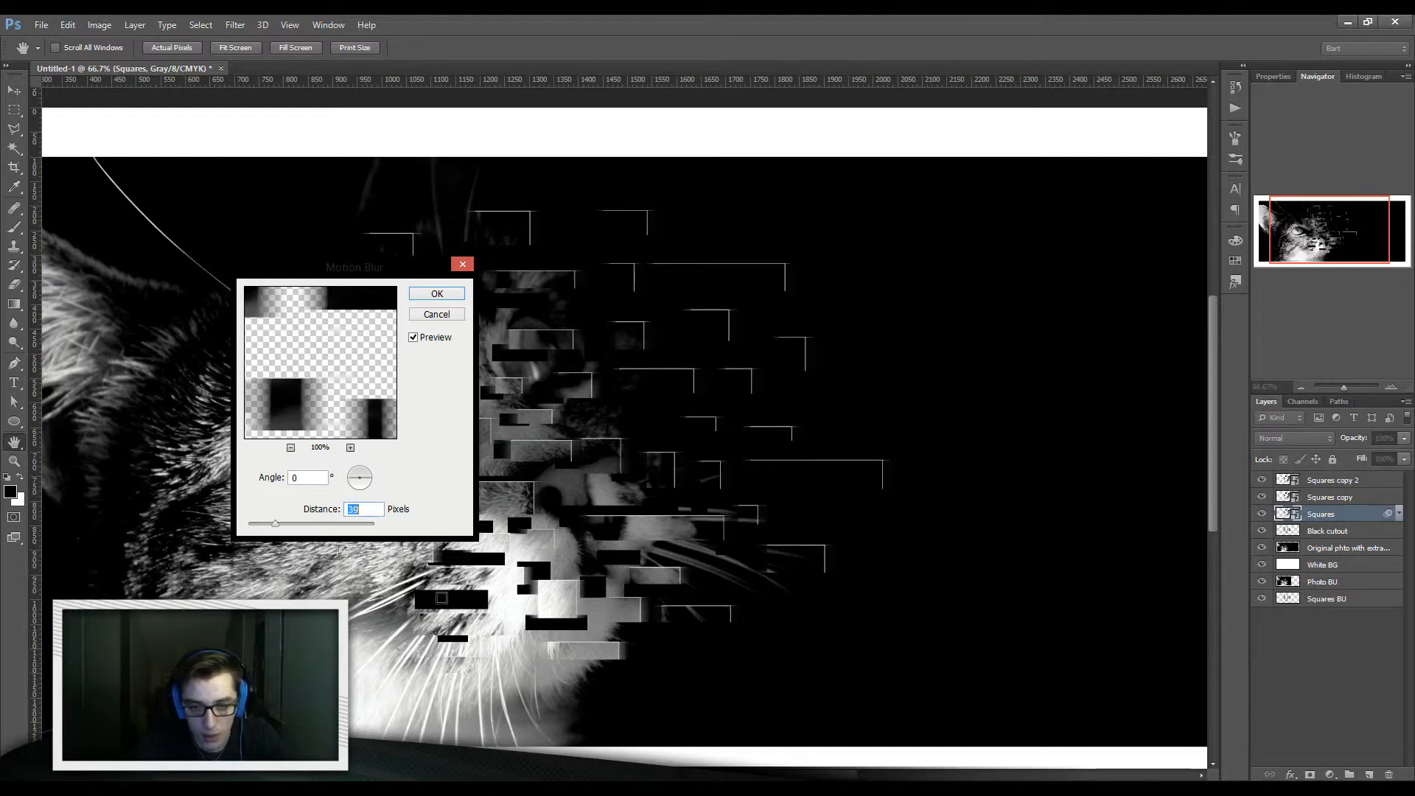
pyautogui.click(621, 646)
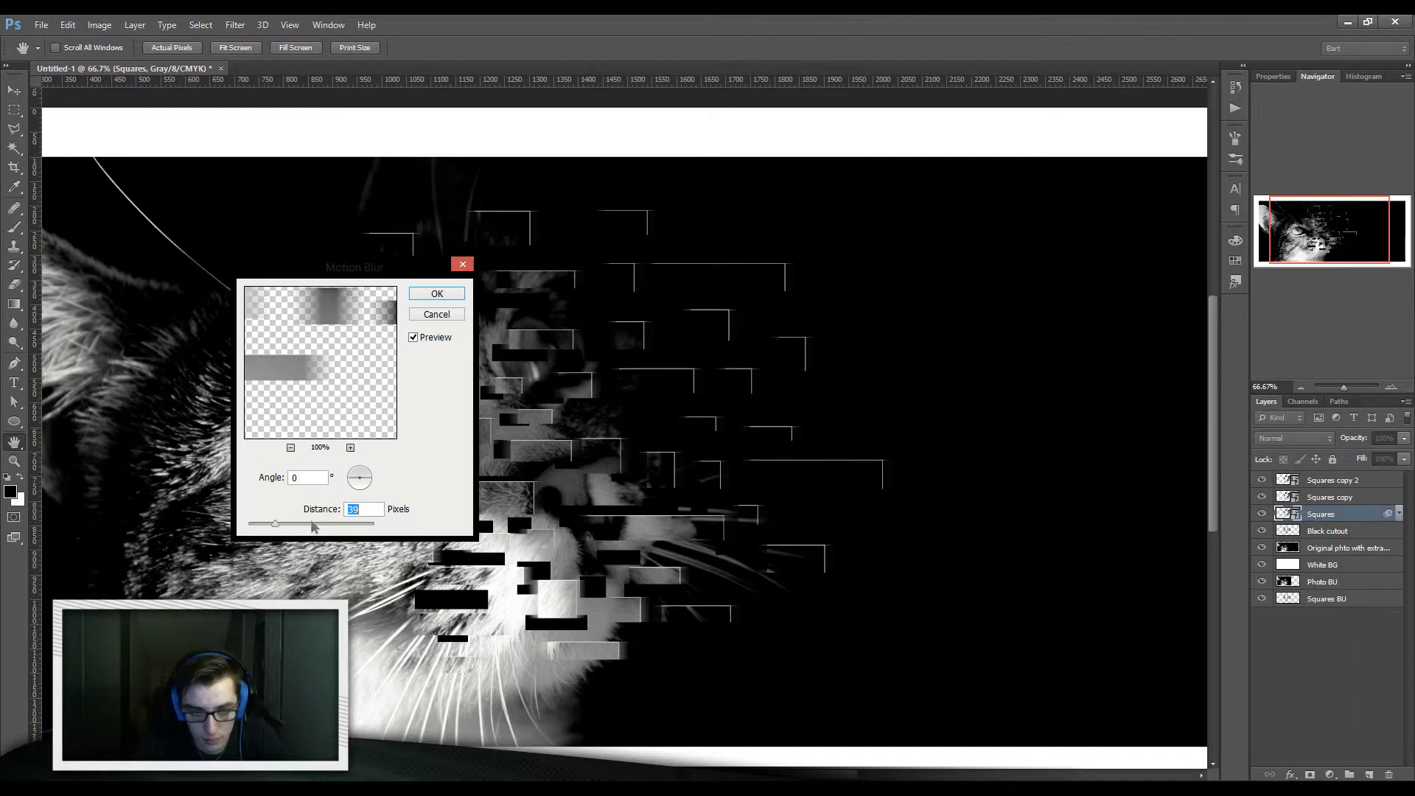
pyautogui.moveTo(278, 525); pyautogui.dragTo(366, 539)
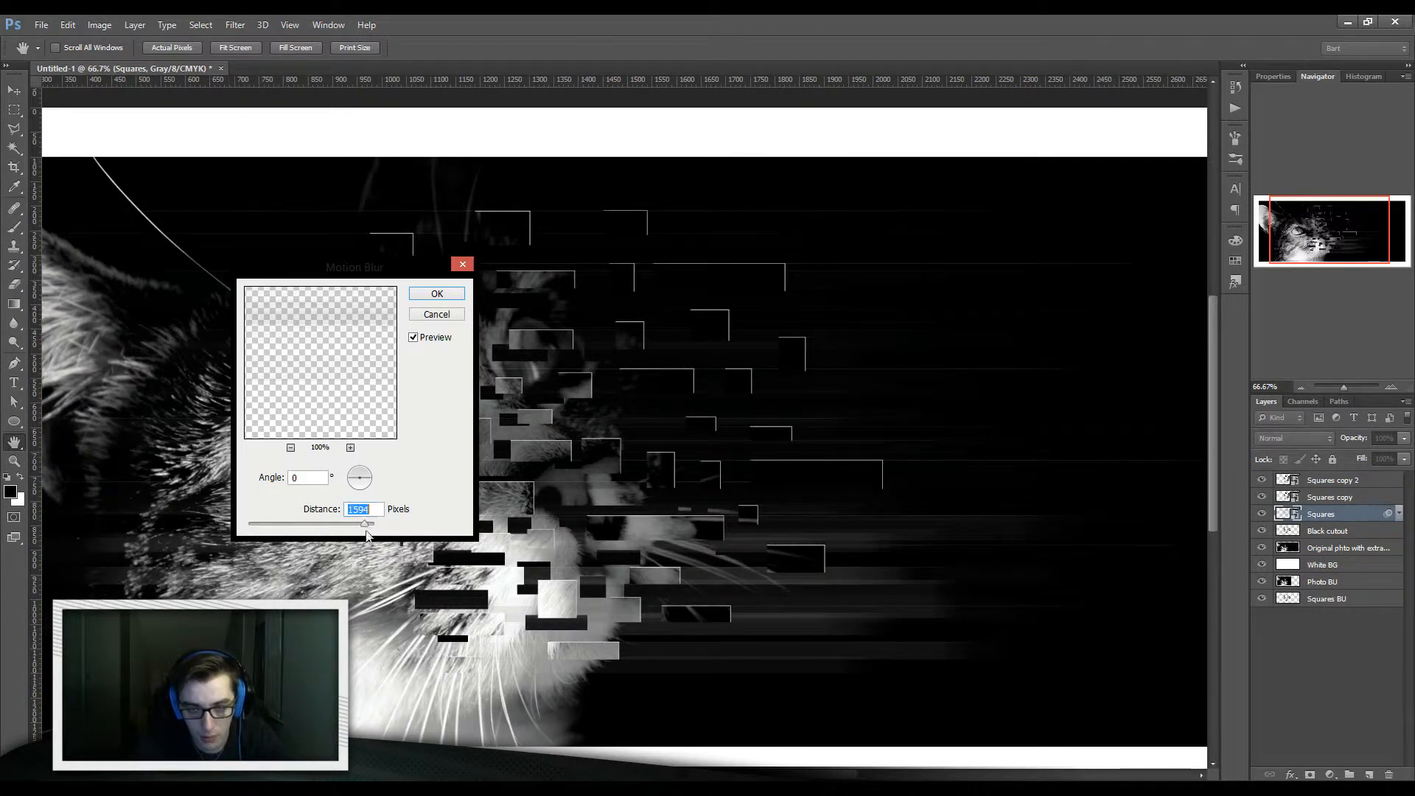
pyautogui.click(437, 294)
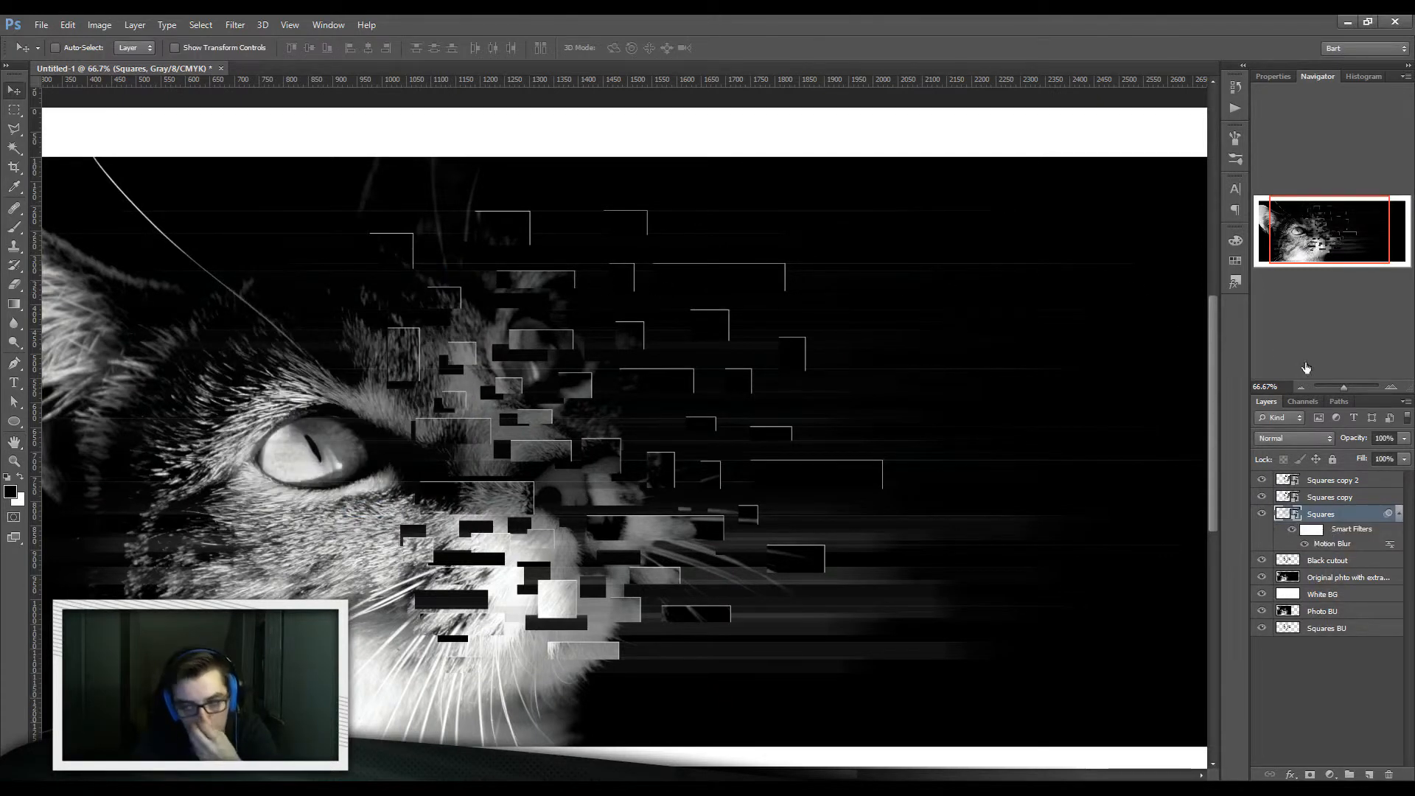
# - Try lowering the blurred Squares layer's opacity to 77%, and restore it to 100%
pyautogui.moveTo(1355, 443); pyautogui.dragTo(1348, 444)
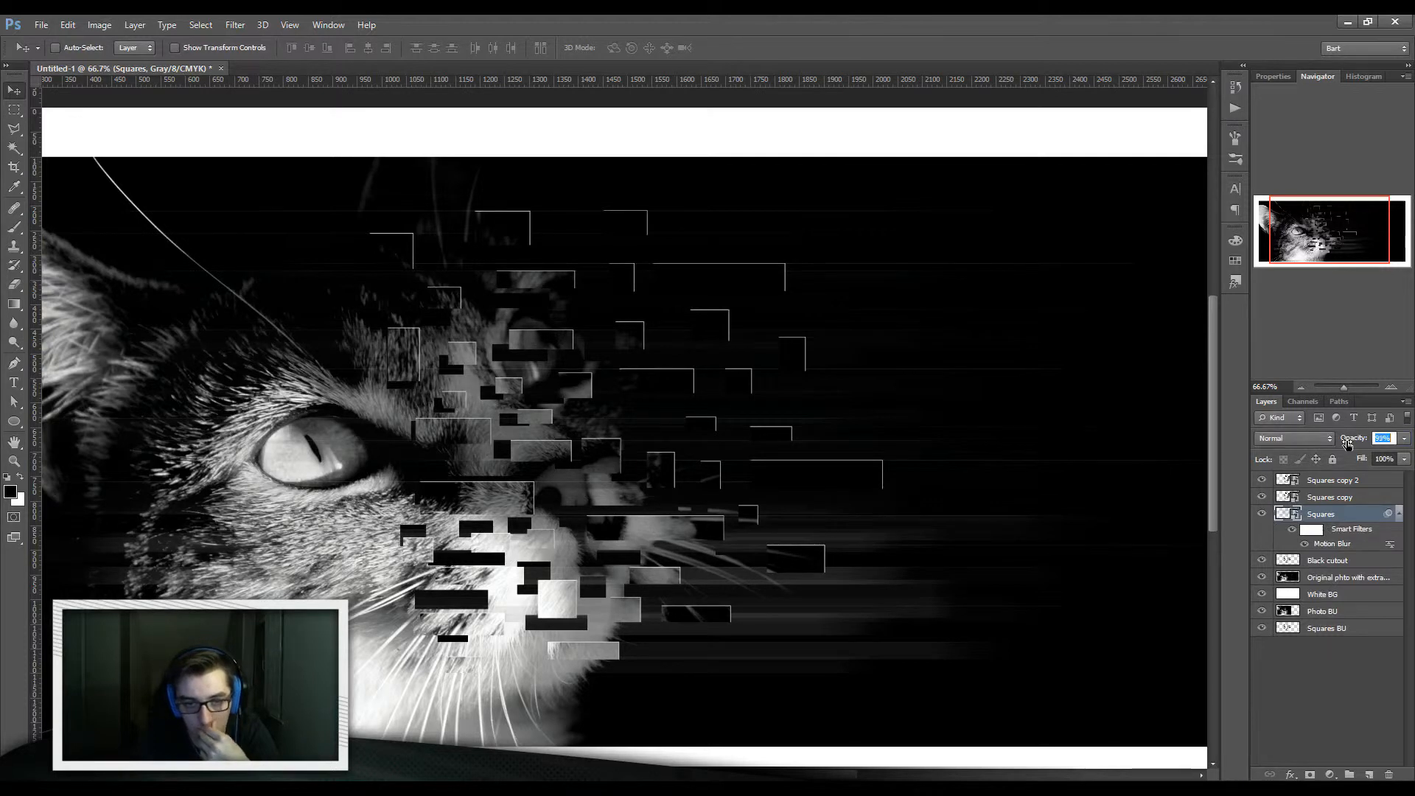
pyautogui.moveTo(1339, 445); pyautogui.dragTo(1362, 451)
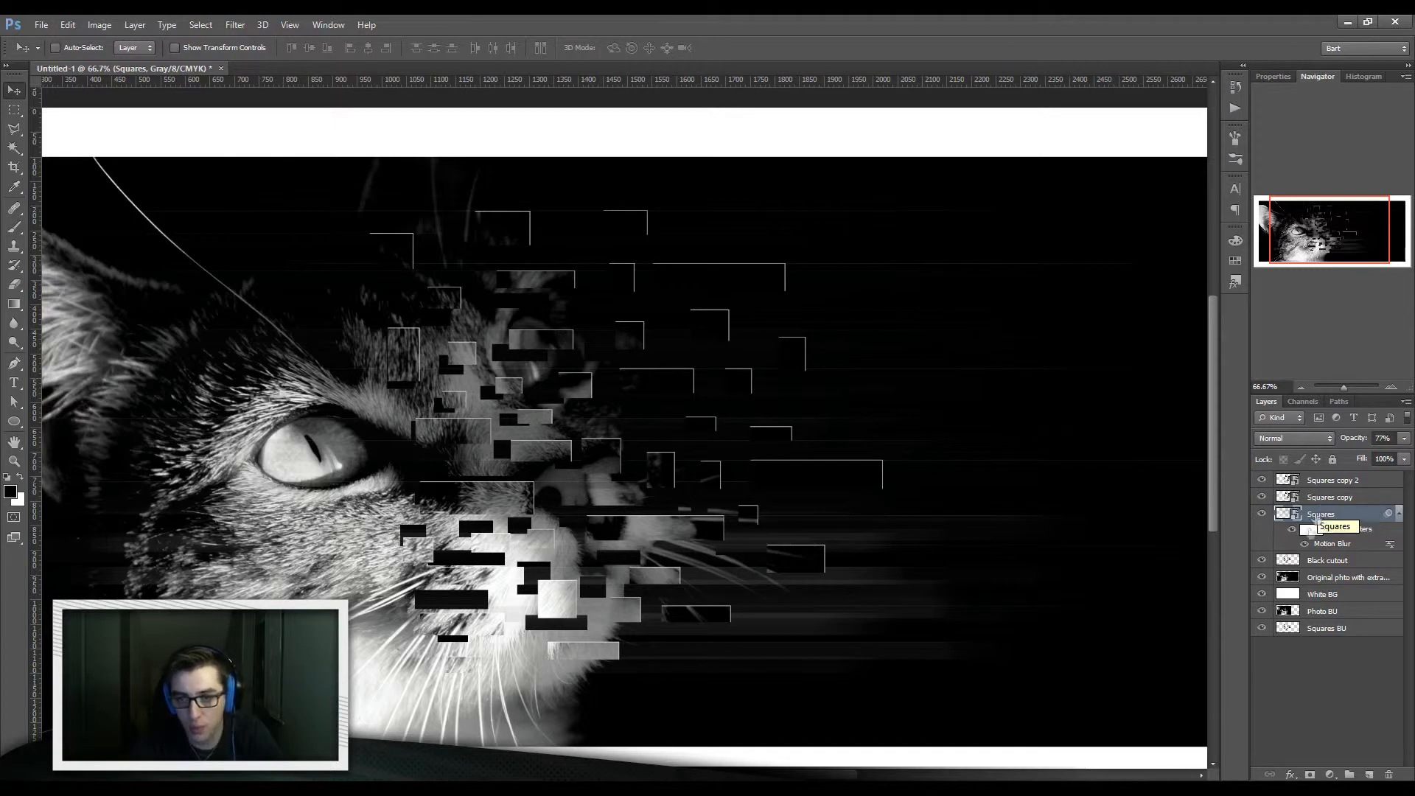
pyautogui.press('0')
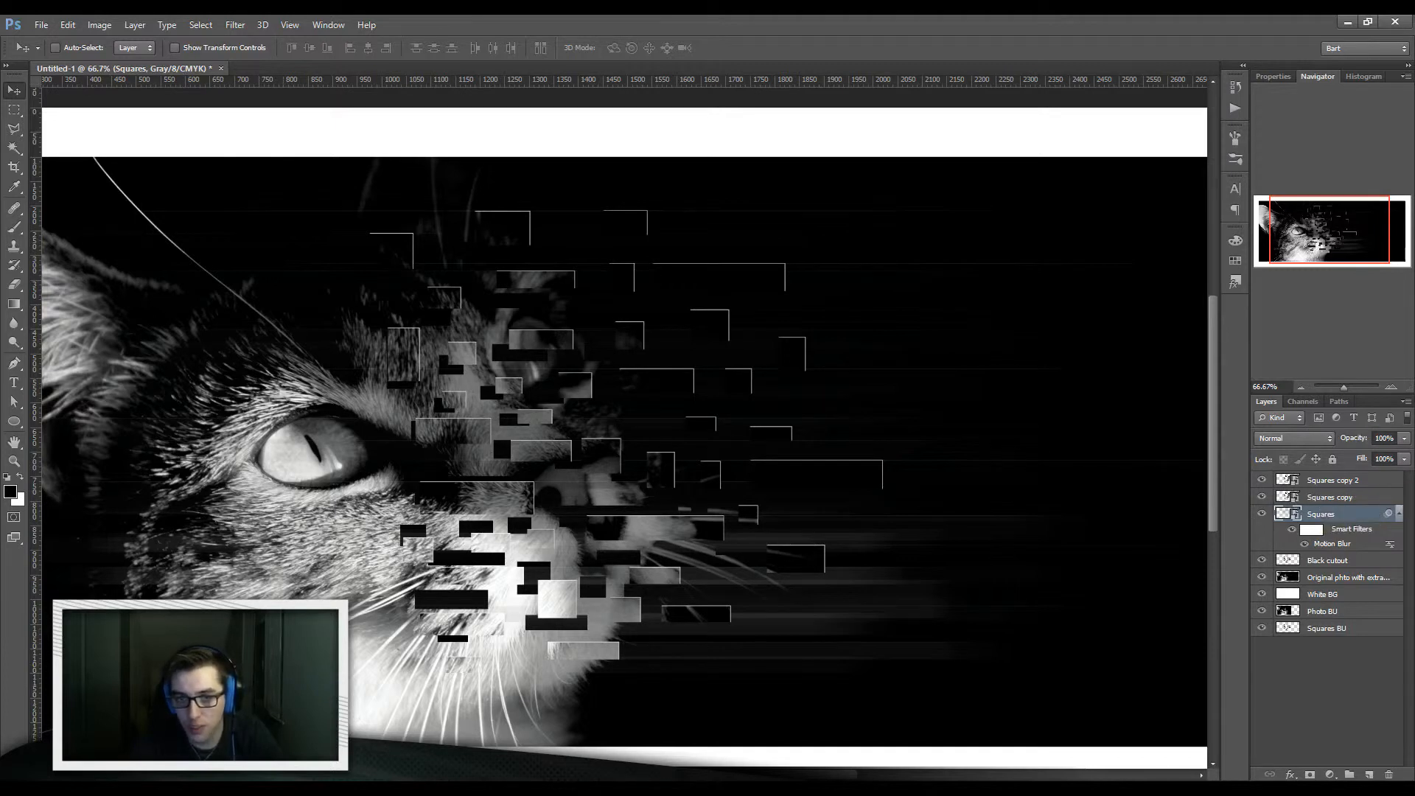
# - Add a white Outer Glow to the Squares copy layer with size 59 px and opacity 11%
pyautogui.rightClick(1340, 501)
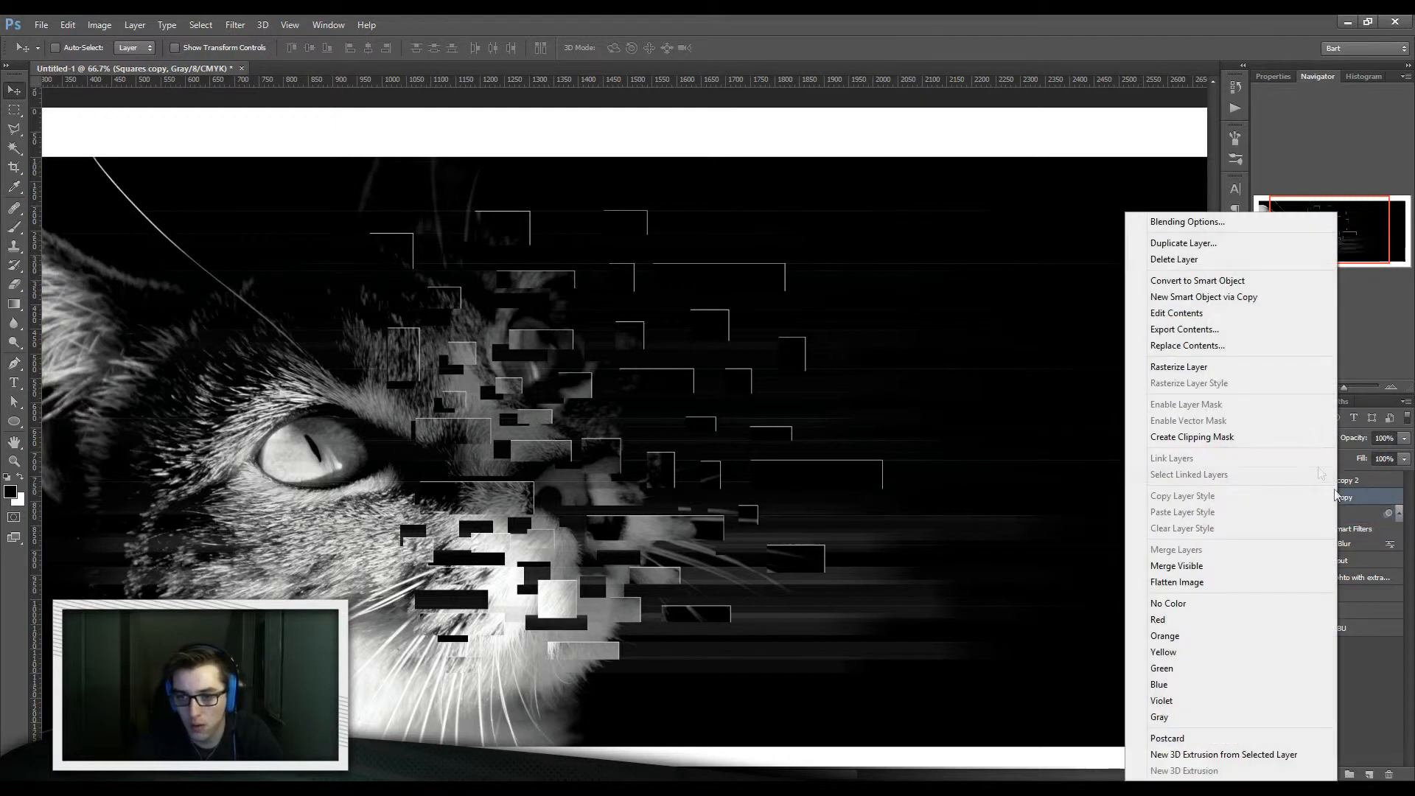
pyautogui.click(1194, 221)
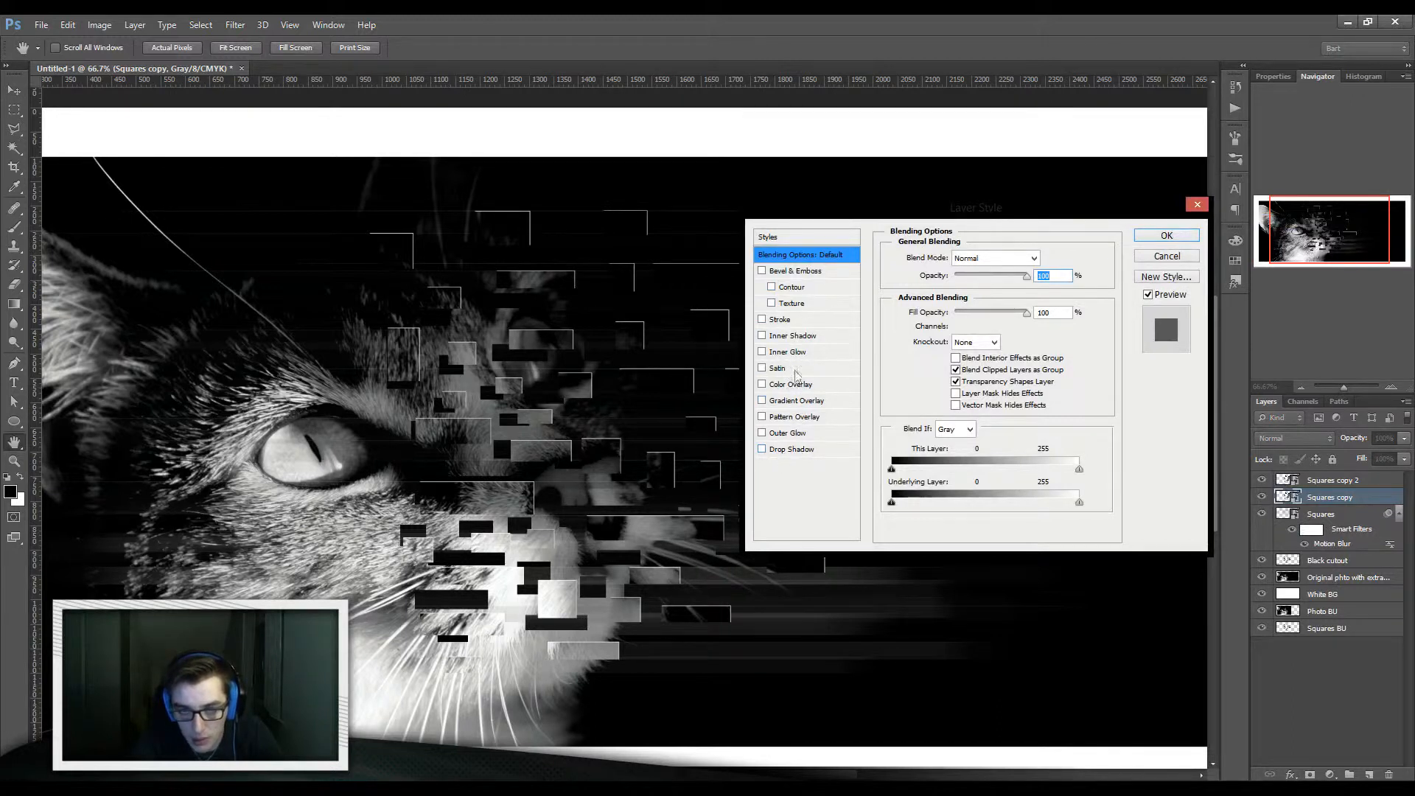
pyautogui.click(796, 433)
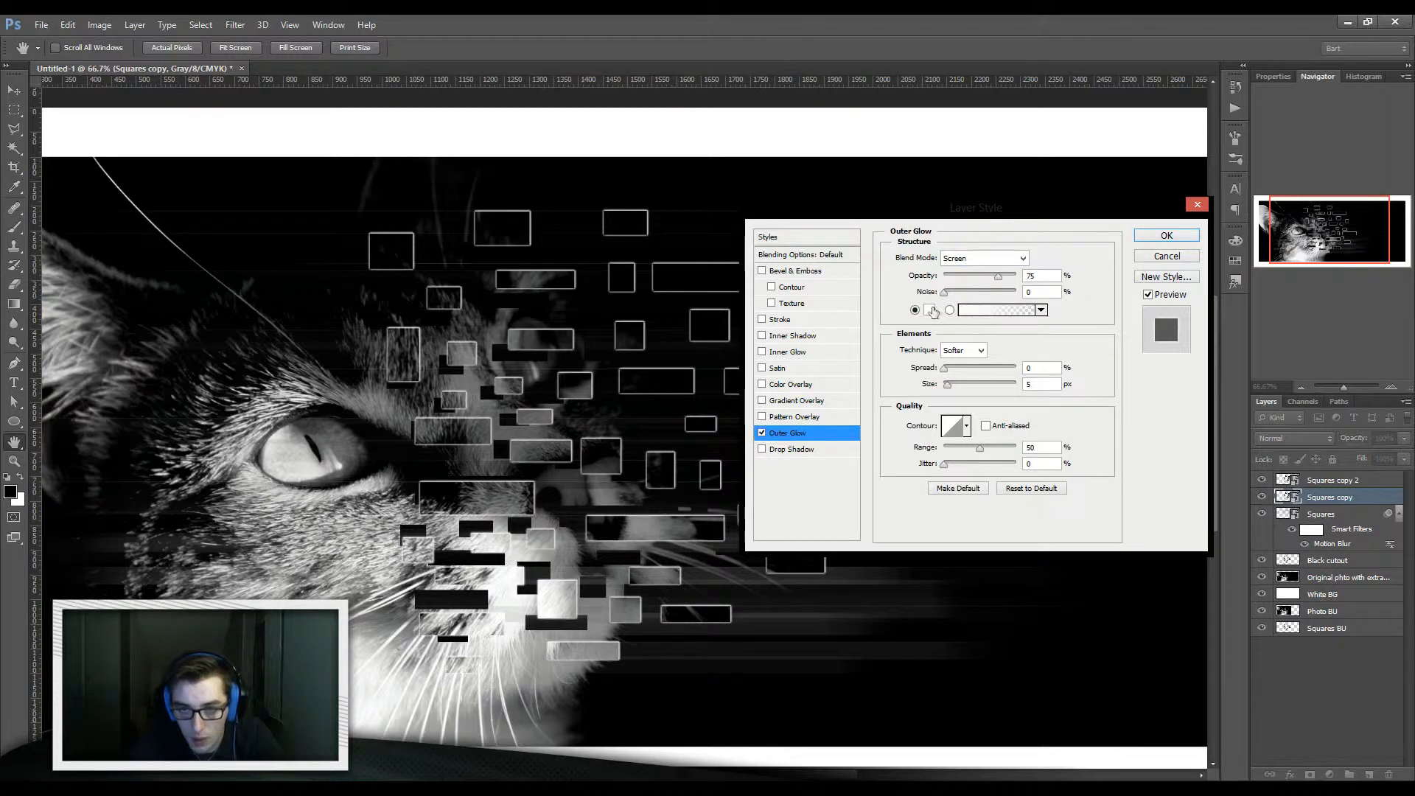
pyautogui.click(930, 310)
pyautogui.click(860, 316)
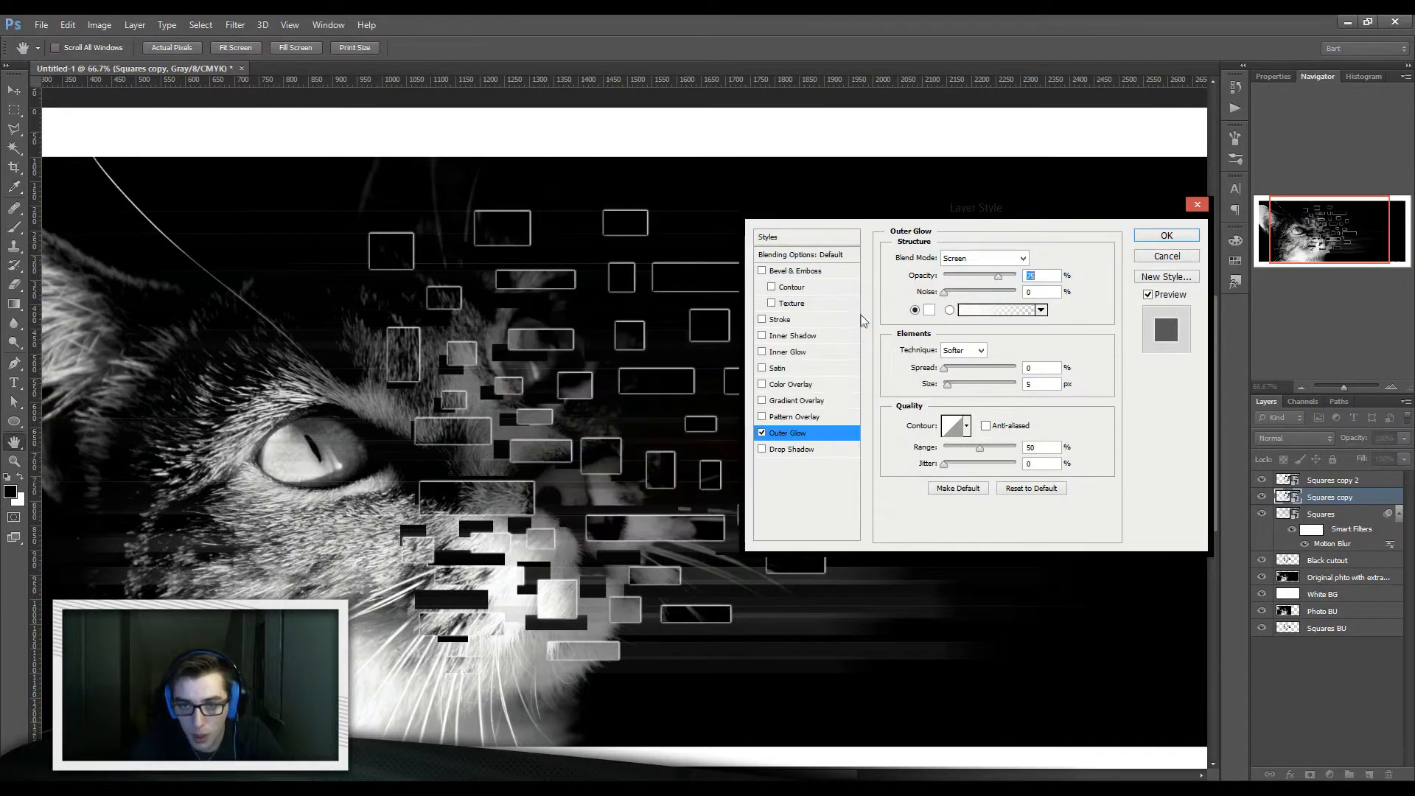
pyautogui.moveTo(949, 384); pyautogui.dragTo(965, 385)
pyautogui.moveTo(999, 275); pyautogui.dragTo(953, 295)
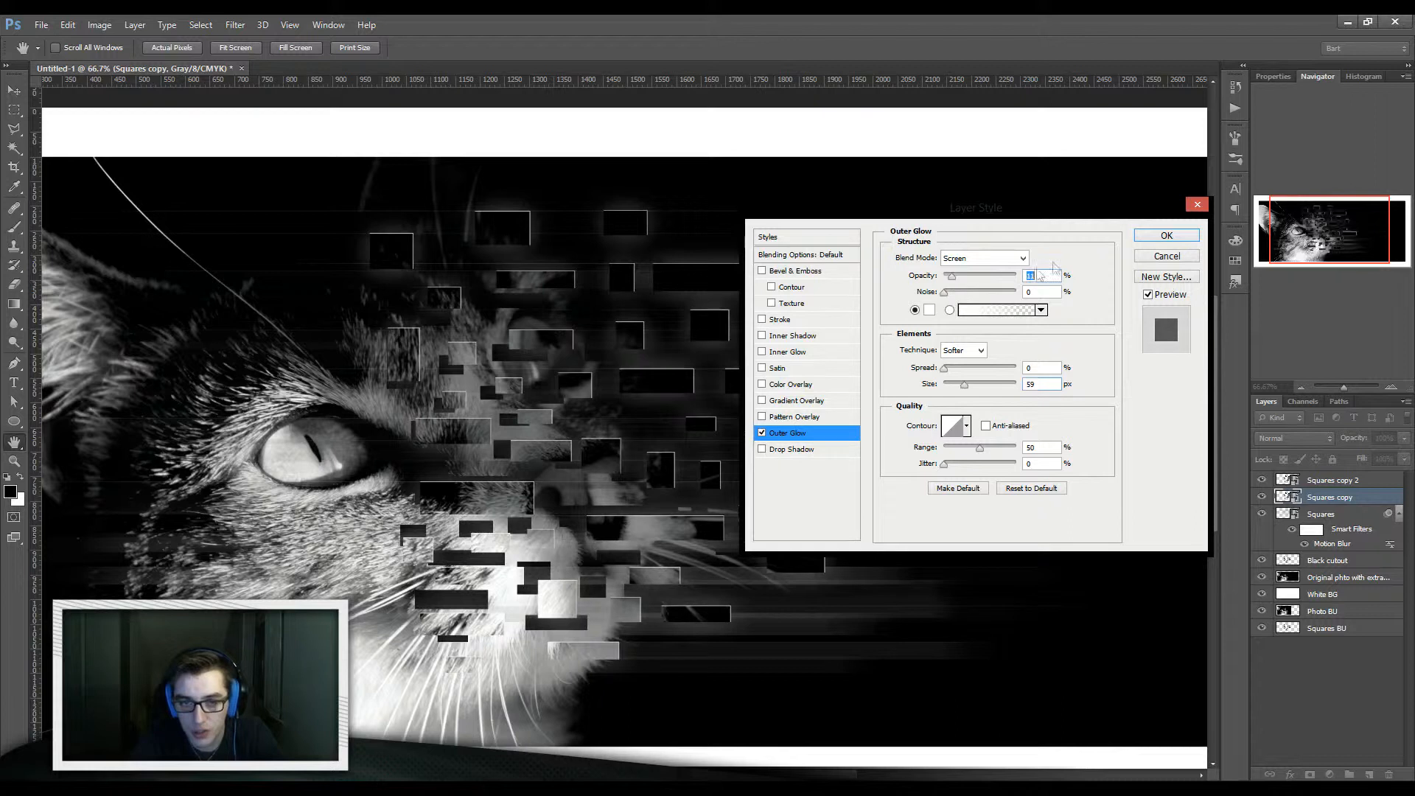
pyautogui.click(1144, 237)
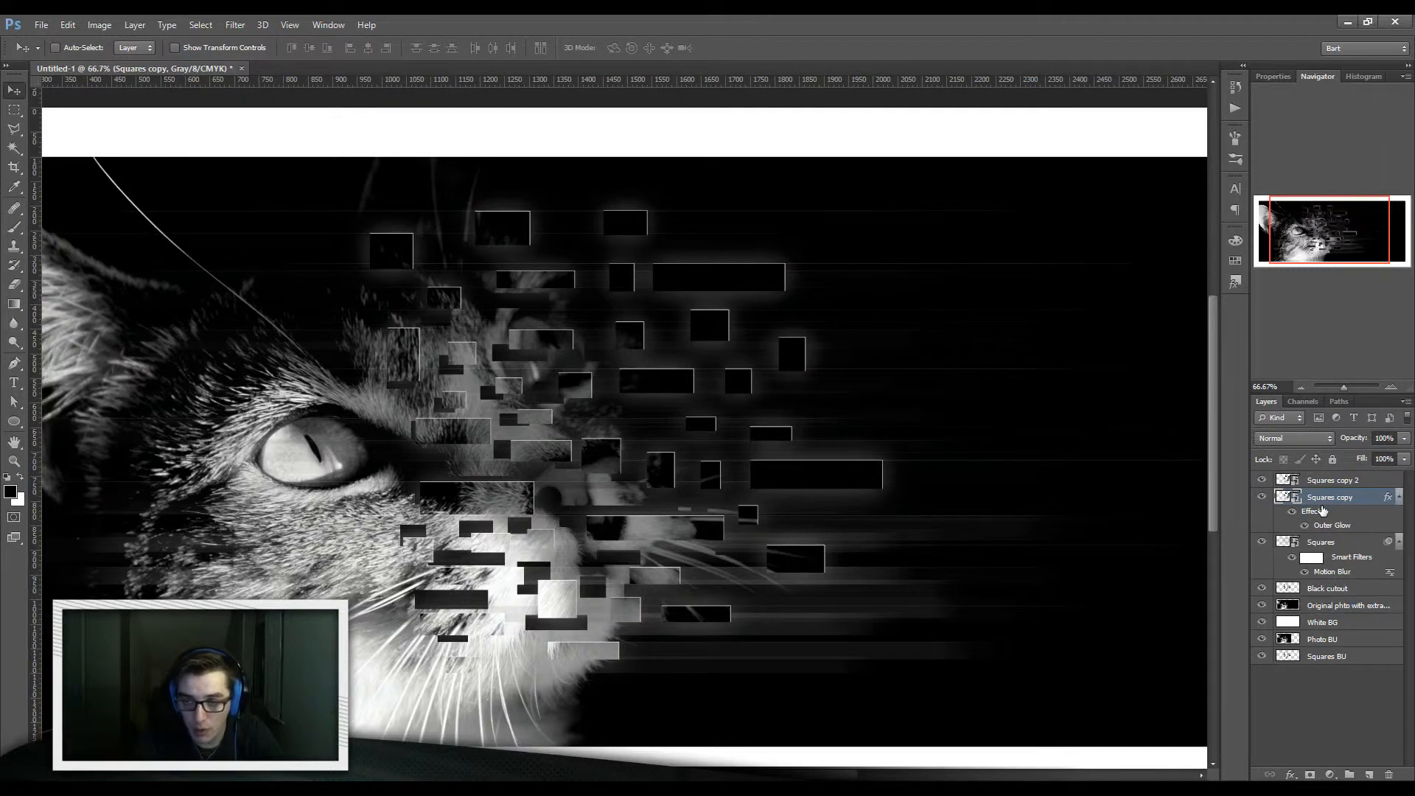
# - Convert the glowing Squares copy layer to a new smart object
pyautogui.rightClick(1324, 507)
pyautogui.click(1330, 503)
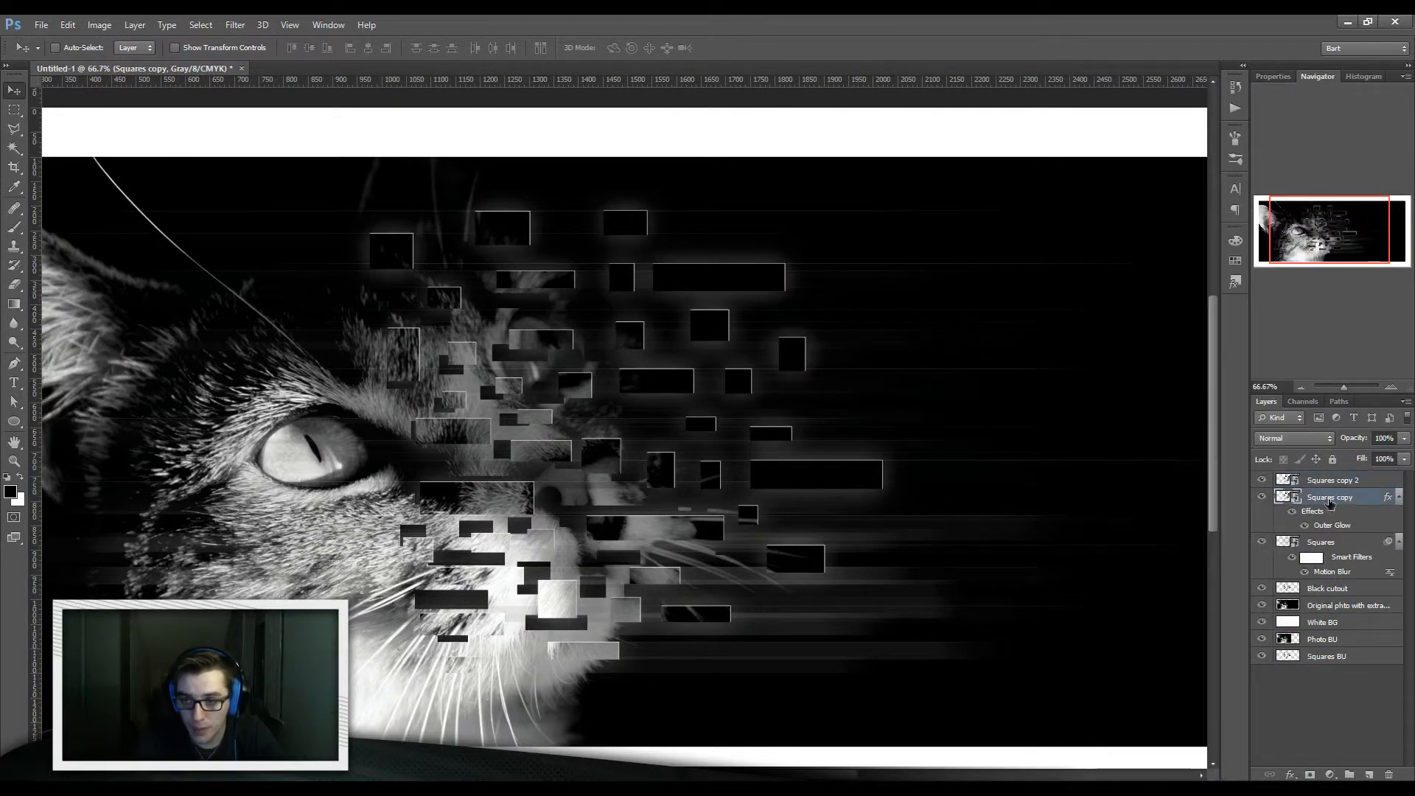
pyautogui.rightClick(1331, 503)
pyautogui.click(1180, 283)
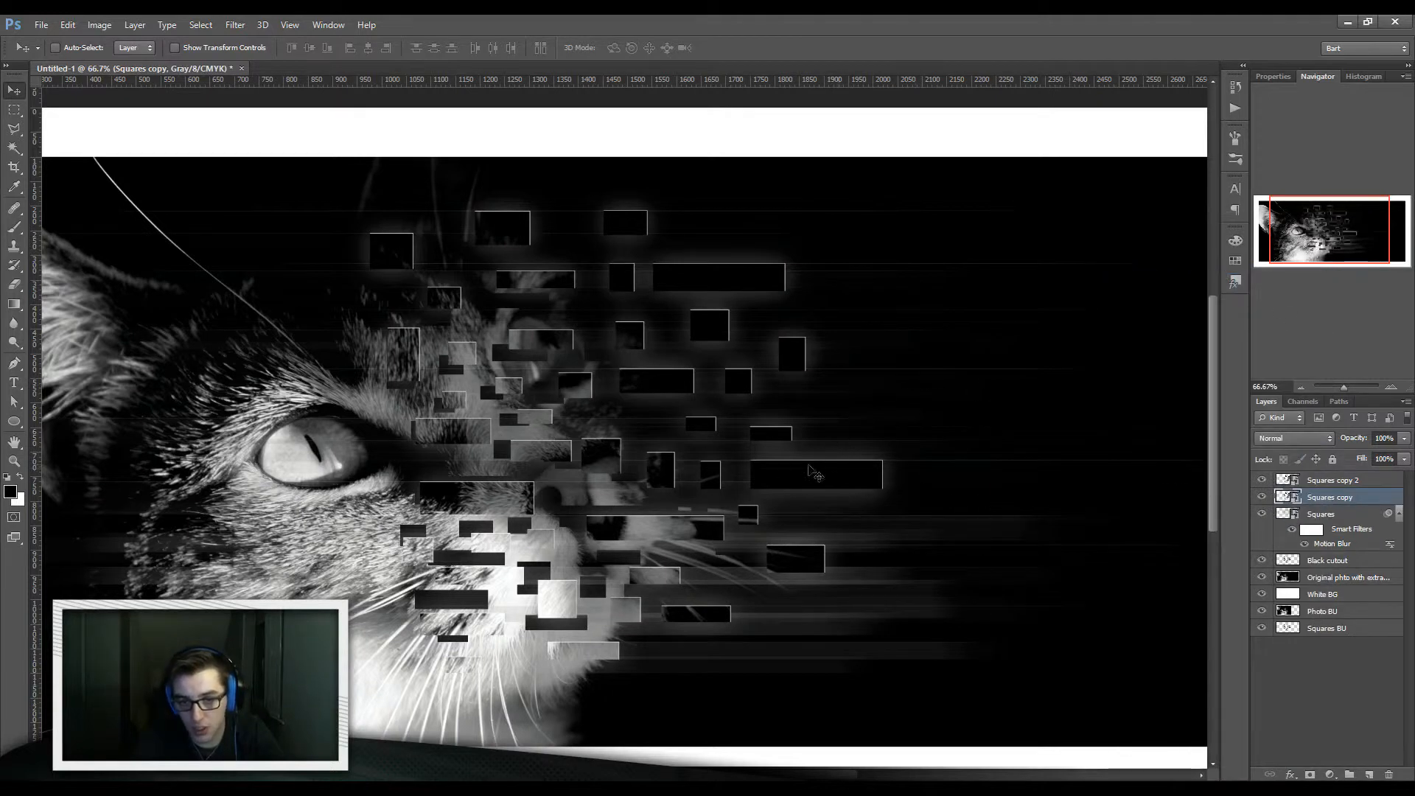
# - Apply a Gaussian Blur with a radius of 9.6 pixels to the glowing Squares copy smart object
pyautogui.click(235, 24)
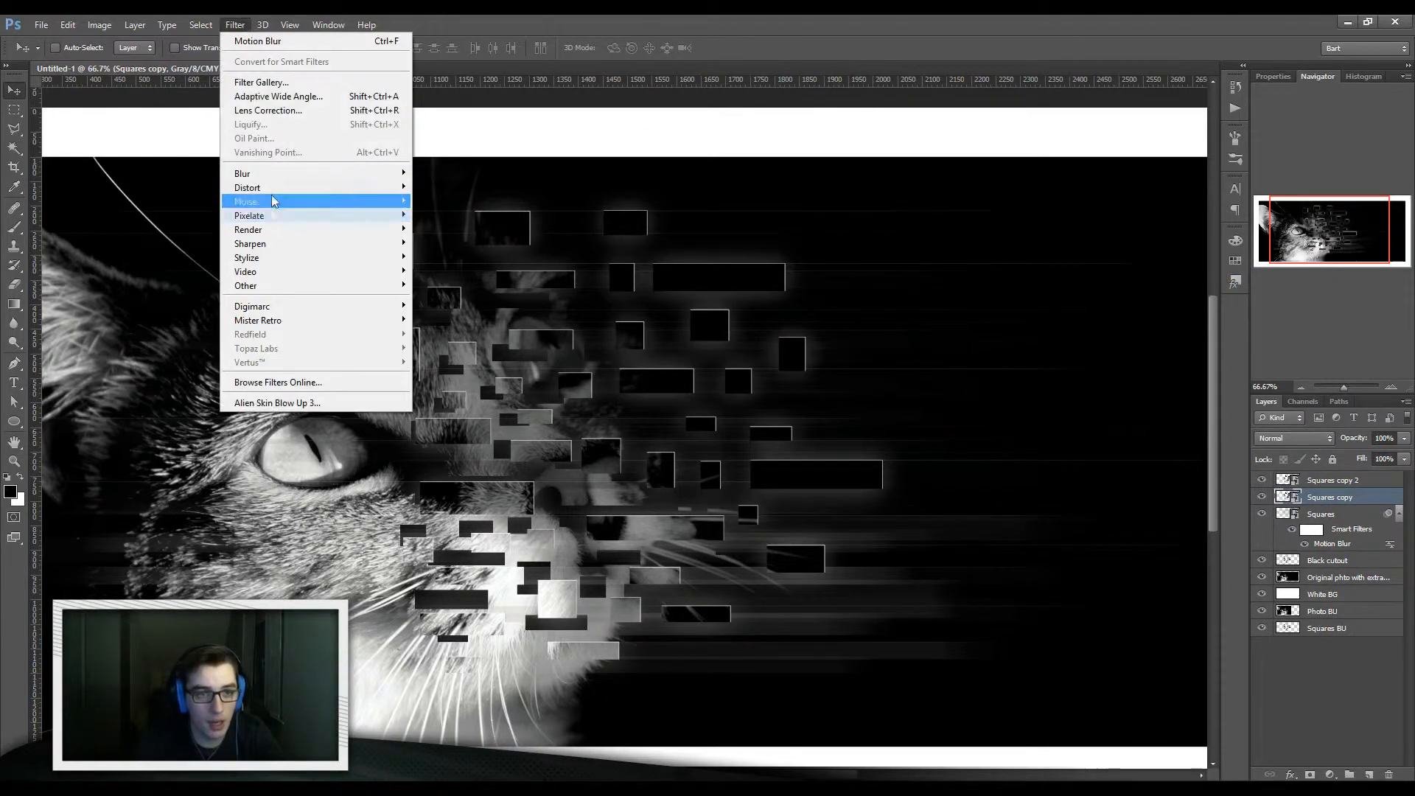
pyautogui.moveTo(264, 181)
pyautogui.click(163, 278)
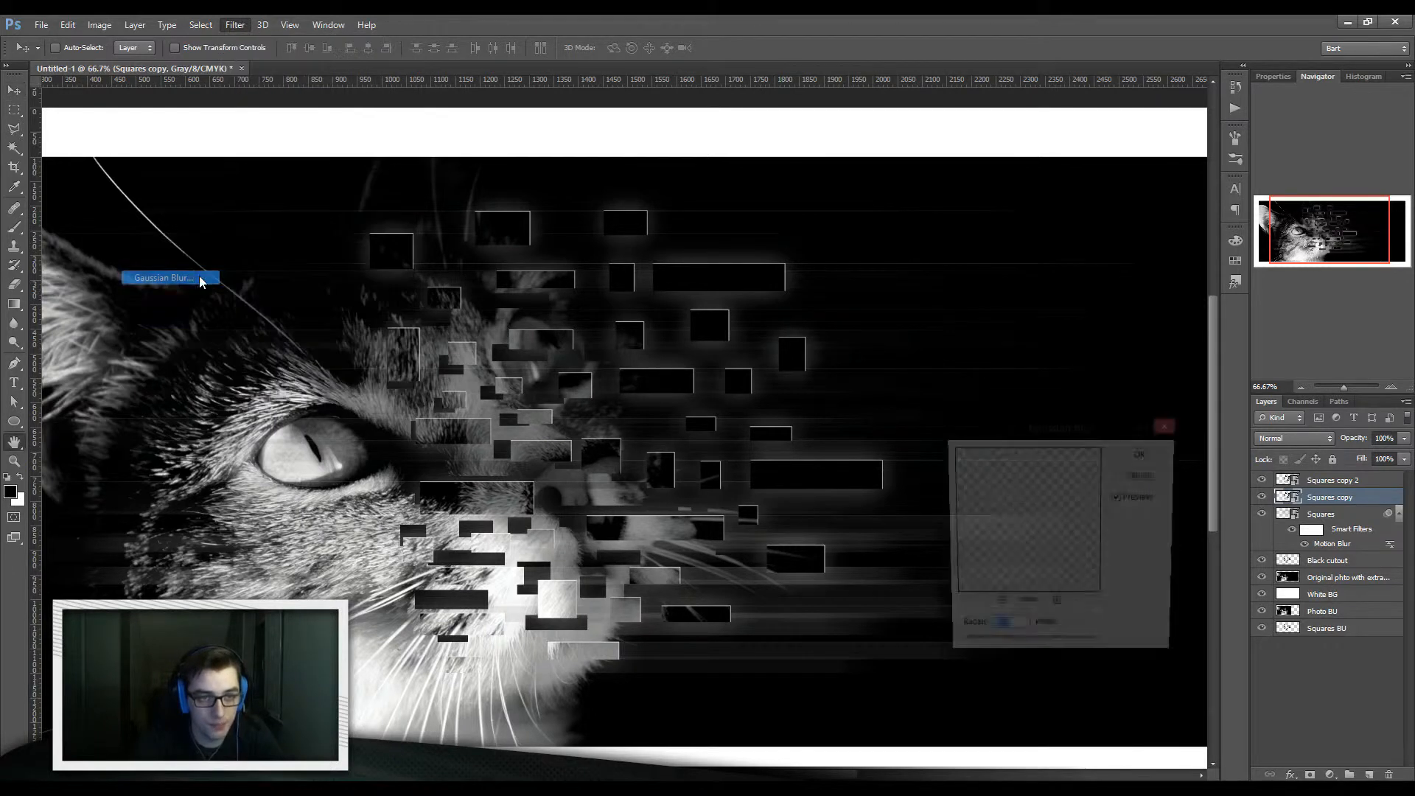
pyautogui.moveTo(1010, 651)
pyautogui.mouseDown()
pyautogui.moveTo(1032, 652)
pyautogui.moveTo(988, 652)
pyautogui.moveTo(1040, 650)
pyautogui.moveTo(1016, 652)
pyautogui.mouseUp()
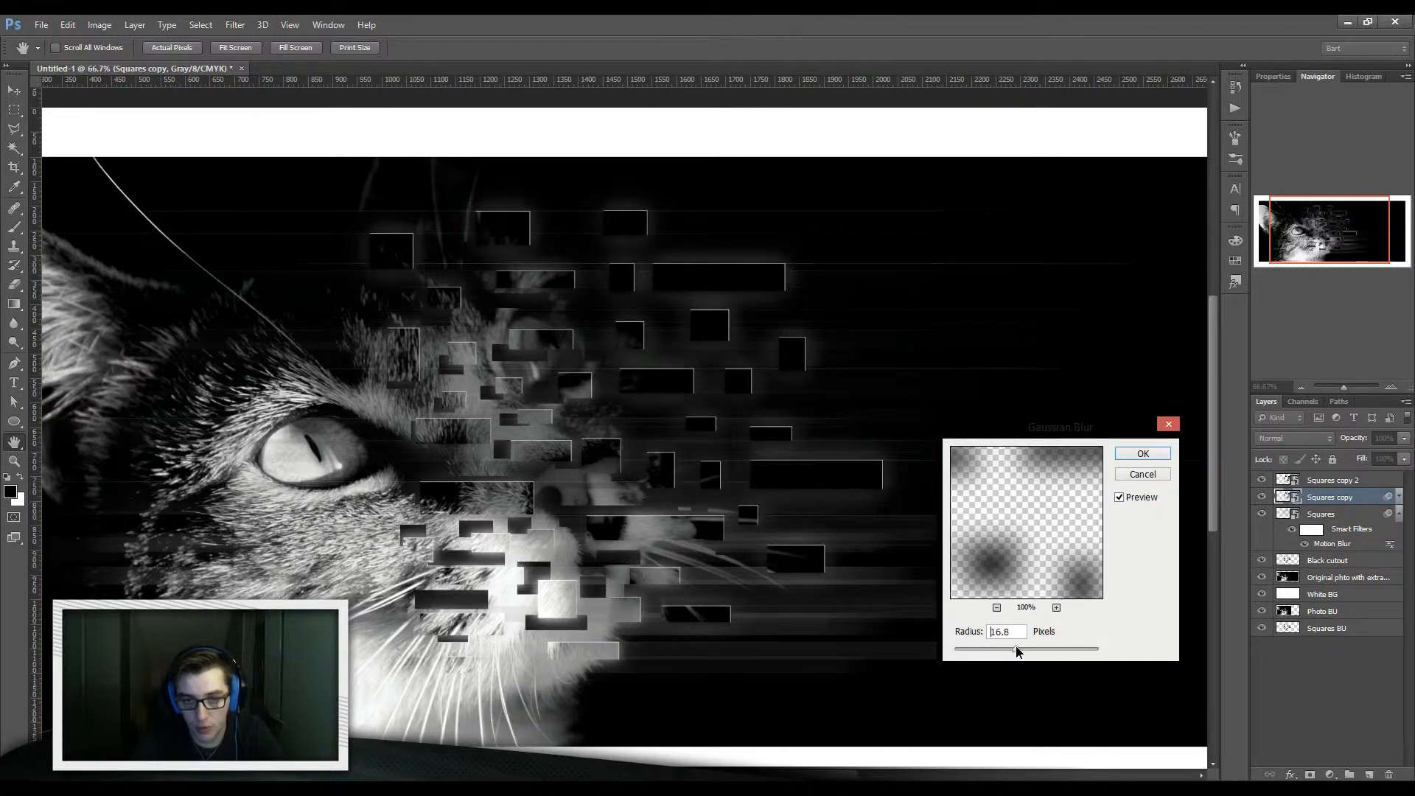
pyautogui.moveTo(1016, 652)
pyautogui.mouseDown()
pyautogui.moveTo(964, 654)
pyautogui.moveTo(1011, 652)
pyautogui.mouseUp()
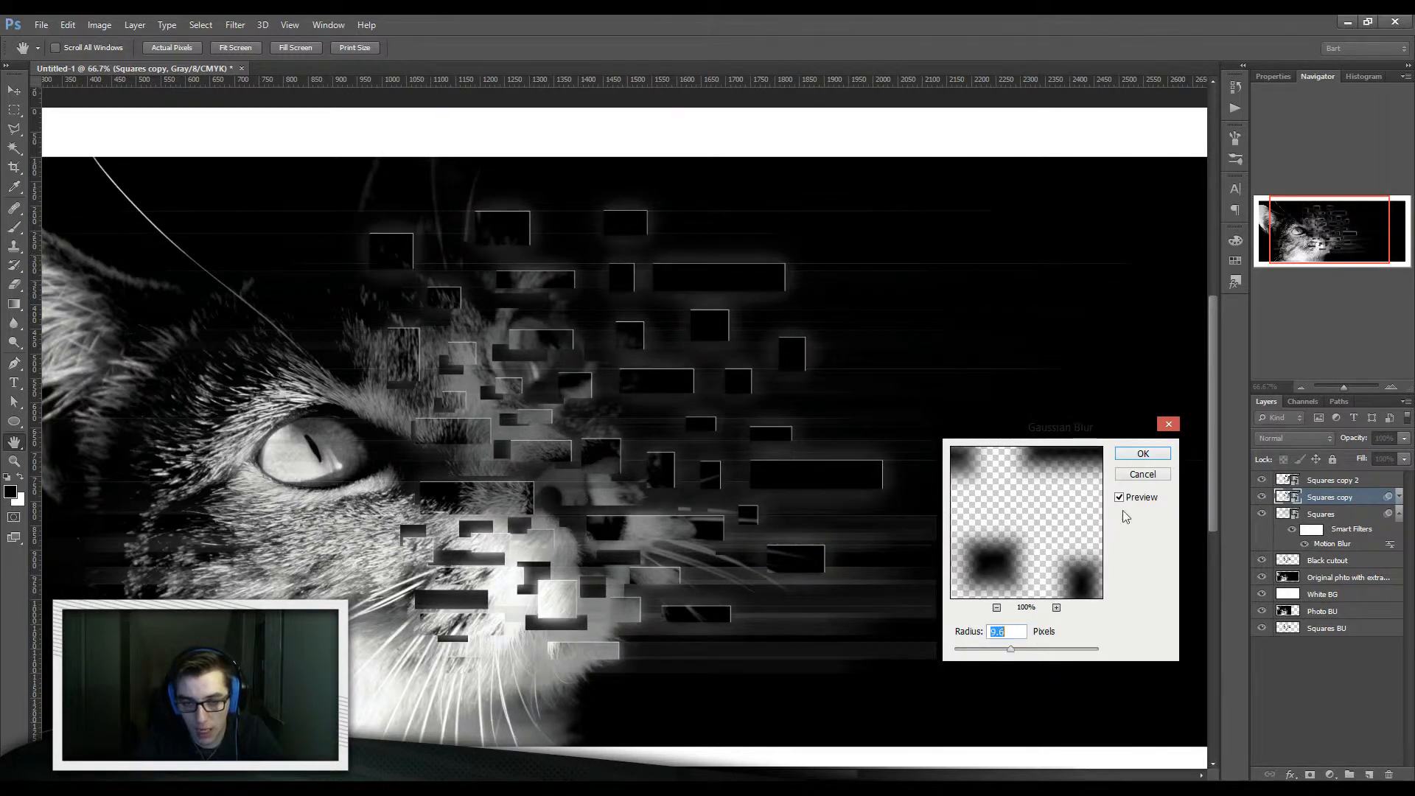
pyautogui.click(1149, 457)
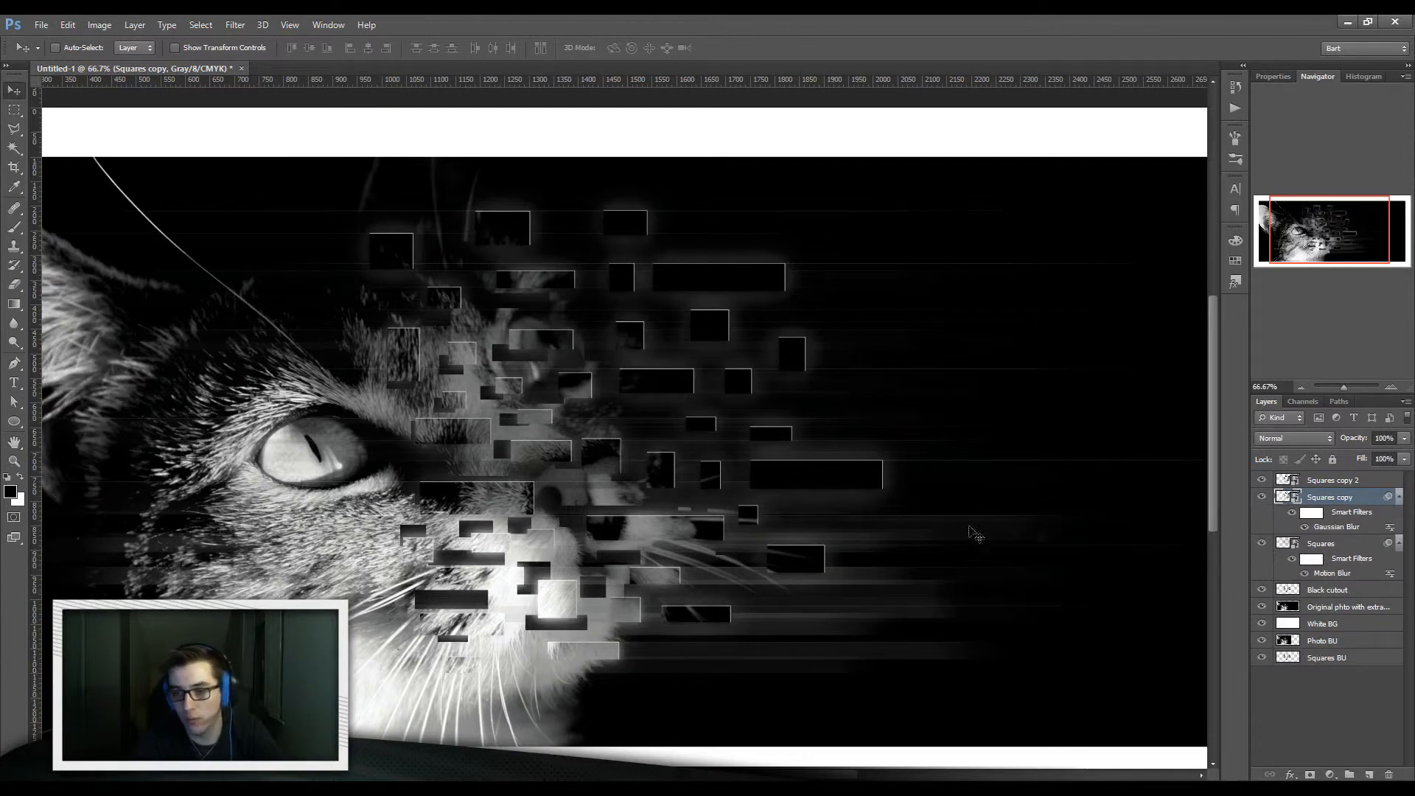
# - Group the Squares copy 2, Squares copy and Squares layers, and name the group Squares
pyautogui.keyDown('ctrl'); pyautogui.click(1368, 480); pyautogui.keyUp('ctrl')
pyautogui.keyDown('ctrl'); pyautogui.click(1336, 547); pyautogui.keyUp('ctrl')
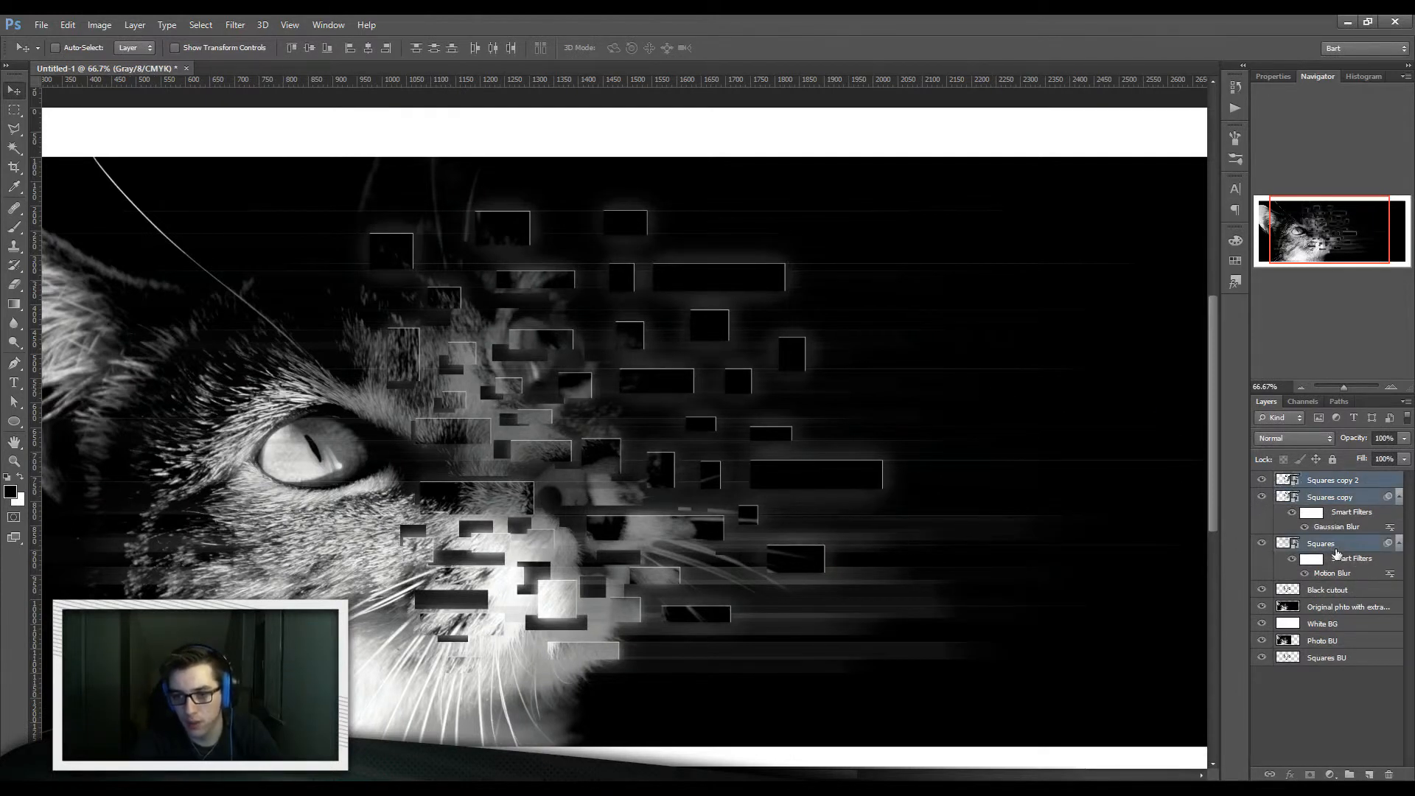
pyautogui.hotkey('ctrl', 'g')
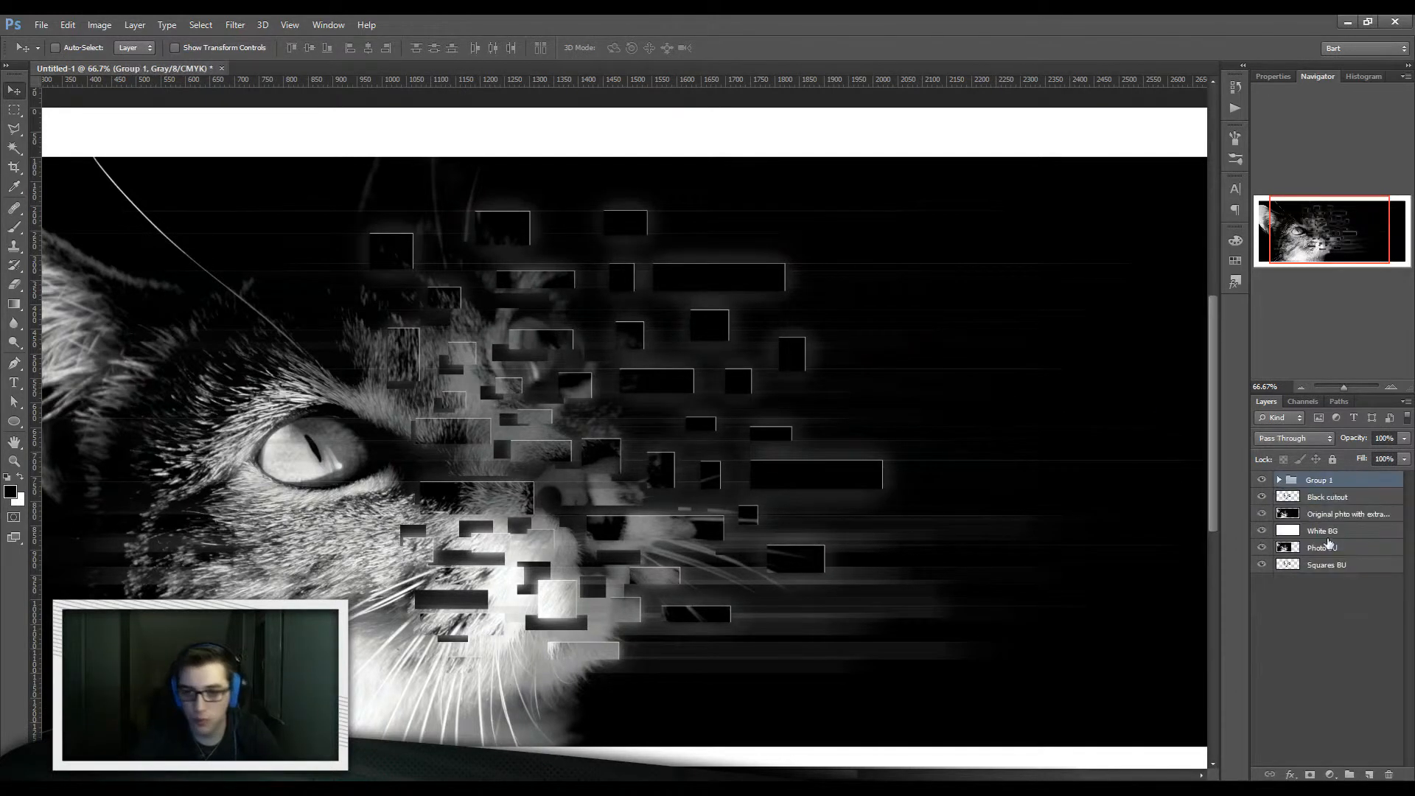
pyautogui.doubleClick(1320, 481)
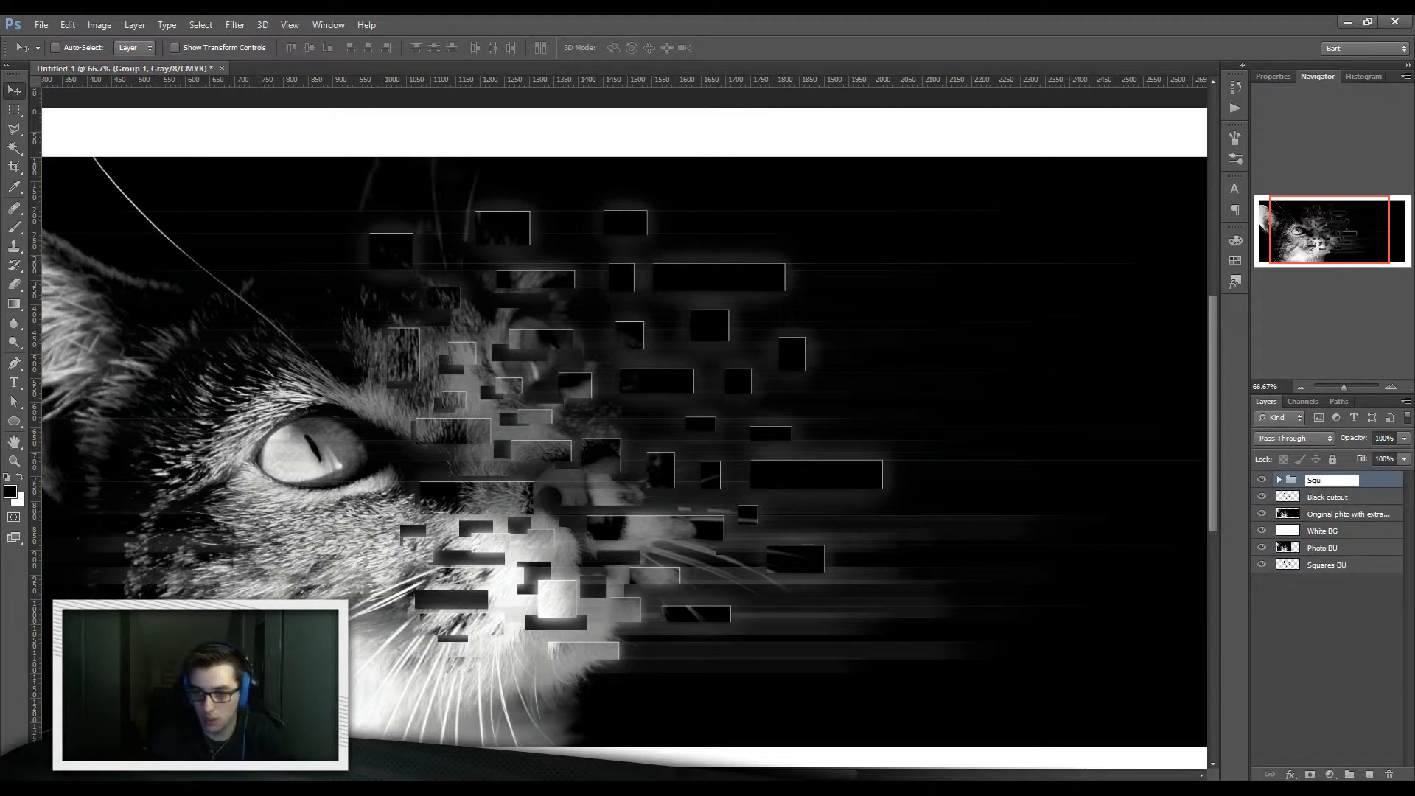
pyautogui.press('Return')
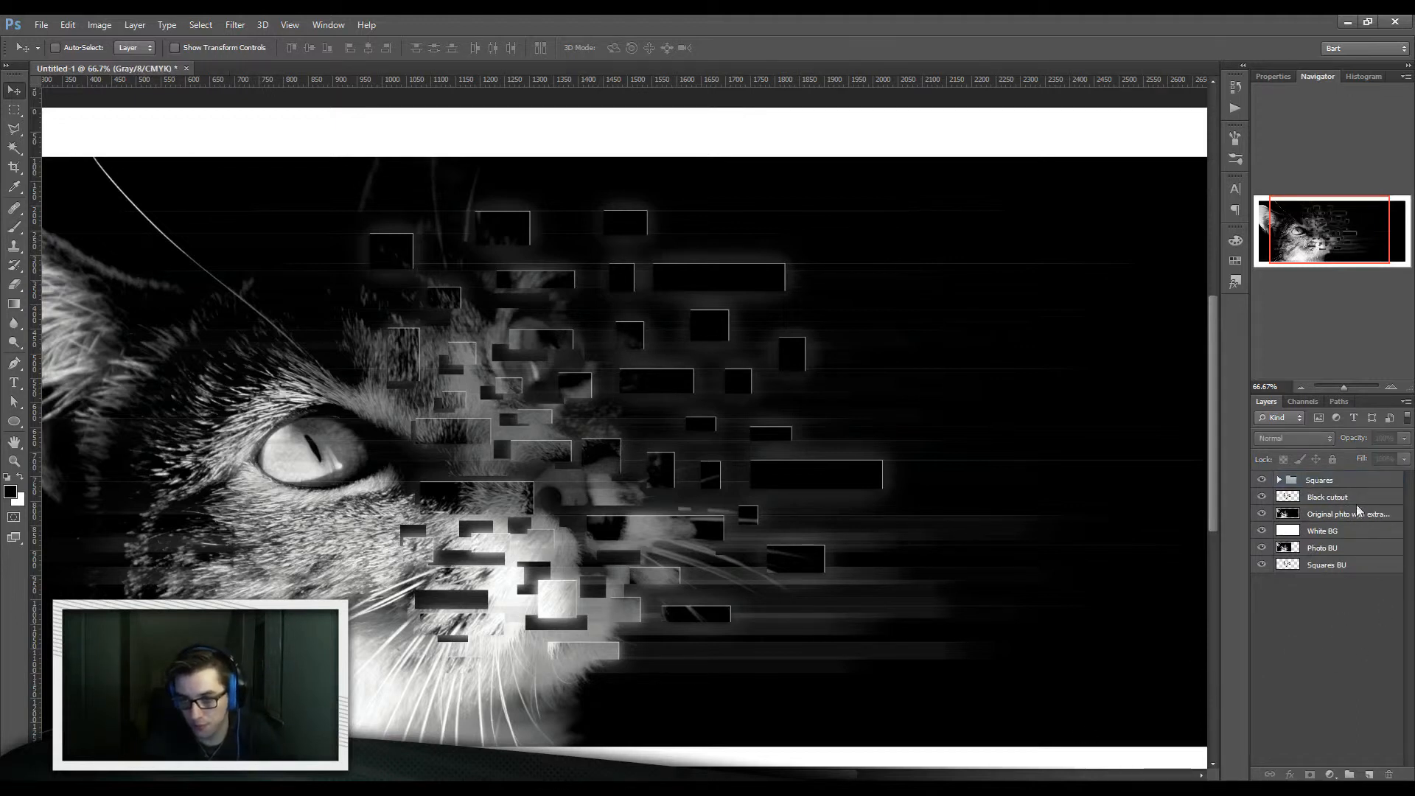
# - Try converting the Squares group to a smart object and transforming it, and undo the conversion
pyautogui.rightClick(1349, 483)
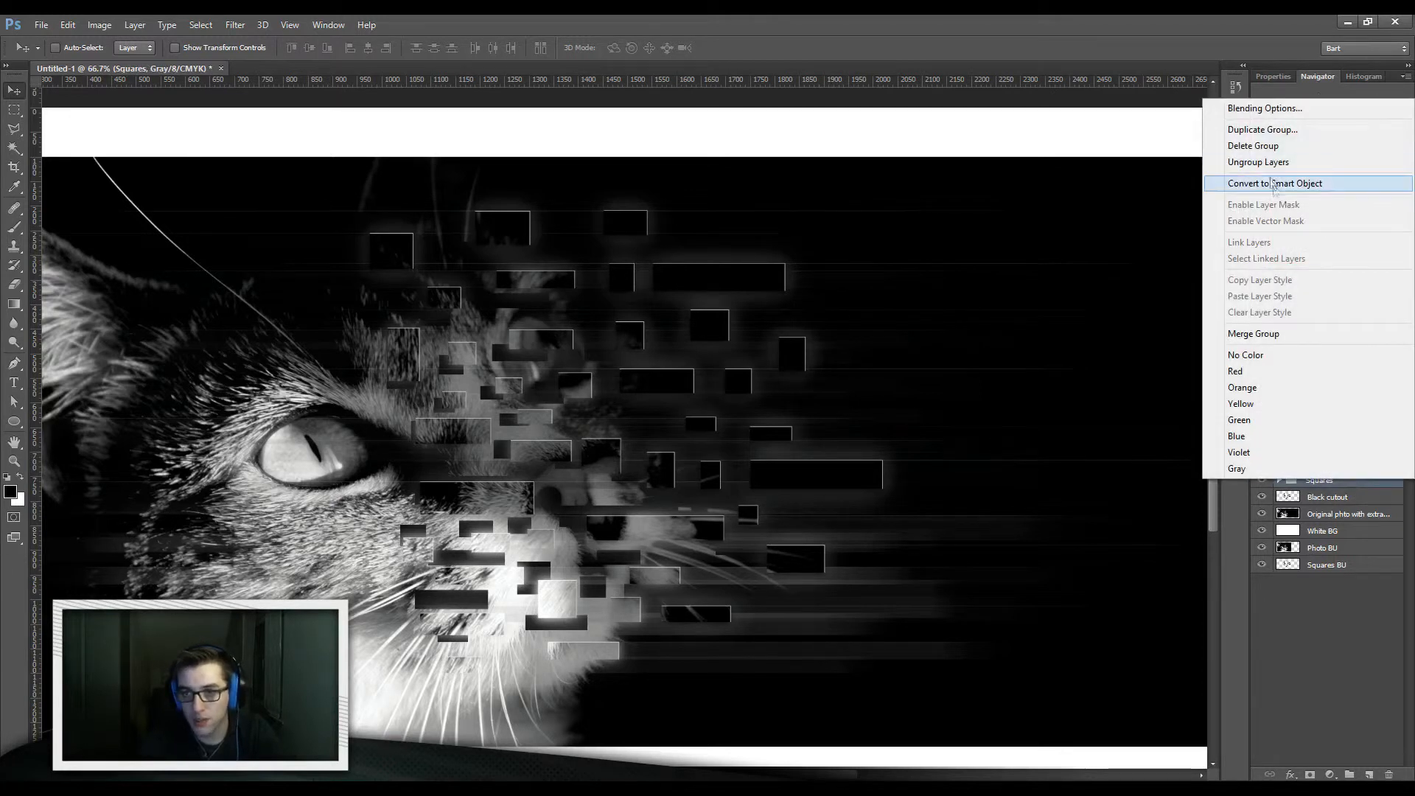
pyautogui.click(1275, 183)
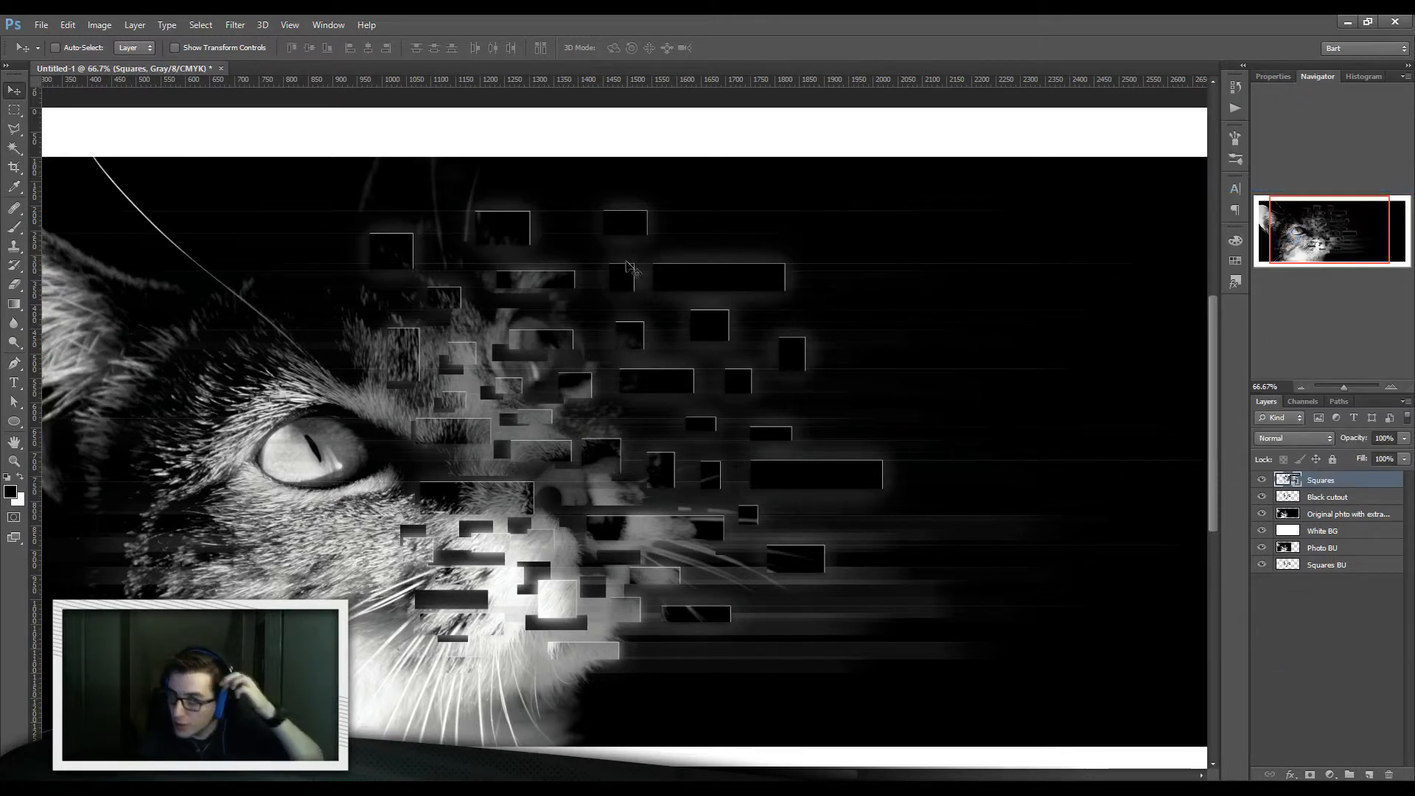
pyautogui.rightClick(716, 383)
pyautogui.click(633, 351)
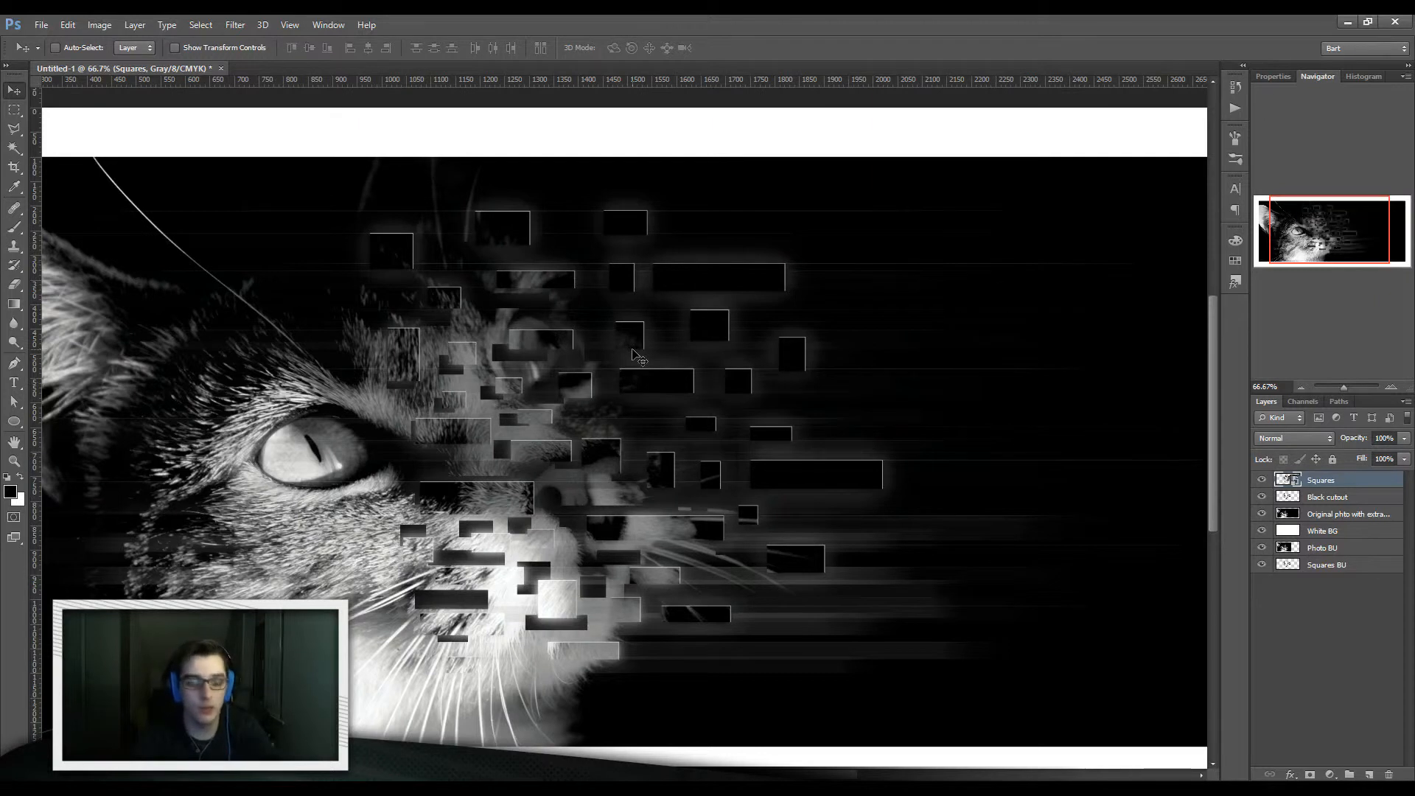
pyautogui.hotkey('ctrl', 't')
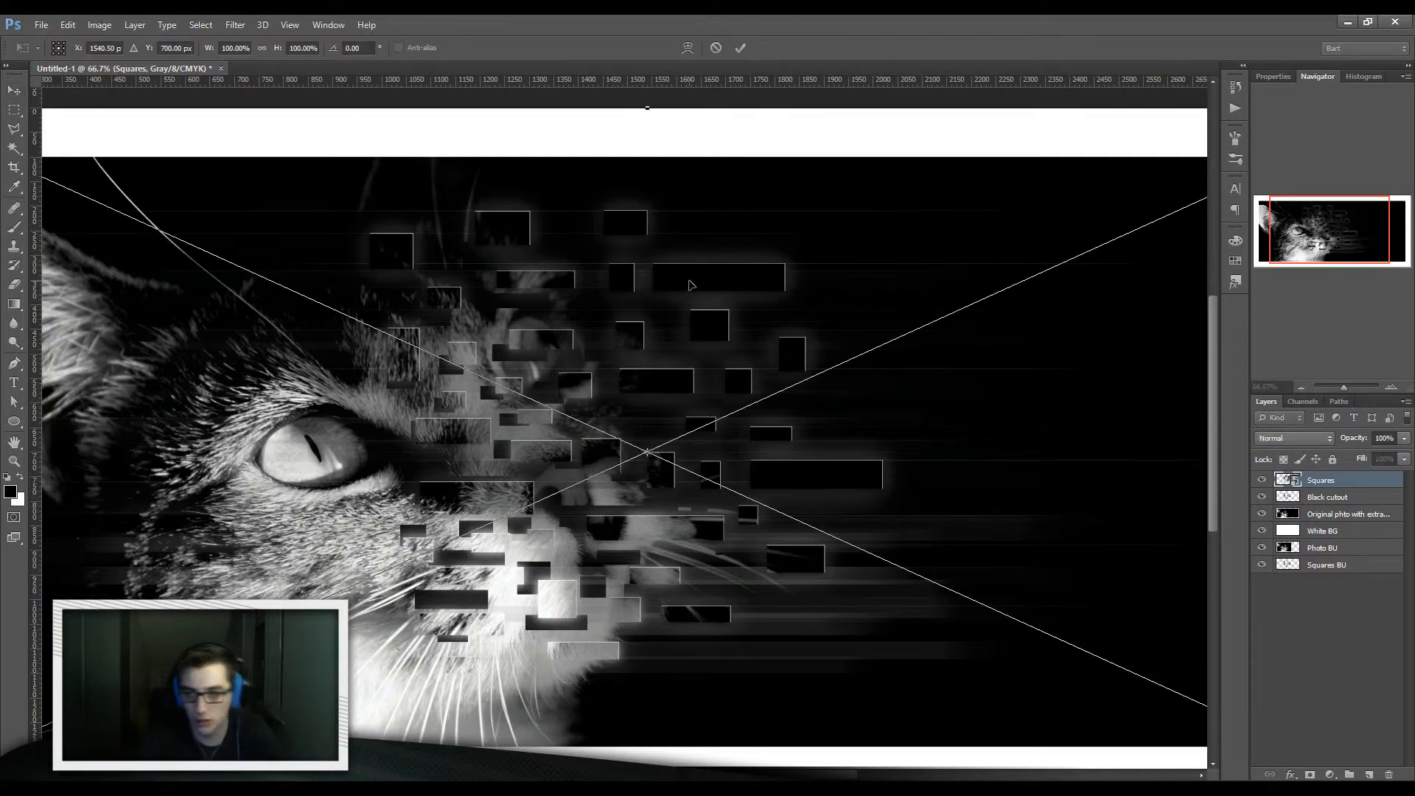
pyautogui.click(739, 49)
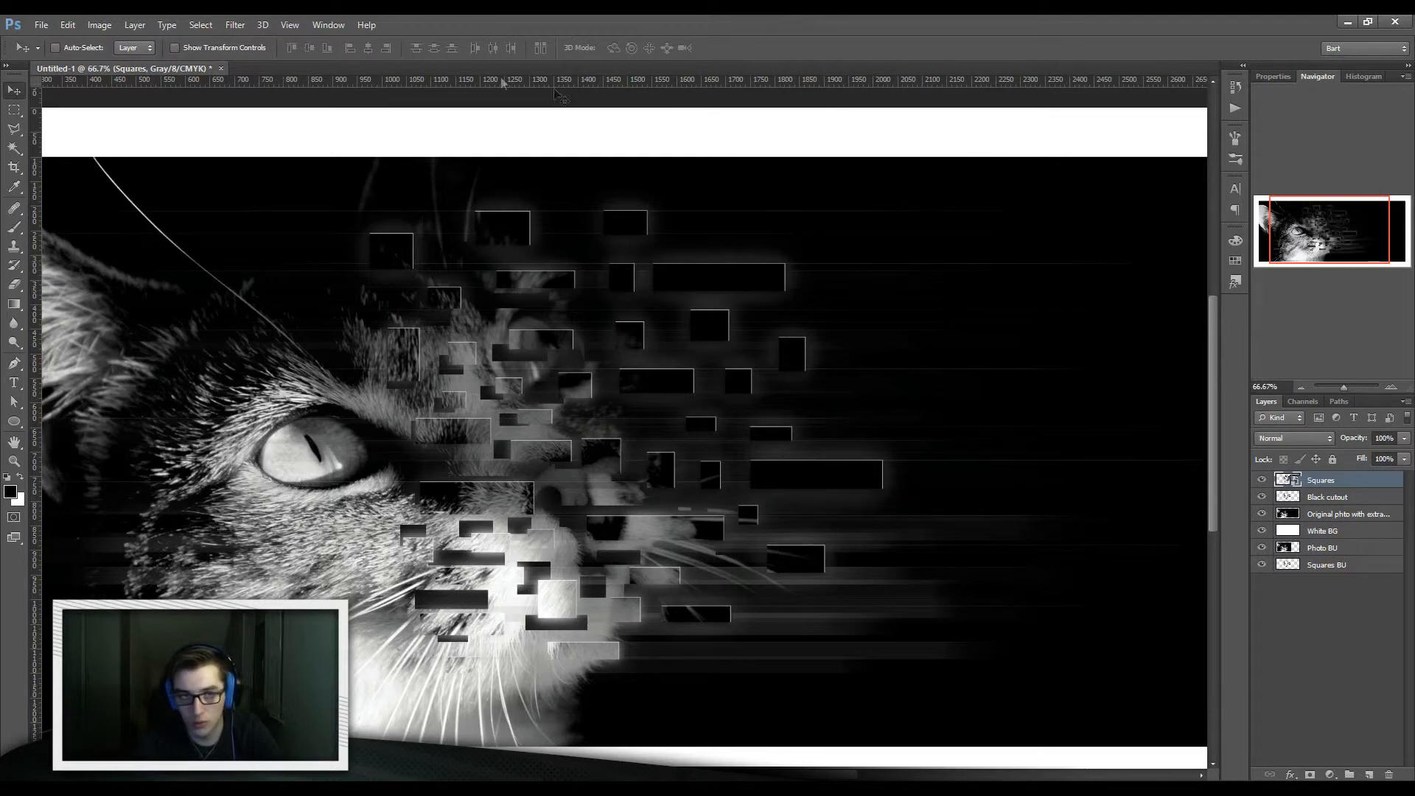
pyautogui.hotkey('ctrl', 'z')
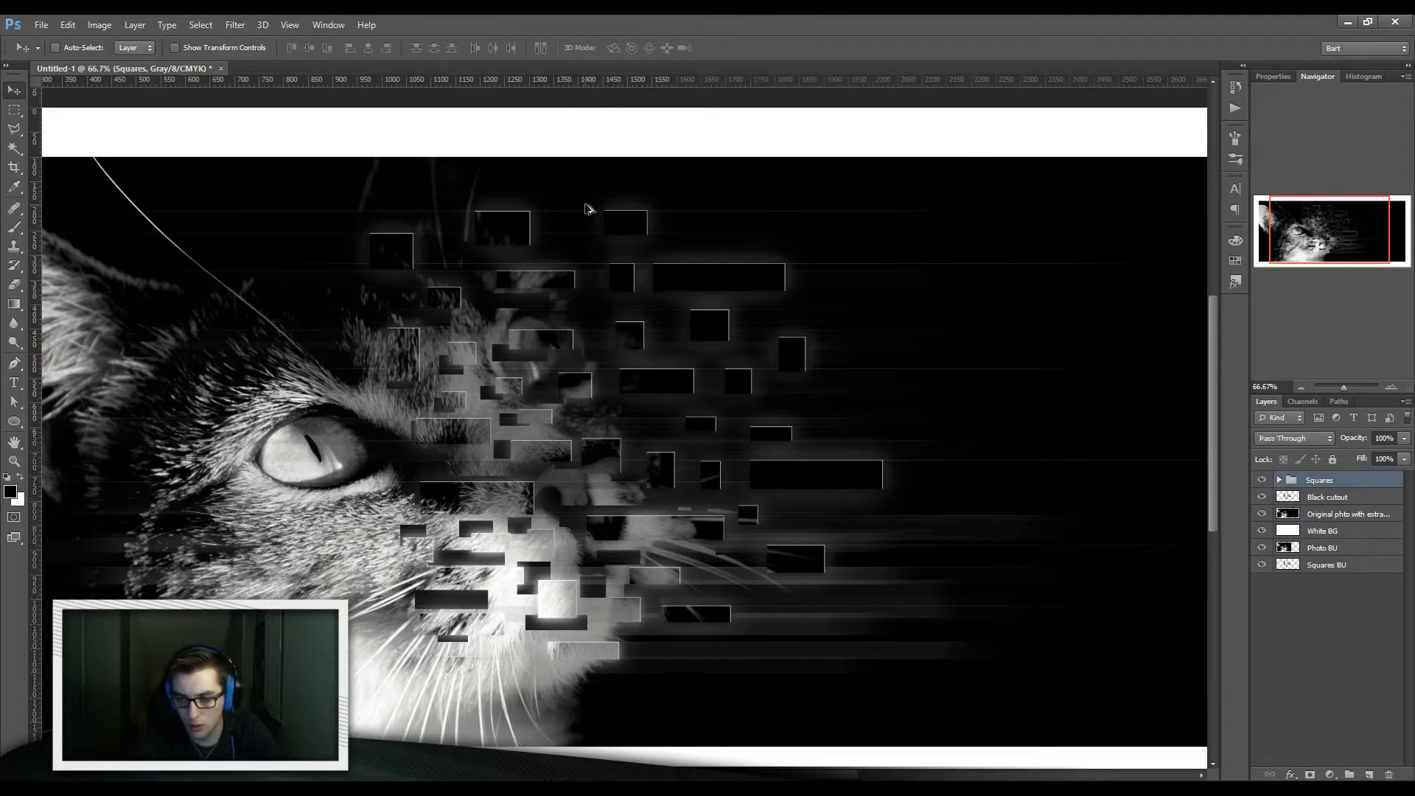
# - Try flaring the Squares group in perspective to 132.14% width and 318.36% height, shifted away from the cat's eye
pyautogui.hotkey('ctrl', 't')
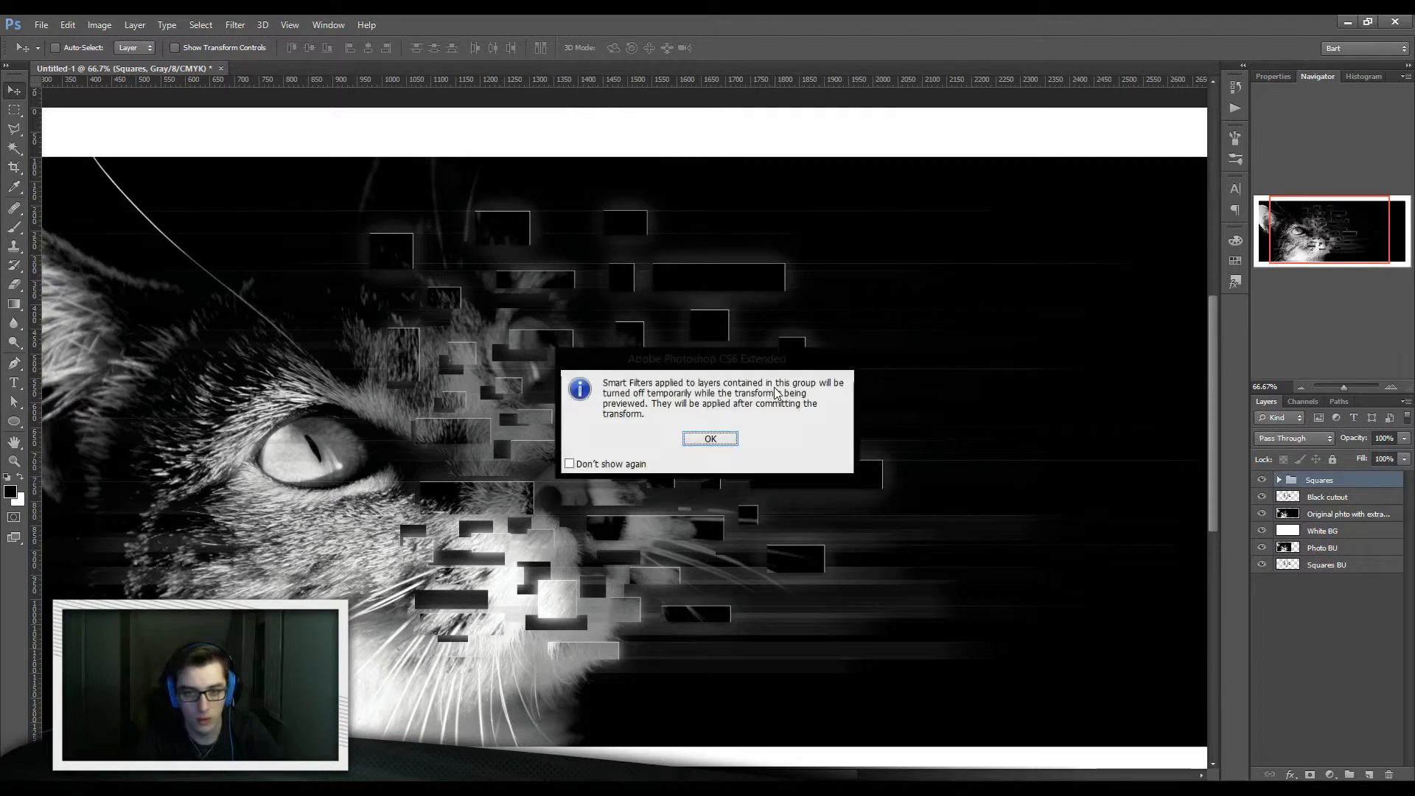
pyautogui.click(710, 439)
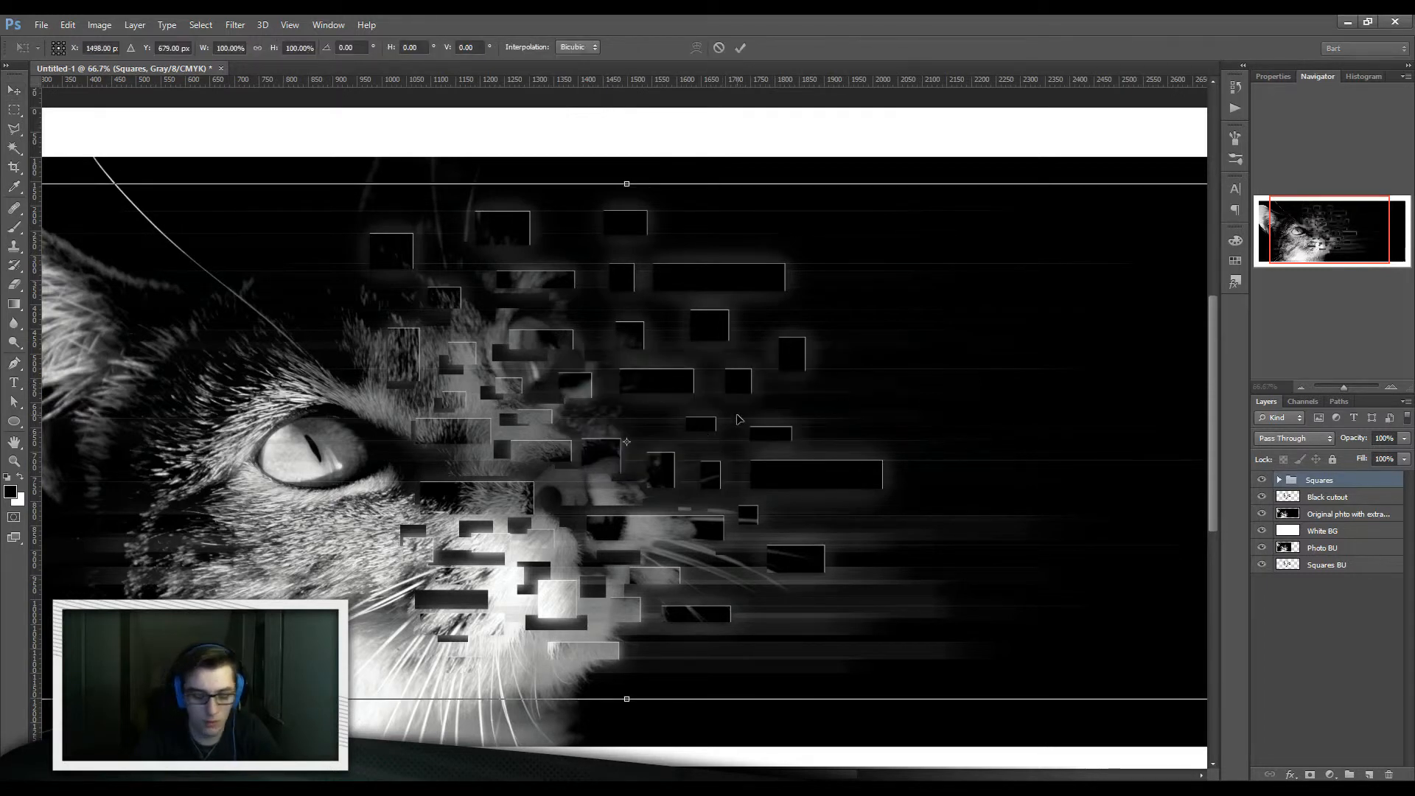
pyautogui.hotkey('ctrl', '-')
pyautogui.hotkey('ctrl', '-')
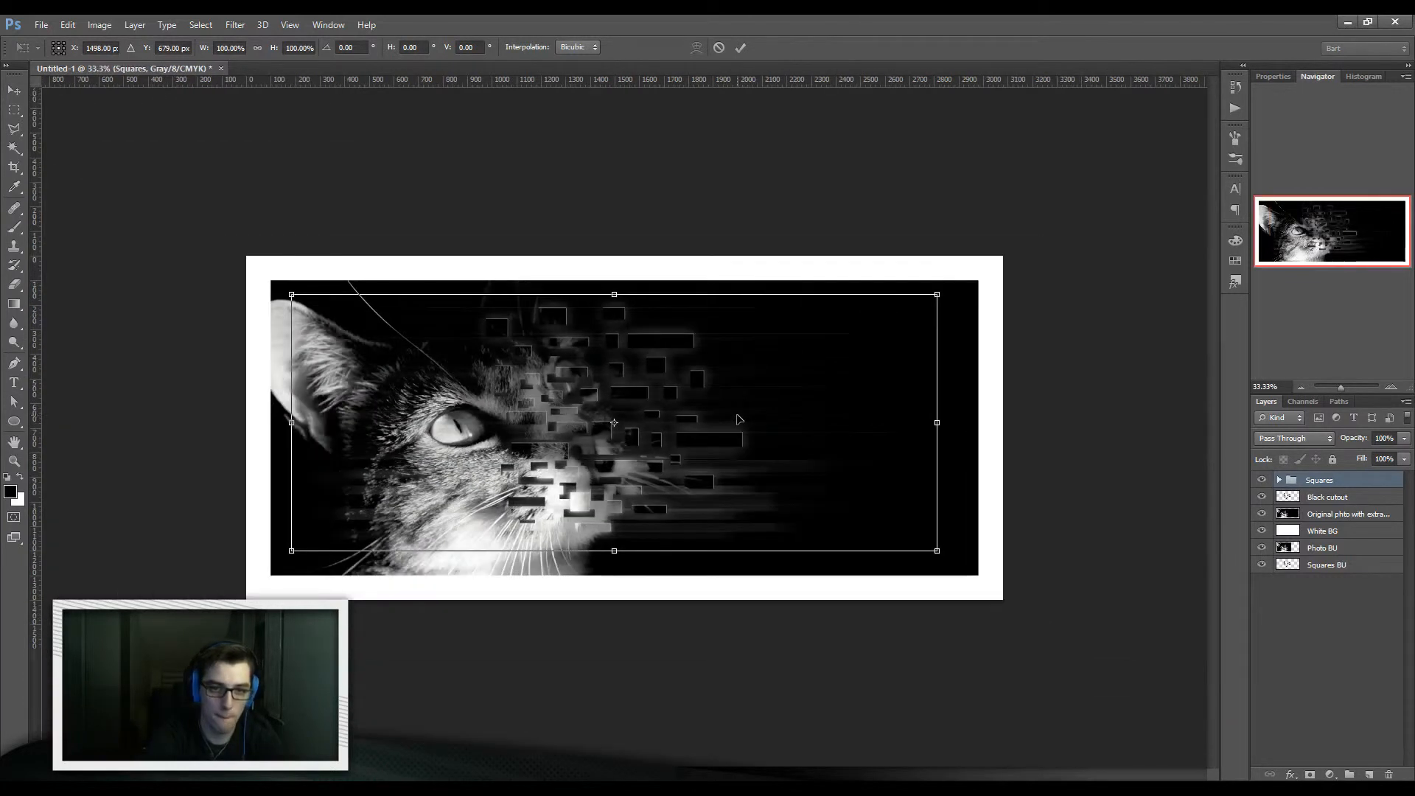
pyautogui.moveTo(937, 296); pyautogui.dragTo(941, 78)
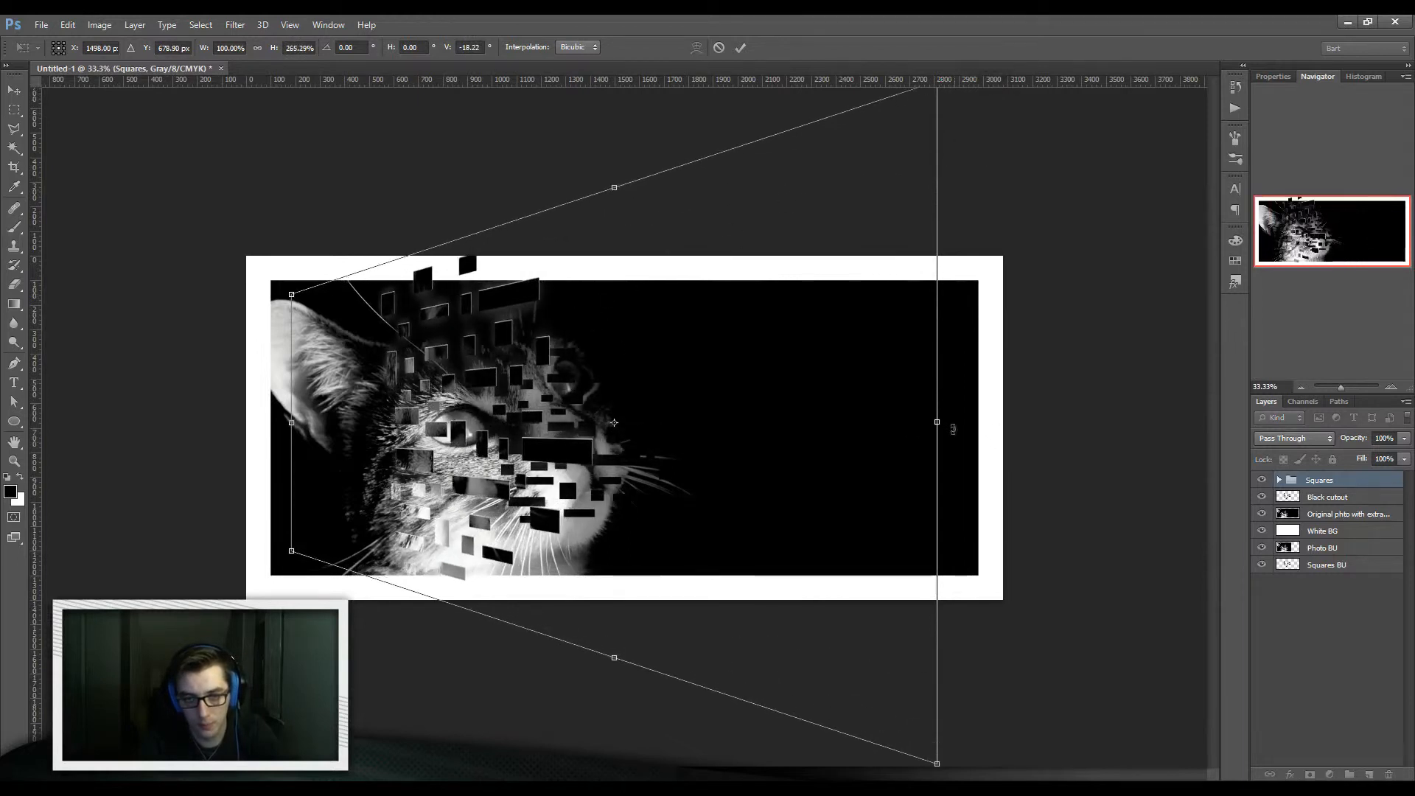
pyautogui.moveTo(976, 416); pyautogui.dragTo(1184, 416)
pyautogui.moveTo(470, 418); pyautogui.dragTo(577, 423)
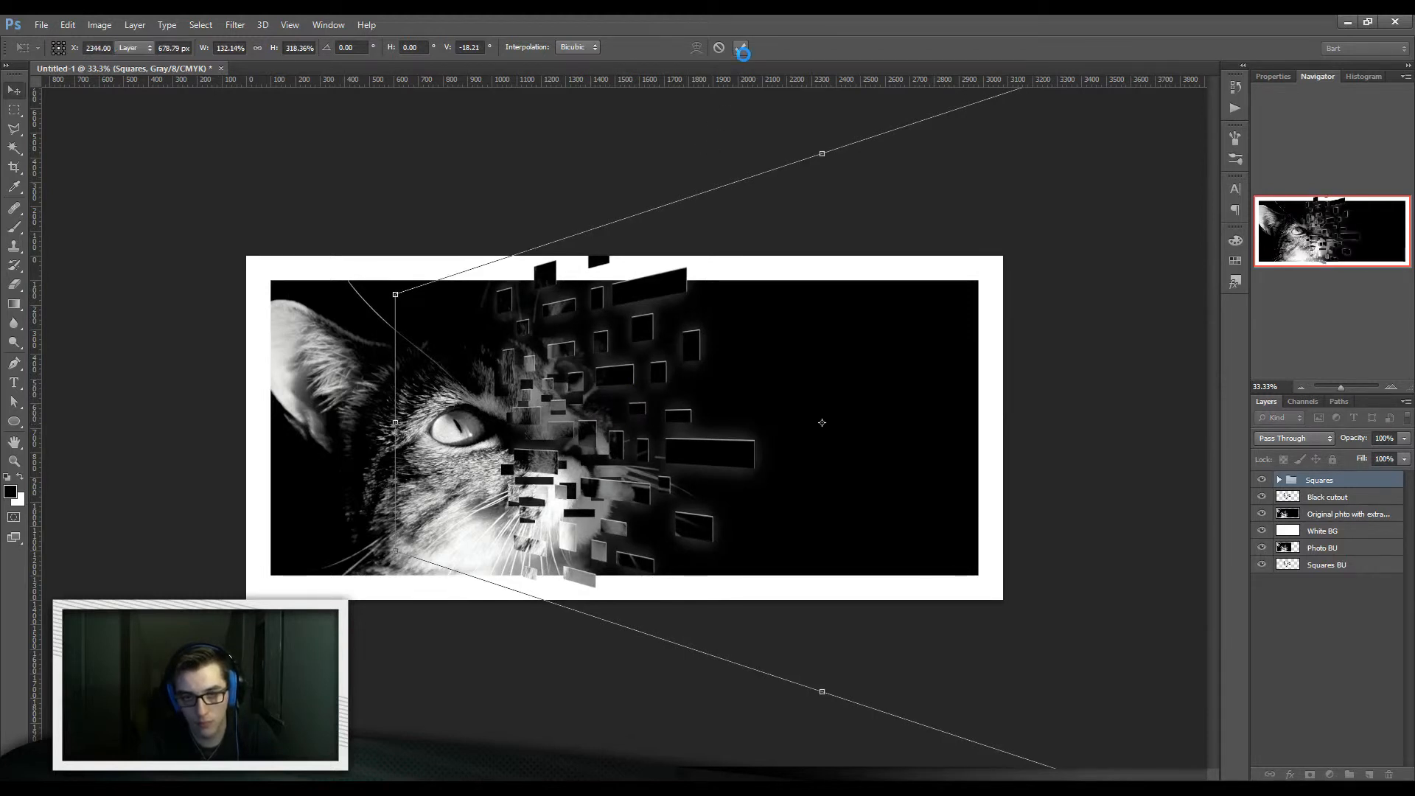
pyautogui.click(740, 47)
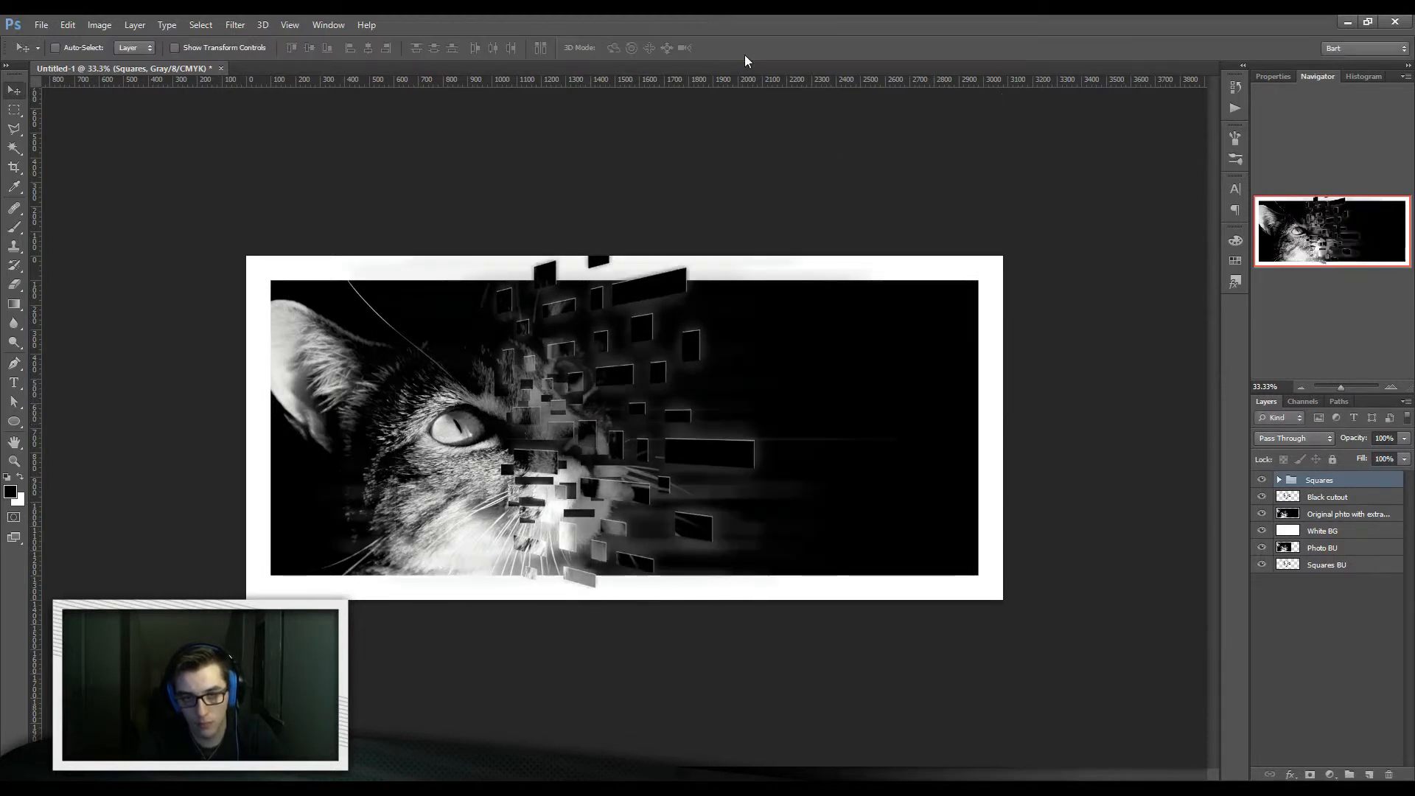
# - Undo the perspective transform of the Squares group
pyautogui.keyDown('ctrl'); pyautogui.click(471, 402); pyautogui.keyUp('ctrl')
pyautogui.keyDown('ctrl'); pyautogui.click(452, 425); pyautogui.keyUp('ctrl')
pyautogui.moveTo(408, 433); pyautogui.dragTo(515, 403)
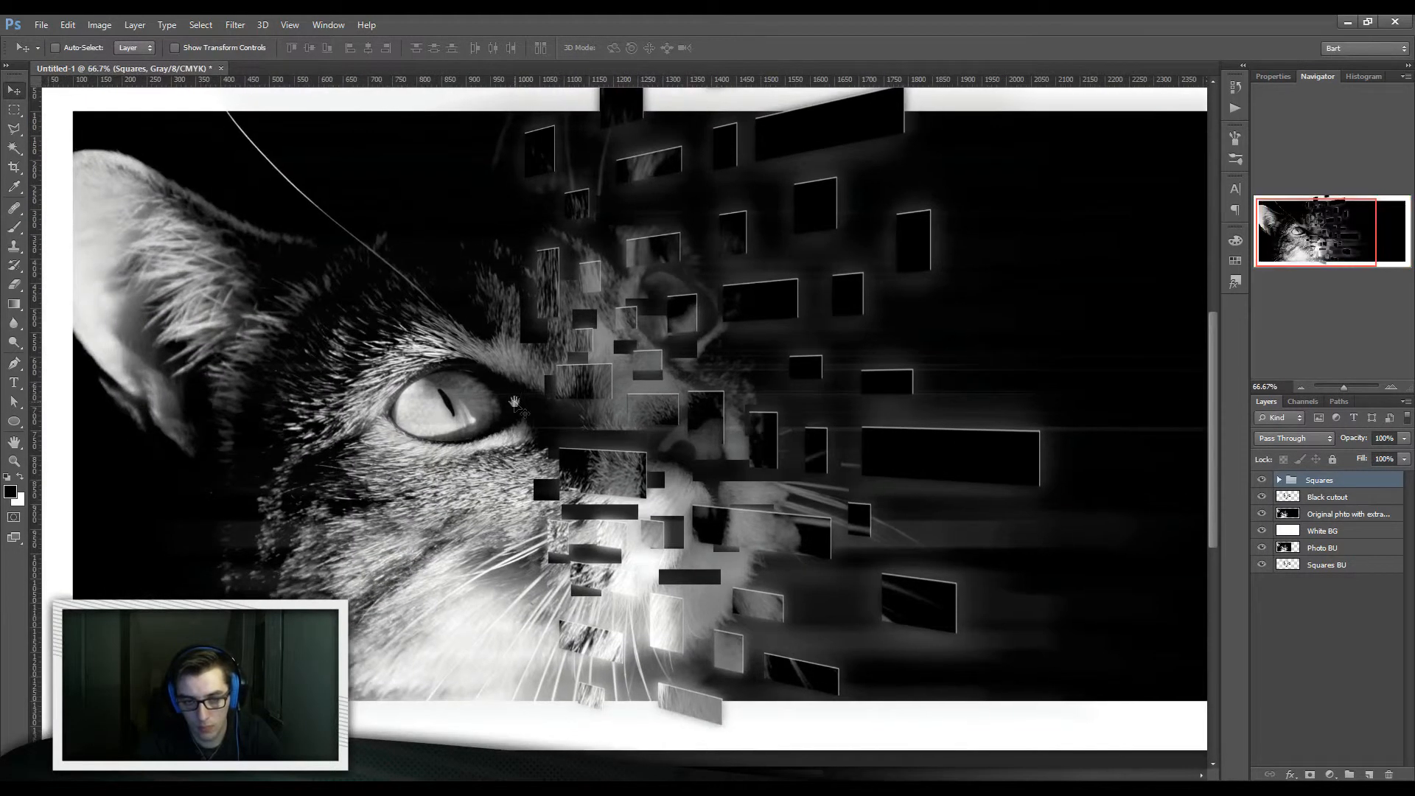
pyautogui.hotkey('ctrl', 'z')
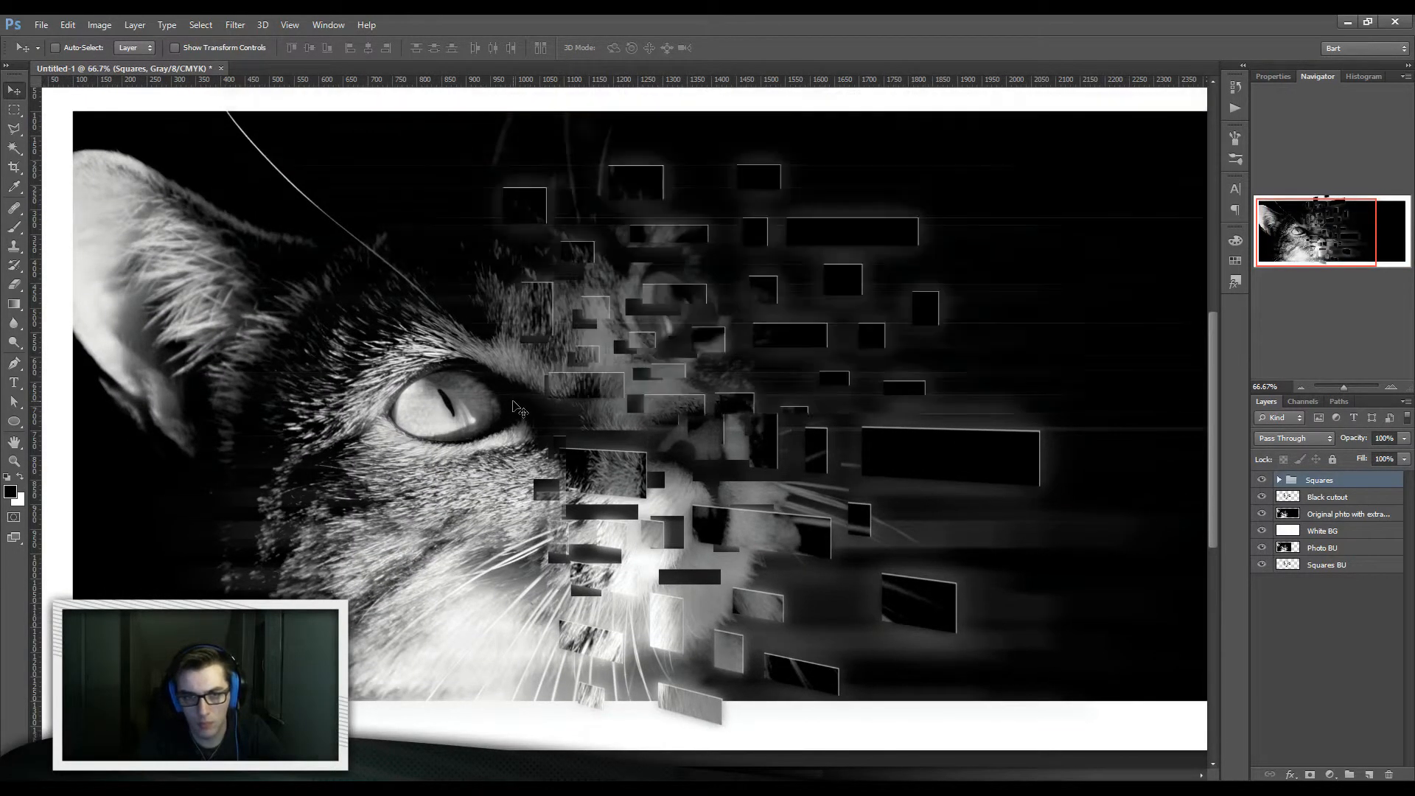
# - Shorten the Motion Blur distance on the Squares smart object inside the Squares group
pyautogui.click(1280, 480)
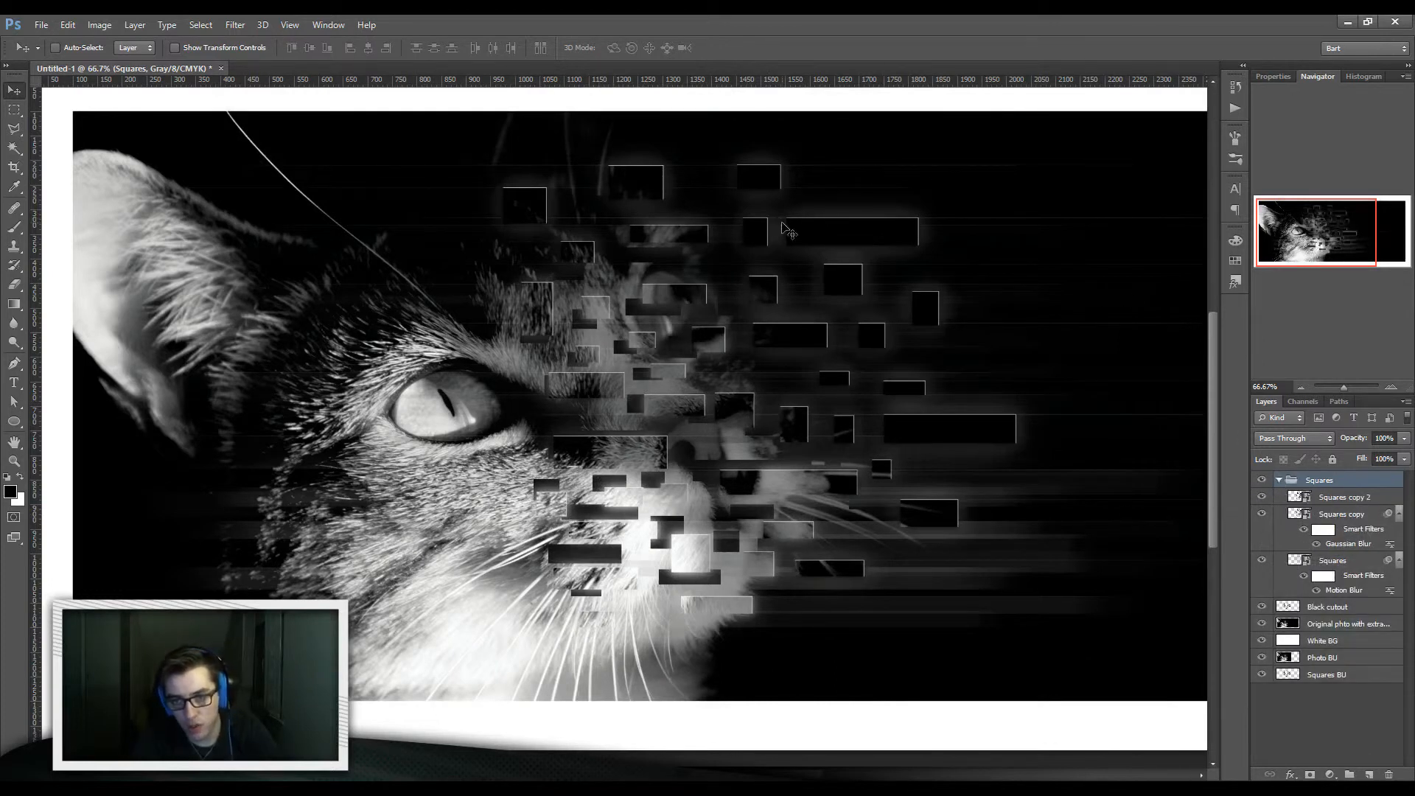
pyautogui.click(1321, 499)
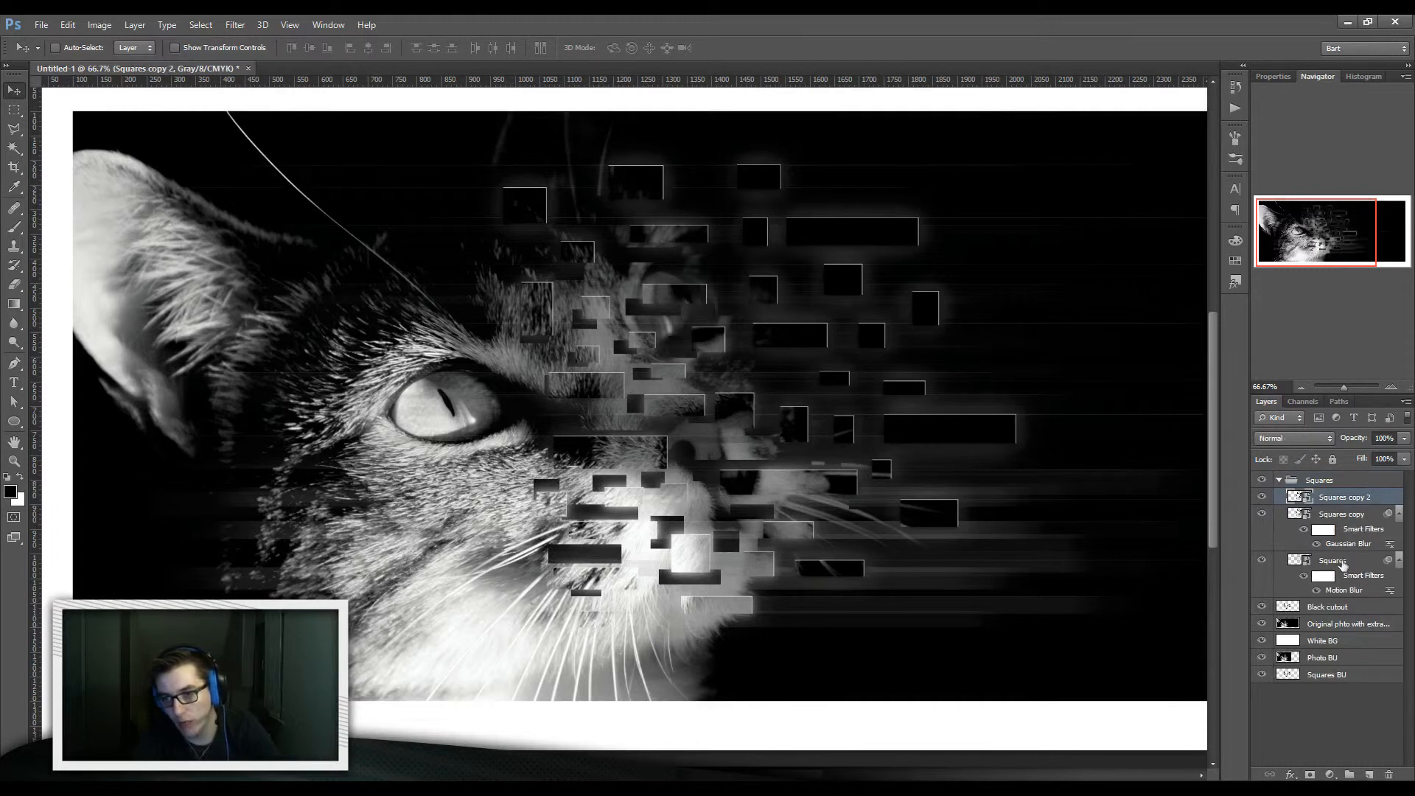
pyautogui.click(1336, 561)
pyautogui.doubleClick(1346, 590)
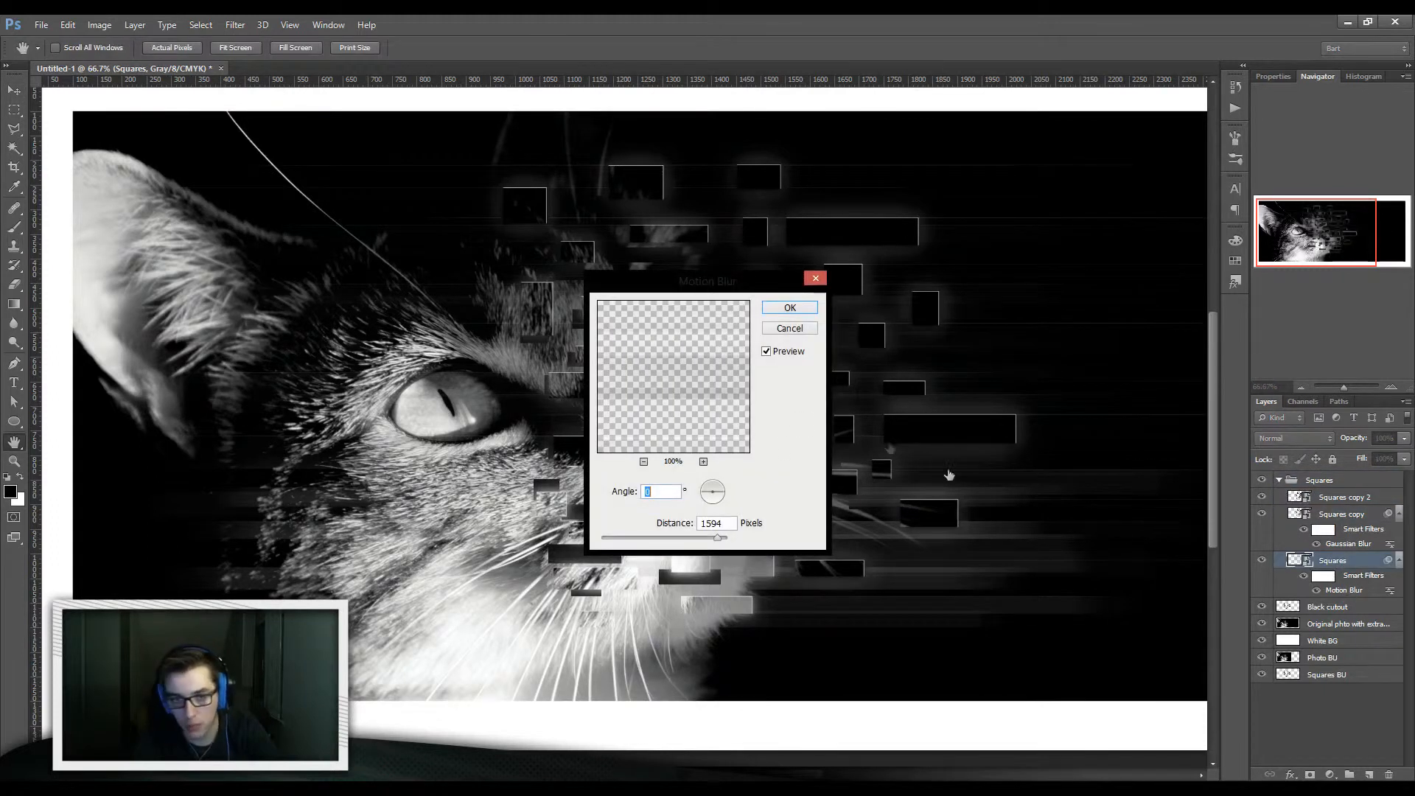
pyautogui.moveTo(720, 543); pyautogui.dragTo(685, 547)
pyautogui.click(790, 308)
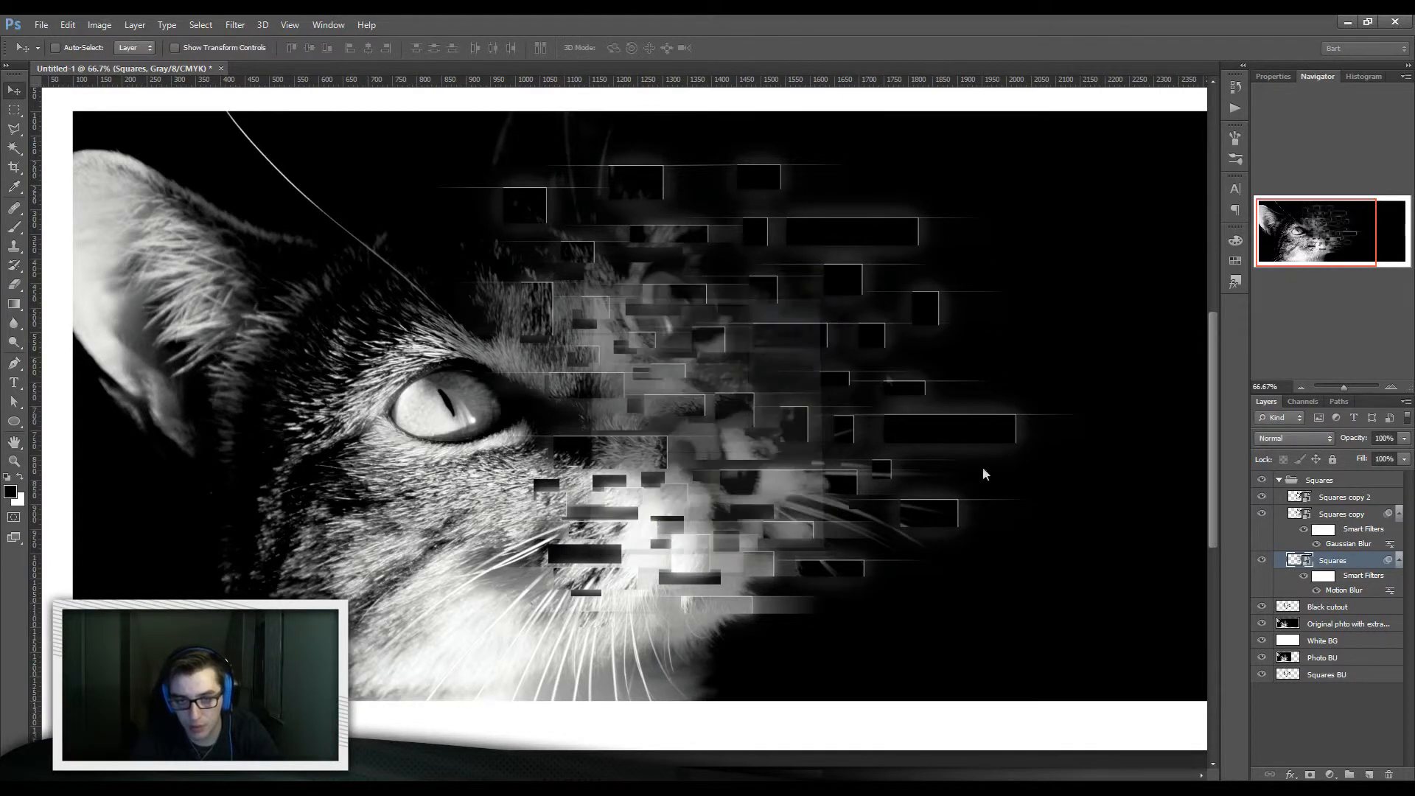
# - Rasterize the Squares copy 2, Squares copy and Squares layers inside the group
pyautogui.keyDown('shift'); pyautogui.click(1358, 498); pyautogui.keyUp('shift')
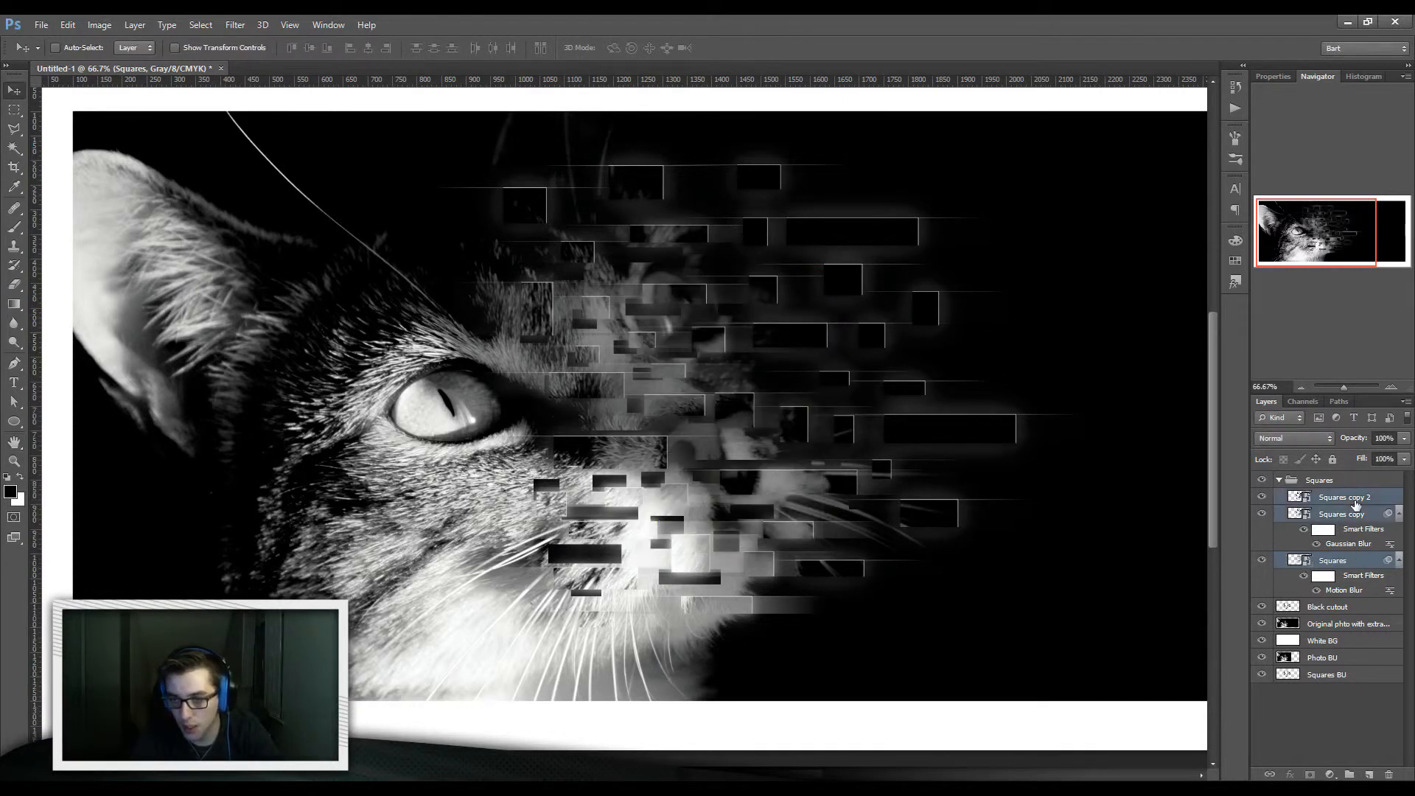
pyautogui.rightClick(1357, 502)
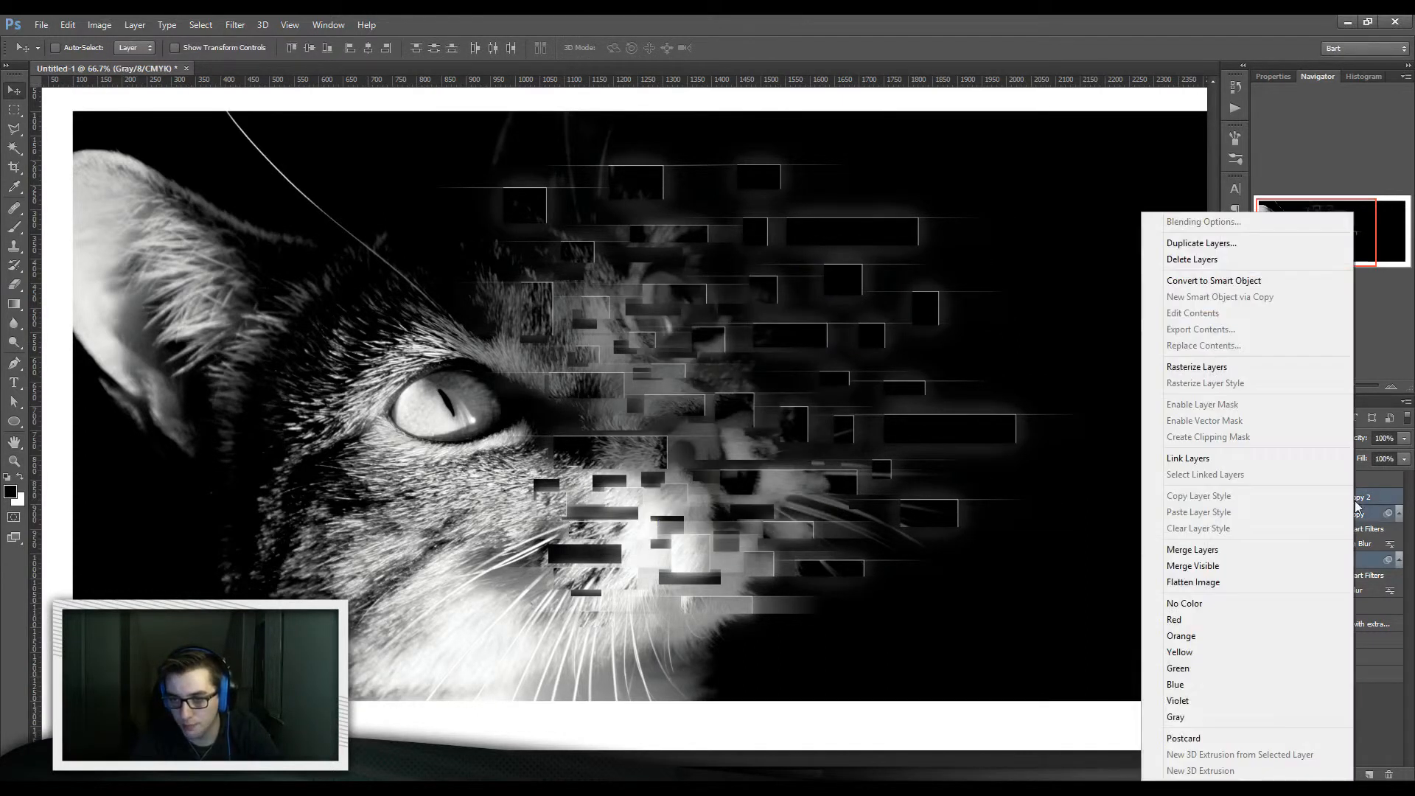
pyautogui.click(1235, 366)
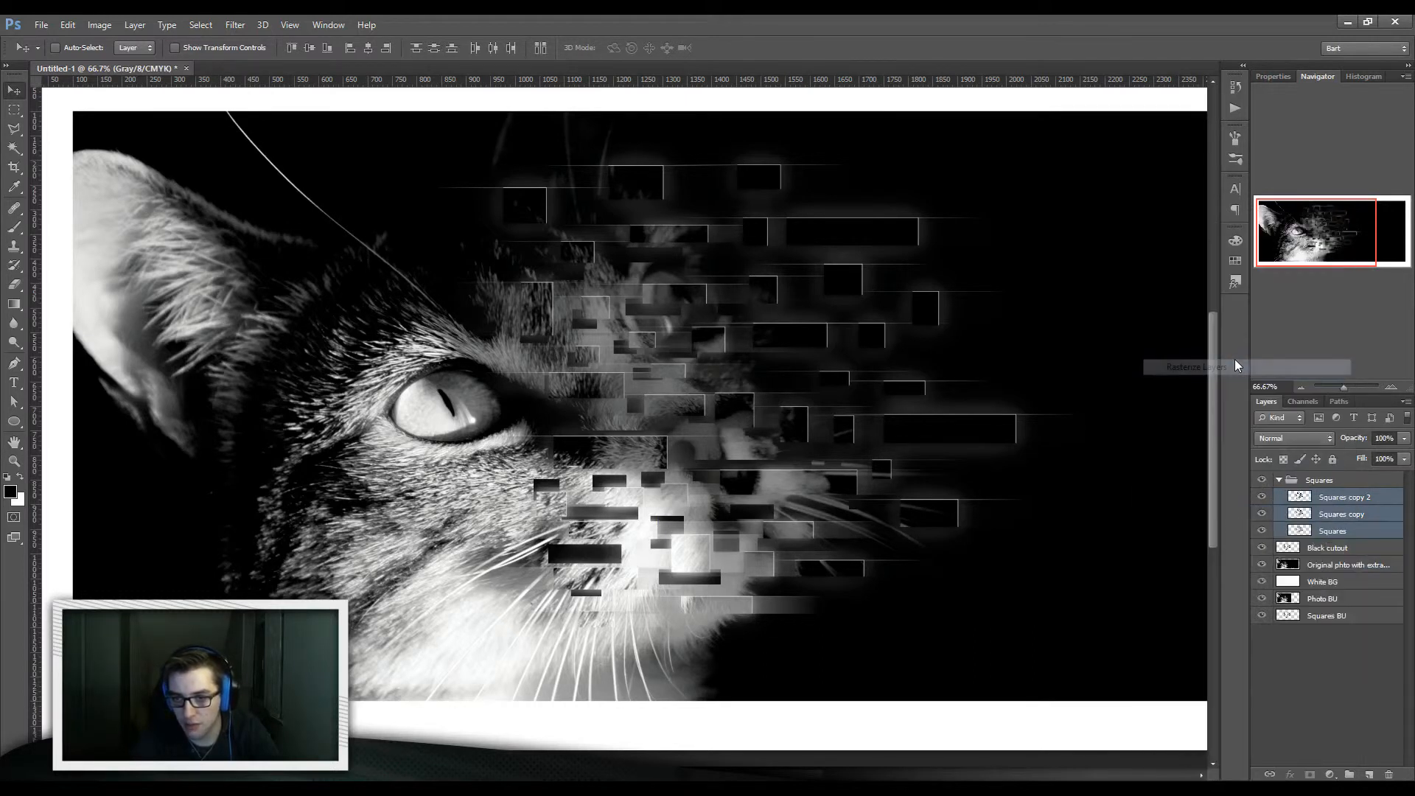
# - Flare the Squares group outward in perspective to 110.22% width and 228.65% height, and move its centre to X 1745.50 px
pyautogui.click(1324, 481)
pyautogui.hotkey('ctrl', 't')
pyautogui.hotkey('ctrl', '-')
pyautogui.hotkey('ctrl', '-')
pyautogui.hotkey('ctrl', '-')
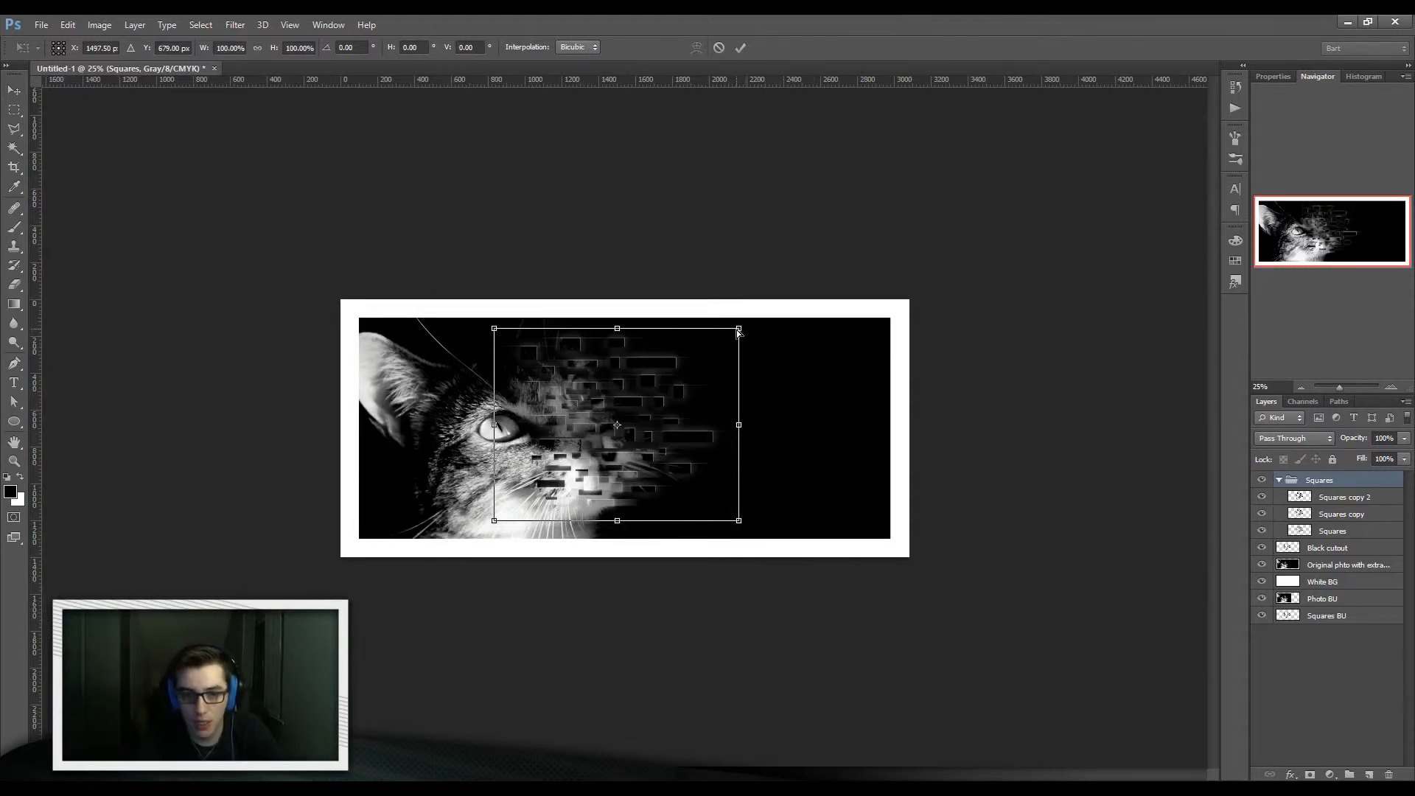
pyautogui.moveTo(739, 331); pyautogui.dragTo(783, 225)
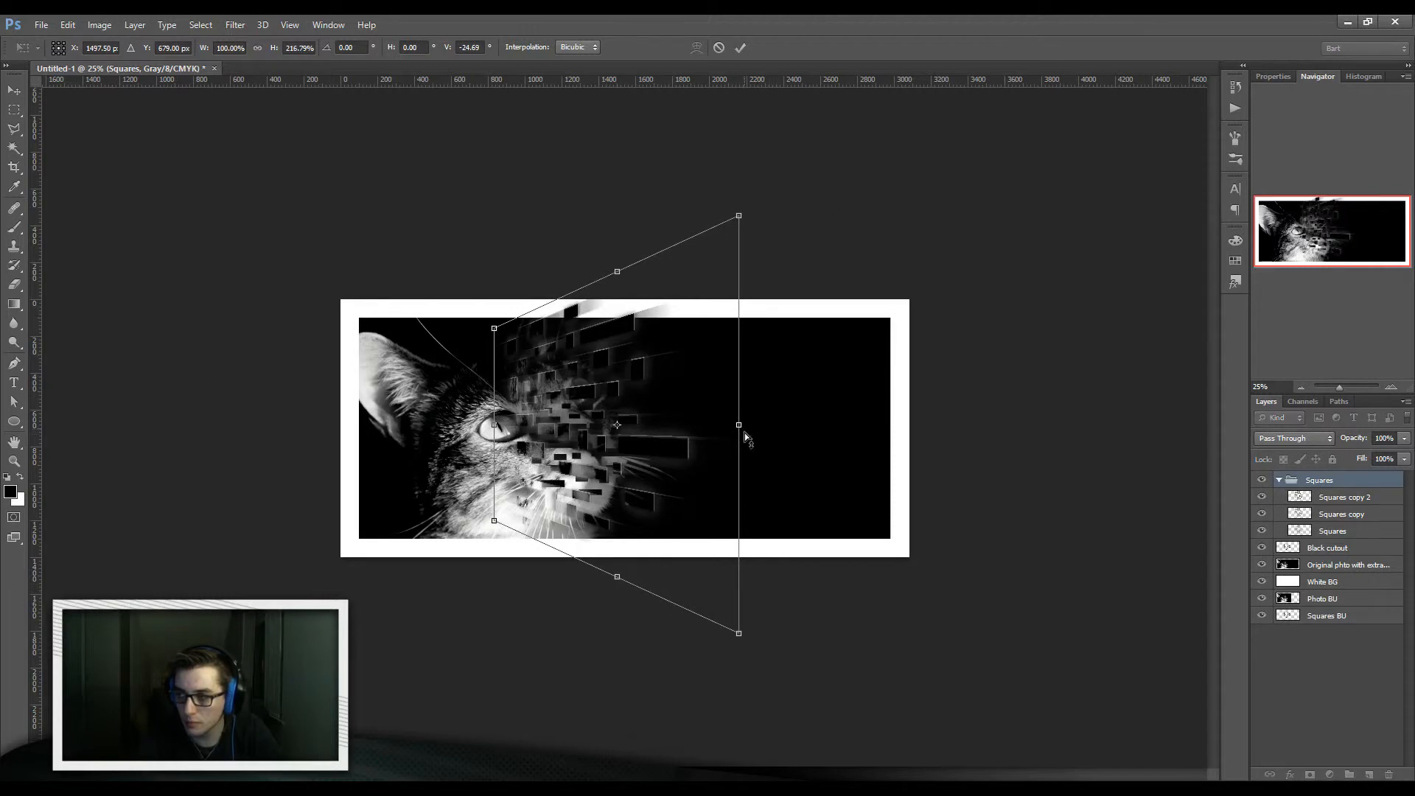
pyautogui.moveTo(746, 428); pyautogui.dragTo(773, 427)
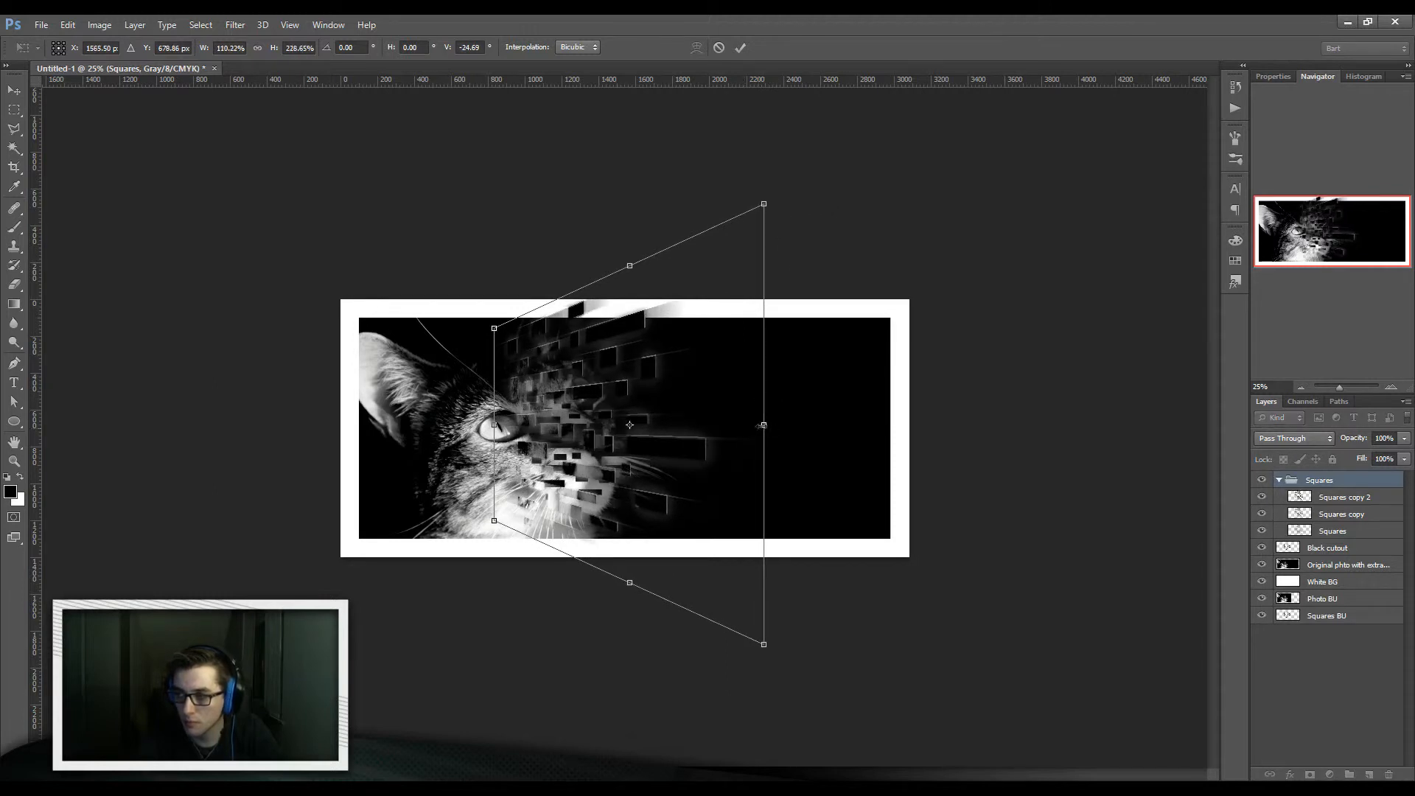
pyautogui.moveTo(589, 415); pyautogui.dragTo(620, 416)
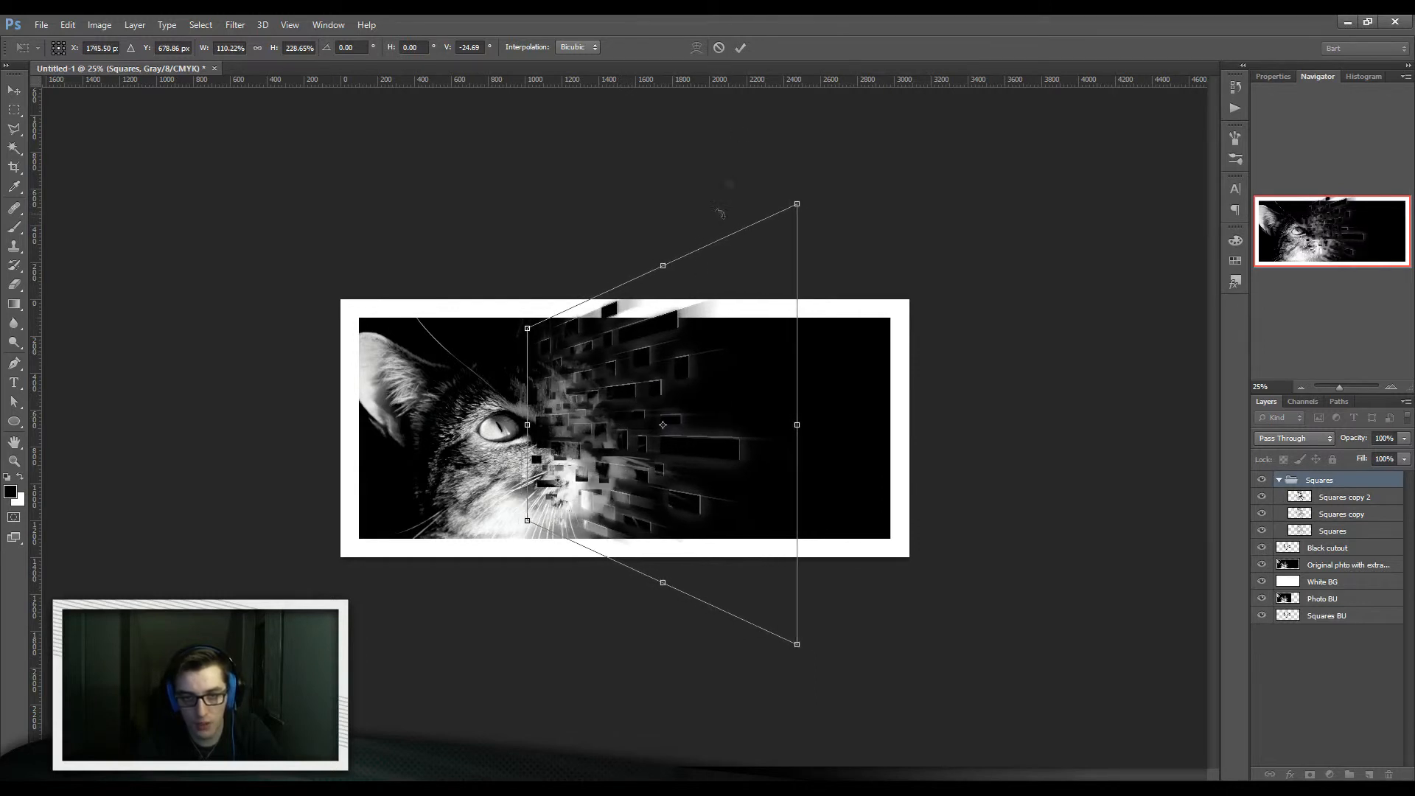
pyautogui.click(740, 48)
pyautogui.hotkey('ctrl', '+')
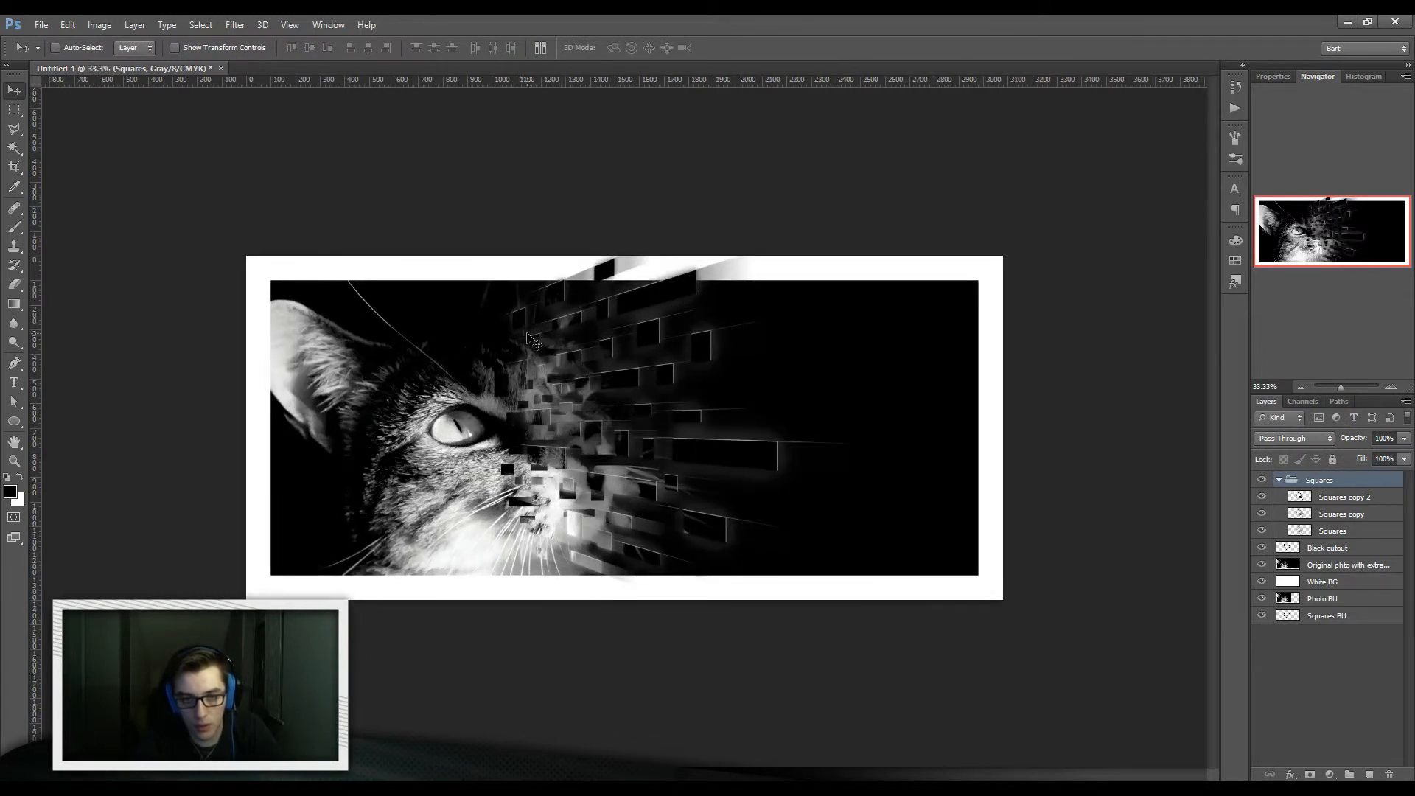
# - Make the "Original phto with extra black" layer active and try a rectangular marquee selection at the black area's right edge
pyautogui.hotkey('ctrl', '+')
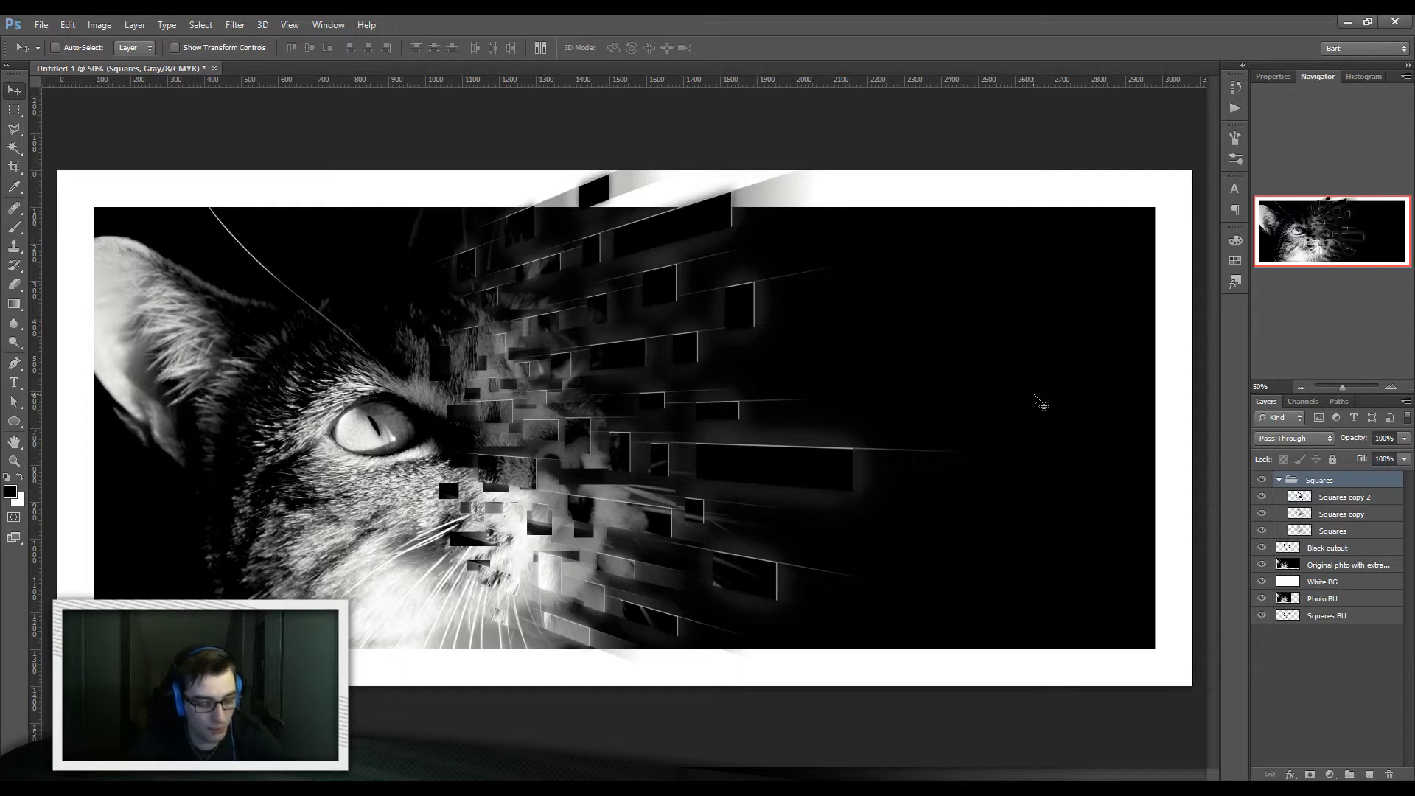
pyautogui.click(1315, 568)
pyautogui.press('m')
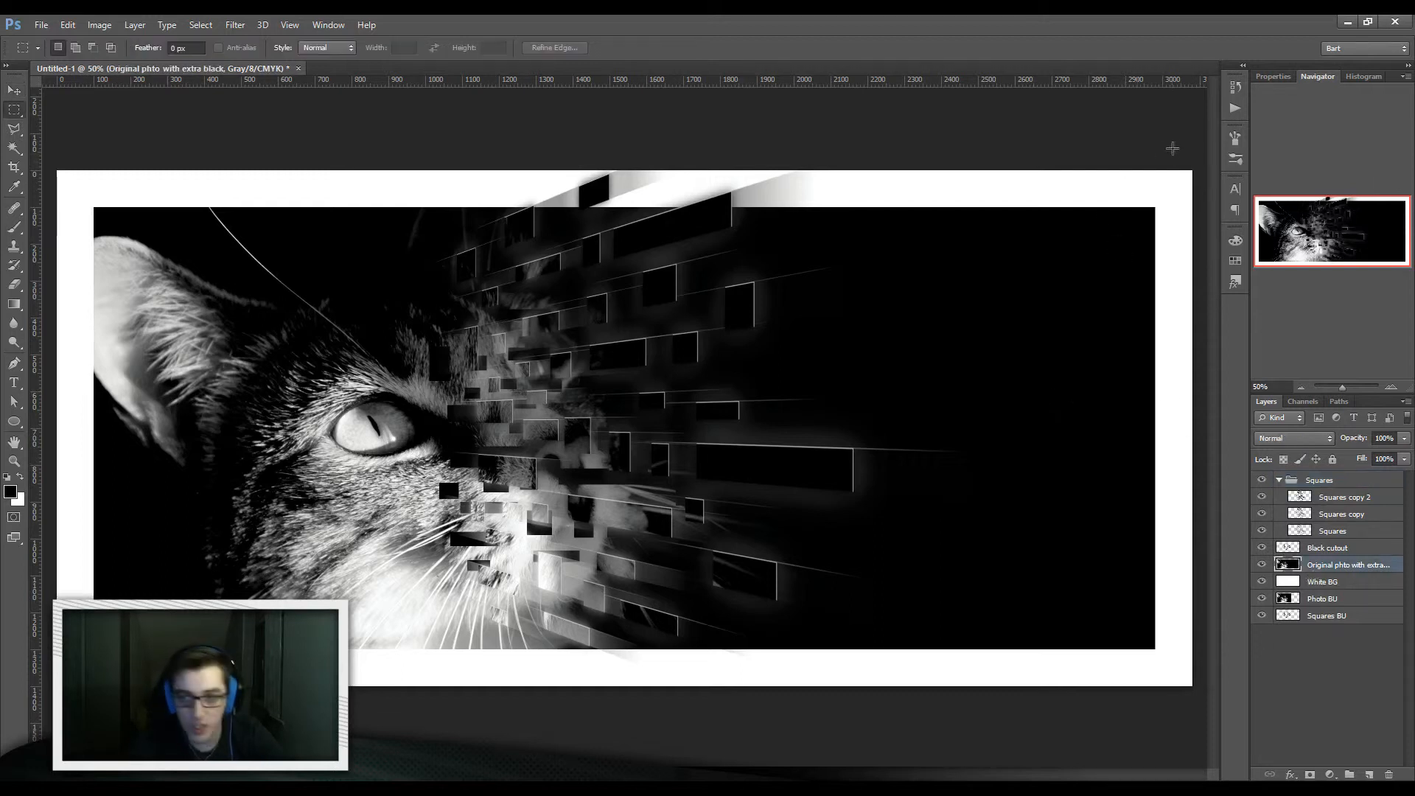
pyautogui.scroll(1, 1147, 192)
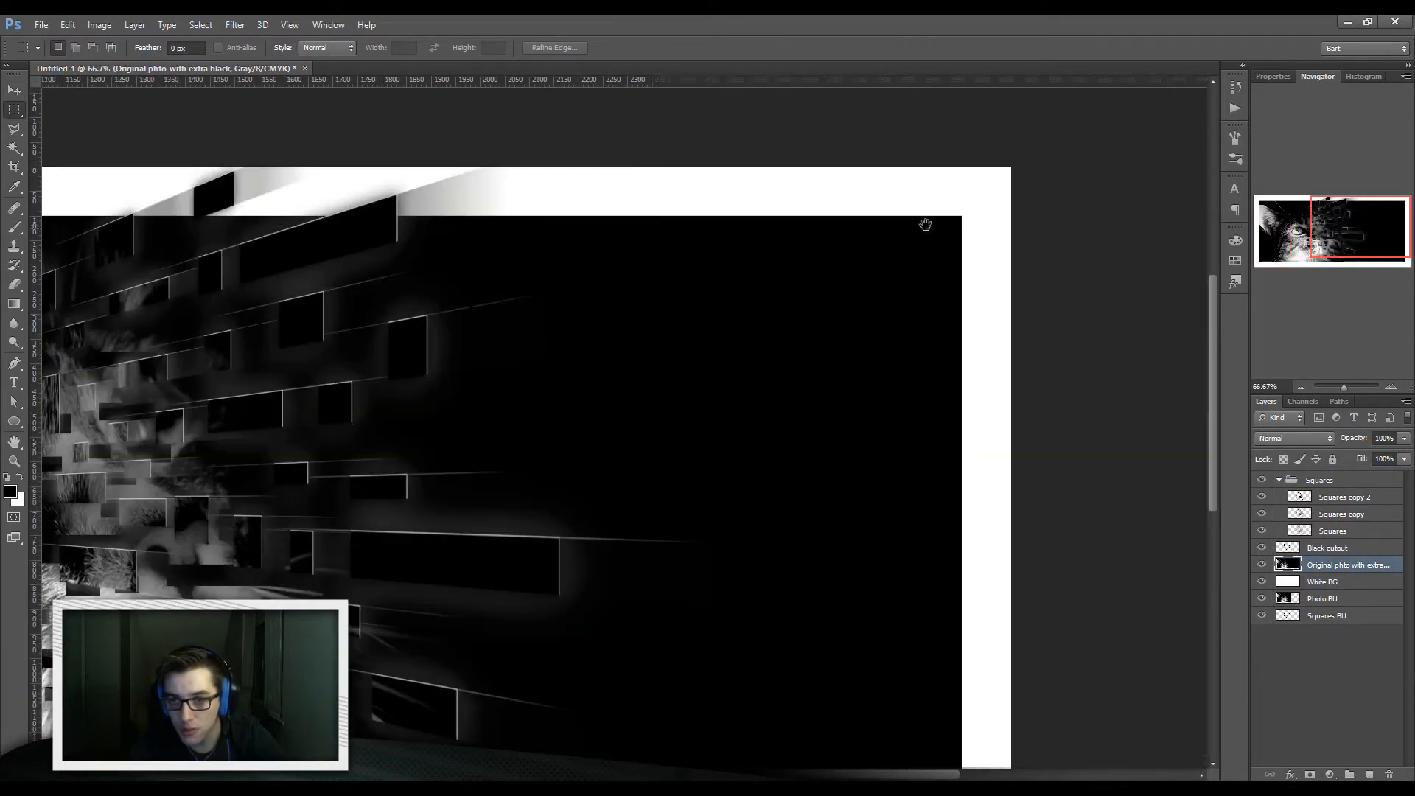
pyautogui.moveTo(1078, 227); pyautogui.dragTo(926, 222)
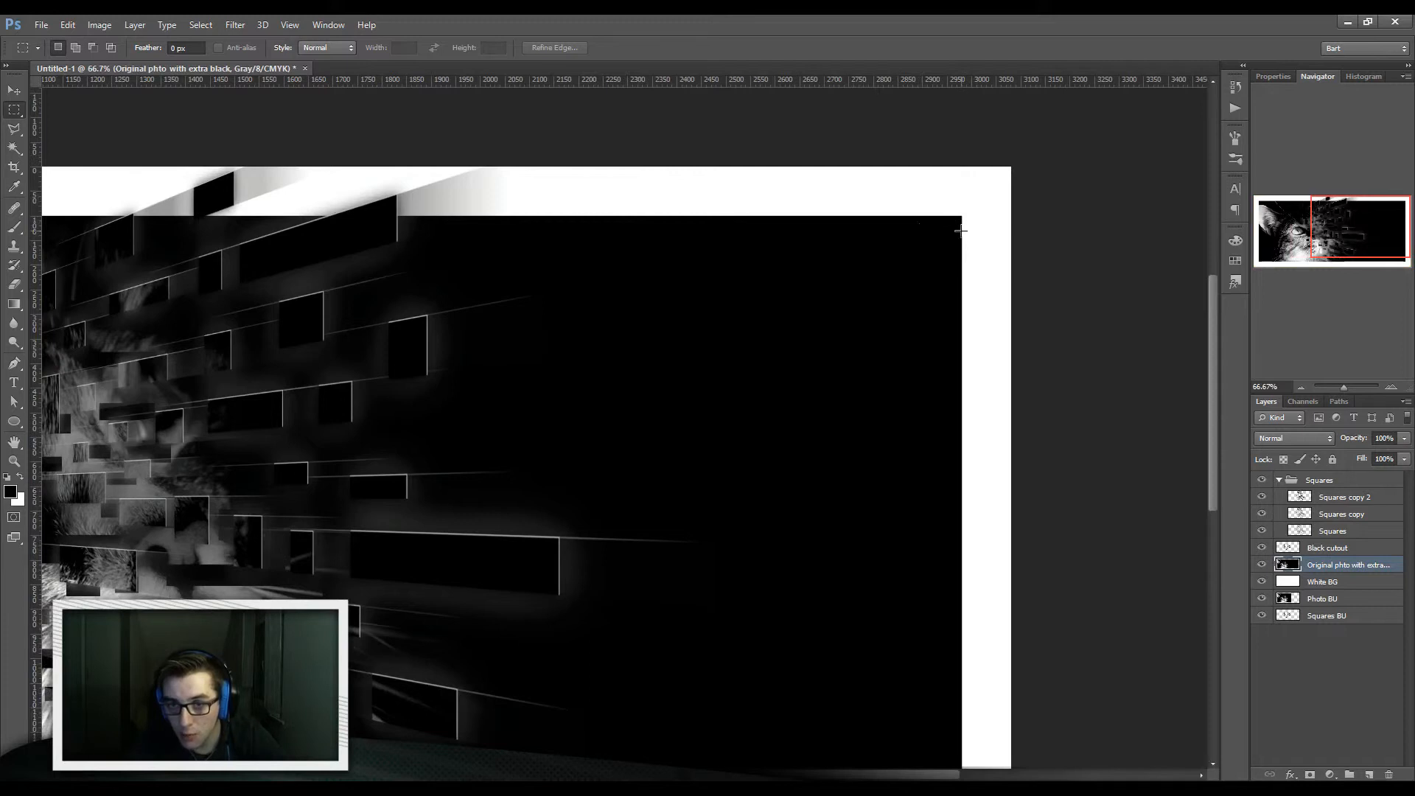
pyautogui.moveTo(962, 231); pyautogui.dragTo(1048, 278)
pyautogui.click(1060, 259)
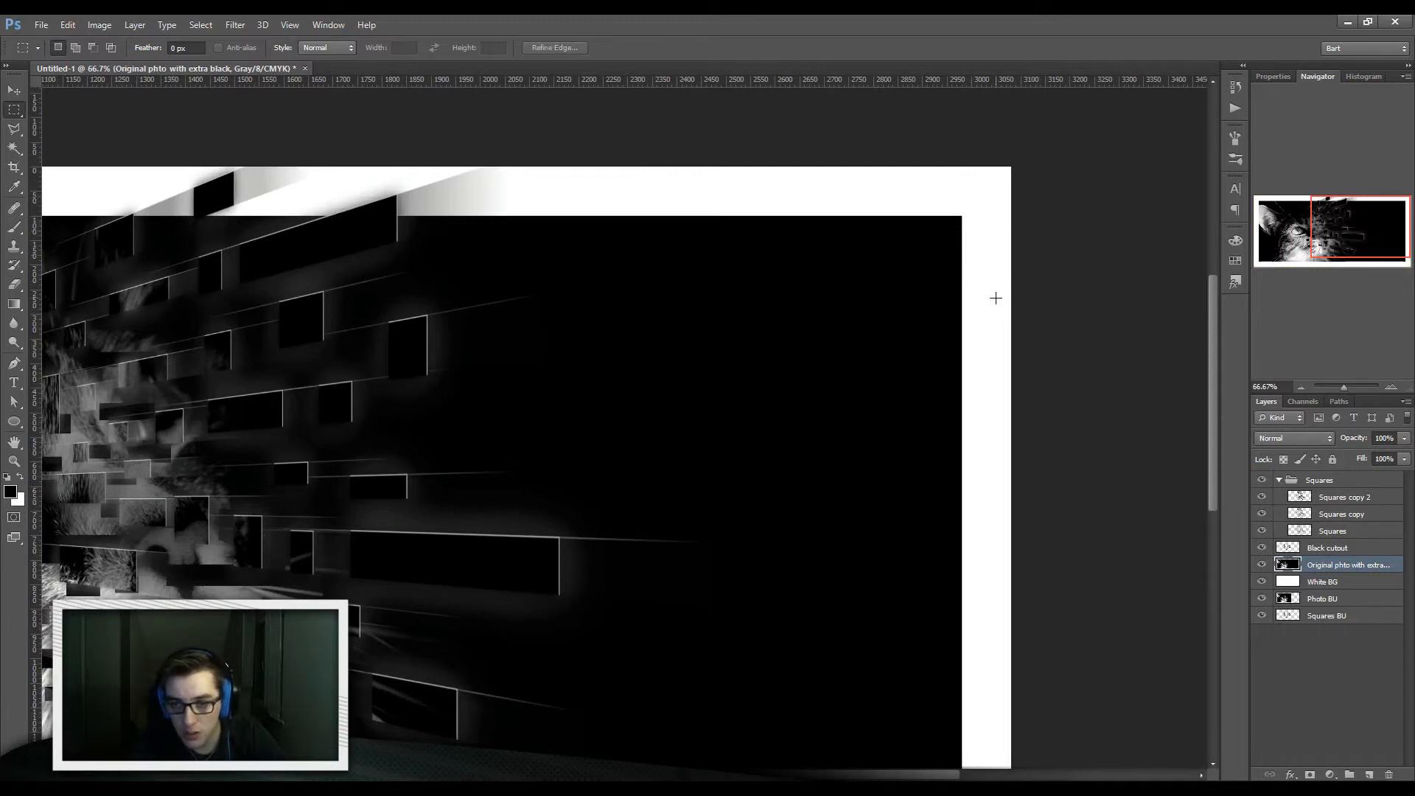
# - Crop away the right part of the canvas, leaving it about 2550 px wide without deleting the cropped pixels
pyautogui.press('c')
pyautogui.moveTo(1010, 507); pyautogui.dragTo(880, 512)
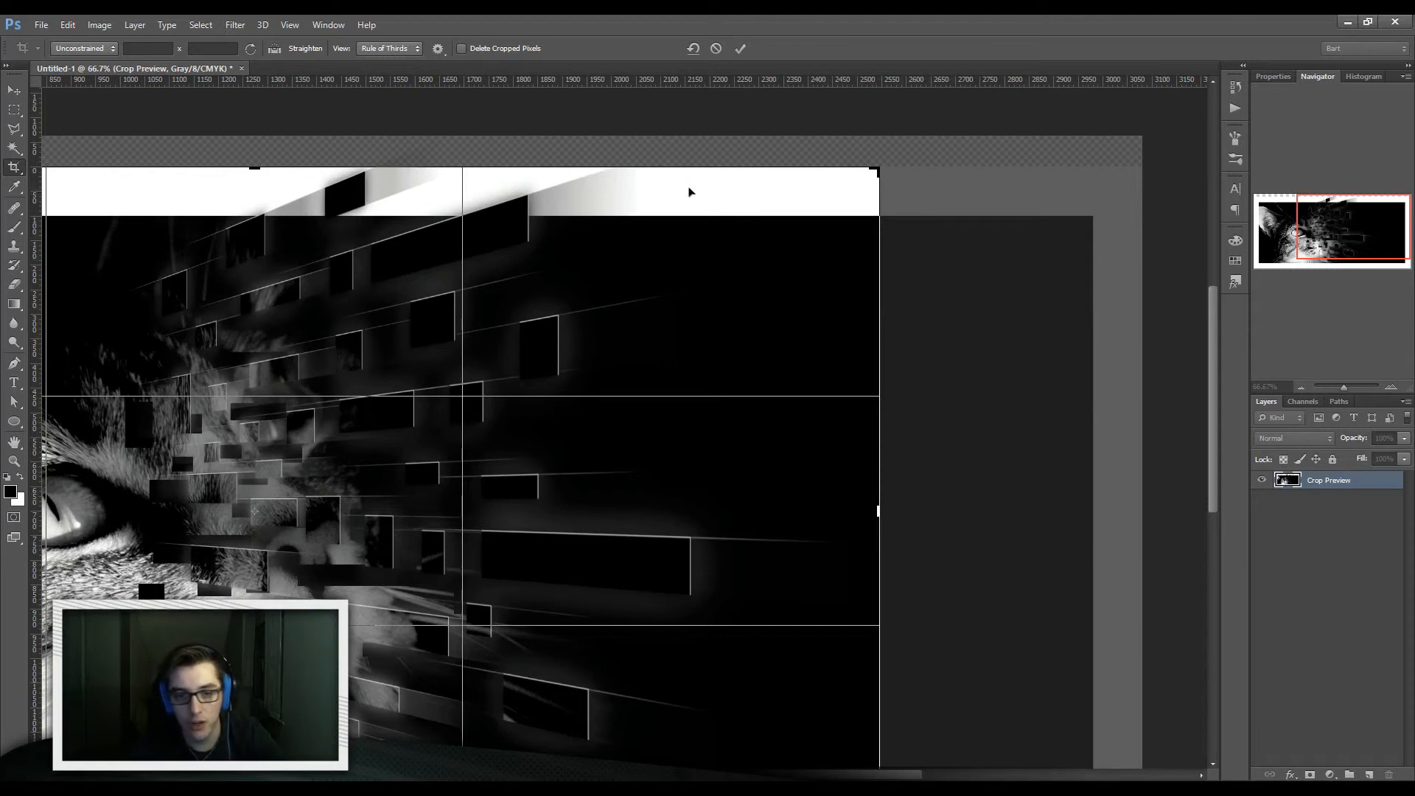
pyautogui.click(741, 48)
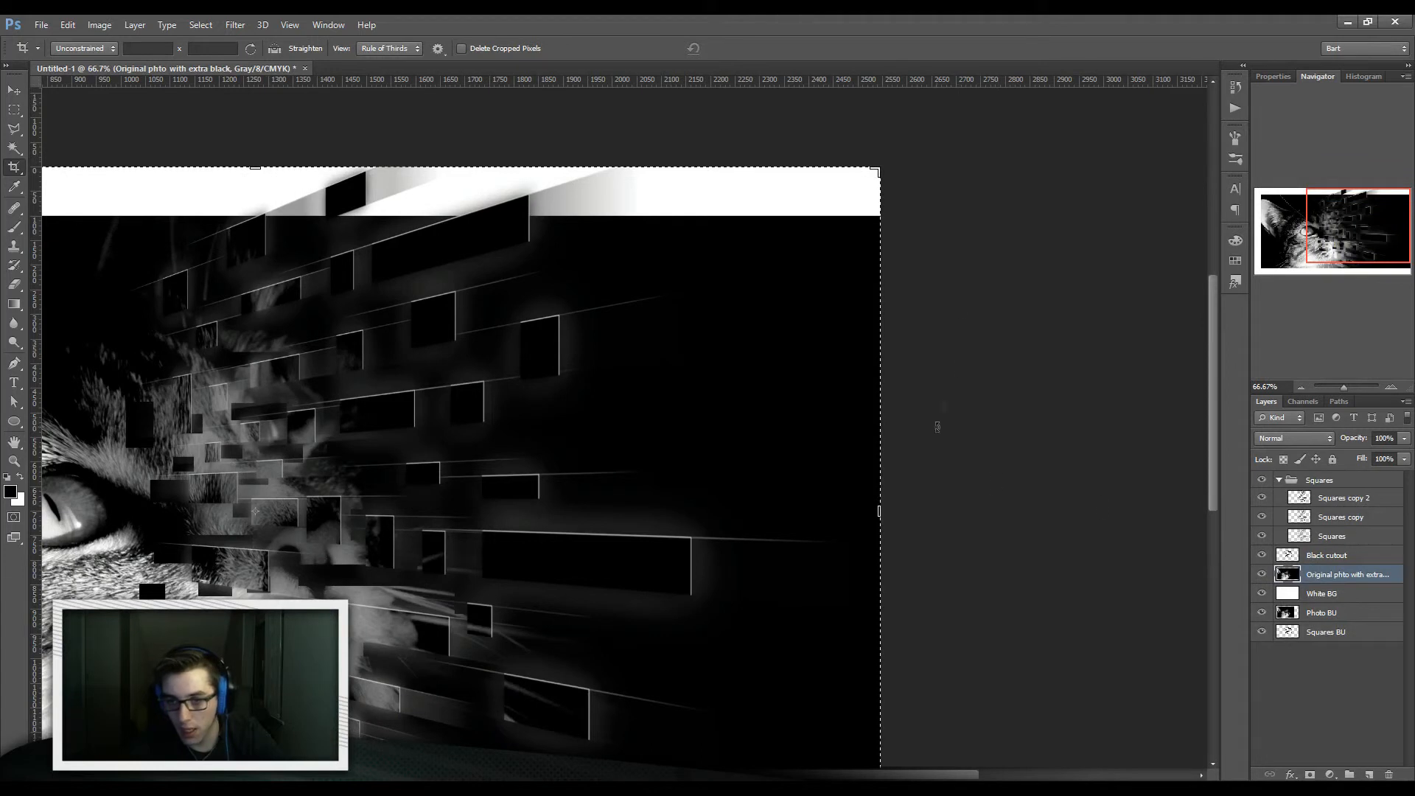
pyautogui.hotkey('ctrl', 's')
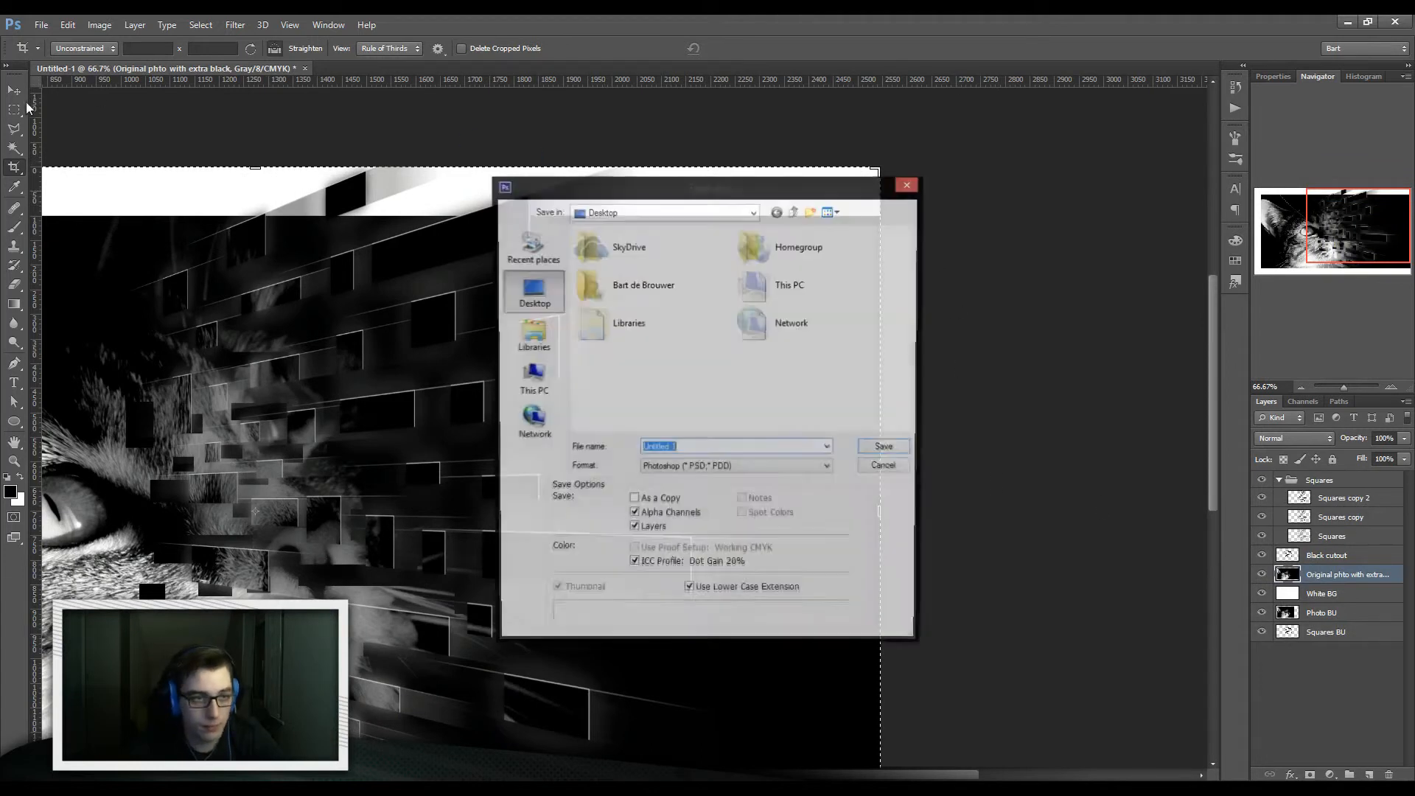
pyautogui.click(867, 472)
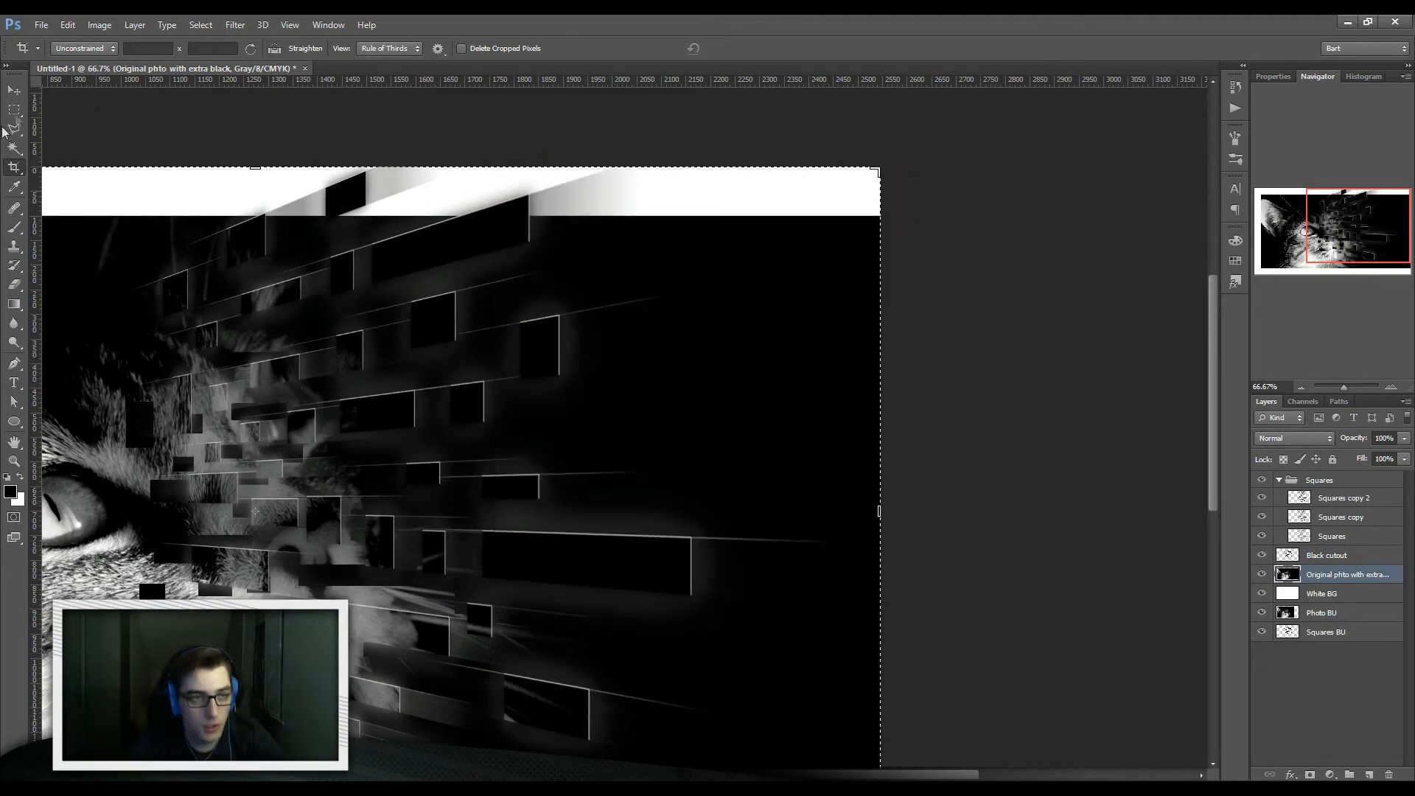
# - Delete a full-height strip about 100 px wide along the canvas's right edge from the "Original phto with extra black" layer and deselect
pyautogui.press('m')
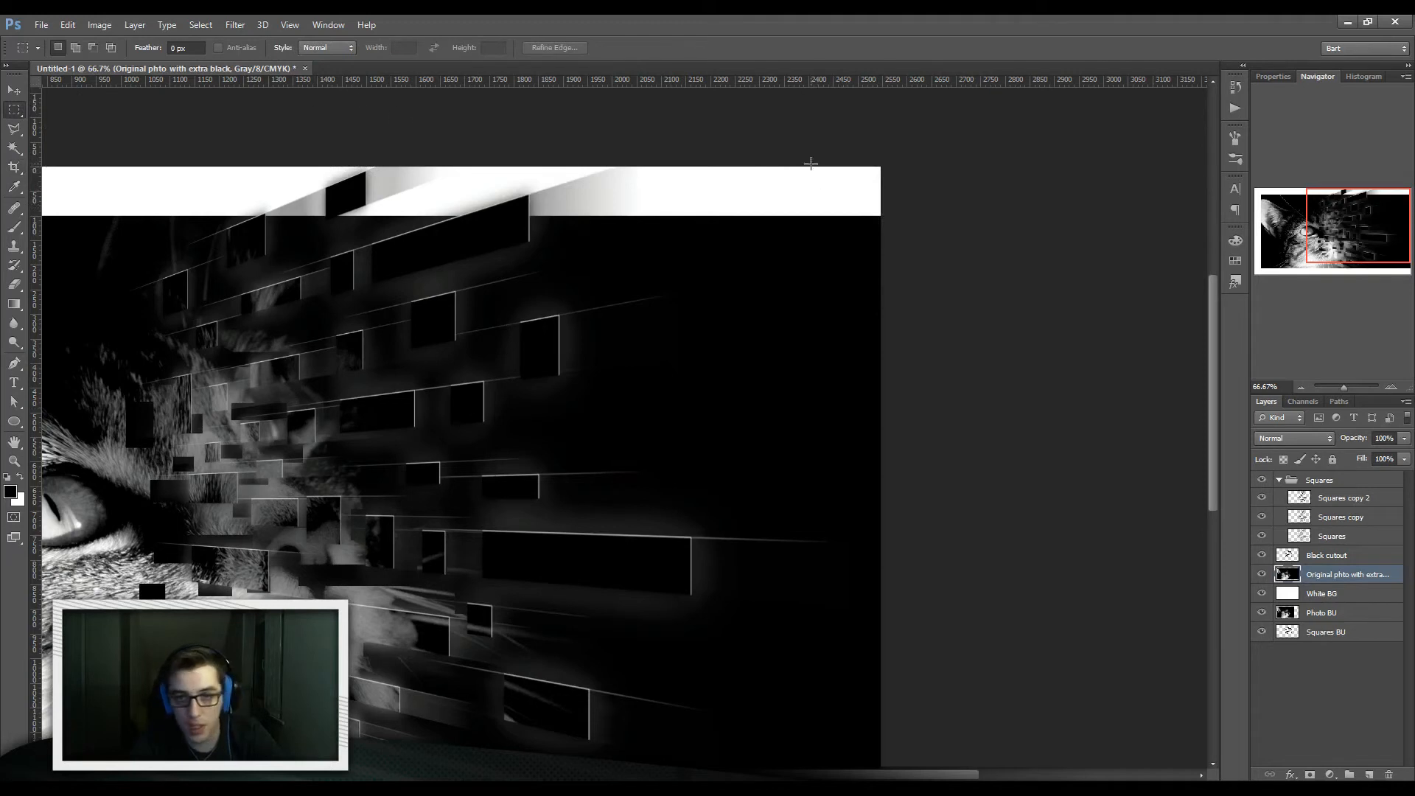
pyautogui.moveTo(882, 165); pyautogui.dragTo(832, 327)
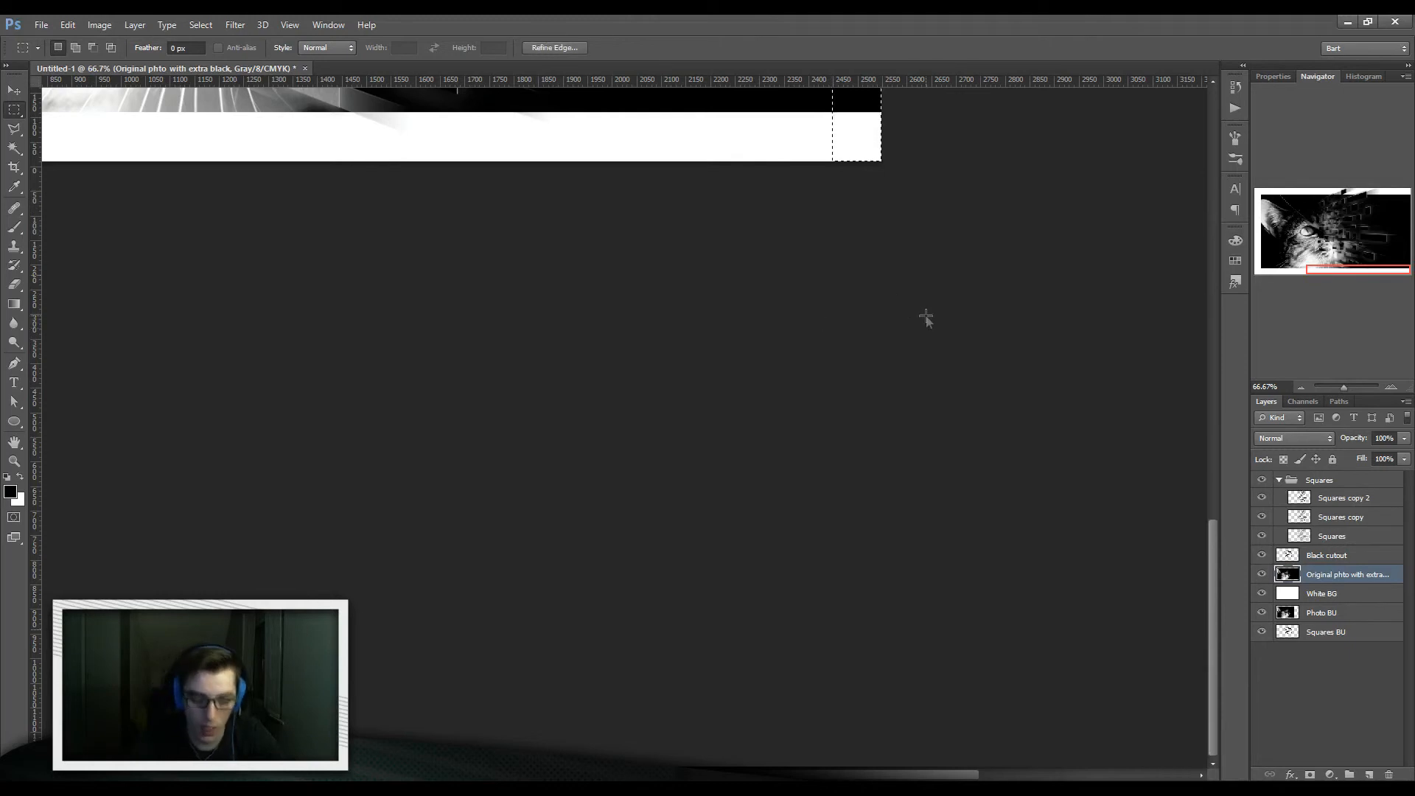
pyautogui.scroll(3, 1103, 259)
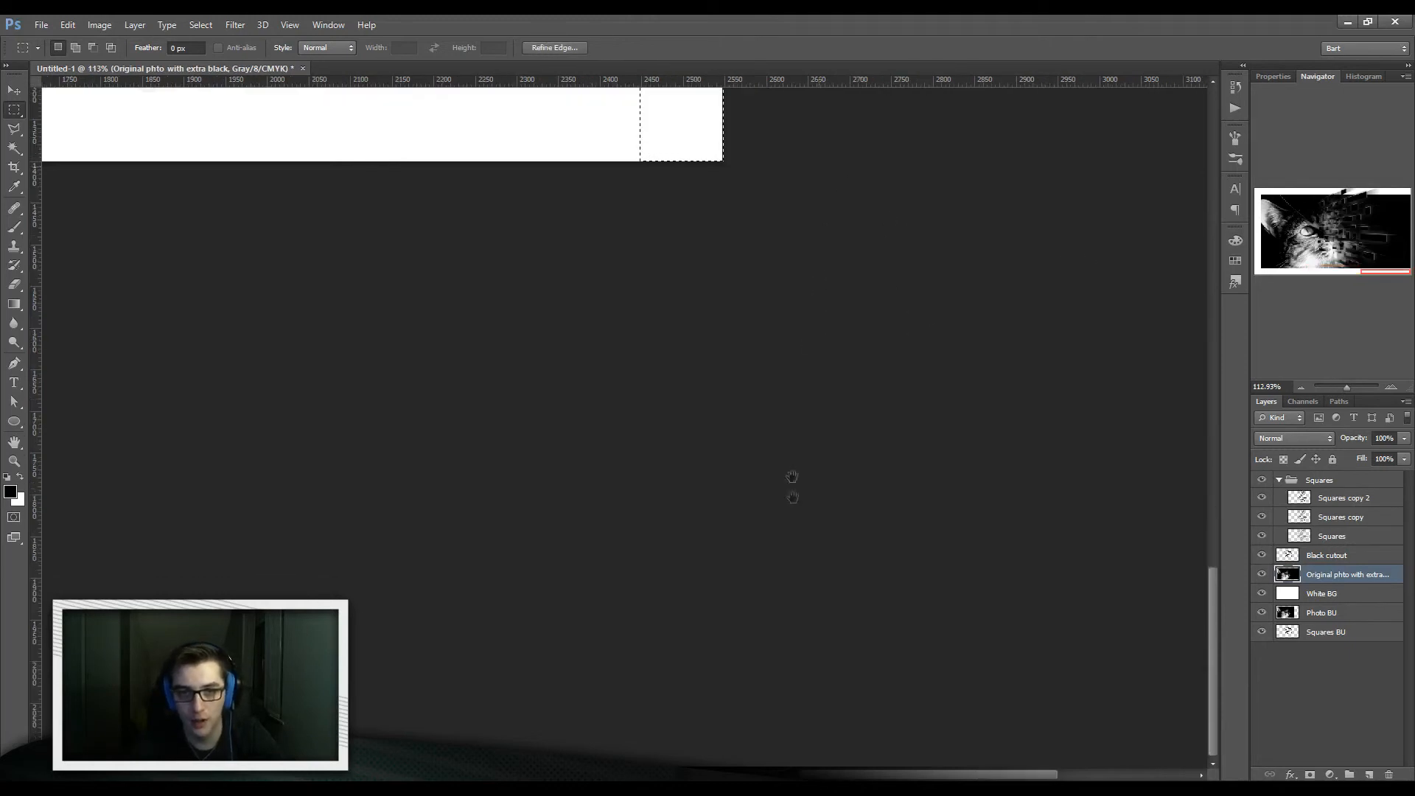
pyautogui.scroll(10, 811, 443)
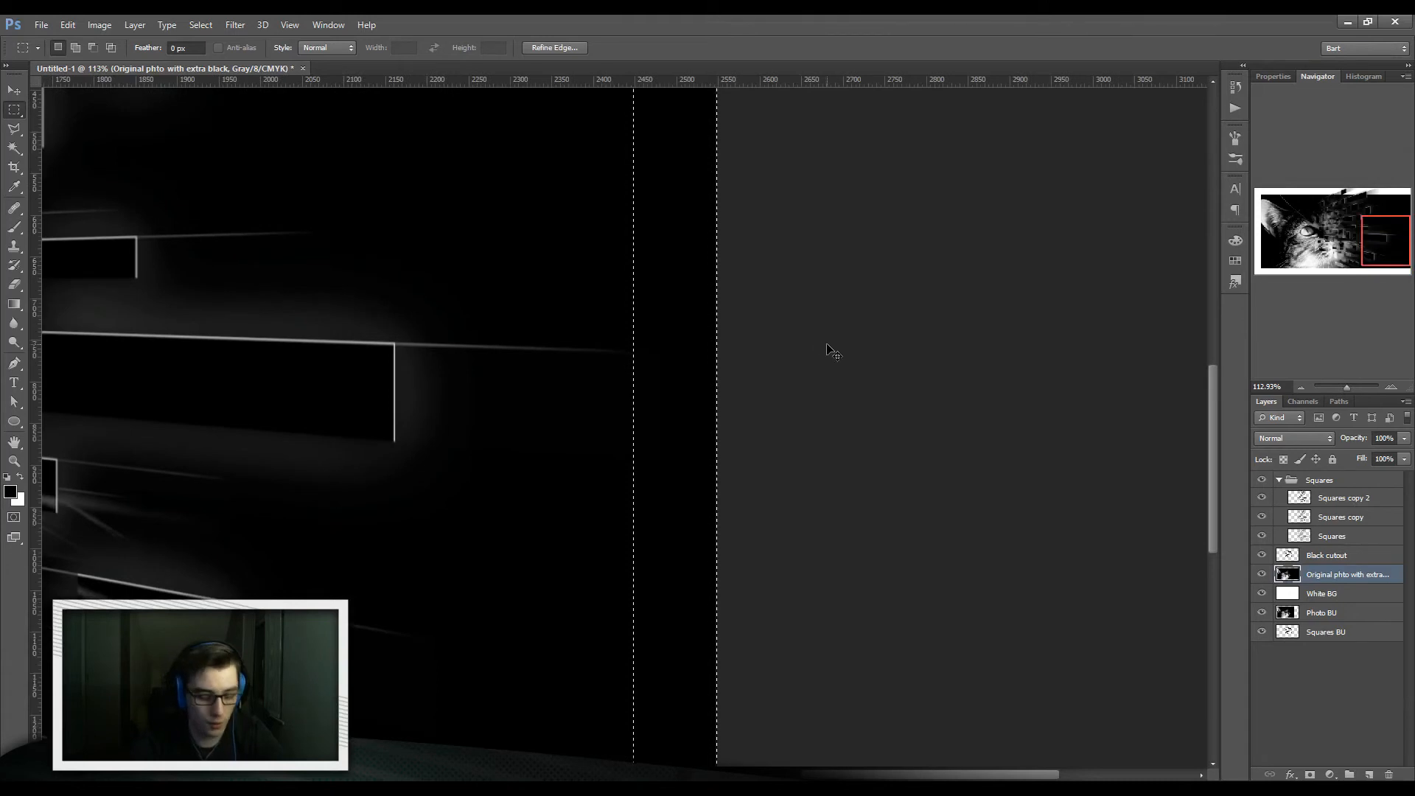
pyautogui.hotkey('ctrl', '0')
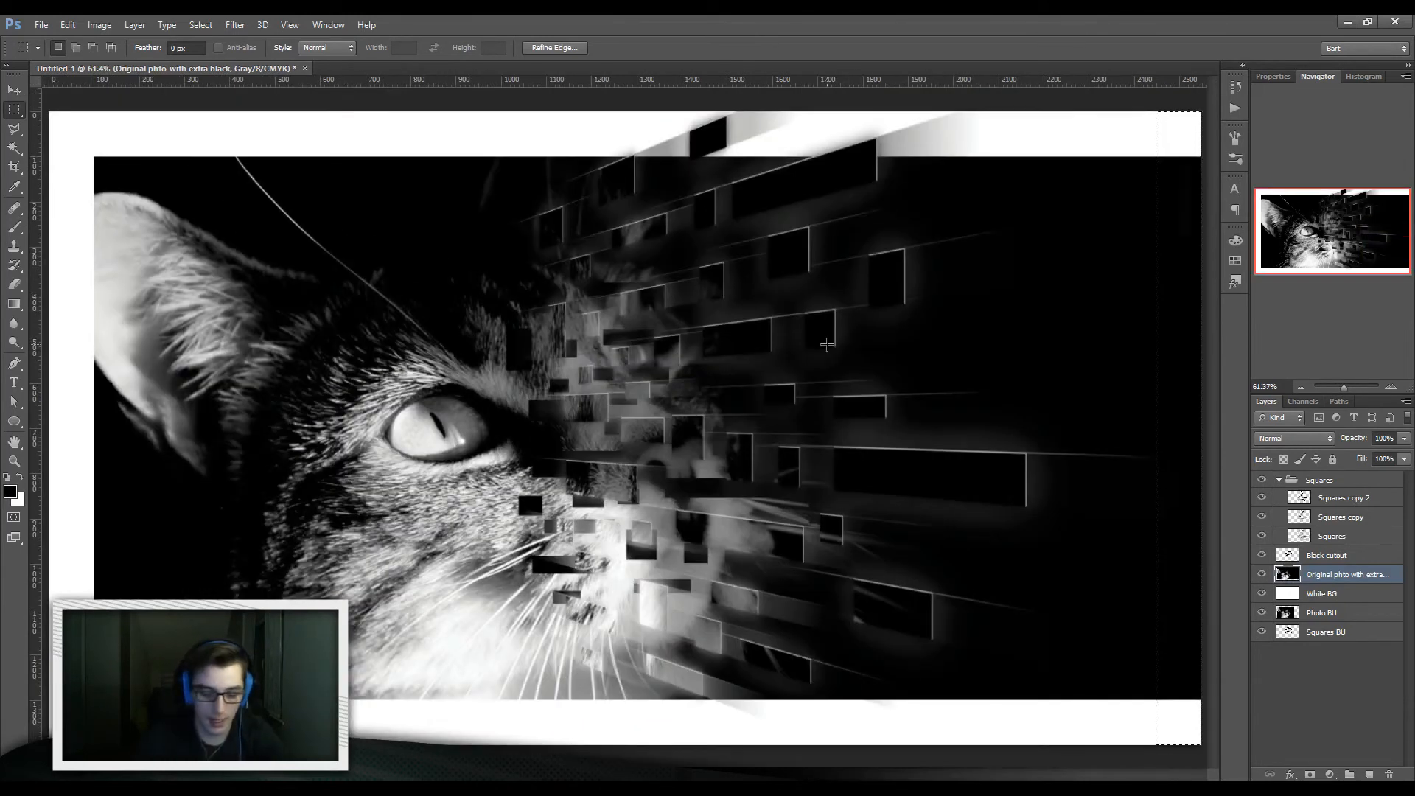
pyautogui.press('Delete')
pyautogui.hotkey('ctrl', 'd')
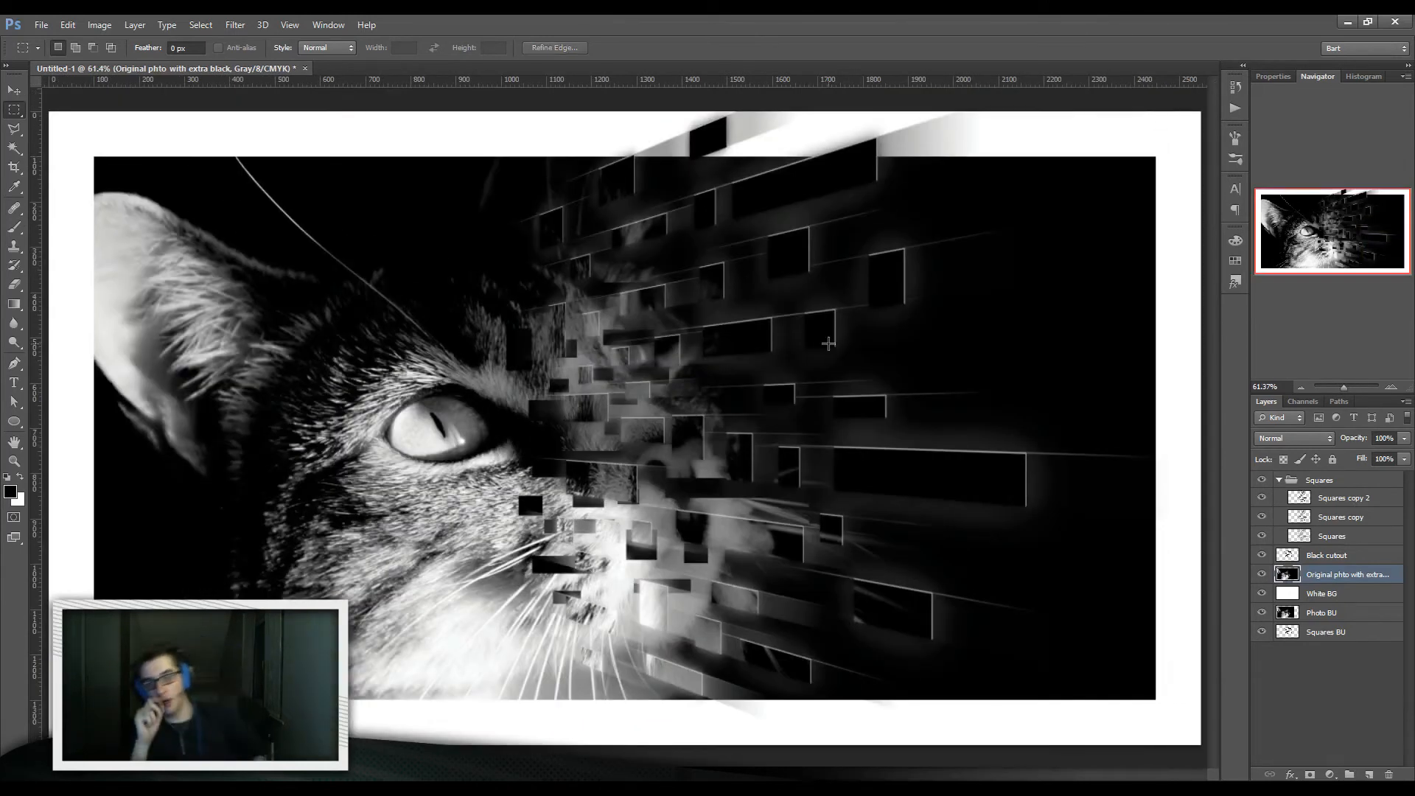